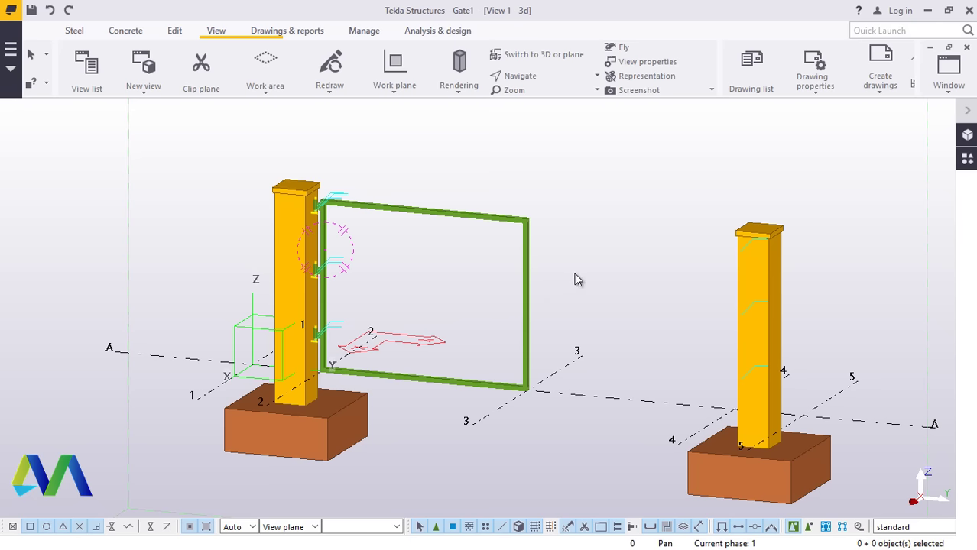
Examine the gate frame from several angles, including the lower and upper corners of its free upright.
{"action": "scroll", "coordinate": [535, 203], "scroll_direction": "up", "scroll_amount": 4}
{"action": "scroll", "coordinate": [441, 244], "scroll_direction": "down", "scroll_amount": 3}
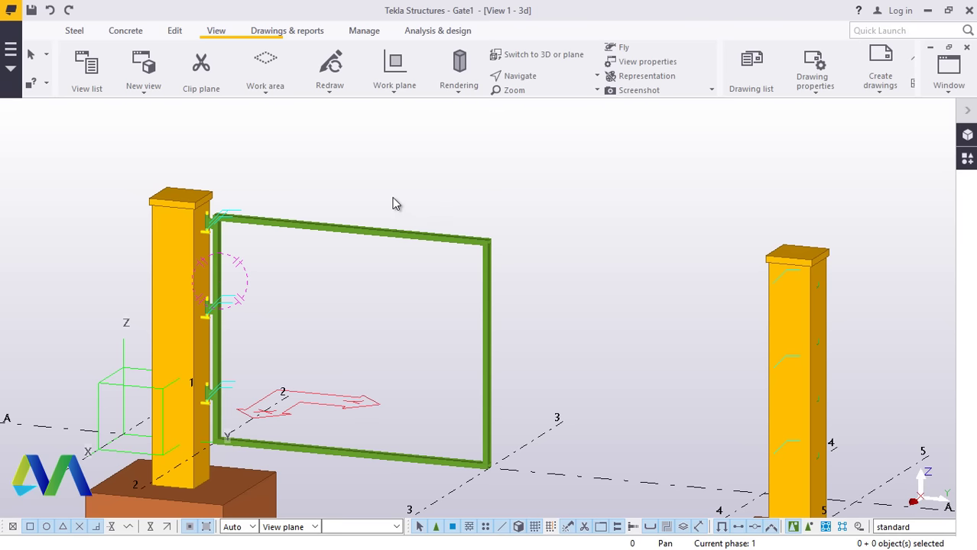
{"action": "scroll", "coordinate": [230, 215], "scroll_direction": "up", "scroll_amount": 6}
{"action": "scroll", "coordinate": [232, 215], "scroll_direction": "down", "scroll_amount": 2}
{"action": "scroll", "coordinate": [252, 217], "scroll_direction": "down", "scroll_amount": 5}
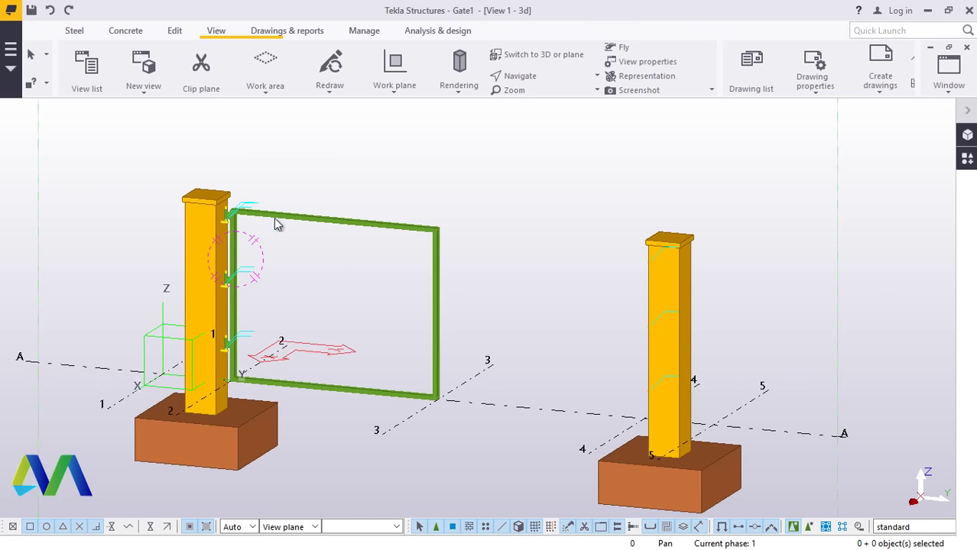
{"action": "left_click", "coordinate": [540, 77]}
{"action": "left_click", "coordinate": [552, 104]}
{"action": "middle_click_drag", "start_coordinate": [244, 259], "coordinate": [199, 334], "text": "ctrl"}
{"action": "scroll", "coordinate": [239, 301], "scroll_direction": "up", "scroll_amount": 3}
{"action": "scroll", "coordinate": [230, 321], "scroll_direction": "up", "scroll_amount": 3}
{"action": "scroll", "coordinate": [233, 317], "scroll_direction": "down", "scroll_amount": 2}
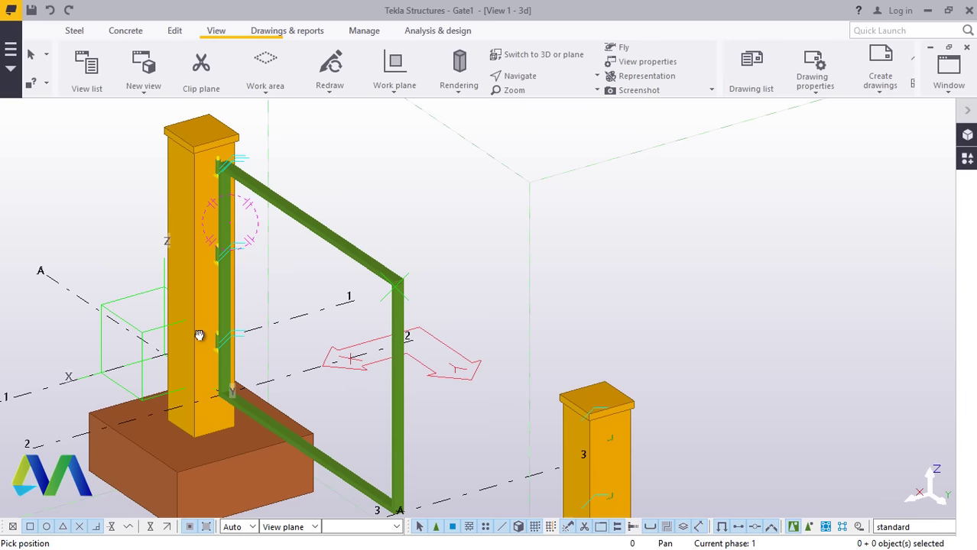
{"action": "scroll", "coordinate": [225, 373], "scroll_direction": "up", "scroll_amount": 2}
{"action": "scroll", "coordinate": [229, 373], "scroll_direction": "down", "scroll_amount": 3}
{"action": "middle_click_drag", "start_coordinate": [369, 403], "coordinate": [537, 343], "text": "ctrl"}
{"action": "scroll", "coordinate": [538, 410], "scroll_direction": "up", "scroll_amount": 1}
{"action": "scroll", "coordinate": [535, 407], "scroll_direction": "up", "scroll_amount": 3}
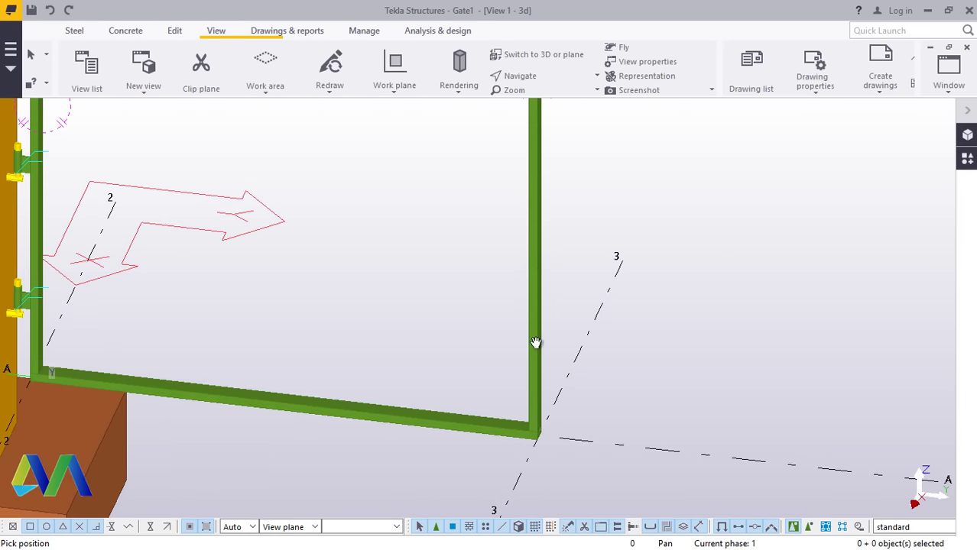
{"action": "scroll", "coordinate": [511, 298], "scroll_direction": "down", "scroll_amount": 3}
{"action": "scroll", "coordinate": [520, 174], "scroll_direction": "up", "scroll_amount": 2}
{"action": "scroll", "coordinate": [520, 172], "scroll_direction": "up", "scroll_amount": 3}
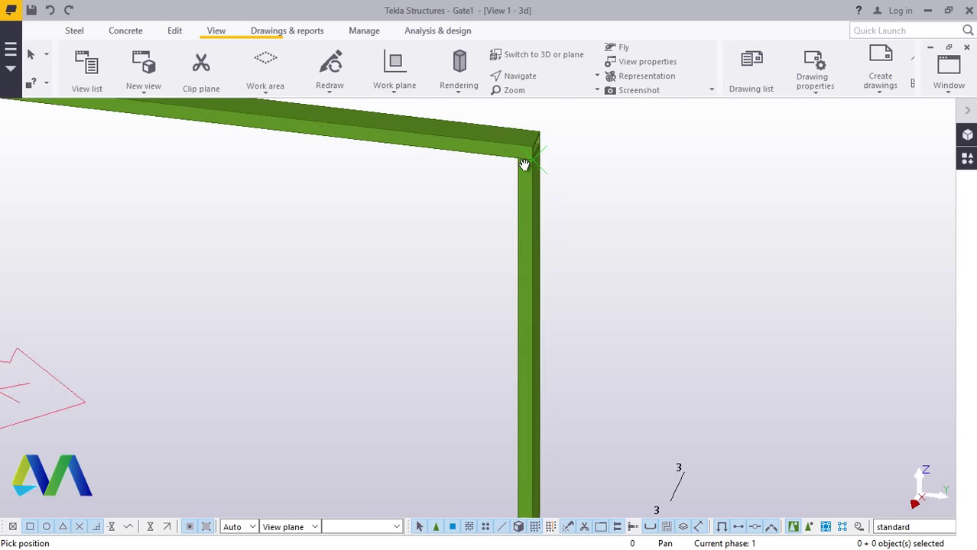
{"action": "scroll", "coordinate": [521, 184], "scroll_direction": "down", "scroll_amount": 4}
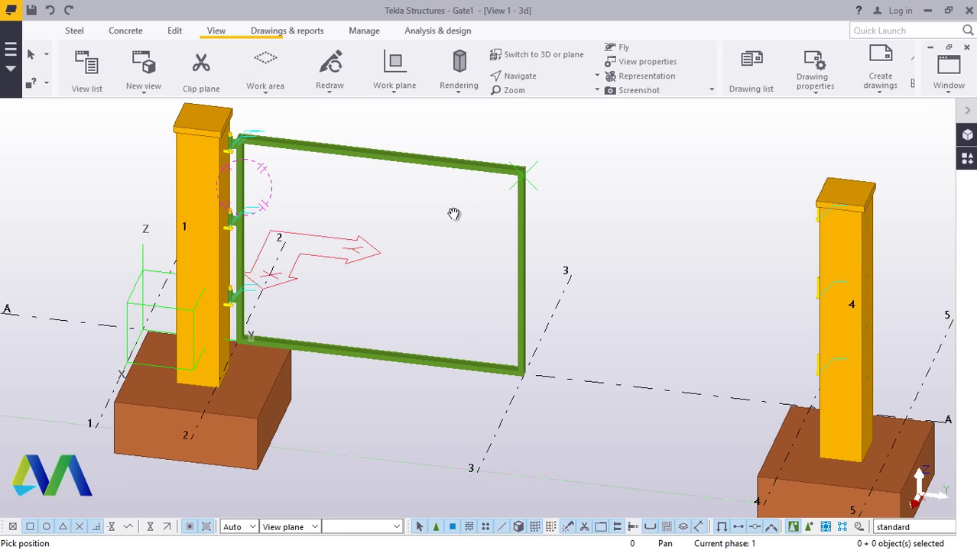
Insert the Panel in database (8) component along the gate frame's free upright, from its lower inner corner to its upper inner corner.
{"action": "scroll", "coordinate": [495, 155], "scroll_direction": "up", "scroll_amount": 4}
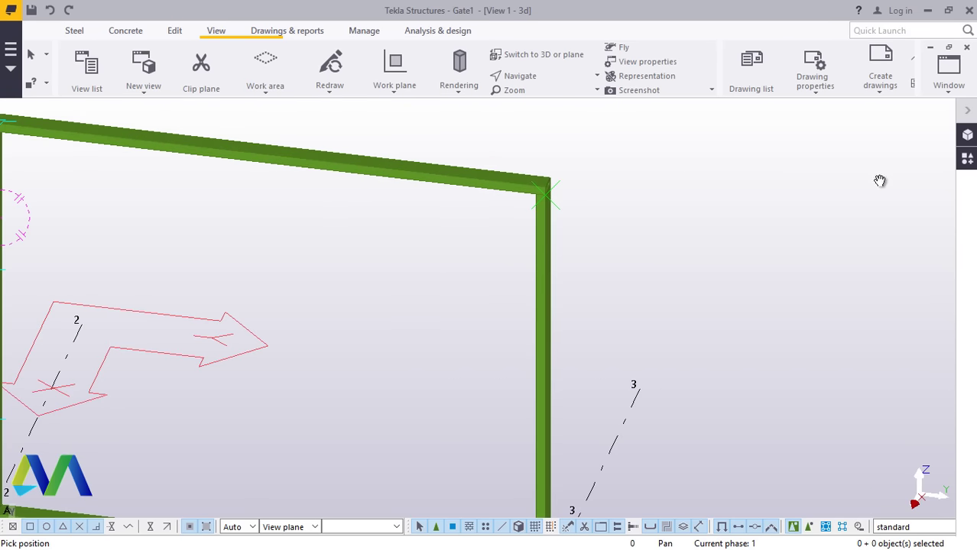
{"action": "left_click", "coordinate": [967, 159]}
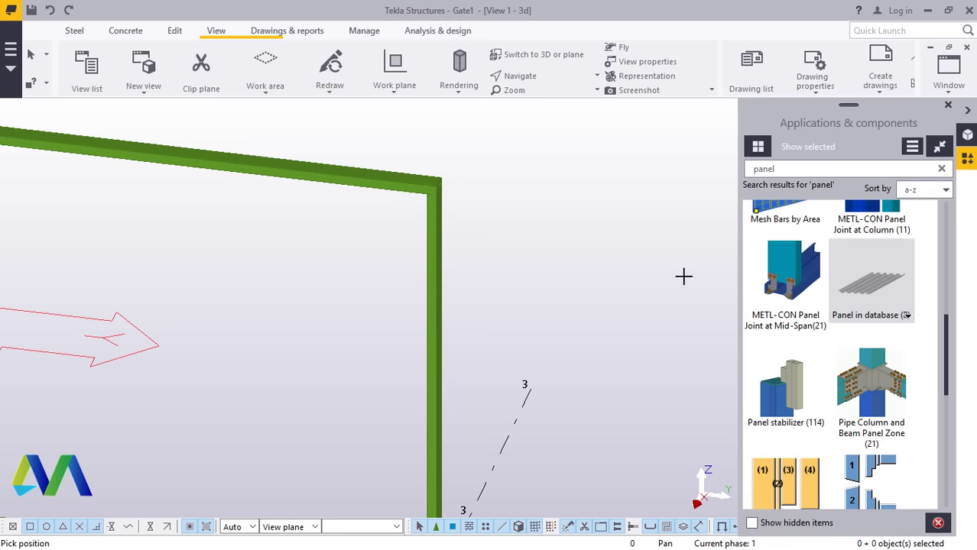
{"action": "scroll", "coordinate": [488, 214], "scroll_direction": "down", "scroll_amount": 4}
{"action": "scroll", "coordinate": [501, 350], "scroll_direction": "up", "scroll_amount": 4}
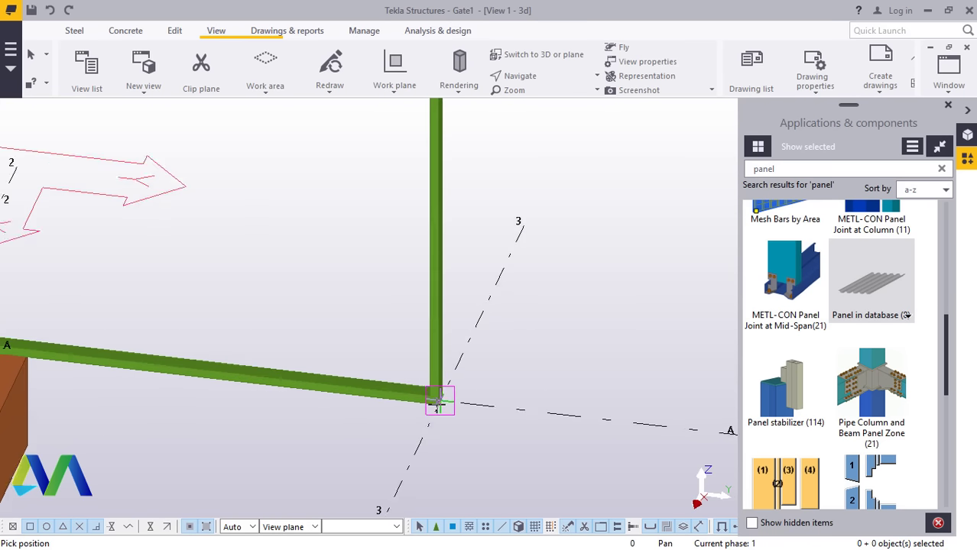
{"action": "scroll", "coordinate": [438, 403], "scroll_direction": "up", "scroll_amount": 2}
{"action": "scroll", "coordinate": [441, 386], "scroll_direction": "up", "scroll_amount": 2}
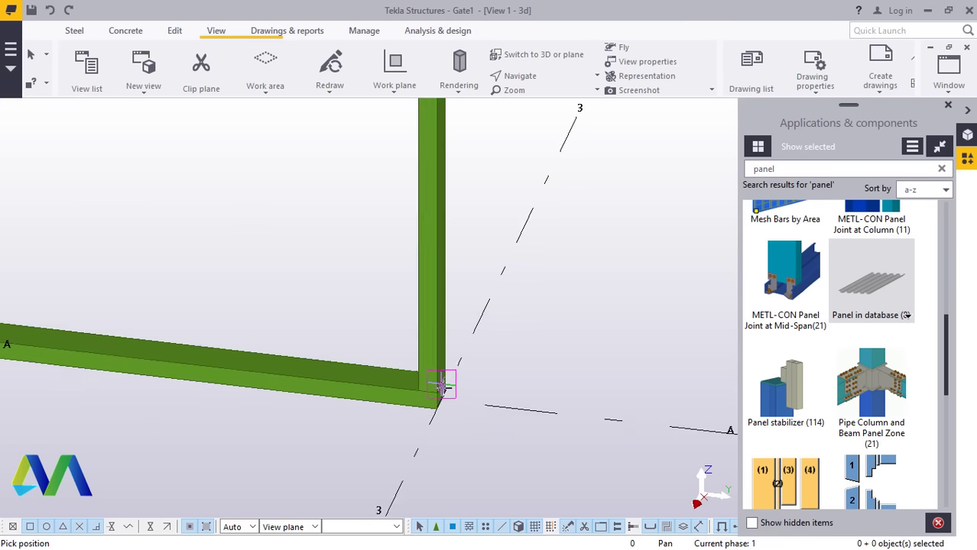
{"action": "scroll", "coordinate": [441, 386], "scroll_direction": "up", "scroll_amount": 1}
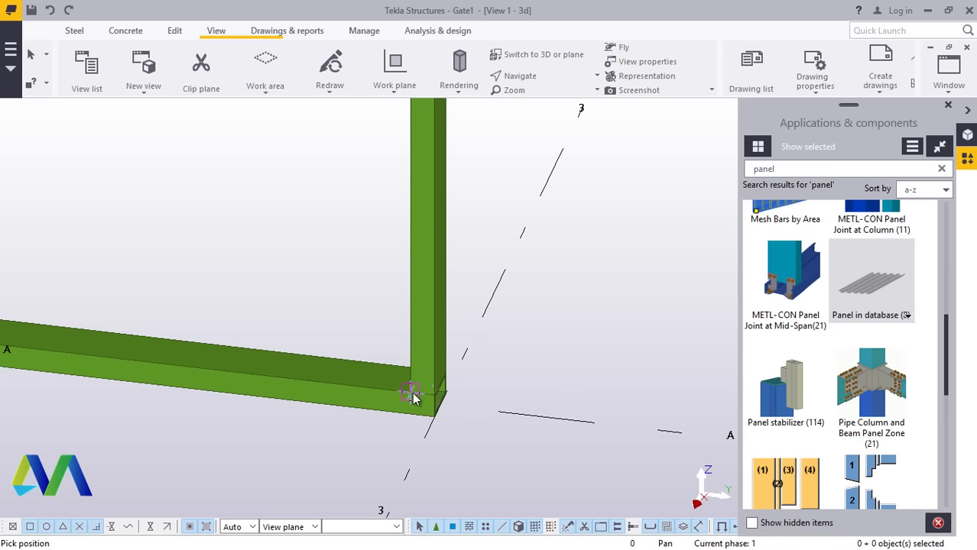
{"action": "scroll", "coordinate": [410, 390], "scroll_direction": "down", "scroll_amount": 4}
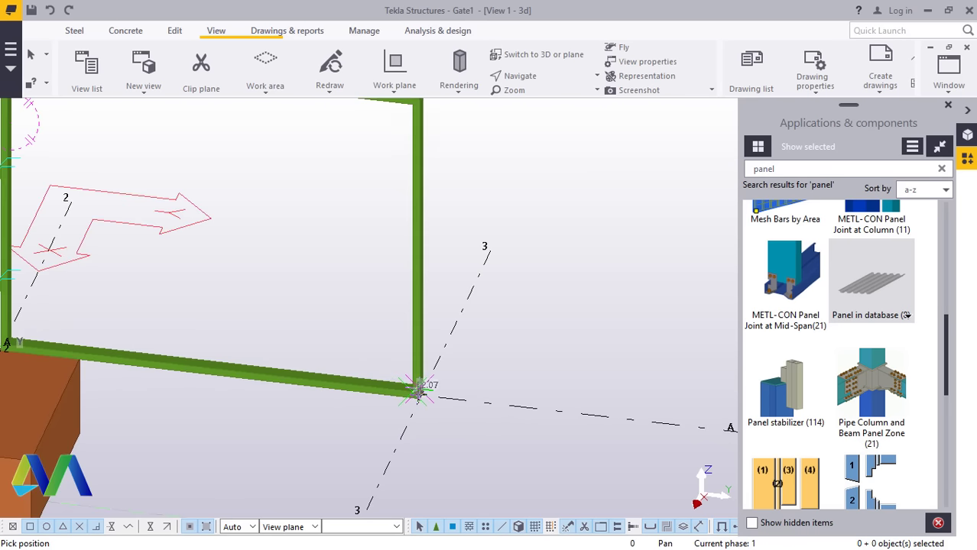
{"action": "scroll", "coordinate": [403, 256], "scroll_direction": "up", "scroll_amount": 3}
{"action": "scroll", "coordinate": [413, 210], "scroll_direction": "up", "scroll_amount": 5}
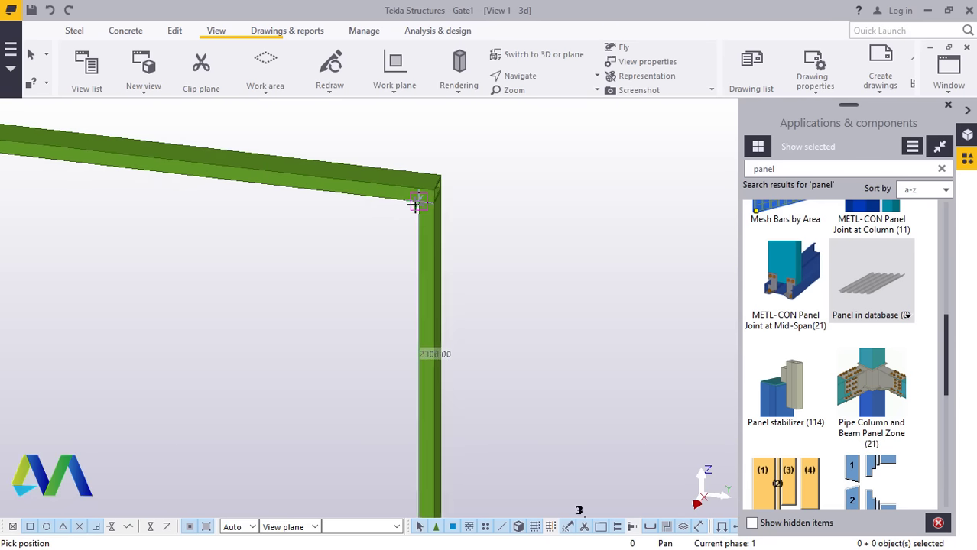
{"action": "scroll", "coordinate": [422, 193], "scroll_direction": "down", "scroll_amount": 1}
{"action": "left_click", "coordinate": [421, 191]}
{"action": "right_click", "coordinate": [639, 157]}
{"action": "left_click", "coordinate": [682, 167]}
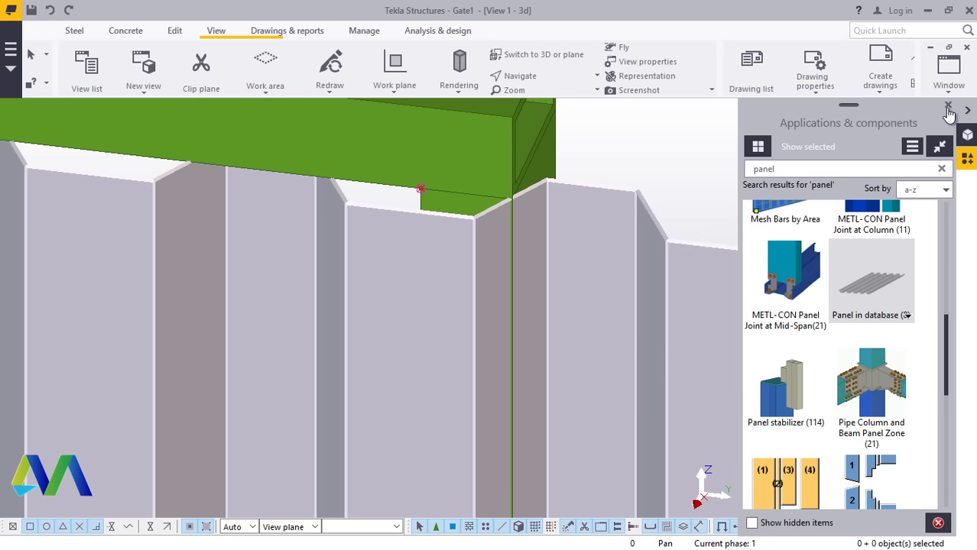
{"action": "left_click", "coordinate": [948, 112]}
Review the corrugated panel's wave widths, spacing, depth and thickness in its component properties and reapply the settings.
{"action": "scroll", "coordinate": [439, 268], "scroll_direction": "down", "scroll_amount": 6}
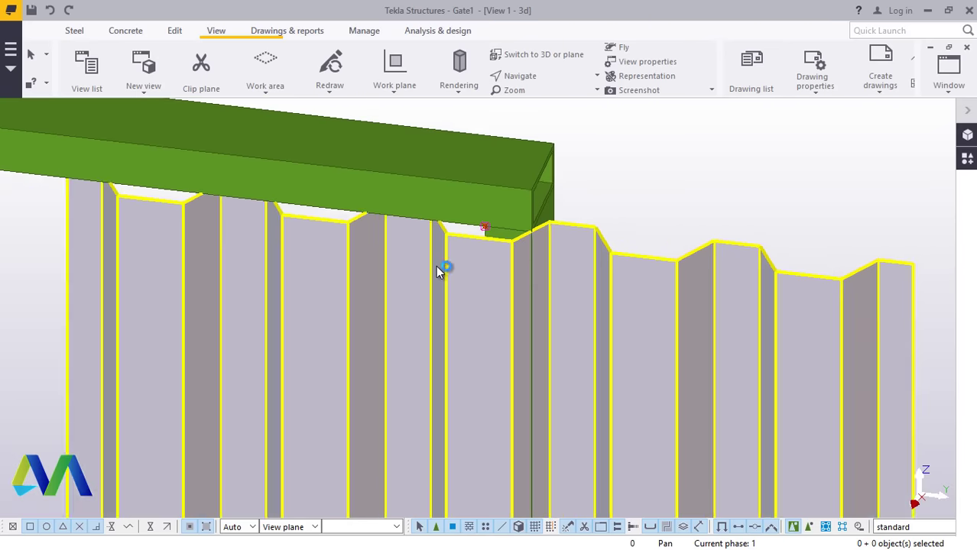
{"action": "scroll", "coordinate": [517, 319], "scroll_direction": "up", "scroll_amount": 3}
{"action": "double_click", "coordinate": [508, 233]}
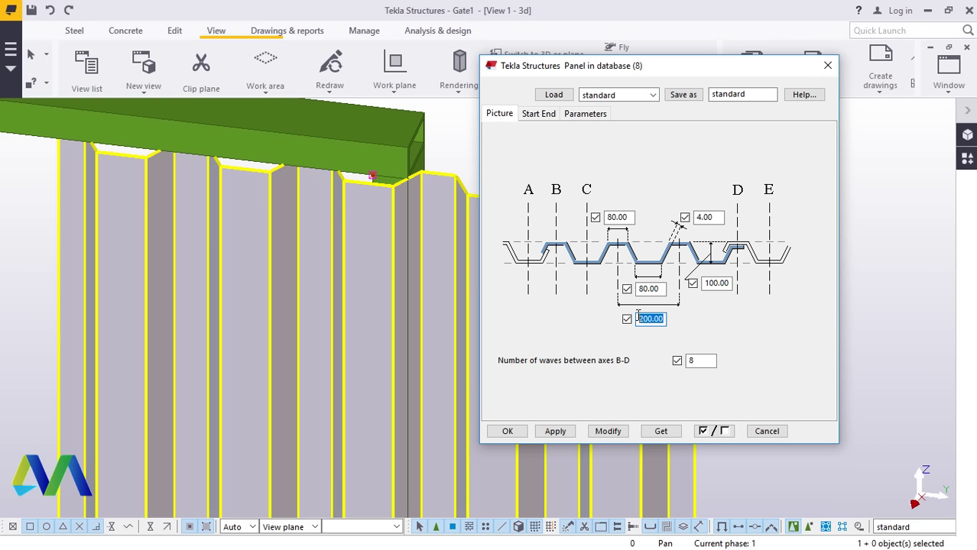
{"action": "left_click", "coordinate": [658, 290]}
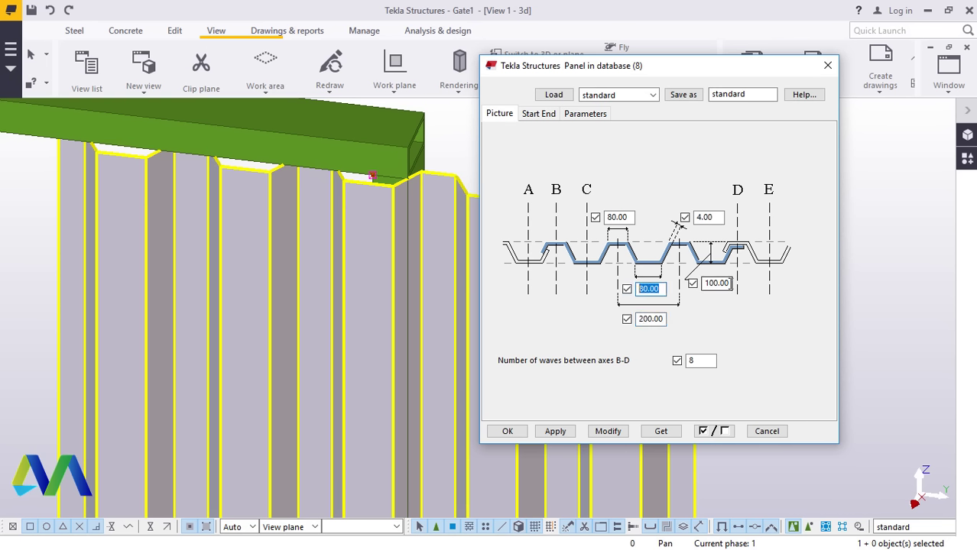
{"action": "left_click_drag", "start_coordinate": [728, 283], "coordinate": [703, 286]}
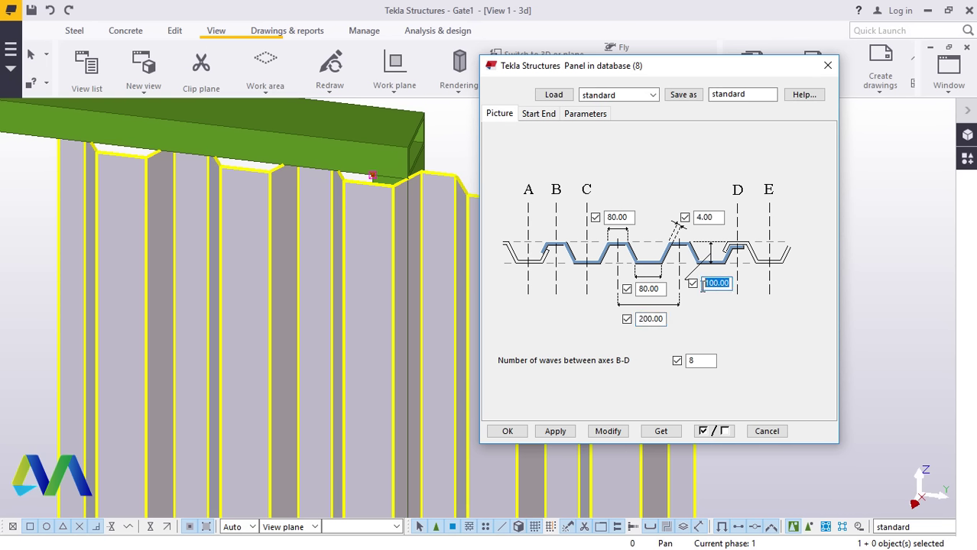
{"action": "left_click", "coordinate": [712, 218]}
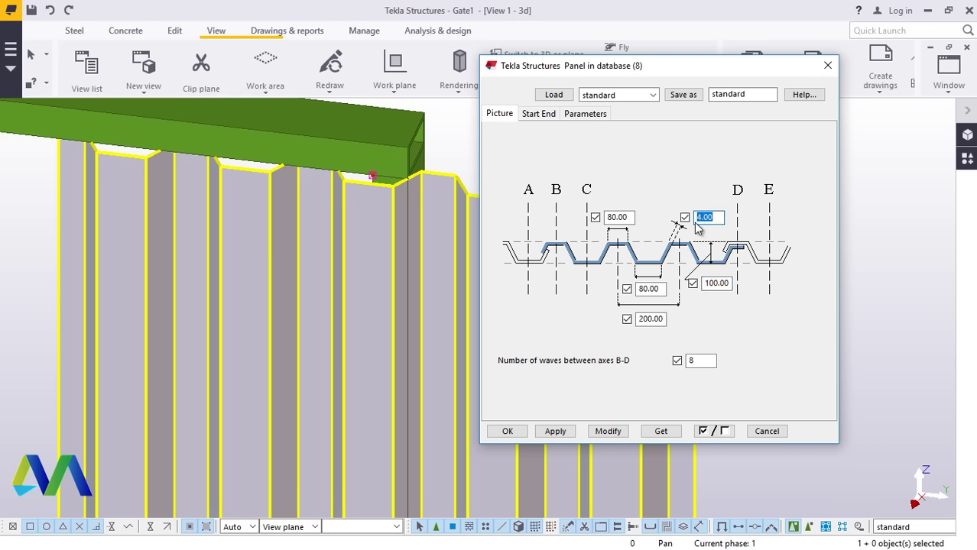
{"action": "left_click_drag", "start_coordinate": [627, 218], "coordinate": [609, 218]}
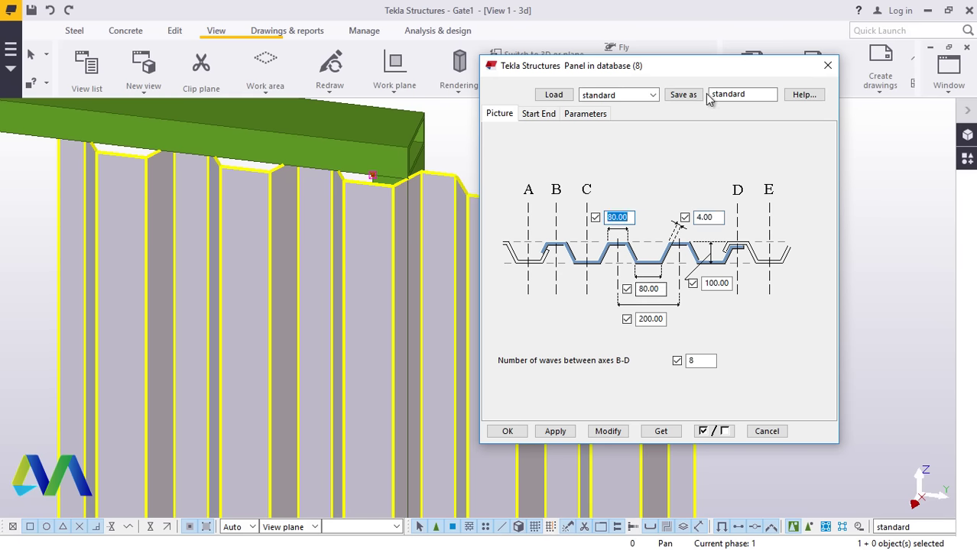
{"action": "left_click_drag", "start_coordinate": [701, 68], "coordinate": [708, 50]}
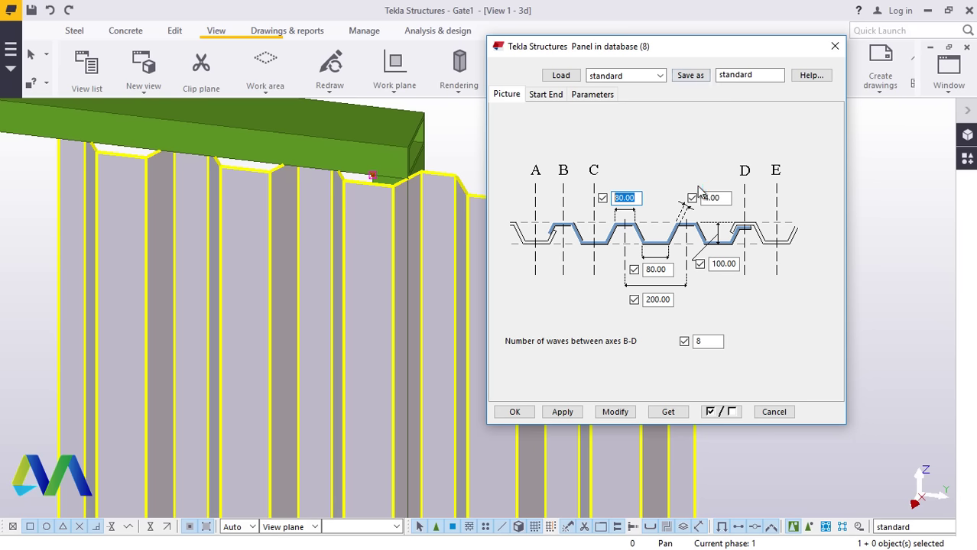
{"action": "left_click", "coordinate": [619, 414]}
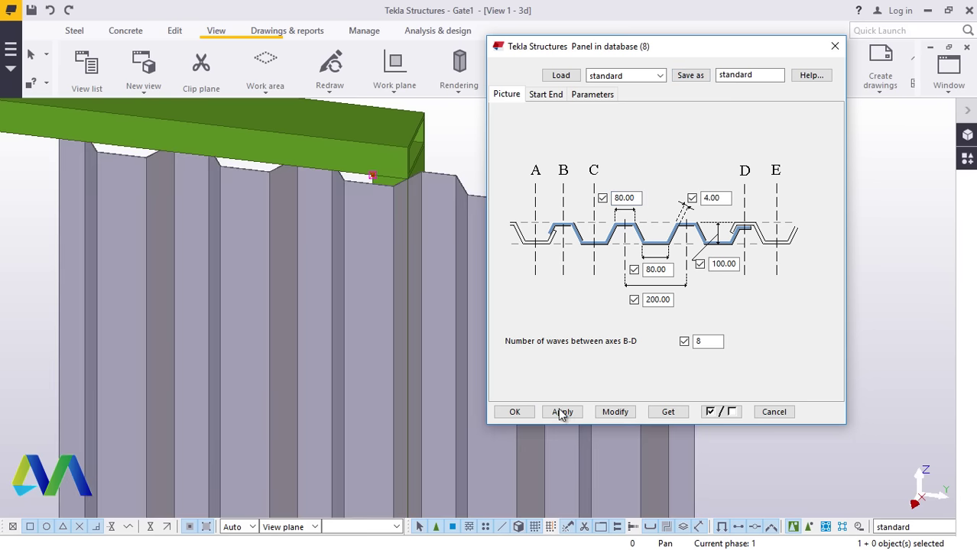
{"action": "left_click", "coordinate": [521, 414]}
Examine how the corrugated panel sits against the gate frame at its lower end and around the upper corner.
{"action": "scroll", "coordinate": [603, 192], "scroll_direction": "down", "scroll_amount": 6}
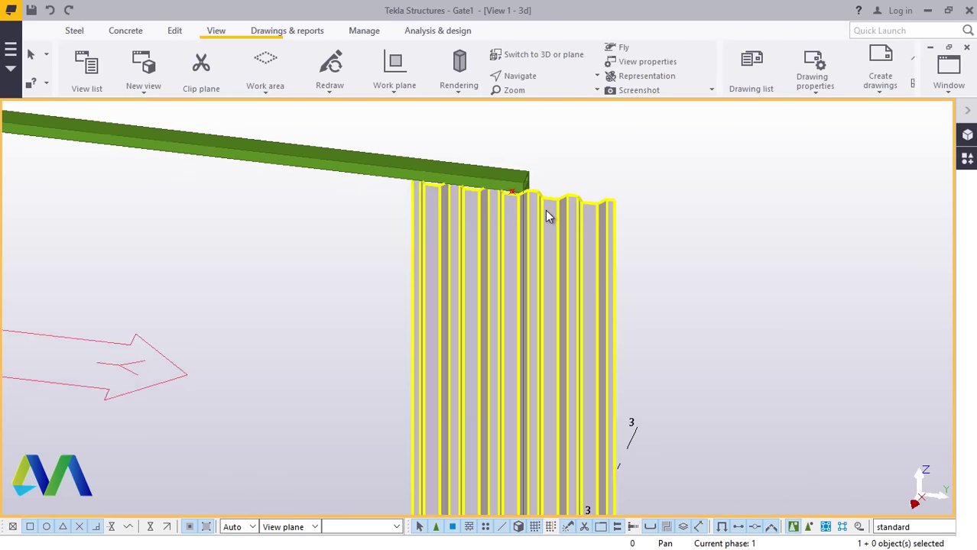
{"action": "scroll", "coordinate": [542, 219], "scroll_direction": "down", "scroll_amount": 3}
{"action": "scroll", "coordinate": [540, 366], "scroll_direction": "up", "scroll_amount": 4}
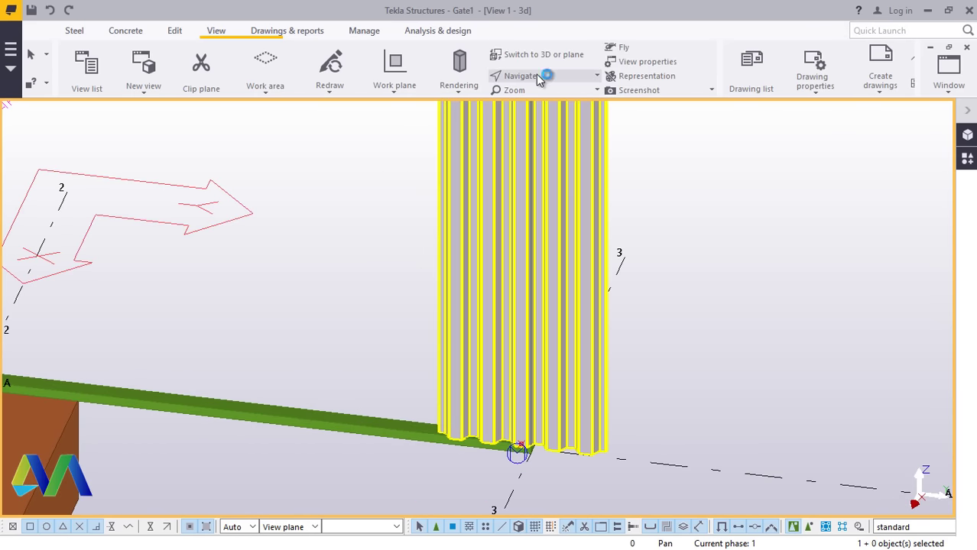
{"action": "left_click", "coordinate": [537, 74]}
{"action": "left_click", "coordinate": [570, 97]}
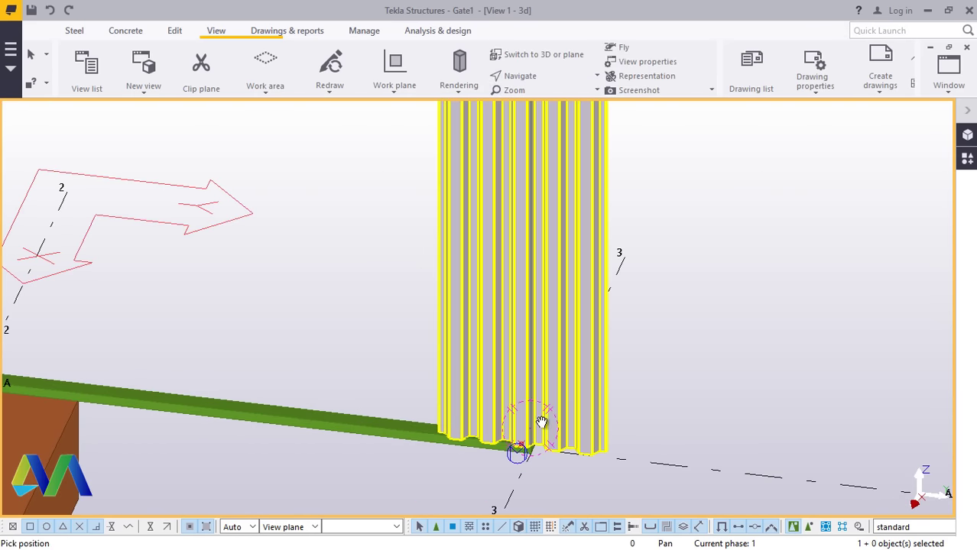
{"action": "scroll", "coordinate": [541, 422], "scroll_direction": "down", "scroll_amount": 5}
{"action": "scroll", "coordinate": [527, 444], "scroll_direction": "up", "scroll_amount": 5}
{"action": "scroll", "coordinate": [535, 428], "scroll_direction": "down", "scroll_amount": 4}
{"action": "left_click_drag", "start_coordinate": [543, 447], "coordinate": [539, 237]}
{"action": "scroll", "coordinate": [533, 231], "scroll_direction": "up", "scroll_amount": 3}
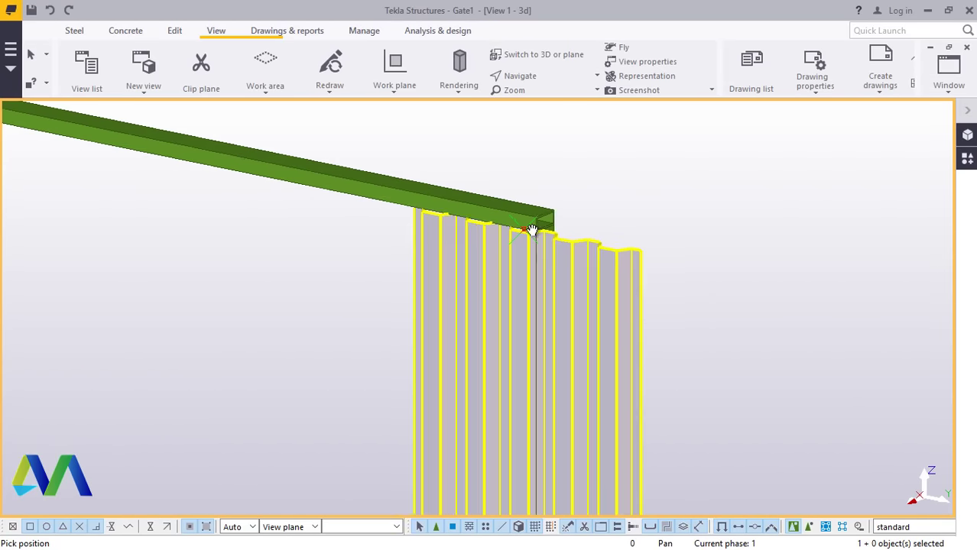
{"action": "scroll", "coordinate": [527, 230], "scroll_direction": "up", "scroll_amount": 5}
{"action": "scroll", "coordinate": [505, 252], "scroll_direction": "down", "scroll_amount": 2}
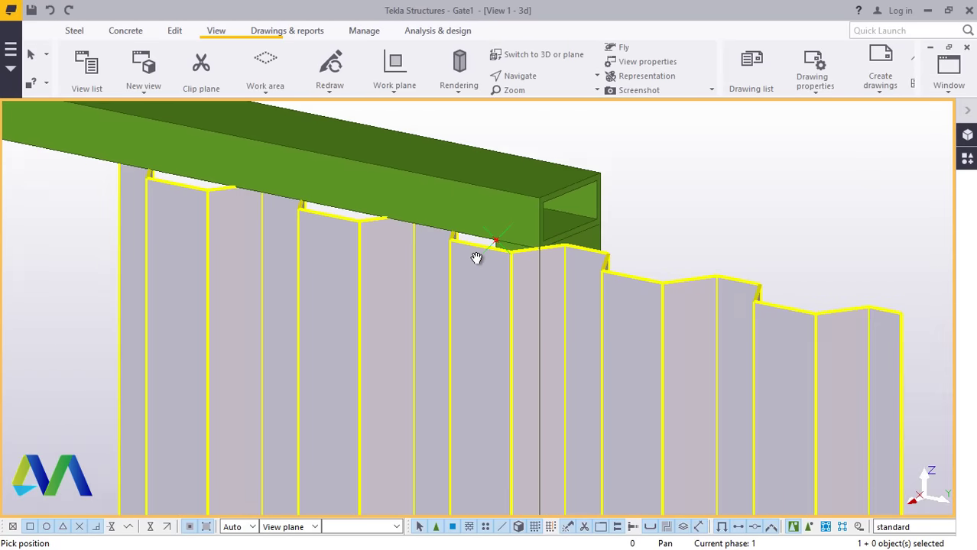
{"action": "scroll", "coordinate": [584, 264], "scroll_direction": "up", "scroll_amount": 2}
{"action": "scroll", "coordinate": [457, 248], "scroll_direction": "down", "scroll_amount": 4}
{"action": "scroll", "coordinate": [561, 263], "scroll_direction": "up", "scroll_amount": 3}
{"action": "scroll", "coordinate": [379, 223], "scroll_direction": "up", "scroll_amount": 1}
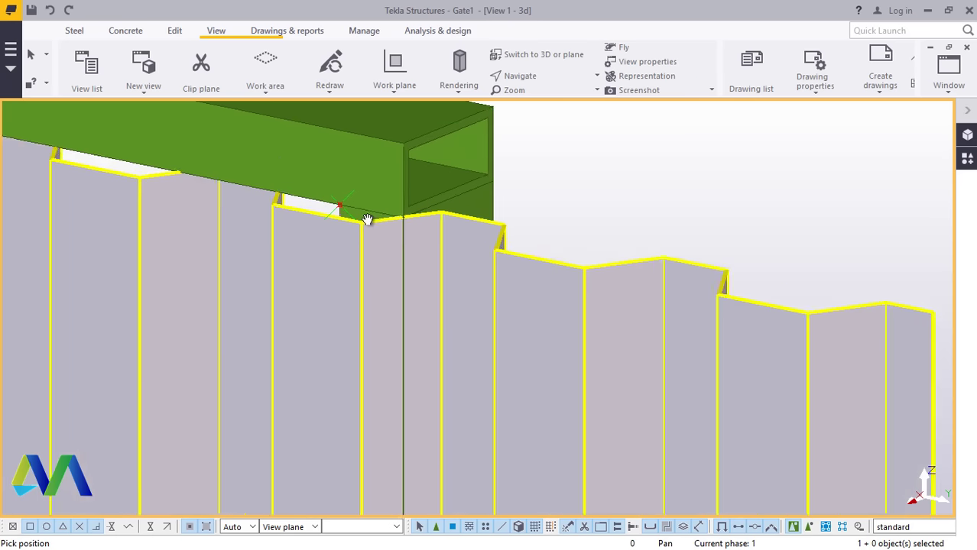
{"action": "scroll", "coordinate": [368, 220], "scroll_direction": "up", "scroll_amount": 5}
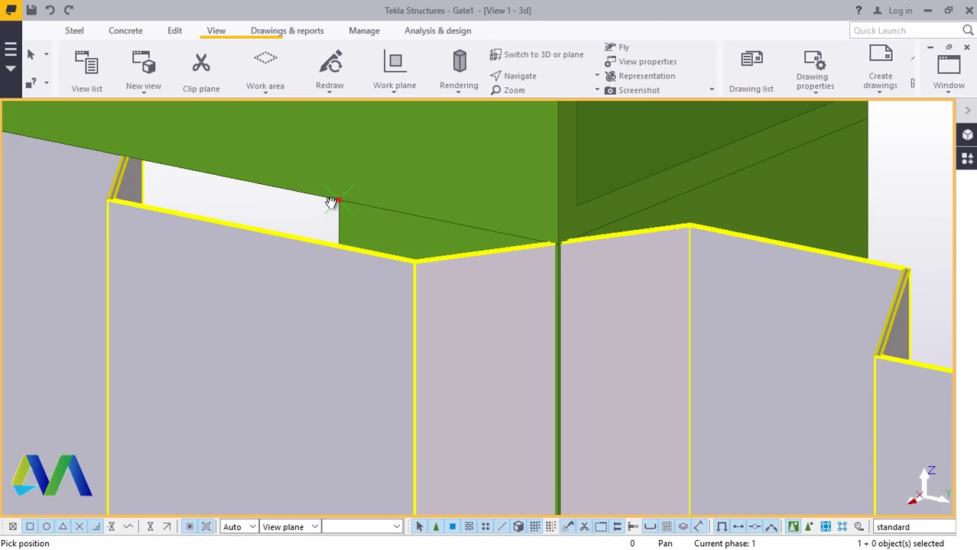
{"action": "scroll", "coordinate": [347, 210], "scroll_direction": "down", "scroll_amount": 3}
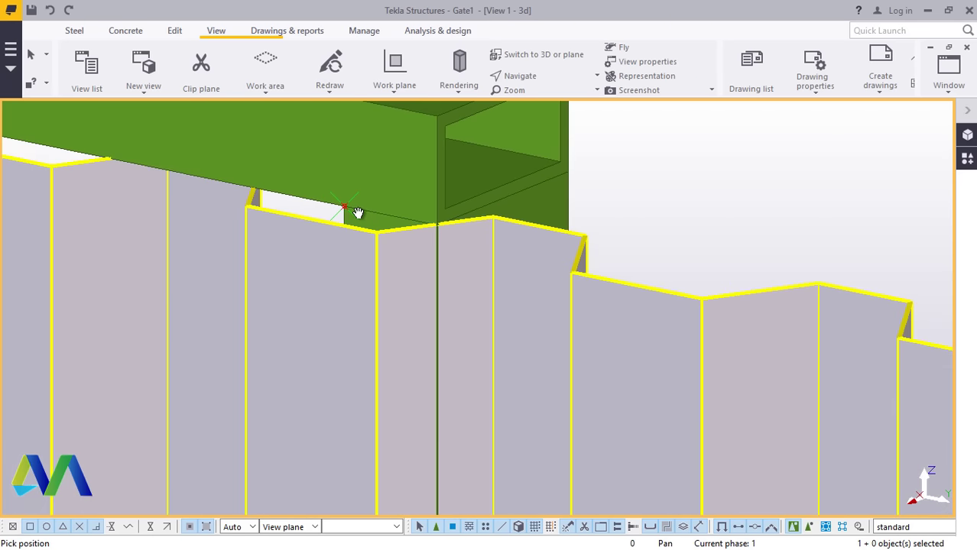
{"action": "right_click", "coordinate": [760, 244]}
{"action": "key", "text": "Escape"}
Move the corrugated panel from its outermost upper corner to the inner upper corner of the gate frame's free upright.
{"action": "right_click", "coordinate": [721, 231]}
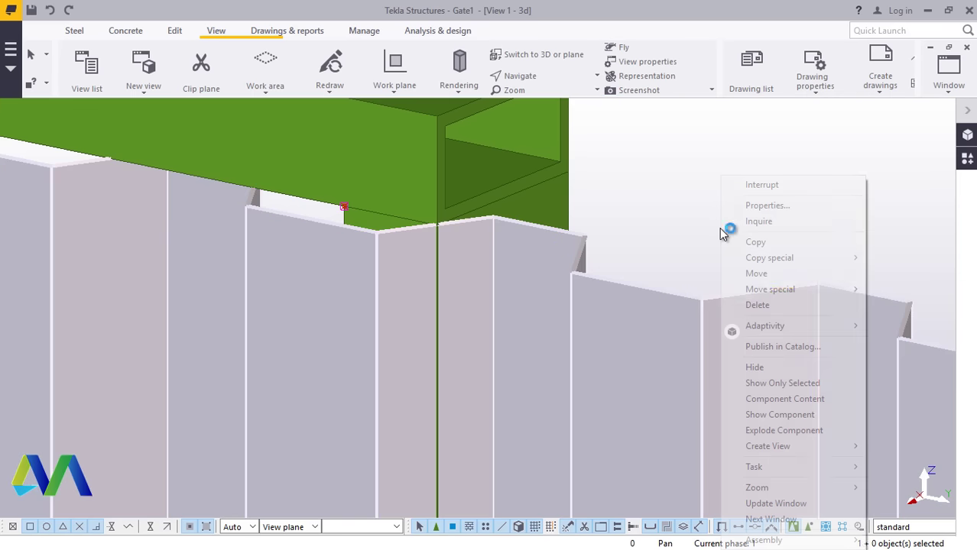
{"action": "left_click", "coordinate": [792, 283]}
{"action": "scroll", "coordinate": [532, 249], "scroll_direction": "down", "scroll_amount": 3}
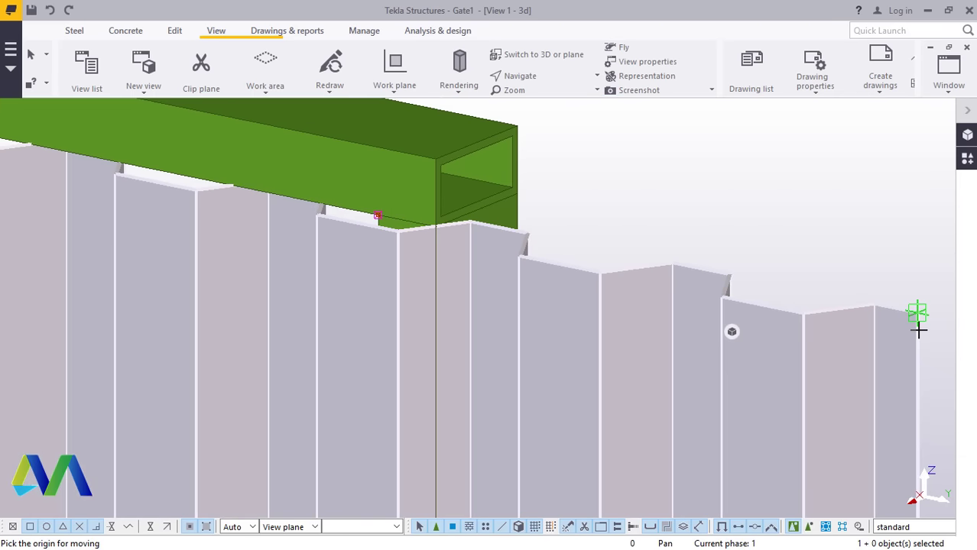
{"action": "scroll", "coordinate": [918, 328], "scroll_direction": "up", "scroll_amount": 2}
{"action": "scroll", "coordinate": [939, 327], "scroll_direction": "up", "scroll_amount": 2}
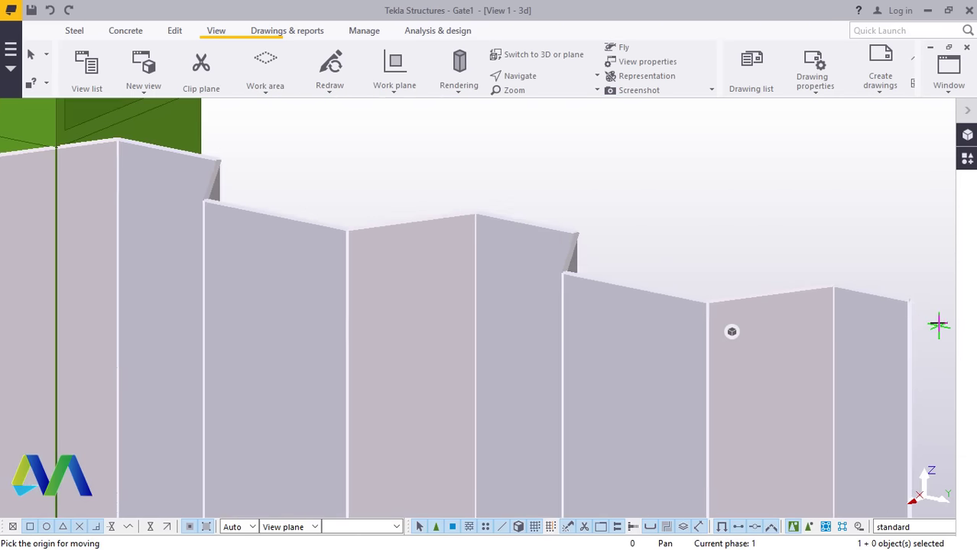
{"action": "scroll", "coordinate": [913, 297], "scroll_direction": "up", "scroll_amount": 6}
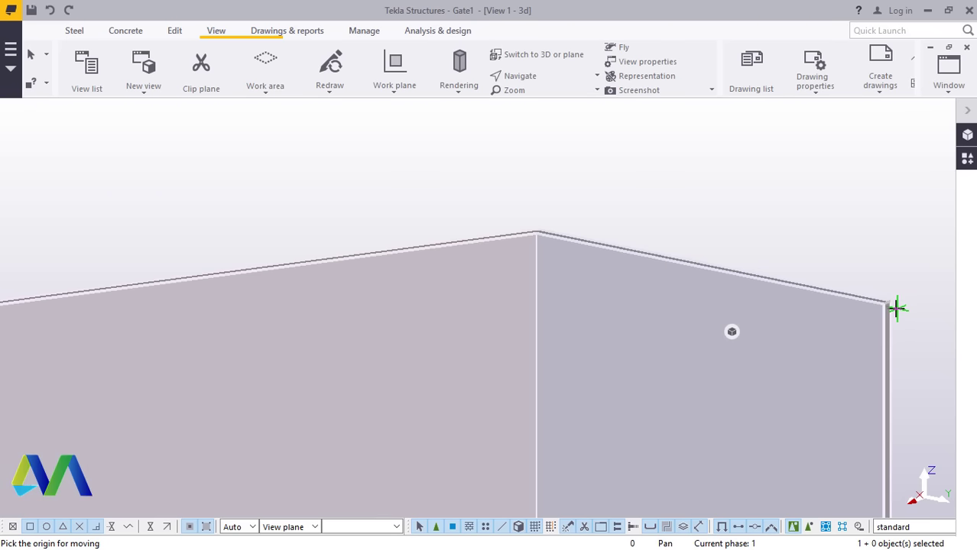
{"action": "scroll", "coordinate": [896, 308], "scroll_direction": "up", "scroll_amount": 4}
{"action": "left_click", "coordinate": [868, 301]}
{"action": "scroll", "coordinate": [840, 341], "scroll_direction": "down", "scroll_amount": 6}
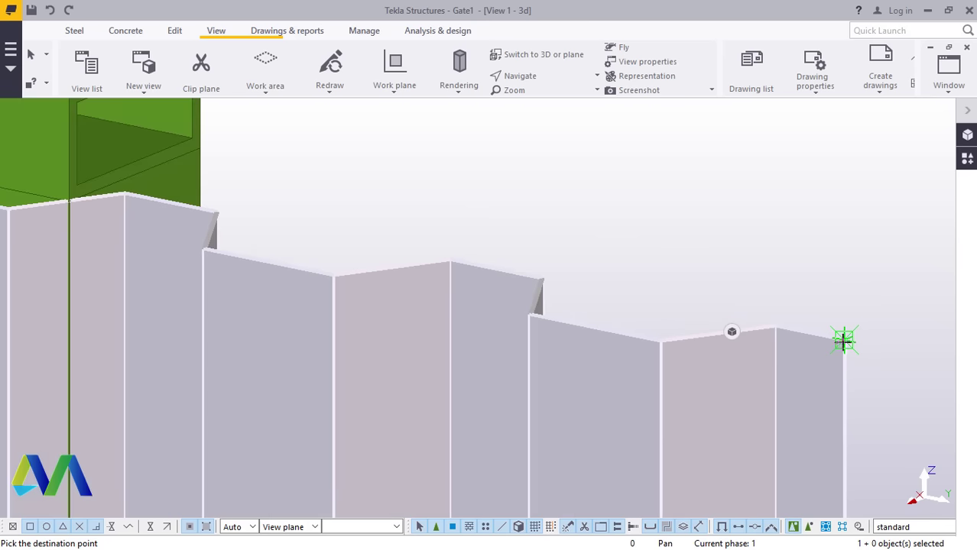
{"action": "scroll", "coordinate": [844, 341], "scroll_direction": "down", "scroll_amount": 2}
{"action": "scroll", "coordinate": [394, 256], "scroll_direction": "up", "scroll_amount": 6}
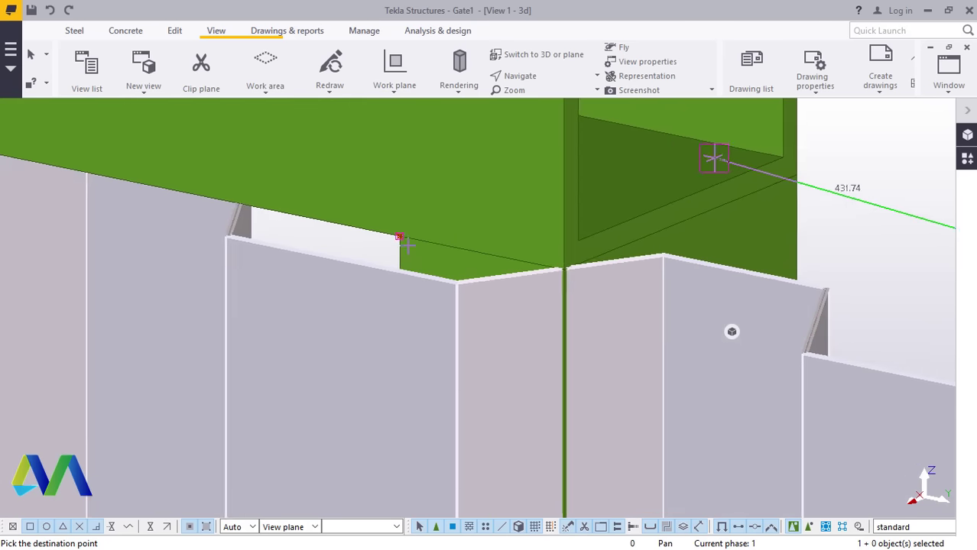
{"action": "scroll", "coordinate": [402, 239], "scroll_direction": "up", "scroll_amount": 4}
{"action": "left_click", "coordinate": [393, 230]}
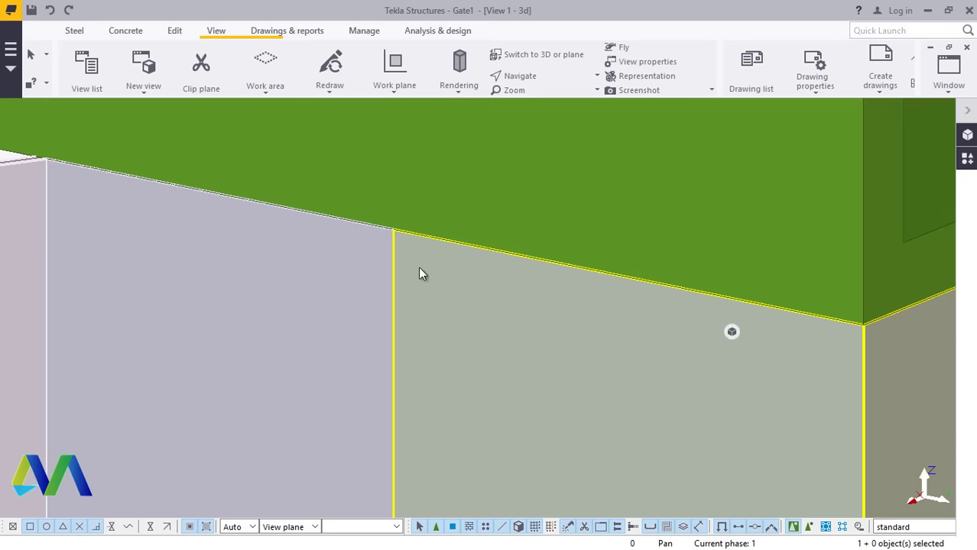
Explode the corrugated panel component into individual parts.
{"action": "scroll", "coordinate": [443, 272], "scroll_direction": "down", "scroll_amount": 6}
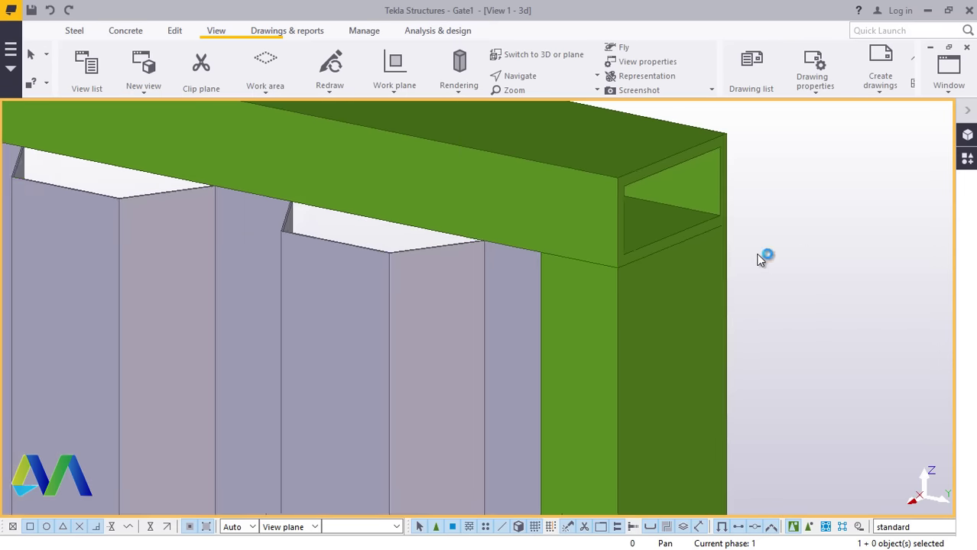
{"action": "scroll", "coordinate": [468, 217], "scroll_direction": "down", "scroll_amount": 8}
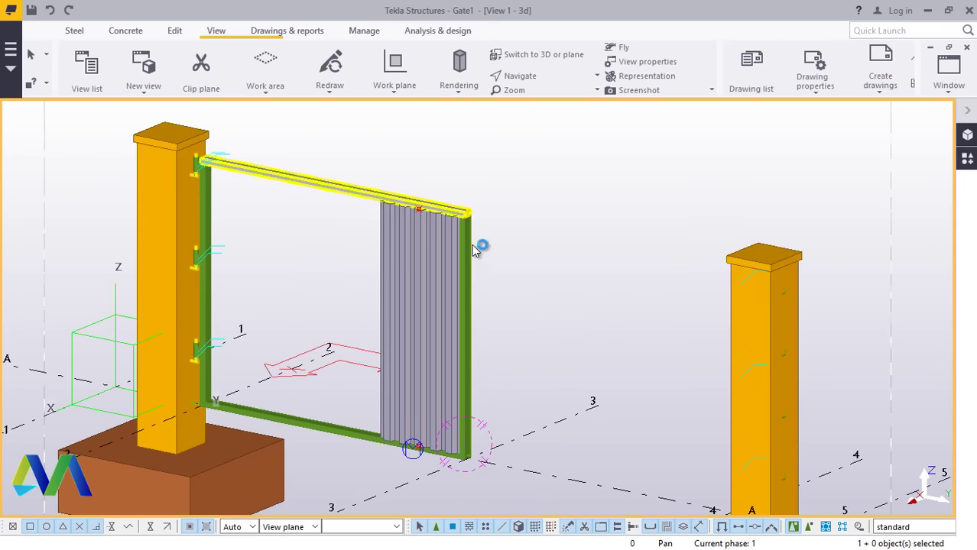
{"action": "scroll", "coordinate": [458, 439], "scroll_direction": "up", "scroll_amount": 8}
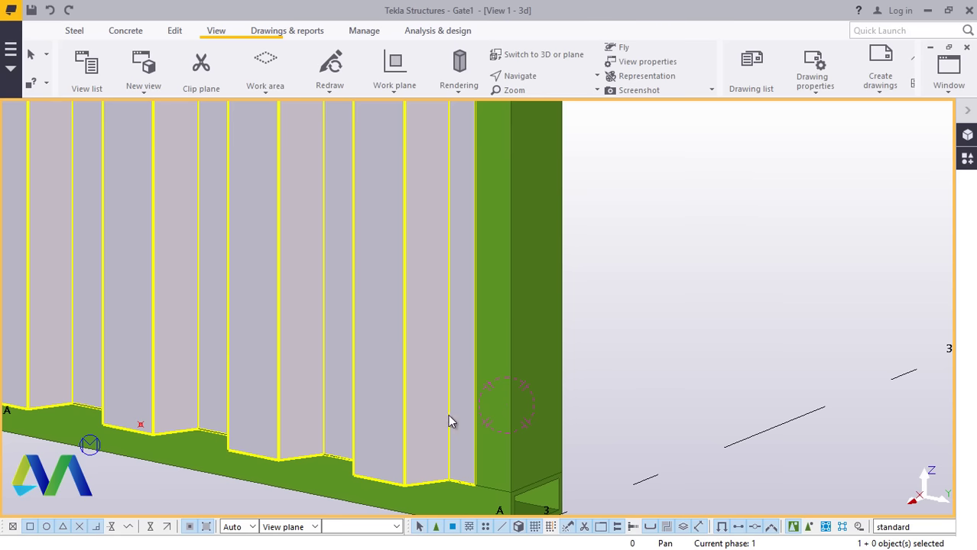
{"action": "right_click", "coordinate": [435, 215]}
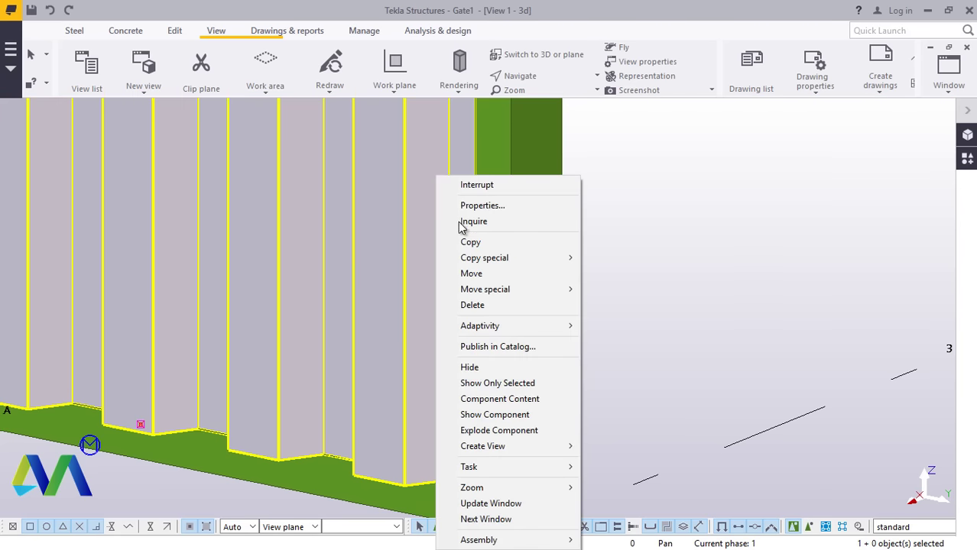
{"action": "left_click", "coordinate": [497, 431]}
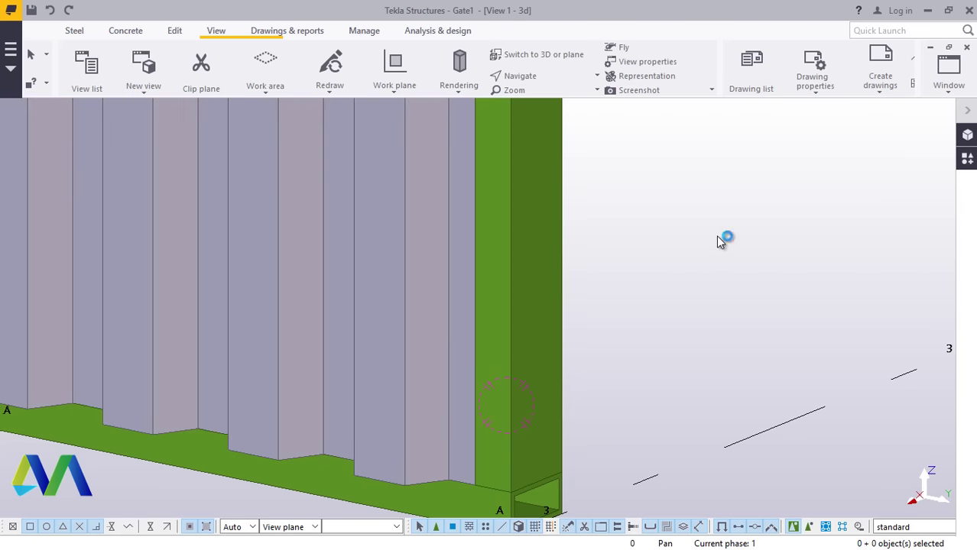
Open the position properties of the exploded panel column beside the free upright and try its horizontal position as Right.
{"action": "scroll", "coordinate": [583, 398], "scroll_direction": "down", "scroll_amount": 3}
{"action": "scroll", "coordinate": [583, 402], "scroll_direction": "down", "scroll_amount": 3}
{"action": "scroll", "coordinate": [543, 179], "scroll_direction": "up", "scroll_amount": 8}
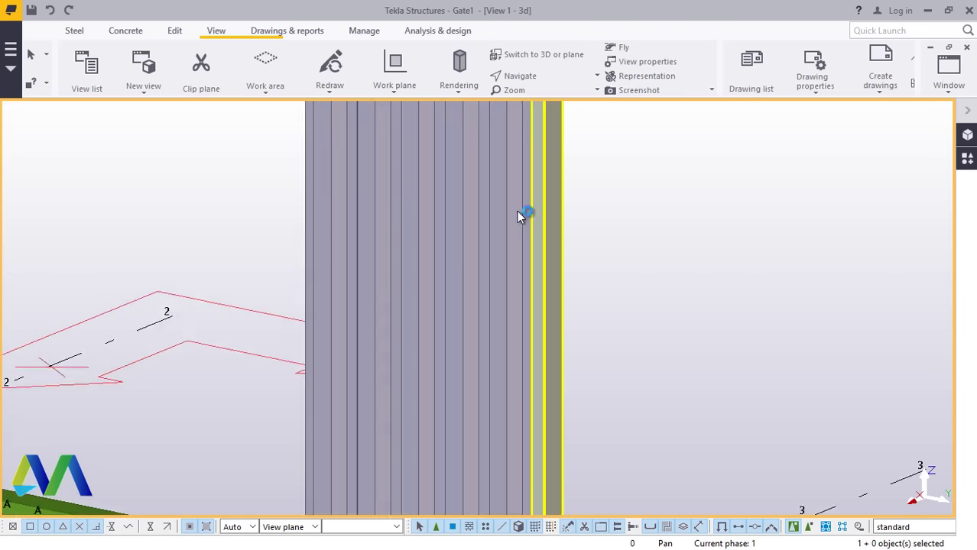
{"action": "scroll", "coordinate": [483, 312], "scroll_direction": "down", "scroll_amount": 6}
{"action": "scroll", "coordinate": [459, 170], "scroll_direction": "up", "scroll_amount": 3}
{"action": "left_click", "coordinate": [491, 174]}
{"action": "double_click", "coordinate": [520, 204]}
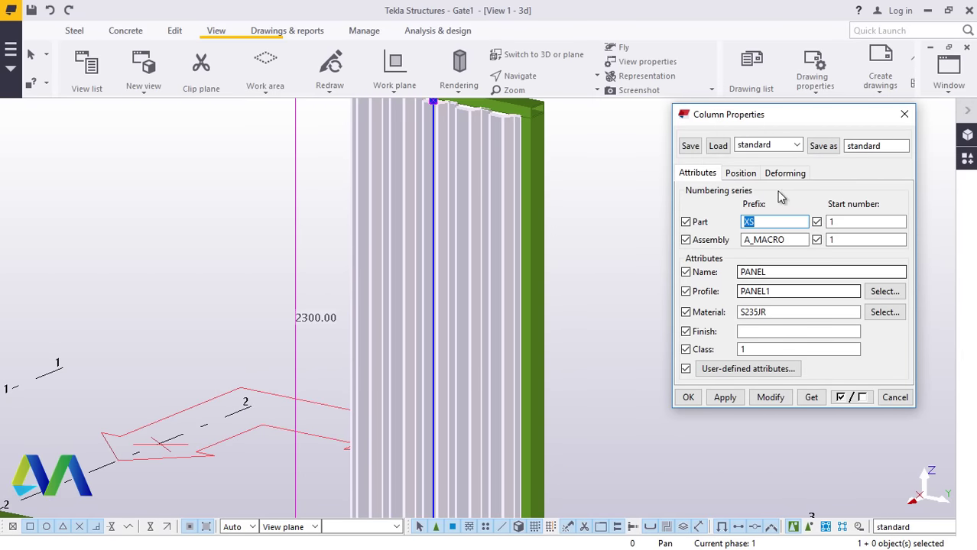
{"action": "left_click", "coordinate": [741, 173]}
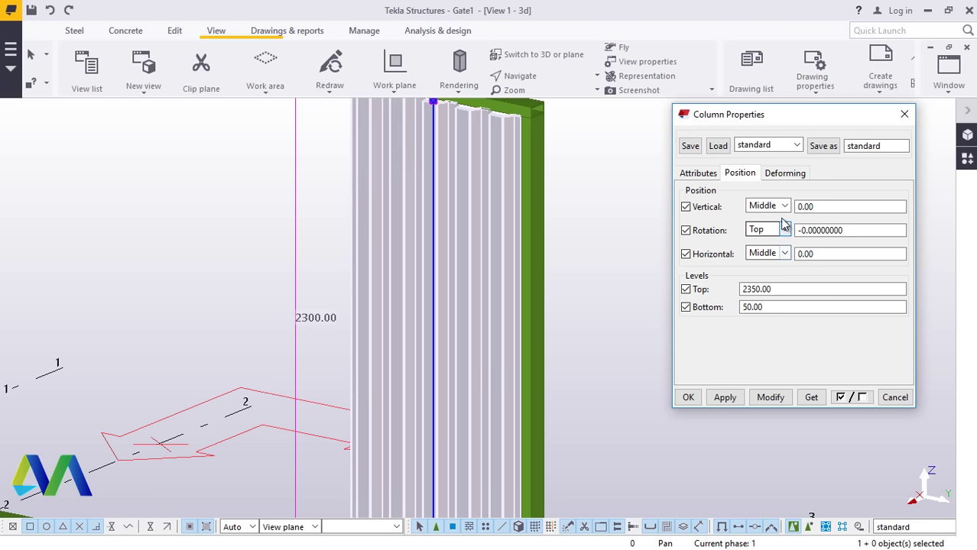
{"action": "left_click", "coordinate": [786, 254]}
{"action": "left_click", "coordinate": [765, 291]}
{"action": "left_click", "coordinate": [769, 397]}
Set the panel column's horizontal position to Left and modify the part.
{"action": "left_click", "coordinate": [768, 254]}
{"action": "left_click", "coordinate": [763, 279]}
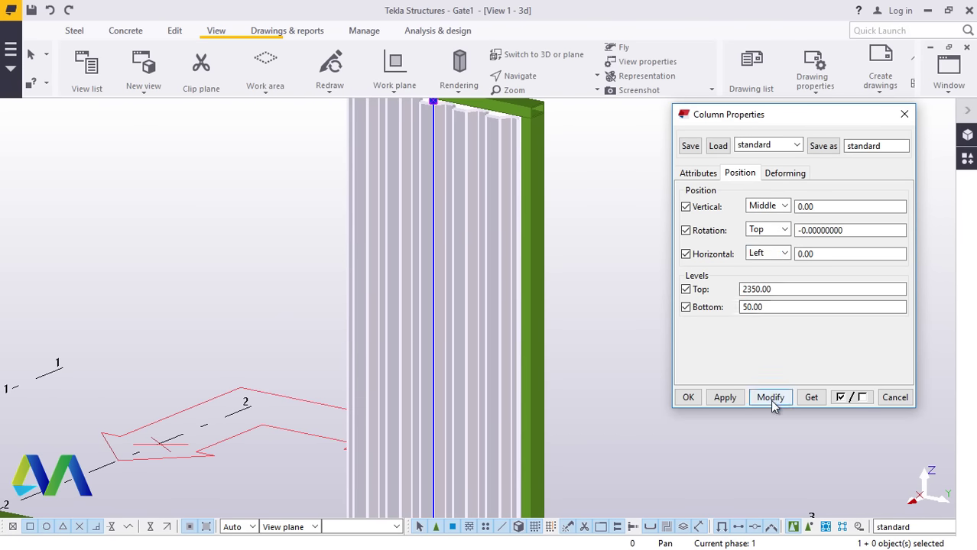
{"action": "left_click", "coordinate": [770, 397]}
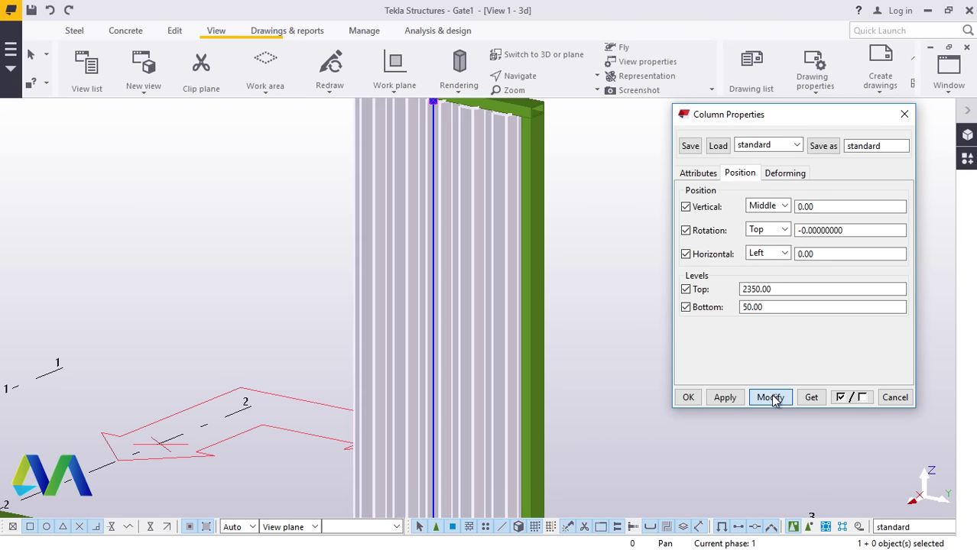
Try the panel column's vertical position as Down, and set it back to Middle.
{"action": "left_click", "coordinate": [785, 206]}
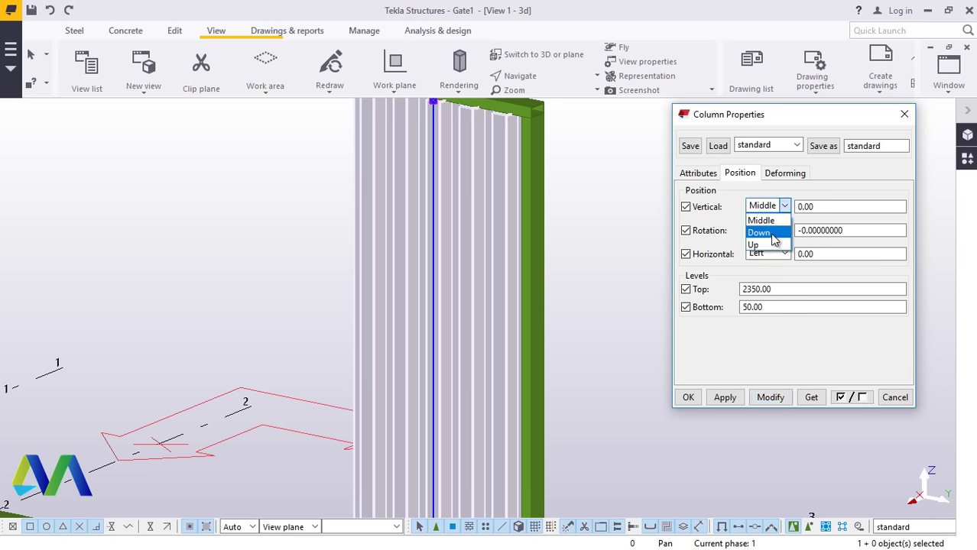
{"action": "left_click", "coordinate": [762, 233]}
{"action": "left_click", "coordinate": [770, 397]}
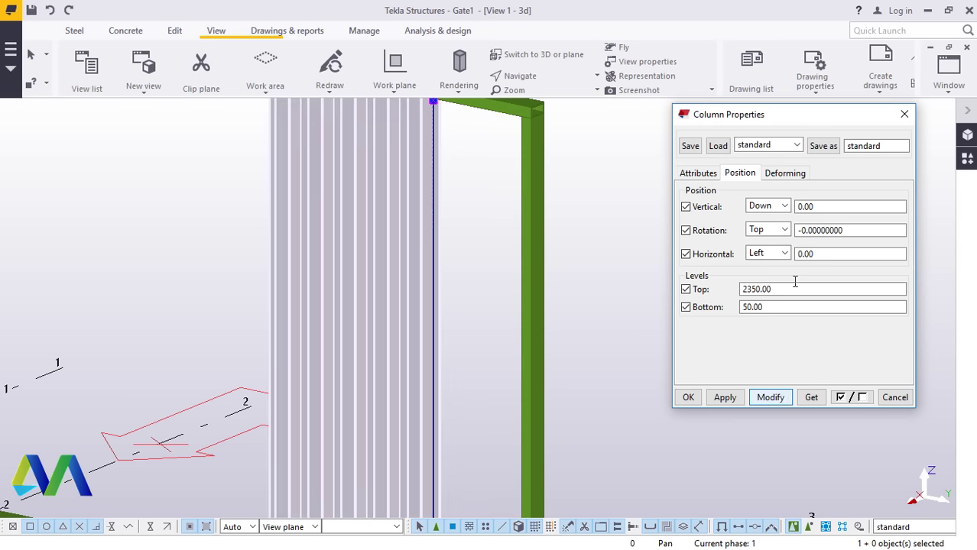
{"action": "left_click", "coordinate": [784, 207]}
{"action": "left_click", "coordinate": [784, 234]}
{"action": "key", "text": "Up"}
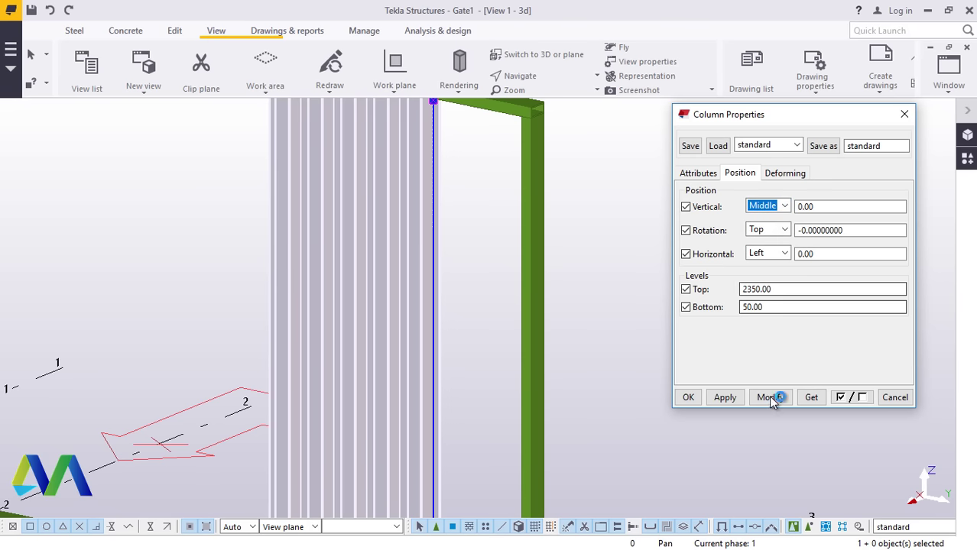
{"action": "left_click", "coordinate": [770, 397]}
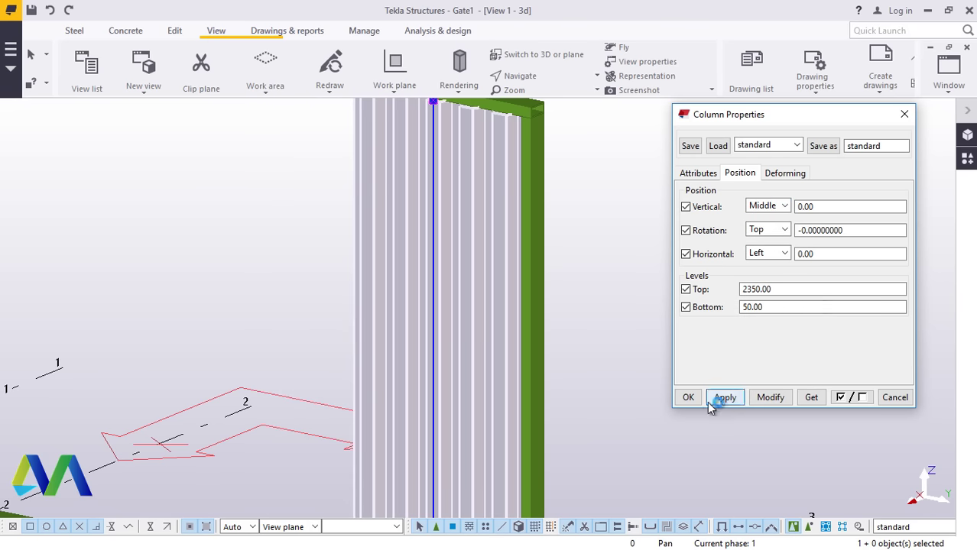
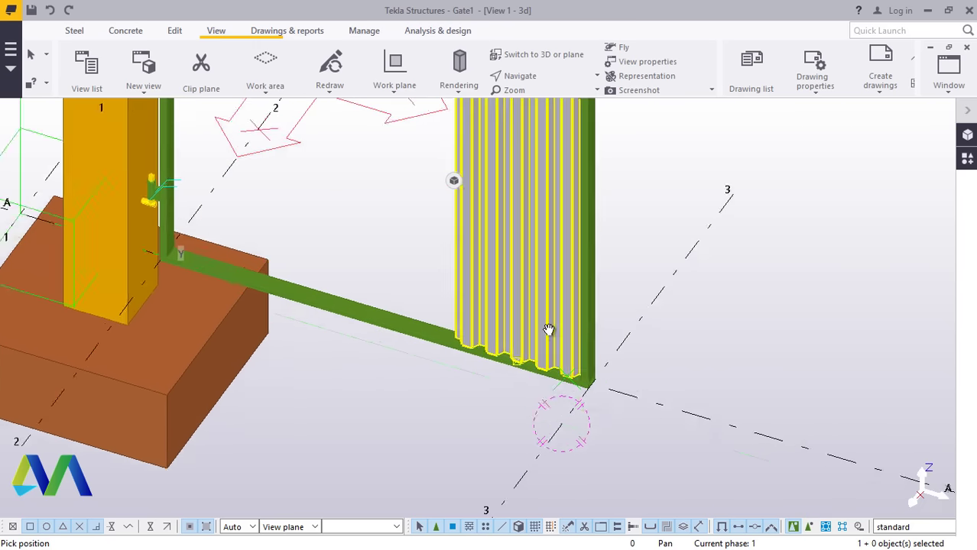
Examine from several angles how the corrugated panel column fits against the bottom rail and the free upright.
{"action": "right_click", "coordinate": [703, 162]}
{"action": "left_click", "coordinate": [736, 174]}
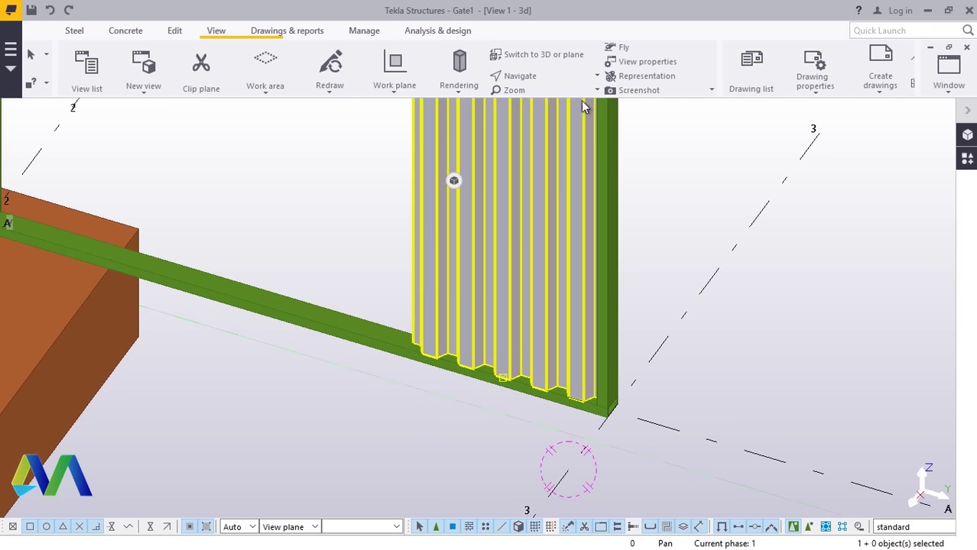
{"action": "left_click", "coordinate": [544, 78]}
{"action": "left_click", "coordinate": [552, 94]}
{"action": "left_click_drag", "start_coordinate": [550, 334], "coordinate": [732, 245]}
{"action": "right_click", "coordinate": [791, 206]}
{"action": "left_click", "coordinate": [804, 214]}
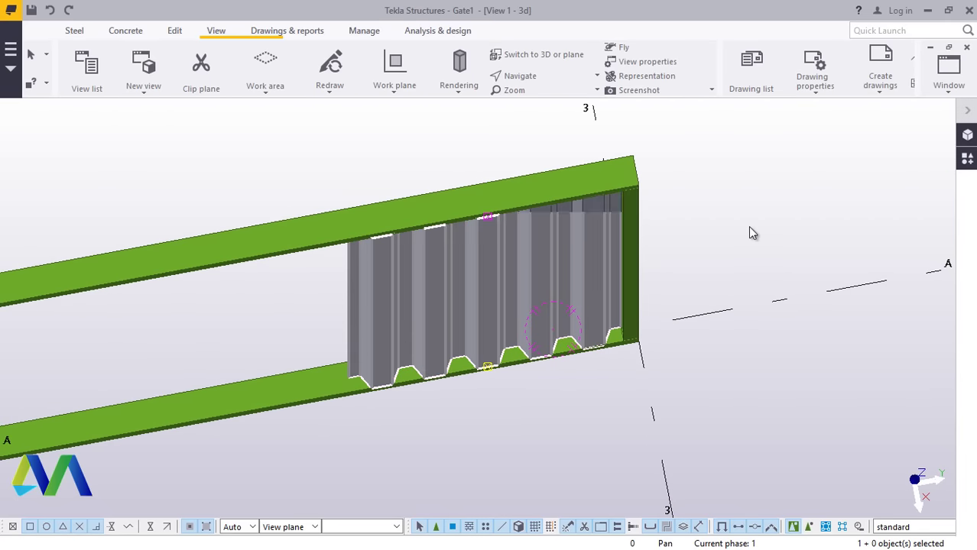
{"action": "scroll", "coordinate": [560, 323], "scroll_direction": "up", "scroll_amount": 4}
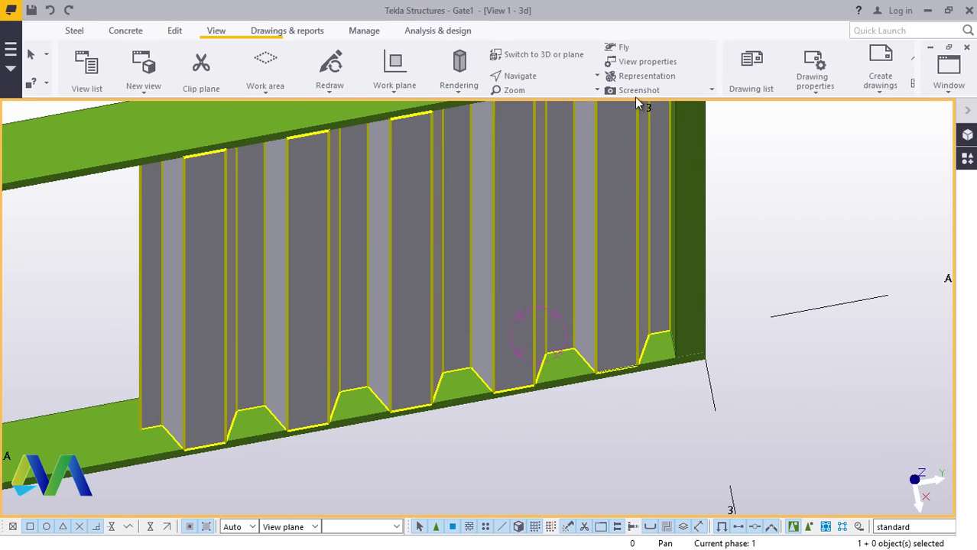
{"action": "left_click", "coordinate": [545, 78]}
{"action": "left_click", "coordinate": [555, 96]}
{"action": "left_click_drag", "start_coordinate": [556, 290], "coordinate": [606, 420]}
{"action": "scroll", "coordinate": [606, 420], "scroll_direction": "up", "scroll_amount": 2}
{"action": "right_click", "coordinate": [732, 233]}
{"action": "left_click", "coordinate": [753, 240]}
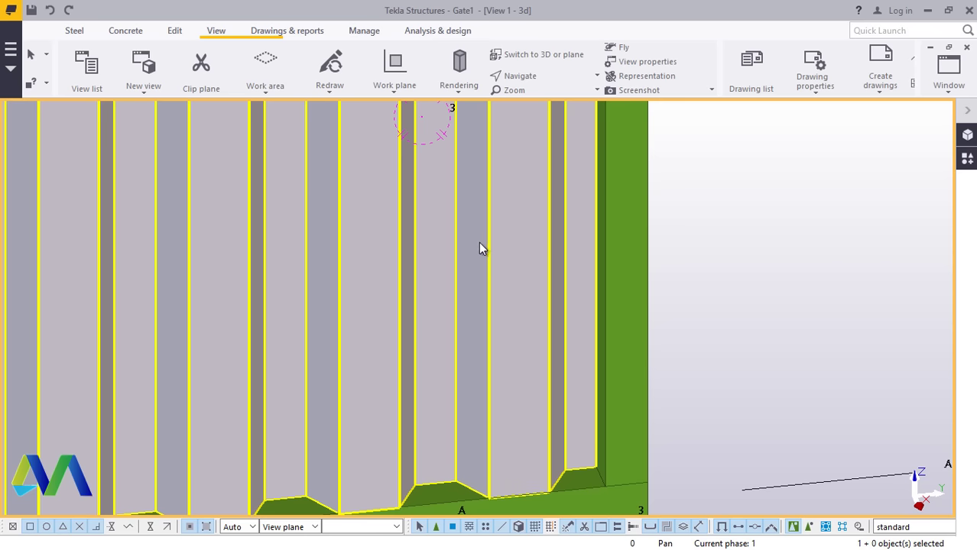
Copy the panel column along the bottom rail, from its lower corner at the free upright to its opposite lower corner.
{"action": "right_click", "coordinate": [489, 246]}
{"action": "left_click", "coordinate": [531, 245]}
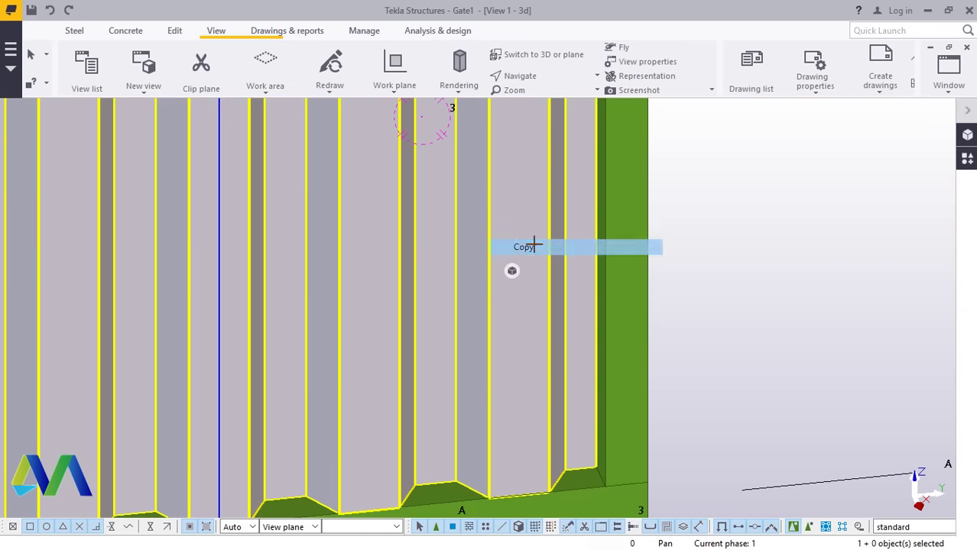
{"action": "scroll", "coordinate": [591, 481], "scroll_direction": "up", "scroll_amount": 5}
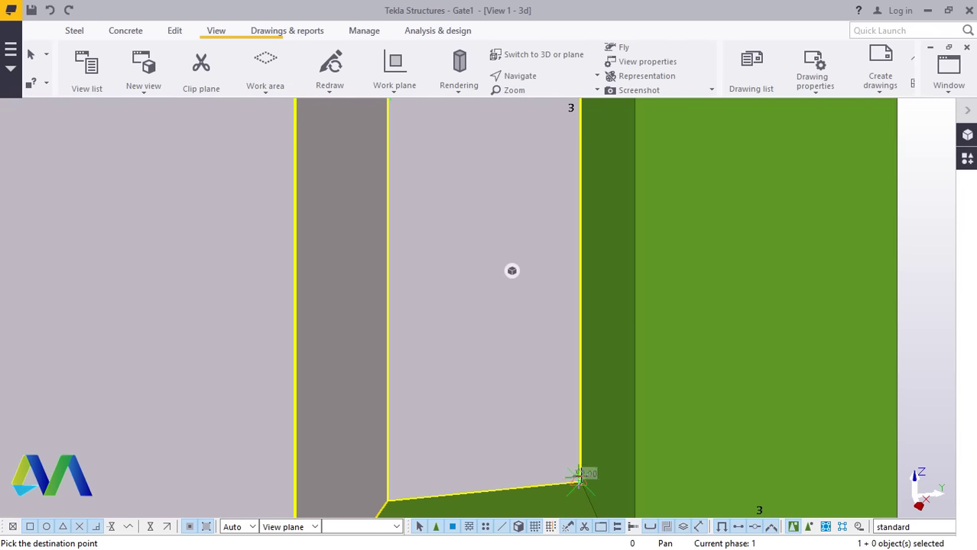
{"action": "scroll", "coordinate": [581, 475], "scroll_direction": "down", "scroll_amount": 6}
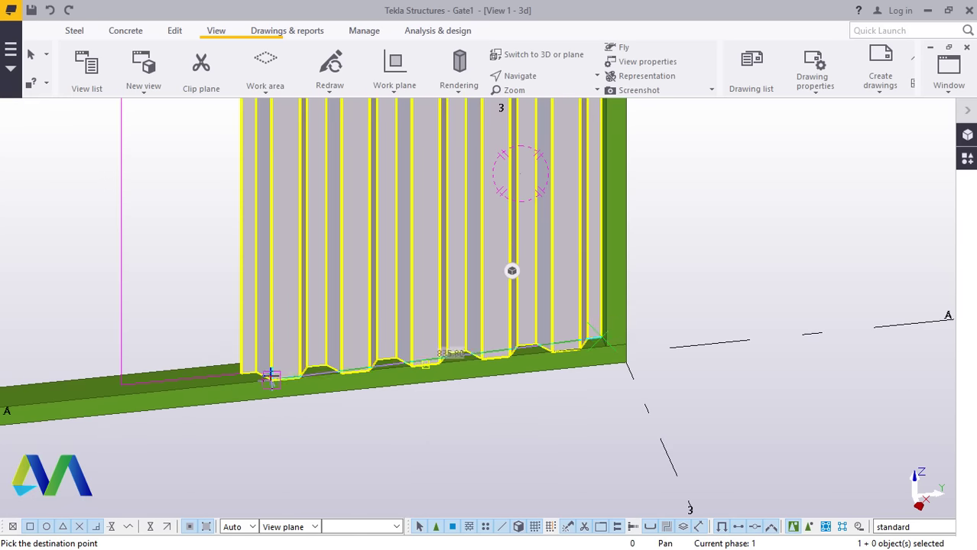
{"action": "scroll", "coordinate": [271, 376], "scroll_direction": "up", "scroll_amount": 6}
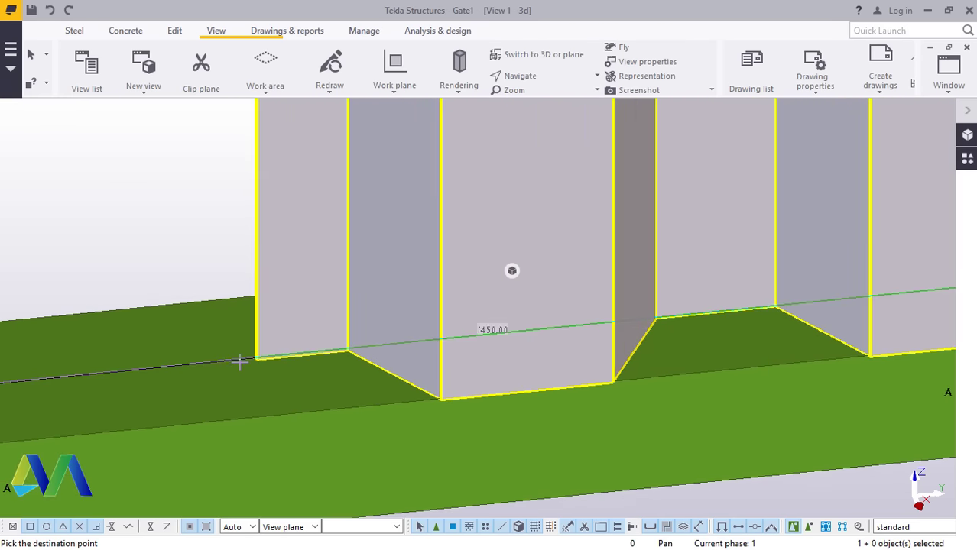
{"action": "scroll", "coordinate": [260, 358], "scroll_direction": "up", "scroll_amount": 6}
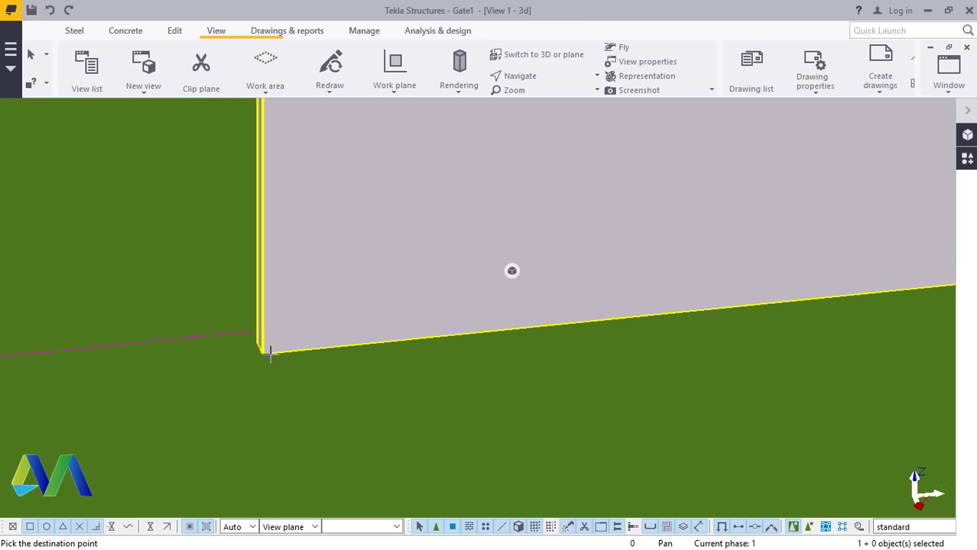
{"action": "scroll", "coordinate": [266, 356], "scroll_direction": "down", "scroll_amount": 8}
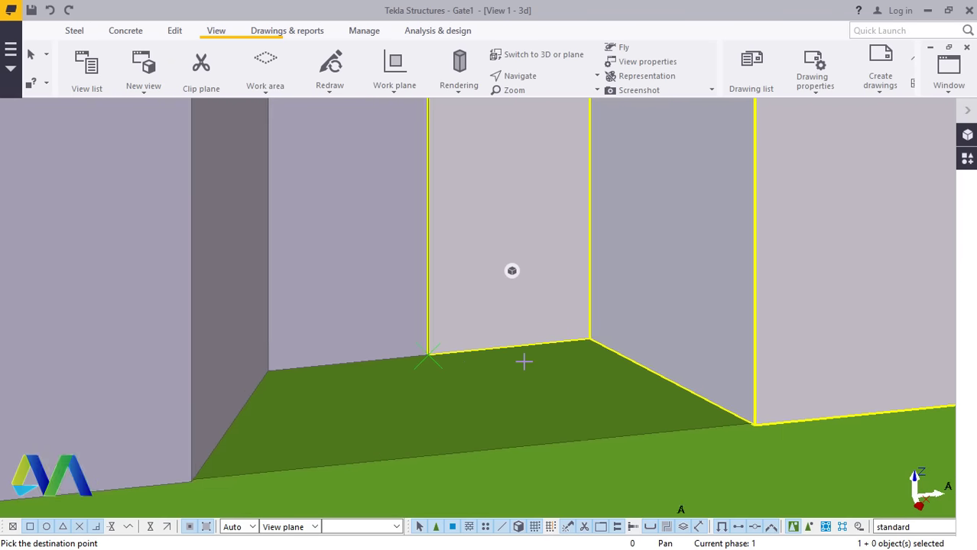
Place a second copy of the panel at the far lower corner of the first copy.
{"action": "scroll", "coordinate": [526, 362], "scroll_direction": "down", "scroll_amount": 8}
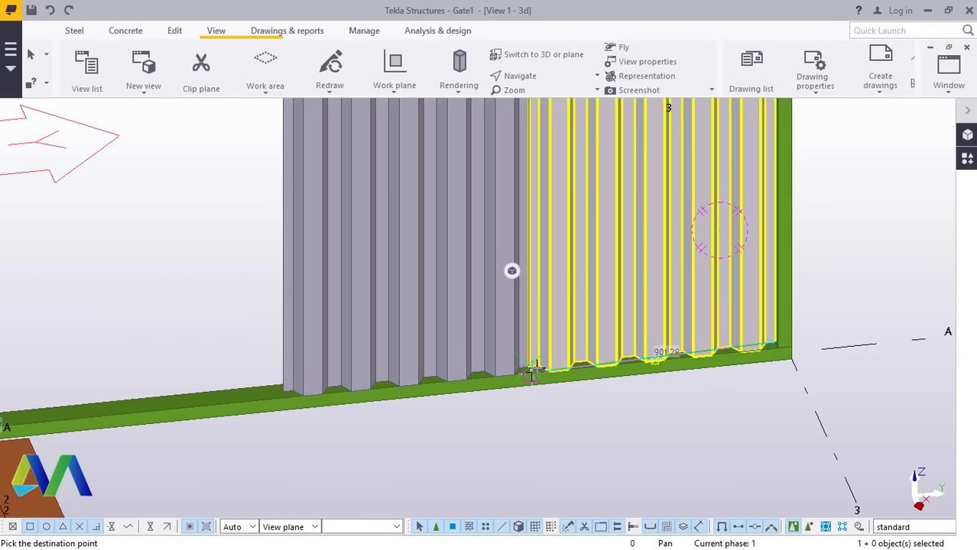
{"action": "scroll", "coordinate": [538, 366], "scroll_direction": "up", "scroll_amount": 8}
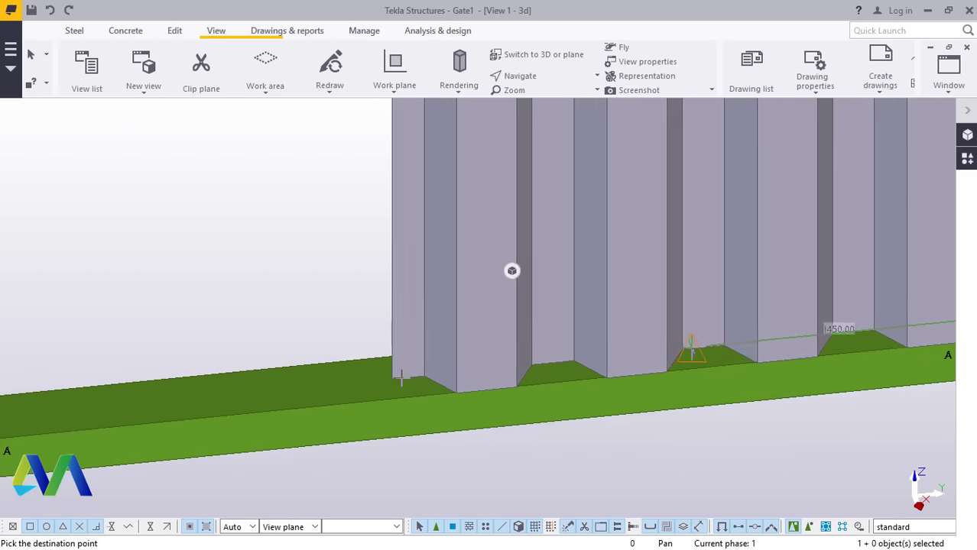
{"action": "scroll", "coordinate": [380, 380], "scroll_direction": "up", "scroll_amount": 8}
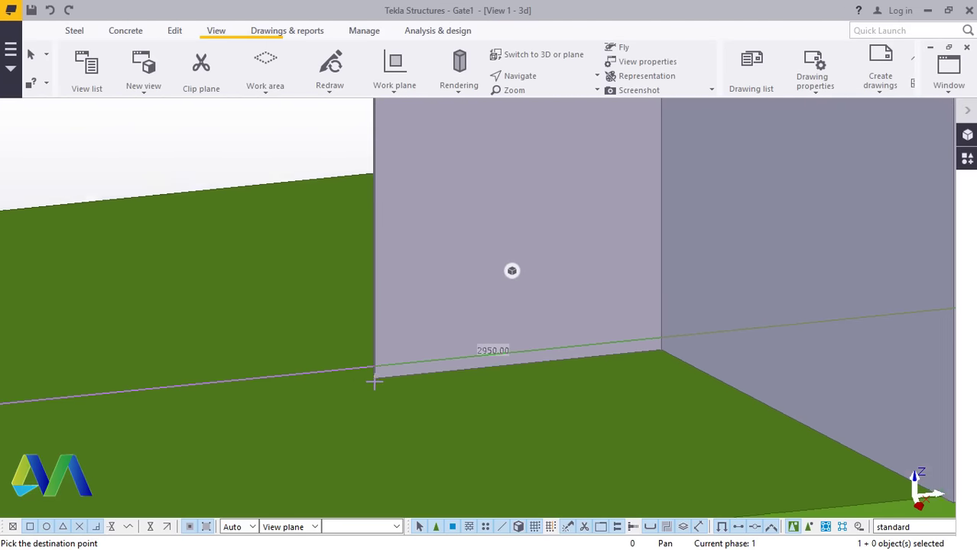
{"action": "scroll", "coordinate": [372, 378], "scroll_direction": "up", "scroll_amount": 2}
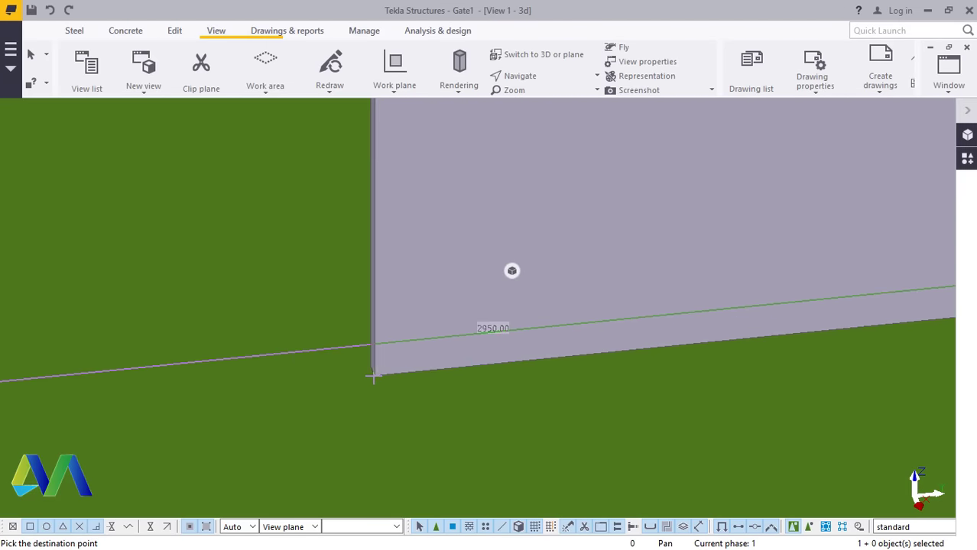
{"action": "scroll", "coordinate": [374, 376], "scroll_direction": "down", "scroll_amount": 6}
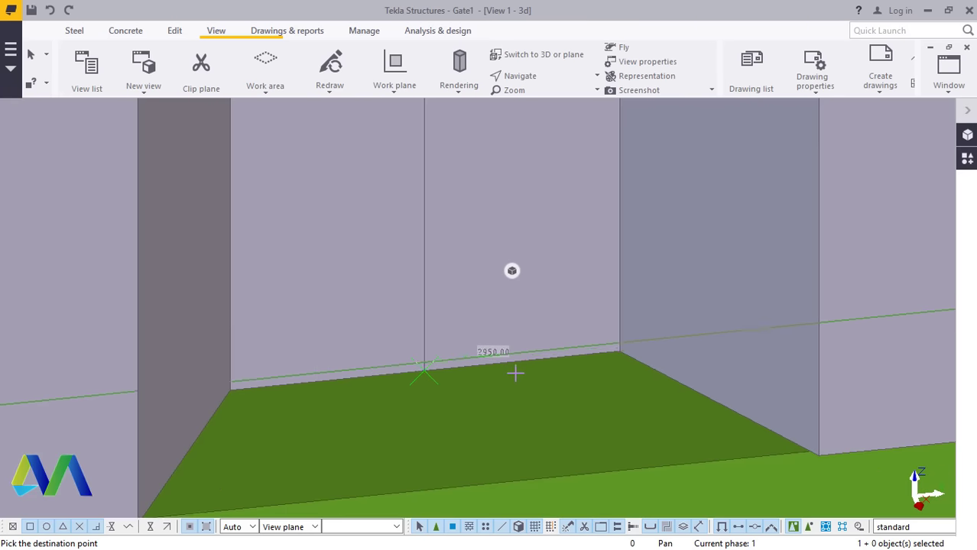
Place a third copy at the second copy's far lower corner, reaching past the hinge-side upright, and end the copying.
{"action": "scroll", "coordinate": [515, 373], "scroll_direction": "down", "scroll_amount": 10}
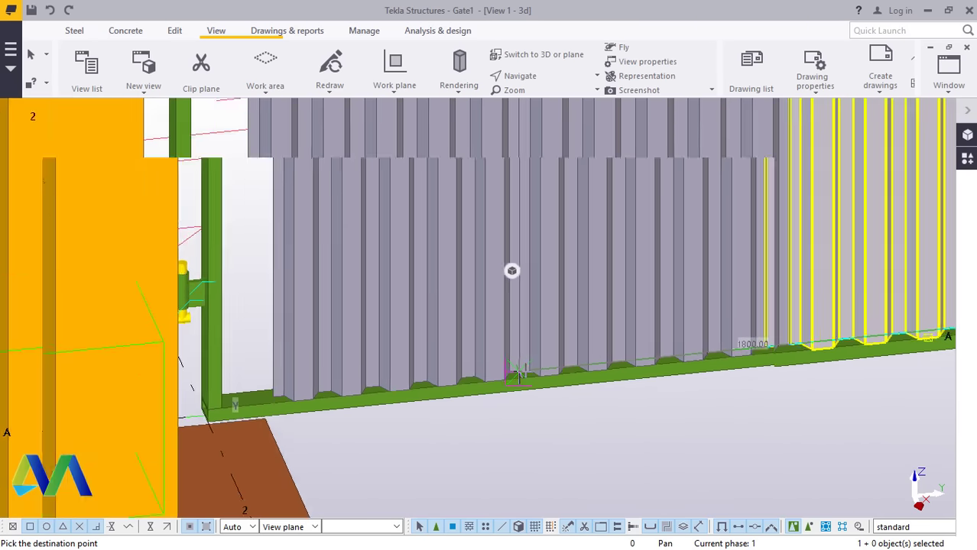
{"action": "scroll", "coordinate": [515, 373], "scroll_direction": "down", "scroll_amount": 3}
{"action": "scroll", "coordinate": [346, 396], "scroll_direction": "up", "scroll_amount": 8}
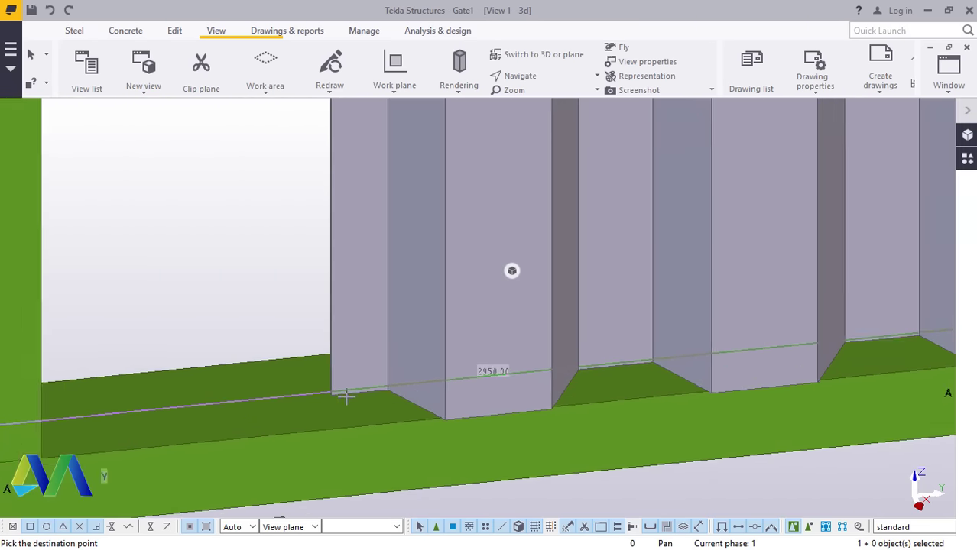
{"action": "scroll", "coordinate": [347, 396], "scroll_direction": "up", "scroll_amount": 8}
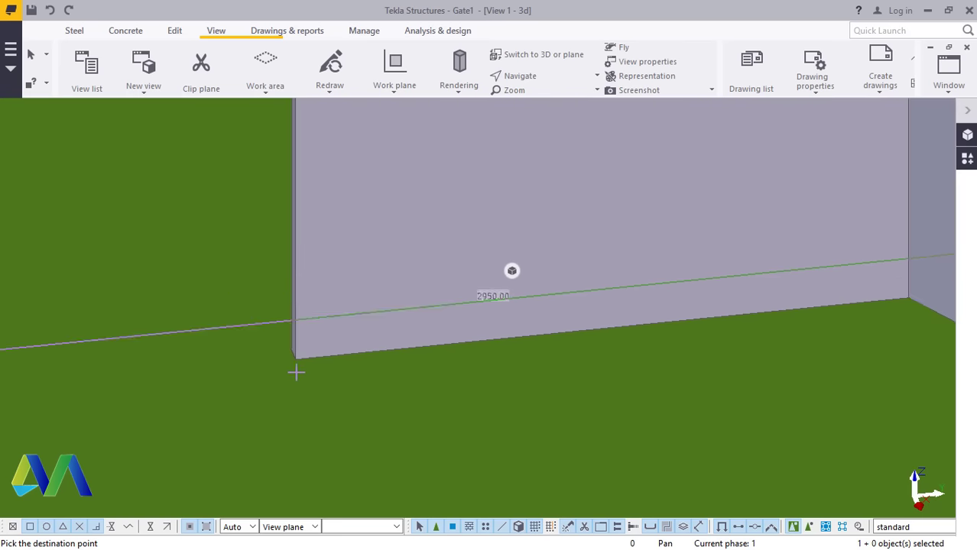
{"action": "scroll", "coordinate": [296, 372], "scroll_direction": "up", "scroll_amount": 3}
{"action": "left_click", "coordinate": [295, 344]}
{"action": "scroll", "coordinate": [322, 390], "scroll_direction": "down", "scroll_amount": 4}
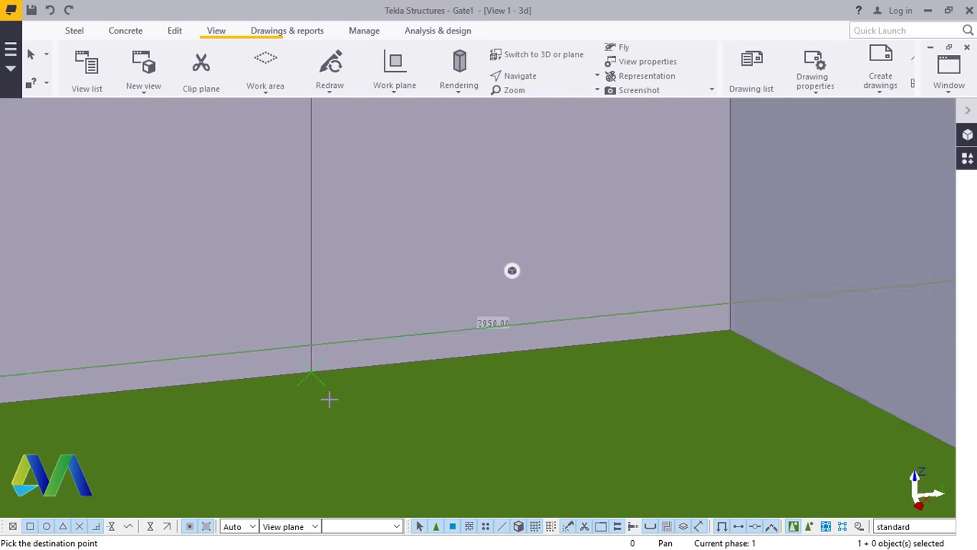
{"action": "scroll", "coordinate": [329, 399], "scroll_direction": "down", "scroll_amount": 6}
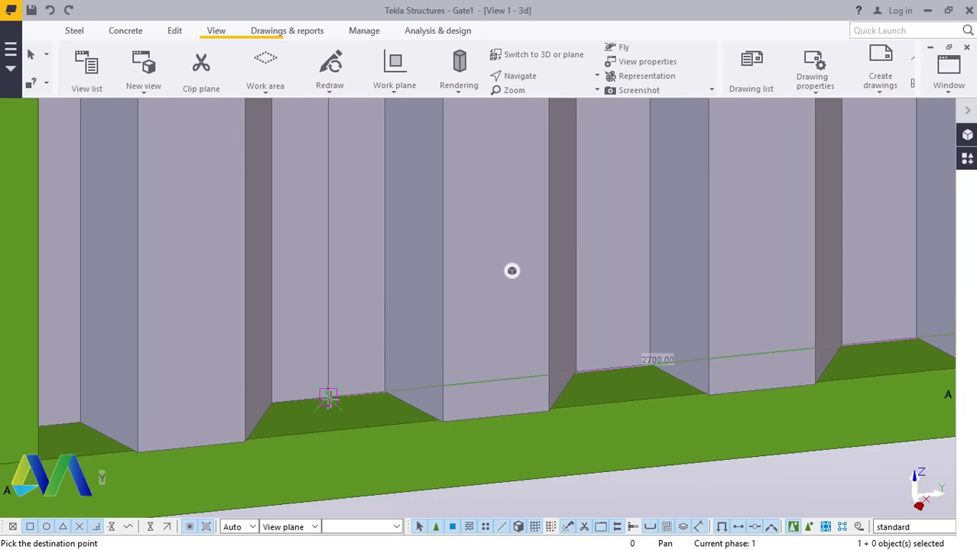
{"action": "right_click", "coordinate": [330, 399]}
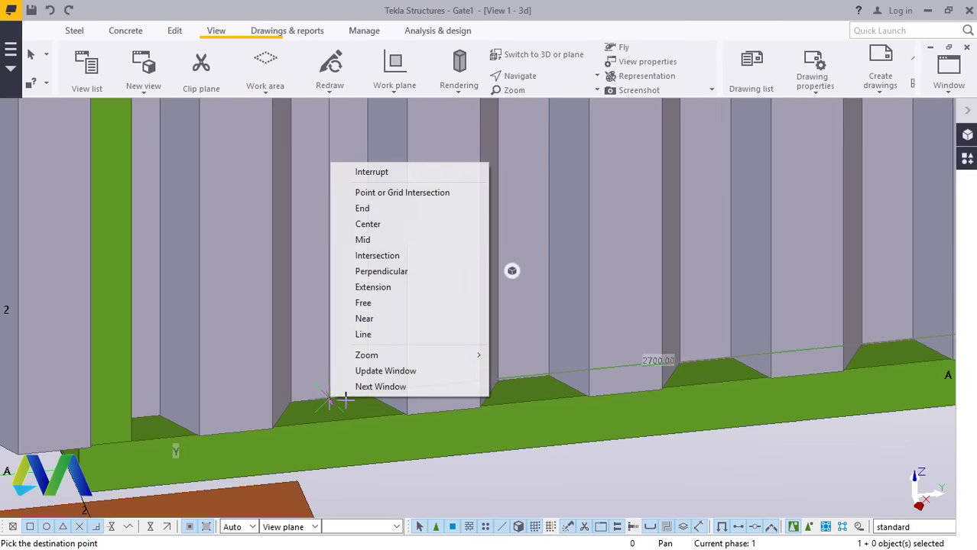
{"action": "left_click", "coordinate": [372, 172]}
Examine where the last panel copy overruns the hinge-side upright and the lower corner of the frame.
{"action": "scroll", "coordinate": [371, 339], "scroll_direction": "up", "scroll_amount": 3}
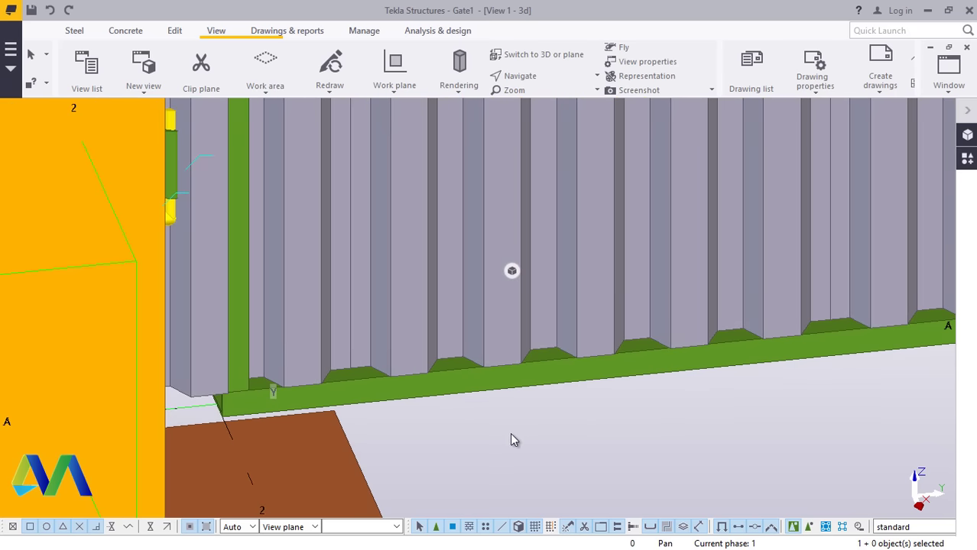
{"action": "left_click", "coordinate": [532, 80]}
{"action": "left_click", "coordinate": [571, 100]}
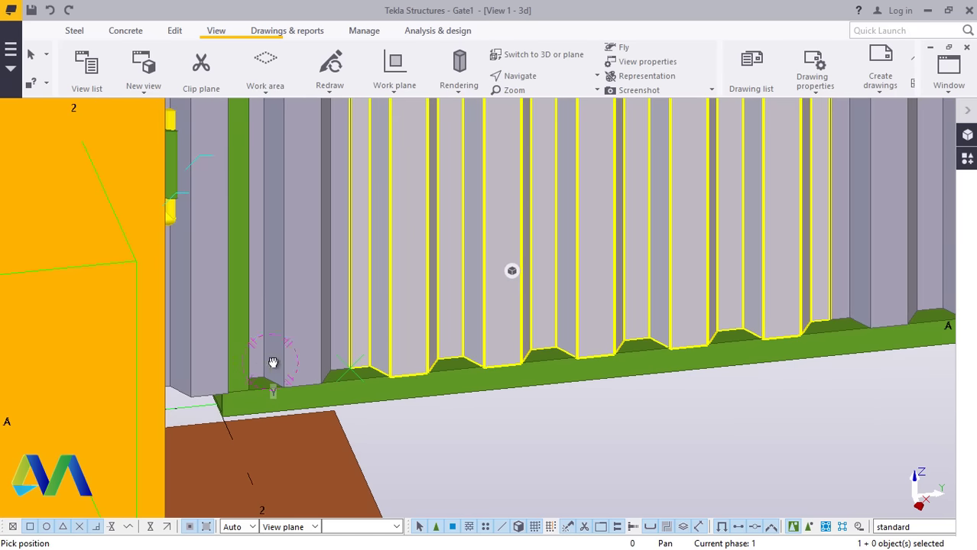
{"action": "mouse_move", "coordinate": [271, 360]}
{"action": "middle_mouse_down", "text": "ctrl"}
{"action": "mouse_move", "coordinate": [192, 343]}
{"action": "mouse_move", "coordinate": [255, 368]}
{"action": "mouse_move", "coordinate": [263, 362]}
{"action": "middle_mouse_up", "text": "ctrl"}
{"action": "scroll", "coordinate": [325, 386], "scroll_direction": "down", "scroll_amount": 3}
{"action": "left_click_drag", "start_coordinate": [262, 361], "coordinate": [256, 351]}
{"action": "scroll", "coordinate": [280, 359], "scroll_direction": "up", "scroll_amount": 5}
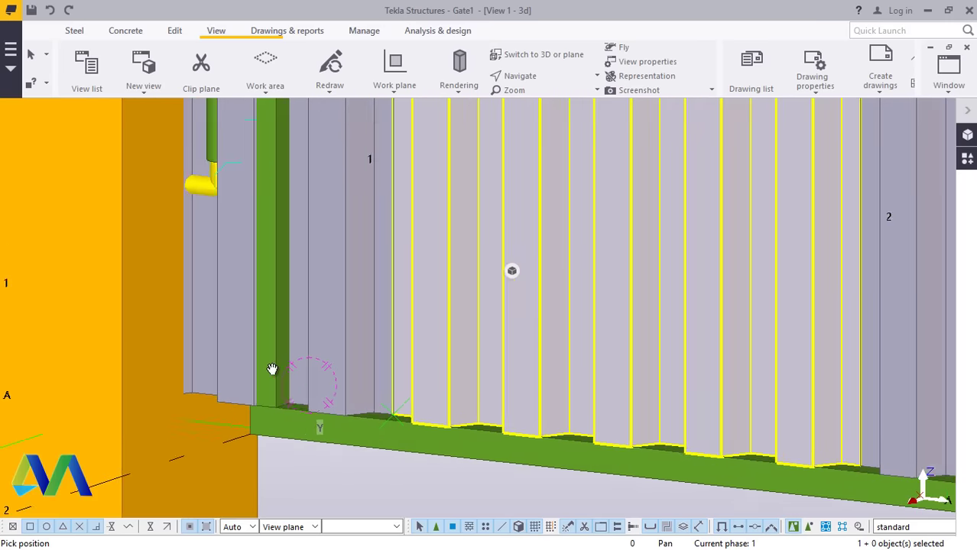
{"action": "scroll", "coordinate": [314, 382], "scroll_direction": "up", "scroll_amount": 5}
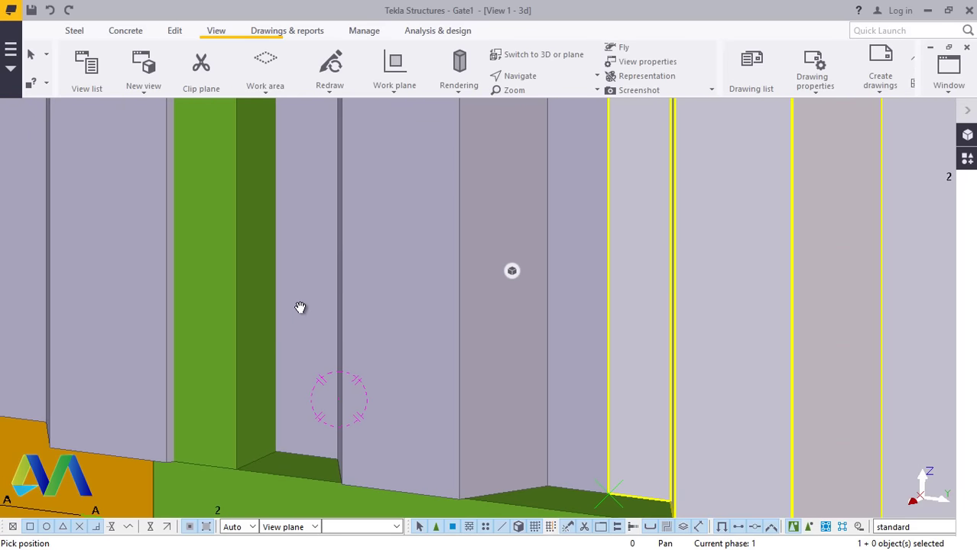
{"action": "right_click", "coordinate": [301, 309]}
{"action": "left_click", "coordinate": [336, 317]}
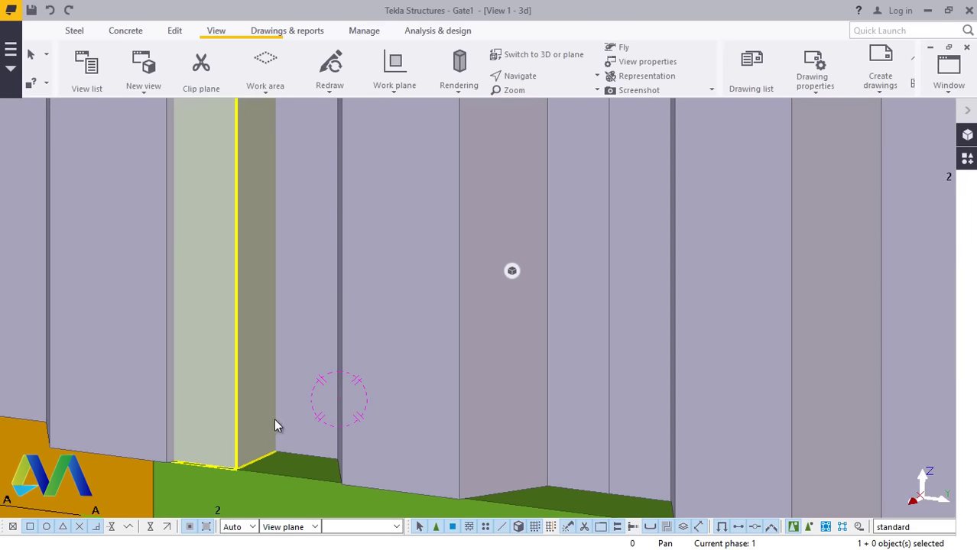
{"action": "scroll", "coordinate": [274, 422], "scroll_direction": "down", "scroll_amount": 2}
{"action": "scroll", "coordinate": [306, 425], "scroll_direction": "down", "scroll_amount": 2}
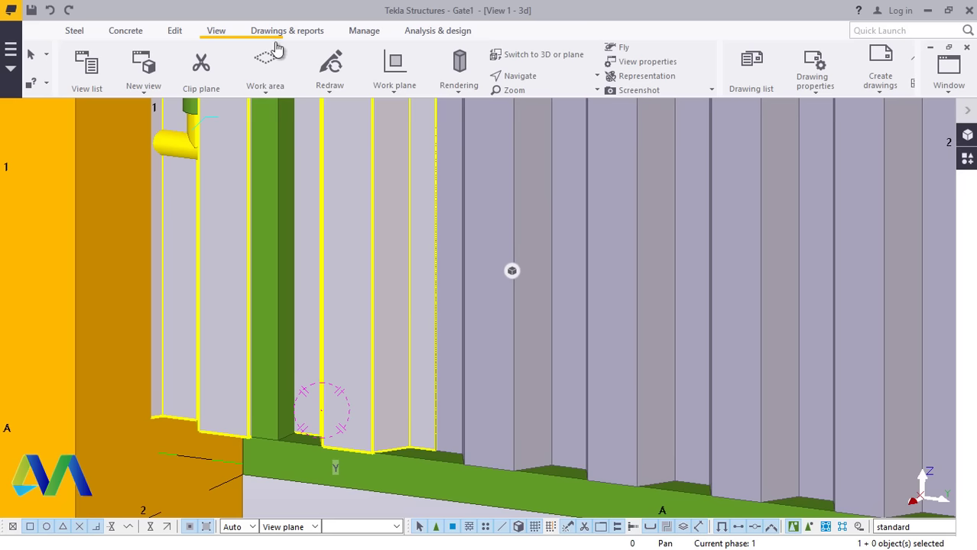
{"action": "left_click", "coordinate": [175, 31]}
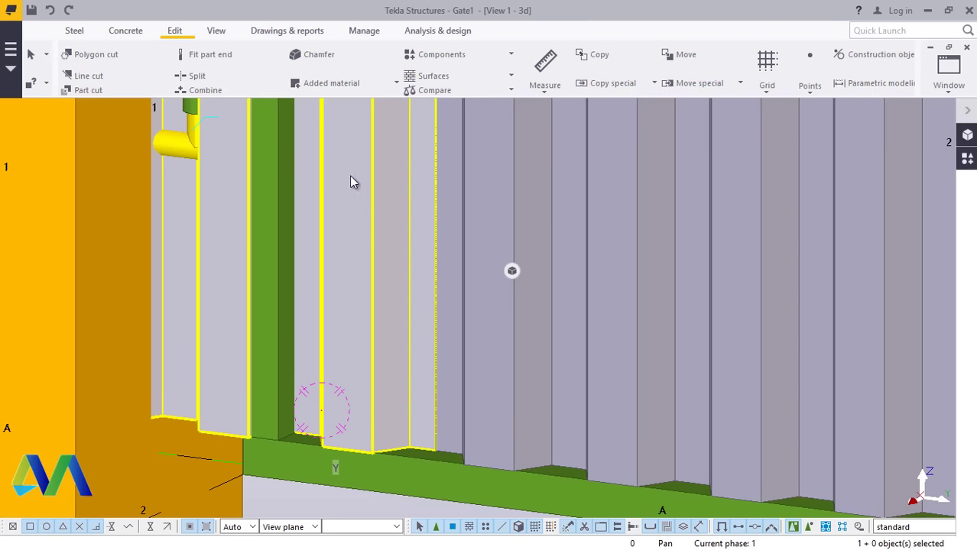
{"action": "left_click", "coordinate": [102, 80]}
{"action": "scroll", "coordinate": [325, 245], "scroll_direction": "up", "scroll_amount": 4}
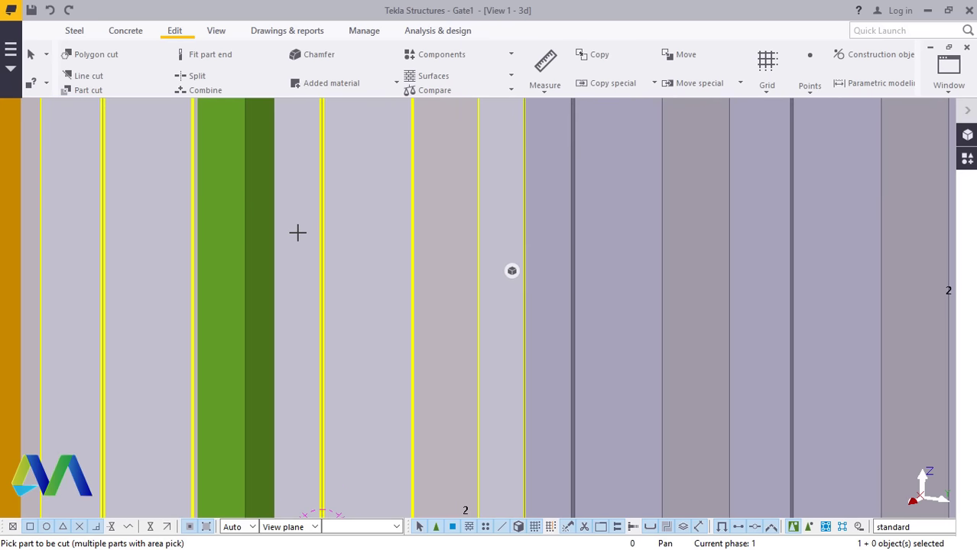
{"action": "left_click", "coordinate": [298, 235]}
{"action": "scroll", "coordinate": [297, 334], "scroll_direction": "down", "scroll_amount": 4}
{"action": "scroll", "coordinate": [282, 411], "scroll_direction": "up", "scroll_amount": 3}
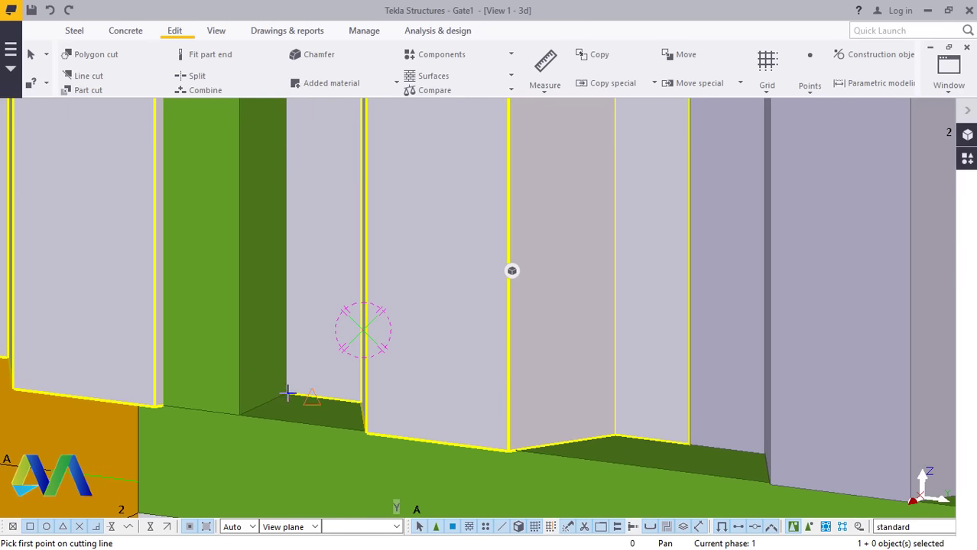
{"action": "scroll", "coordinate": [287, 393], "scroll_direction": "down", "scroll_amount": 4}
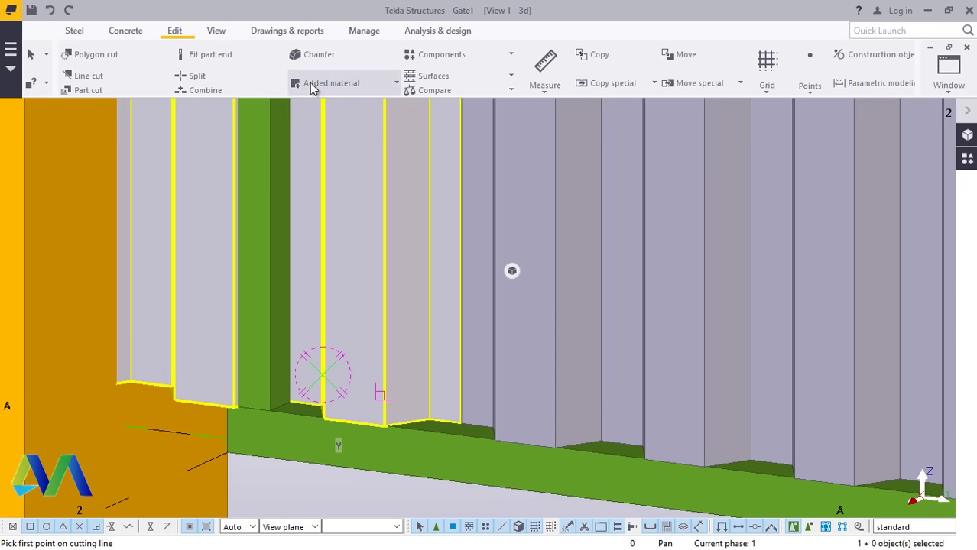
Start a line cut on the overrunning last panel, with the first cutting point where its lower edge meets the hinge-side upright.
{"action": "left_click", "coordinate": [218, 35]}
{"action": "left_click", "coordinate": [536, 78]}
{"action": "left_click", "coordinate": [540, 99]}
{"action": "left_click_drag", "start_coordinate": [282, 379], "coordinate": [403, 377]}
{"action": "scroll", "coordinate": [230, 410], "scroll_direction": "up", "scroll_amount": 10}
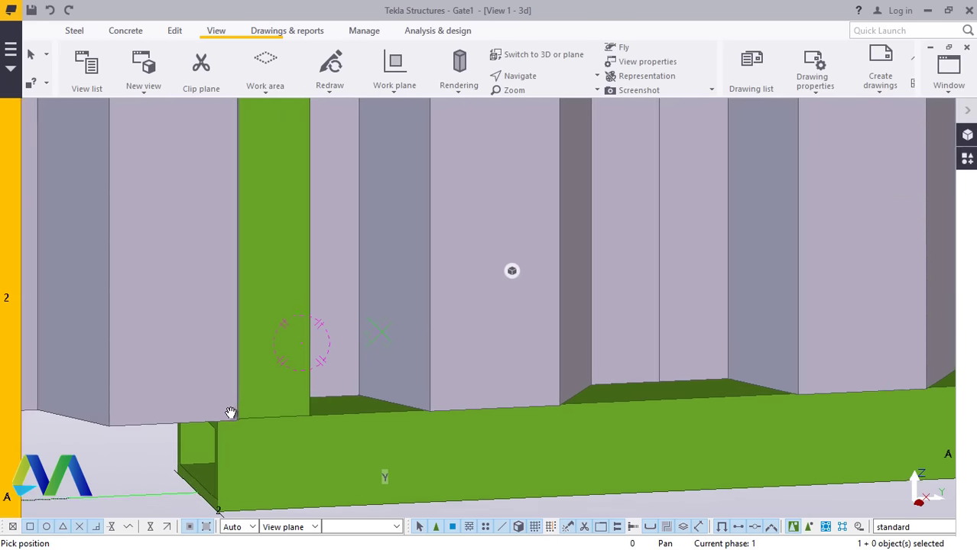
{"action": "left_click_drag", "start_coordinate": [277, 400], "coordinate": [229, 342]}
{"action": "right_click", "coordinate": [256, 277]}
{"action": "left_click", "coordinate": [307, 282]}
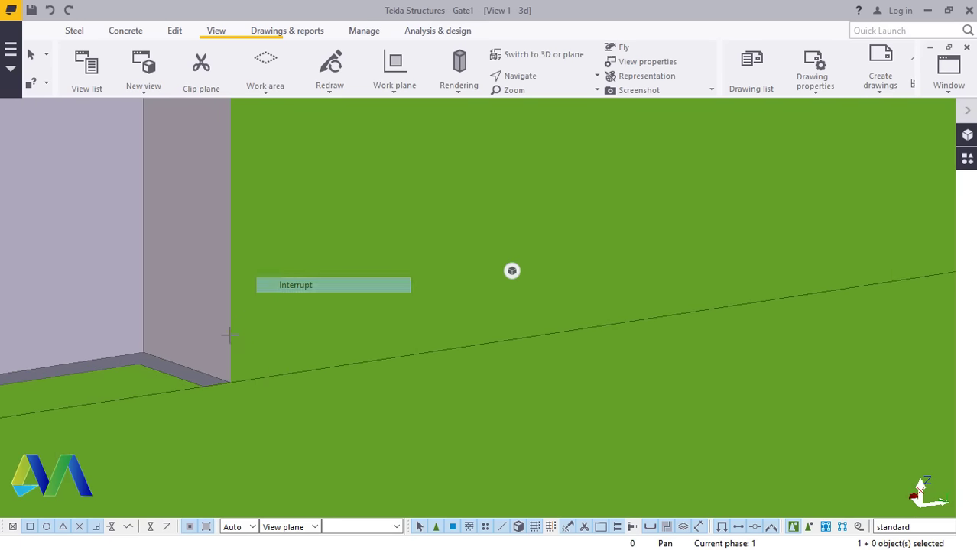
{"action": "left_click", "coordinate": [172, 32]}
{"action": "left_click", "coordinate": [98, 76]}
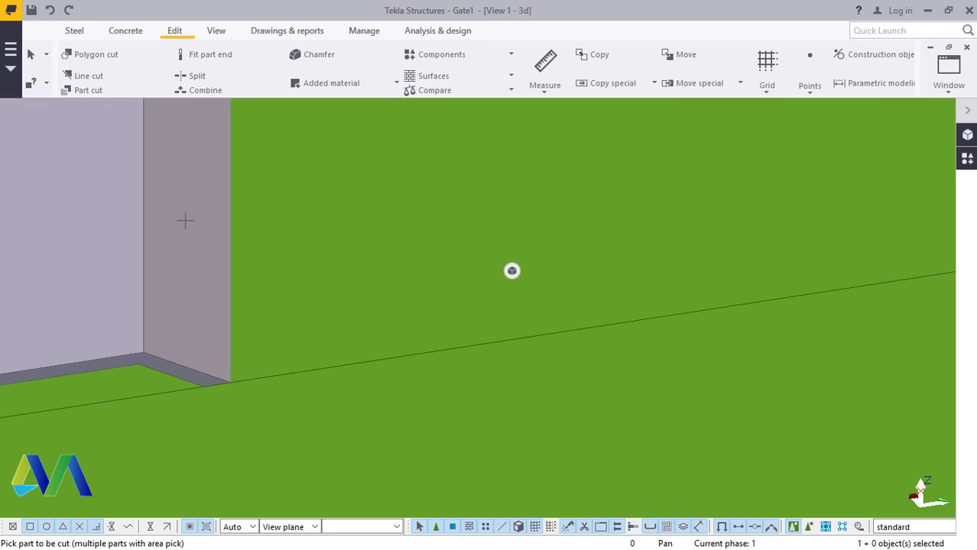
{"action": "left_click", "coordinate": [129, 226]}
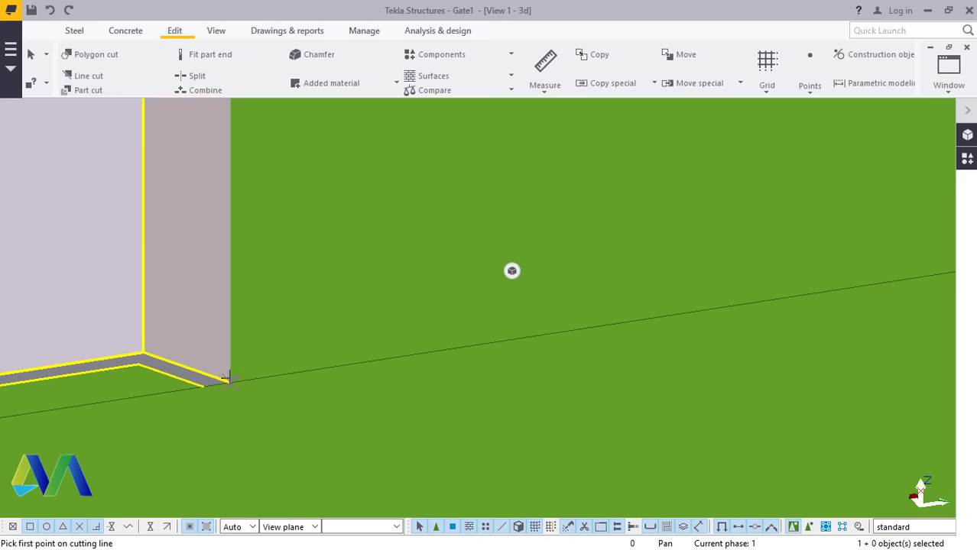
{"action": "scroll", "coordinate": [256, 413], "scroll_direction": "down", "scroll_amount": 6}
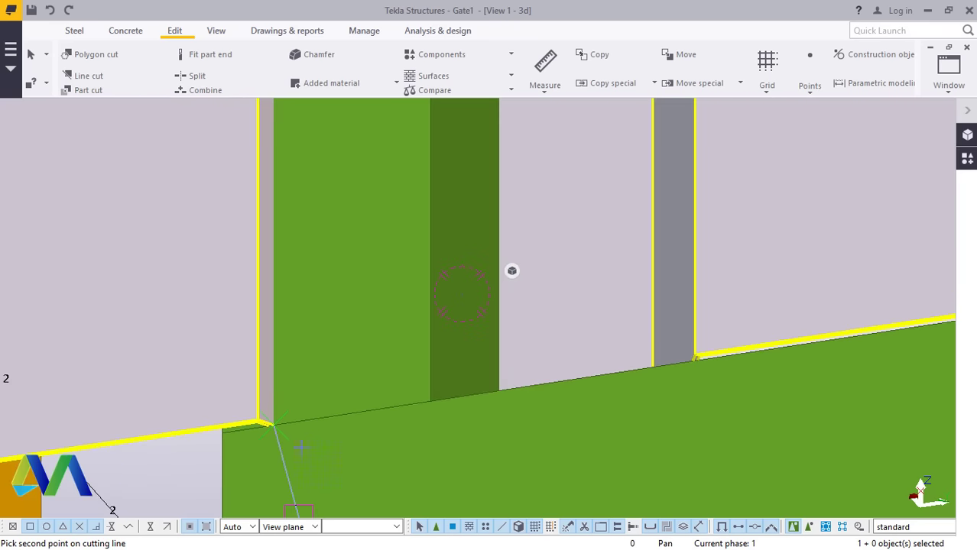
End the cutting line where the panel's upper edge meets the upright, remove the overrunning side, and end the cutting.
{"action": "scroll", "coordinate": [346, 433], "scroll_direction": "down", "scroll_amount": 8}
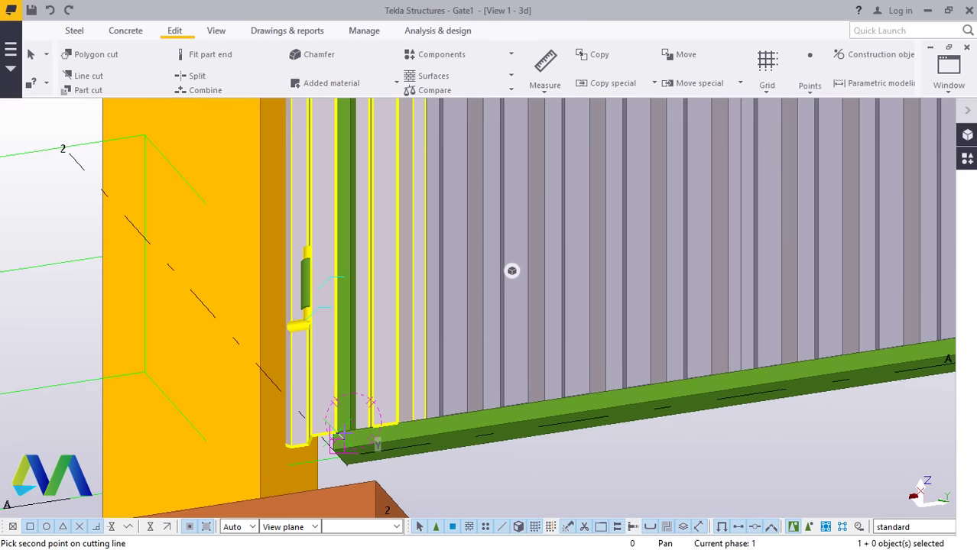
{"action": "scroll", "coordinate": [347, 403], "scroll_direction": "down", "scroll_amount": 3}
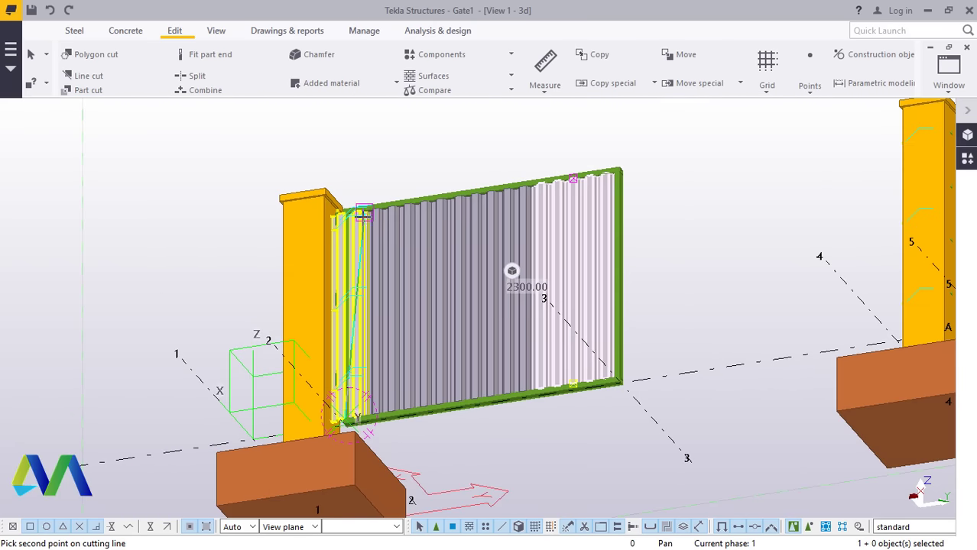
{"action": "scroll", "coordinate": [512, 270], "scroll_direction": "up", "scroll_amount": 10}
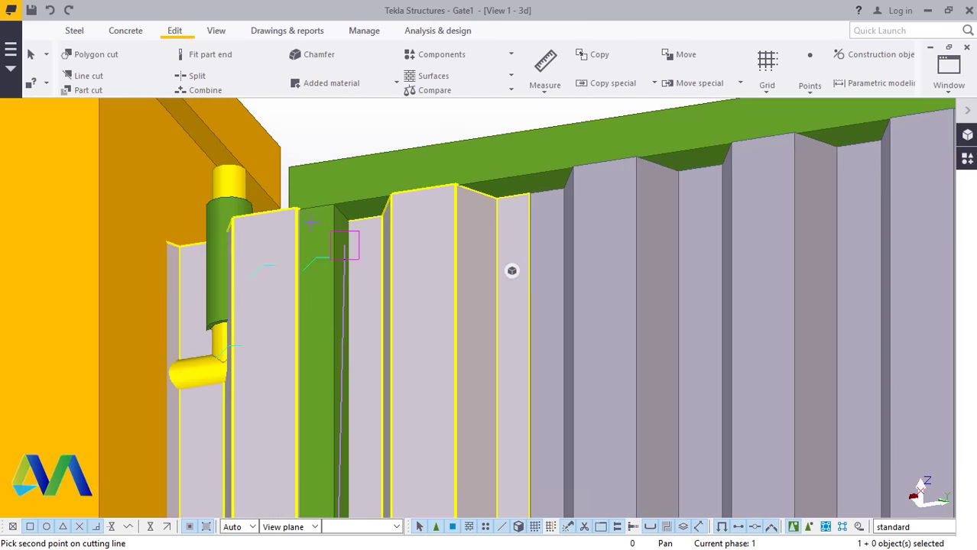
{"action": "scroll", "coordinate": [512, 271], "scroll_direction": "up", "scroll_amount": 10}
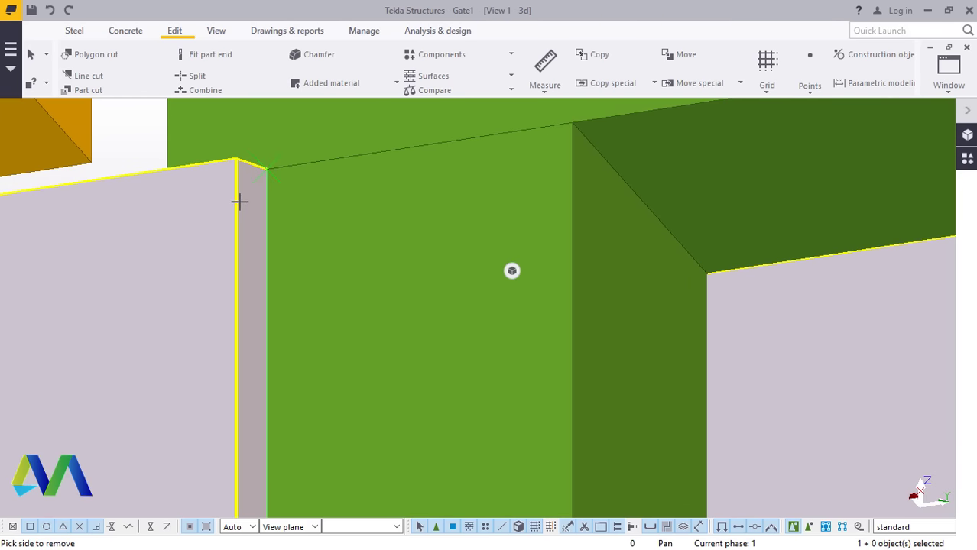
{"action": "left_click", "coordinate": [239, 200]}
{"action": "scroll", "coordinate": [260, 220], "scroll_direction": "down", "scroll_amount": 5}
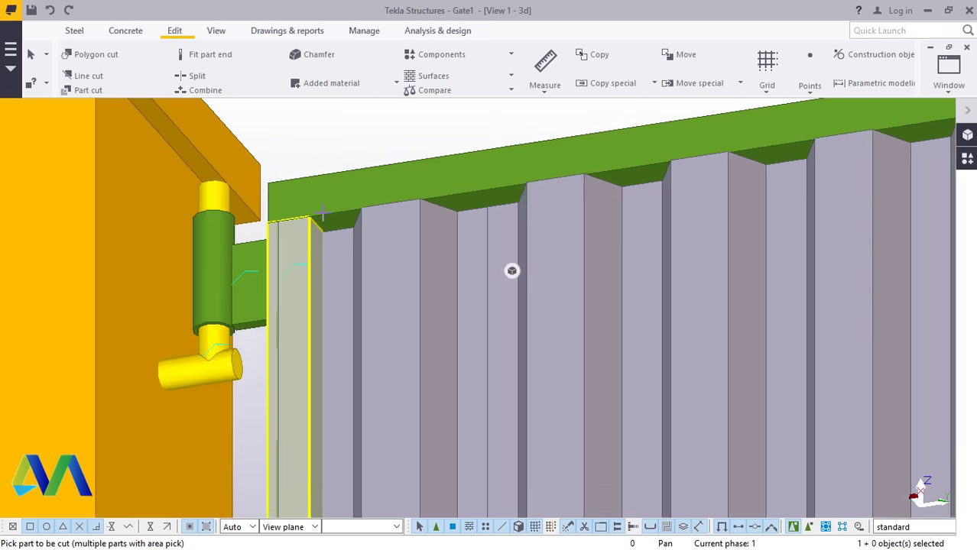
{"action": "right_click", "coordinate": [327, 158]}
{"action": "left_click", "coordinate": [351, 170]}
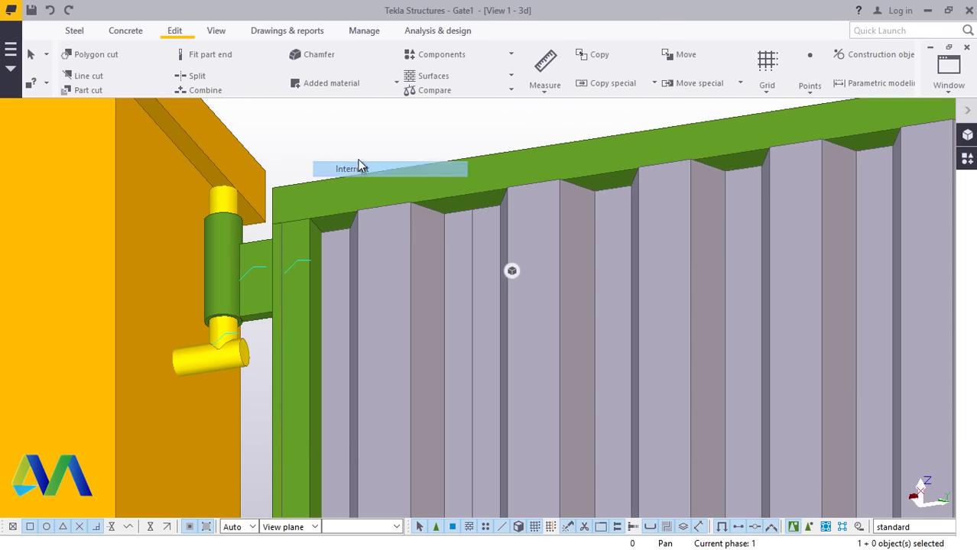
Examine the trimmed panel edge beside the upper hinge from the gate's other angle.
{"action": "left_click", "coordinate": [216, 31]}
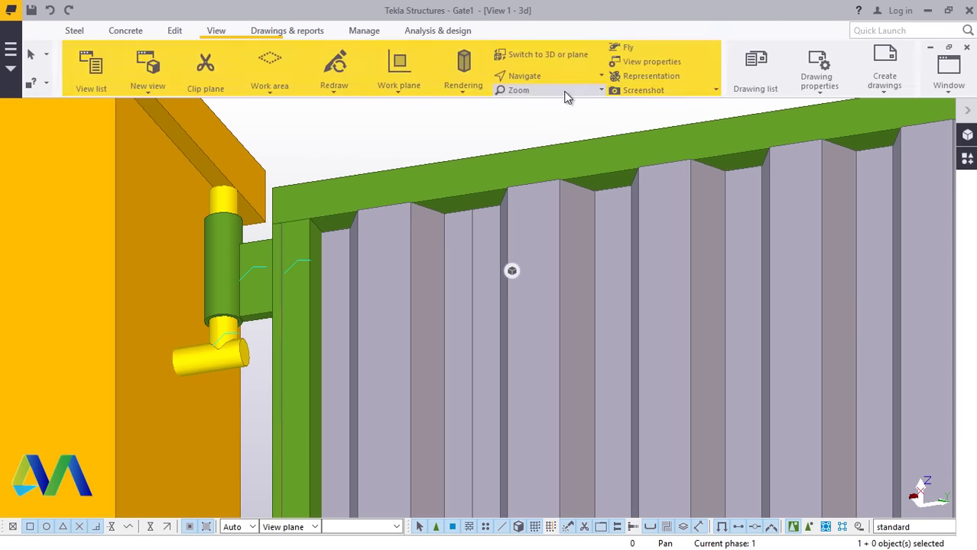
{"action": "left_click", "coordinate": [556, 76]}
{"action": "left_click", "coordinate": [555, 98]}
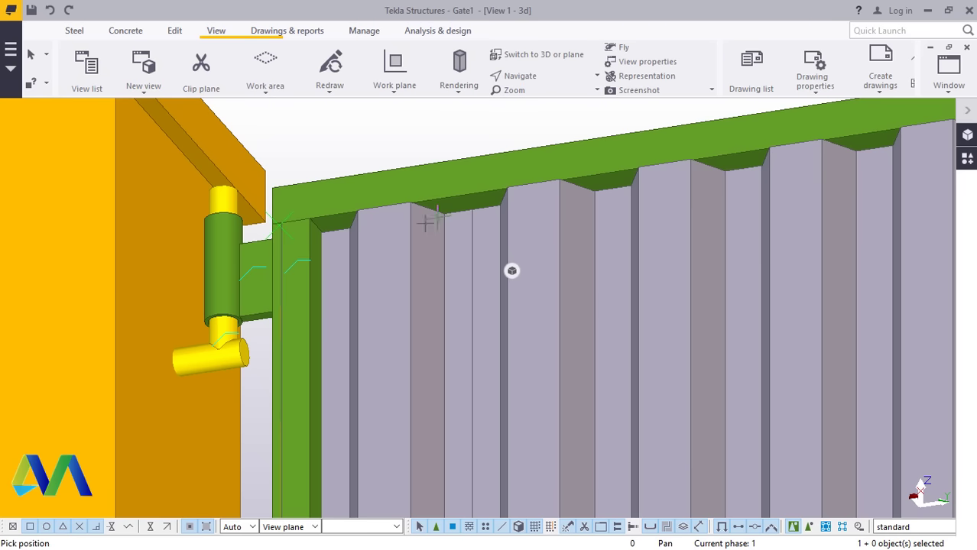
{"action": "left_click_drag", "start_coordinate": [404, 239], "coordinate": [333, 287]}
{"action": "scroll", "coordinate": [333, 285], "scroll_direction": "down", "scroll_amount": 6}
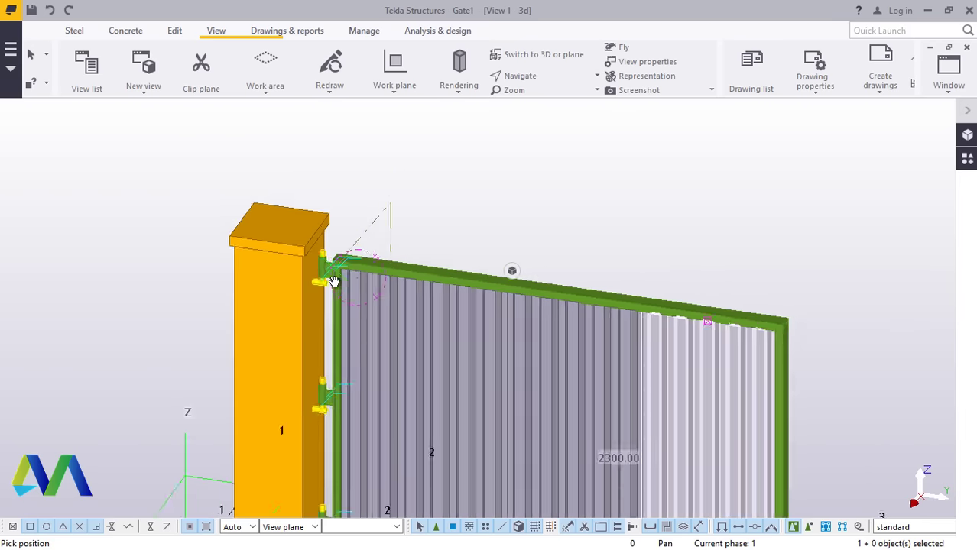
{"action": "scroll", "coordinate": [364, 278], "scroll_direction": "up", "scroll_amount": 3}
{"action": "right_click", "coordinate": [446, 150]}
{"action": "left_click", "coordinate": [489, 158]}
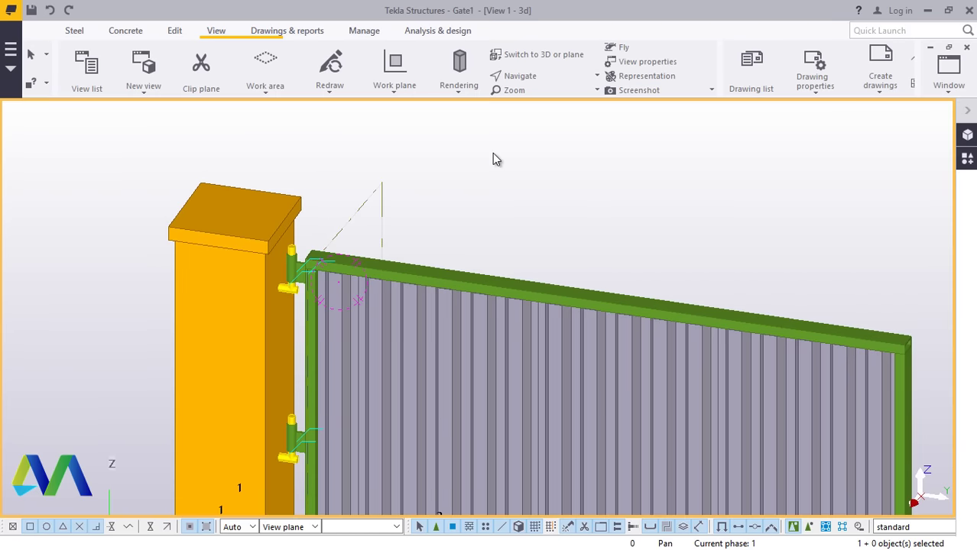
Inspect the complete gate leaf and its placement relative to the two pillars.
{"action": "right_click", "coordinate": [492, 153]}
{"action": "left_click", "coordinate": [559, 236]}
{"action": "scroll", "coordinate": [259, 314], "scroll_direction": "up", "scroll_amount": 3}
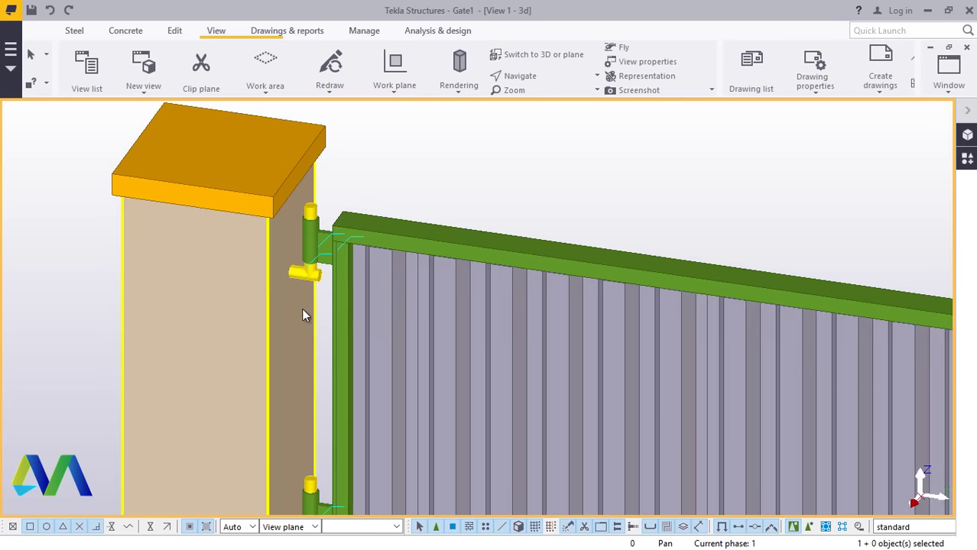
{"action": "scroll", "coordinate": [337, 276], "scroll_direction": "down", "scroll_amount": 3}
{"action": "scroll", "coordinate": [310, 271], "scroll_direction": "down", "scroll_amount": 4}
{"action": "scroll", "coordinate": [447, 388], "scroll_direction": "up", "scroll_amount": 3}
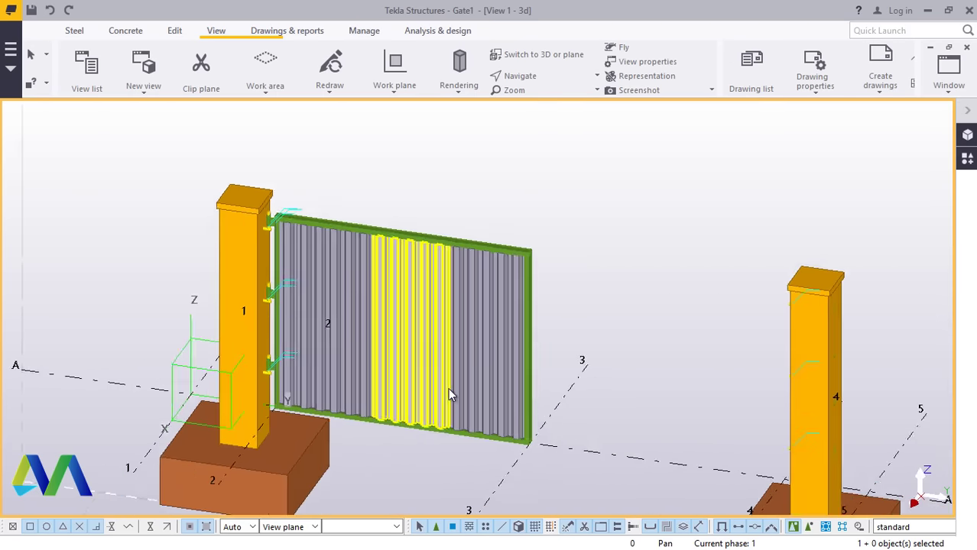
{"action": "scroll", "coordinate": [504, 366], "scroll_direction": "down", "scroll_amount": 2}
{"action": "scroll", "coordinate": [503, 366], "scroll_direction": "up", "scroll_amount": 2}
{"action": "scroll", "coordinate": [509, 360], "scroll_direction": "down", "scroll_amount": 3}
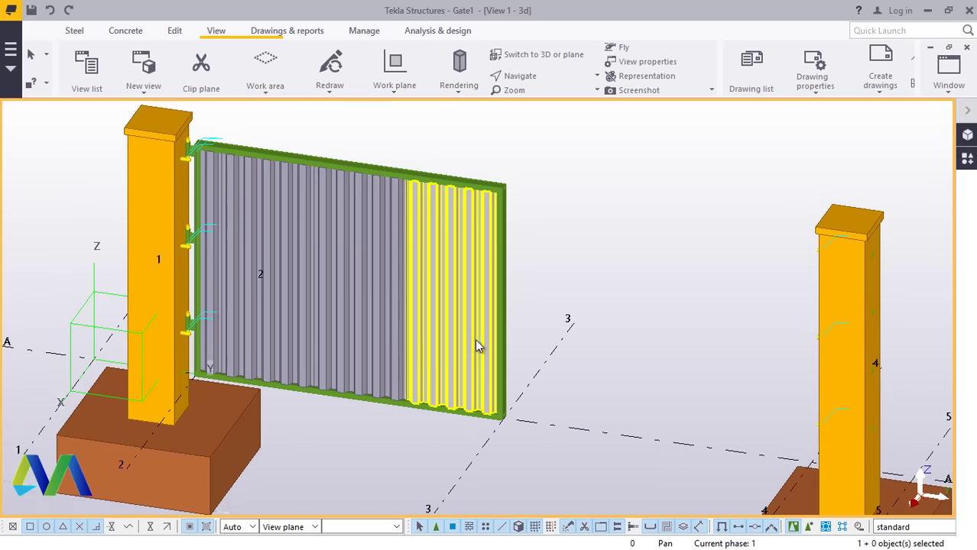
{"action": "scroll", "coordinate": [475, 338], "scroll_direction": "up", "scroll_amount": 5}
{"action": "scroll", "coordinate": [443, 405], "scroll_direction": "down", "scroll_amount": 4}
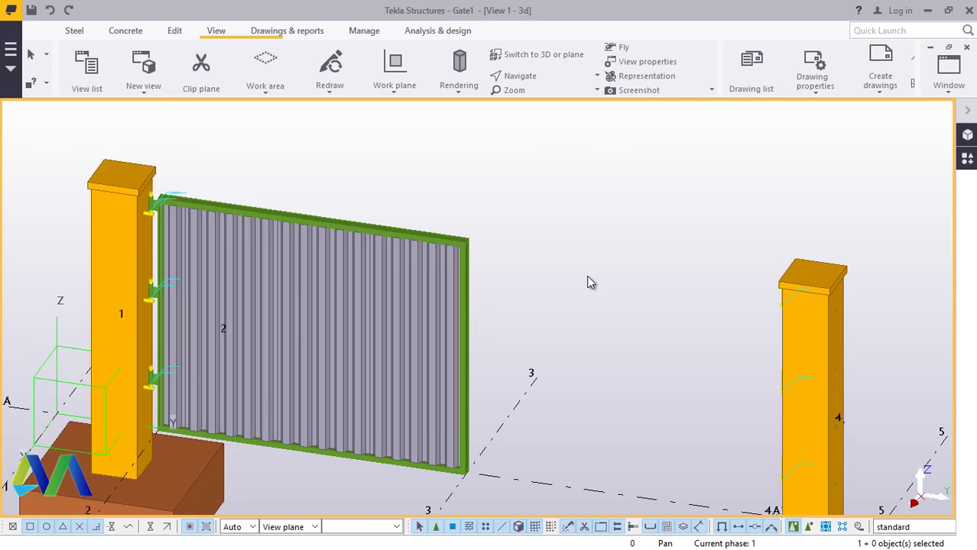
{"action": "scroll", "coordinate": [527, 260], "scroll_direction": "down", "scroll_amount": 2}
{"action": "scroll", "coordinate": [533, 278], "scroll_direction": "up", "scroll_amount": 1}
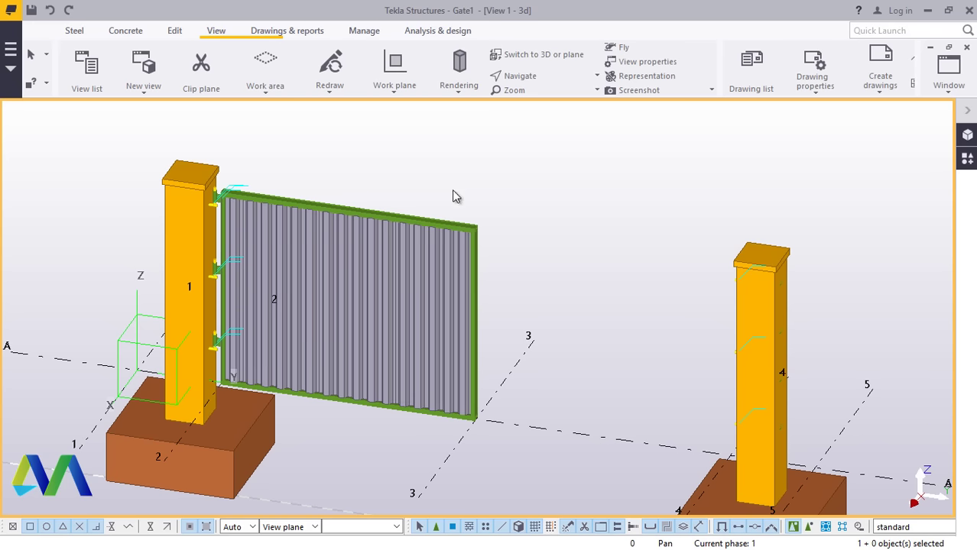
{"action": "scroll", "coordinate": [393, 240], "scroll_direction": "up", "scroll_amount": 3}
{"action": "scroll", "coordinate": [497, 203], "scroll_direction": "down", "scroll_amount": 1}
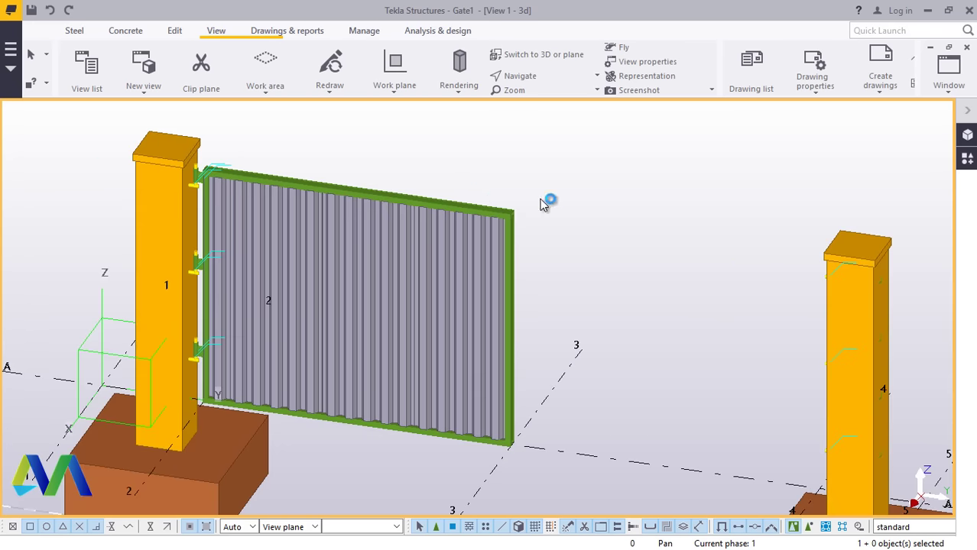
Switch to the Grid A elevation view and select the gate leaf's frame, panels and hinge plates together.
{"action": "left_click", "coordinate": [950, 91]}
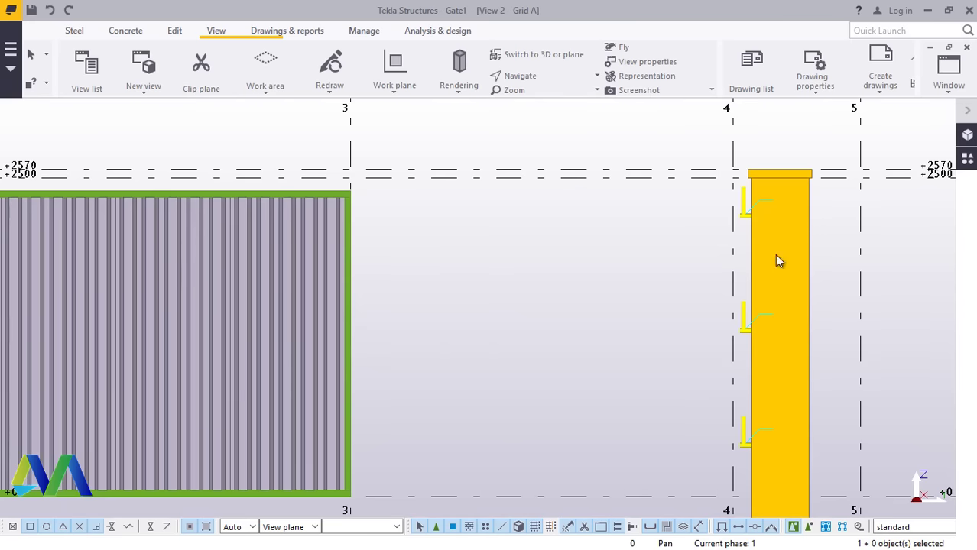
{"action": "scroll", "coordinate": [409, 287], "scroll_direction": "up", "scroll_amount": 3}
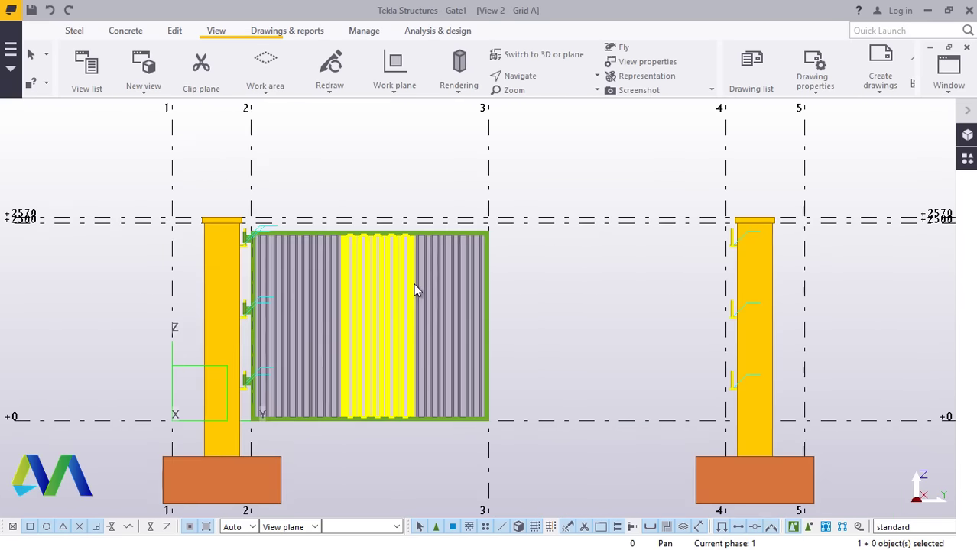
{"action": "left_click", "coordinate": [356, 358]}
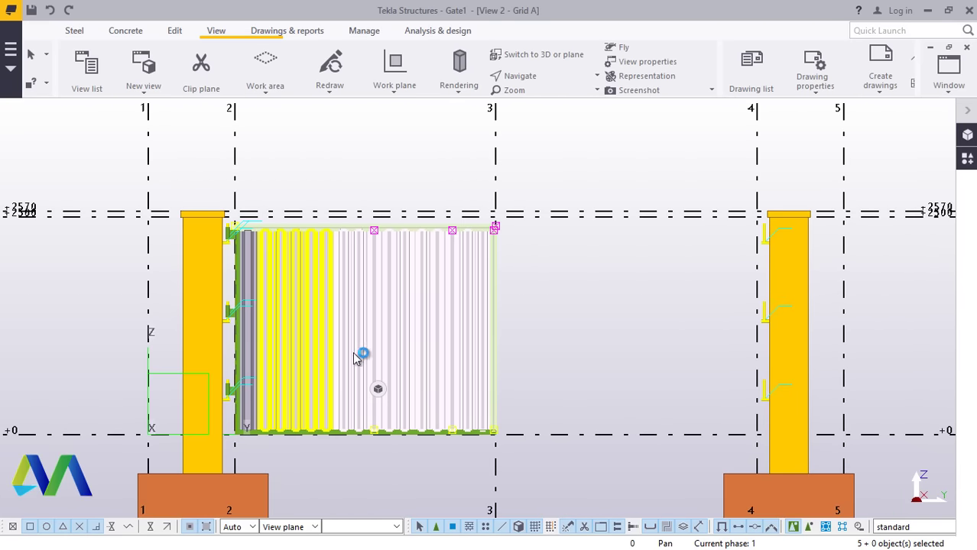
{"action": "left_click", "coordinate": [548, 160]}
{"action": "left_click_drag", "start_coordinate": [255, 444], "coordinate": [233, 439]}
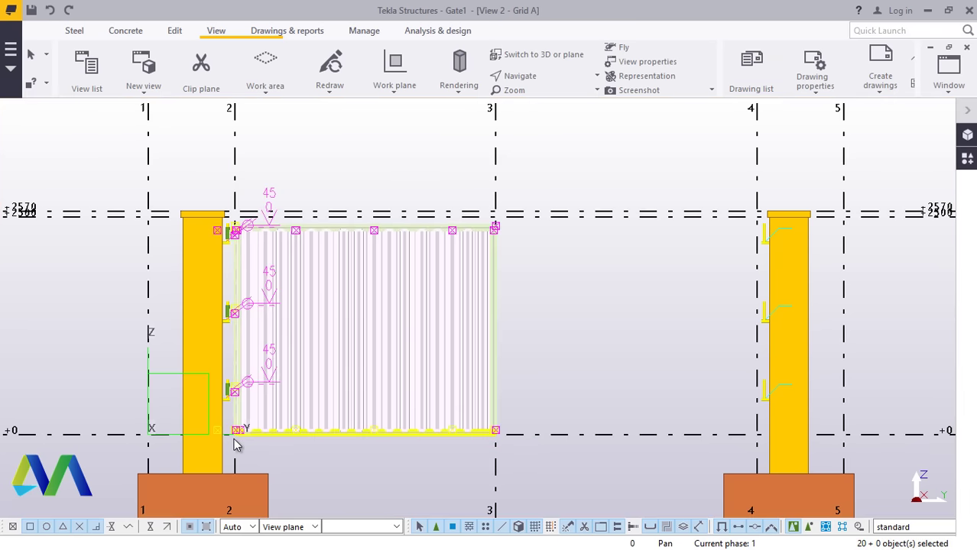
Add the three green hinge sleeves beside the pillar to the gate leaf selection.
{"action": "scroll", "coordinate": [232, 237], "scroll_direction": "up", "scroll_amount": 4}
{"action": "scroll", "coordinate": [230, 237], "scroll_direction": "up", "scroll_amount": 5}
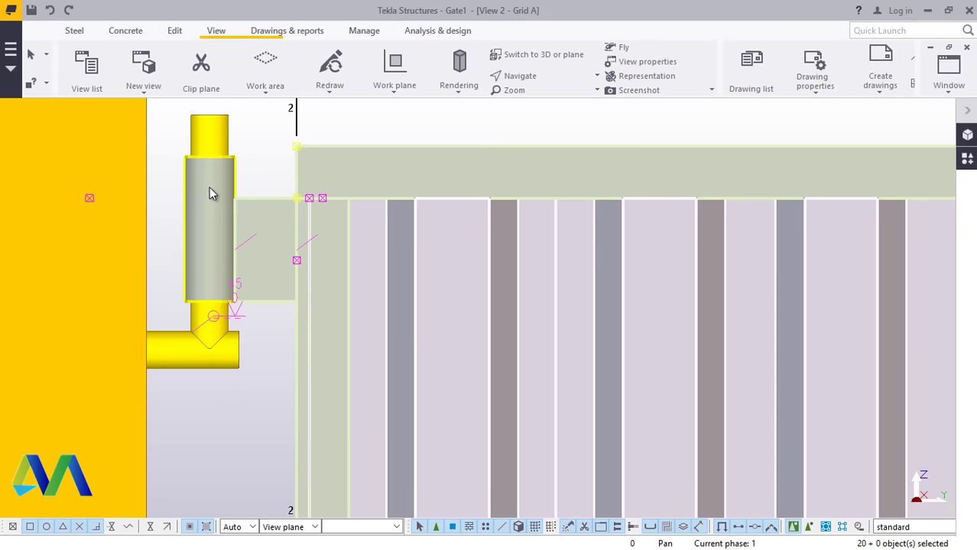
{"action": "left_click", "coordinate": [211, 191], "text": "shift"}
{"action": "scroll", "coordinate": [230, 184], "scroll_direction": "down", "scroll_amount": 8}
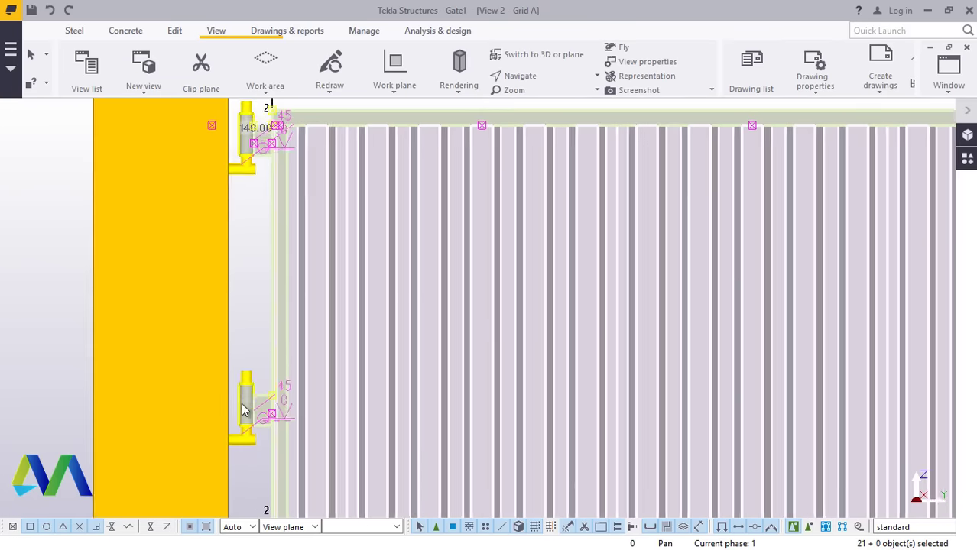
{"action": "left_click", "coordinate": [242, 410], "text": "shift"}
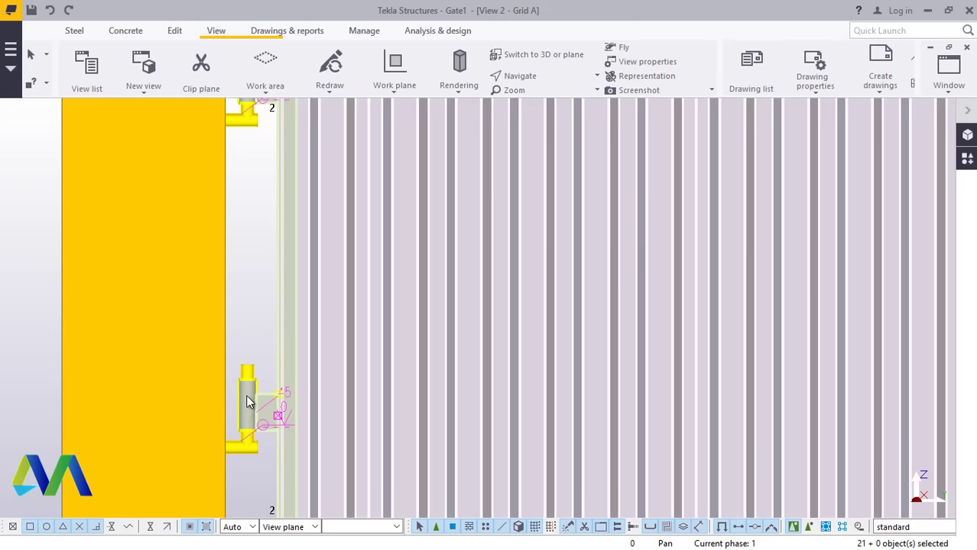
{"action": "scroll", "coordinate": [270, 272], "scroll_direction": "down", "scroll_amount": 5}
{"action": "scroll", "coordinate": [271, 452], "scroll_direction": "up", "scroll_amount": 3}
{"action": "scroll", "coordinate": [271, 452], "scroll_direction": "up", "scroll_amount": 3}
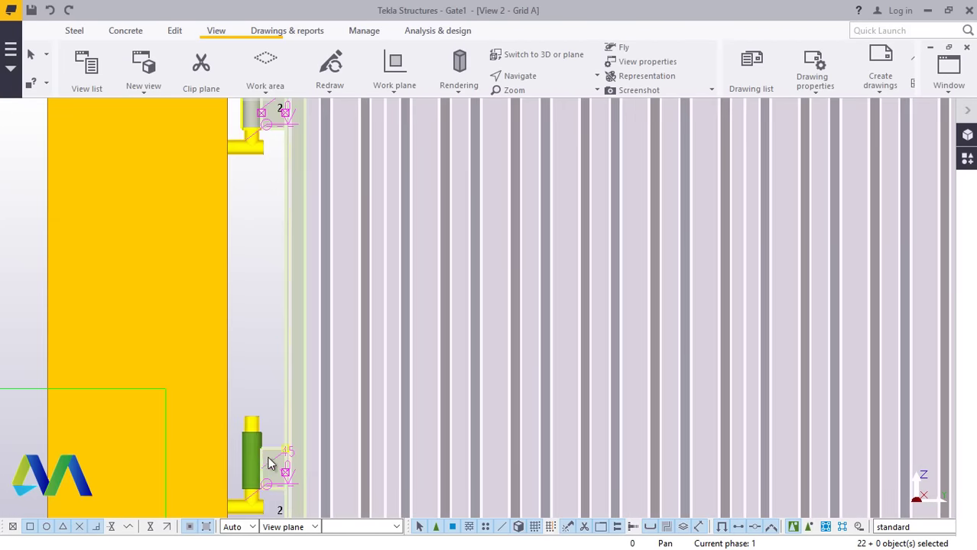
{"action": "scroll", "coordinate": [231, 367], "scroll_direction": "down", "scroll_amount": 8}
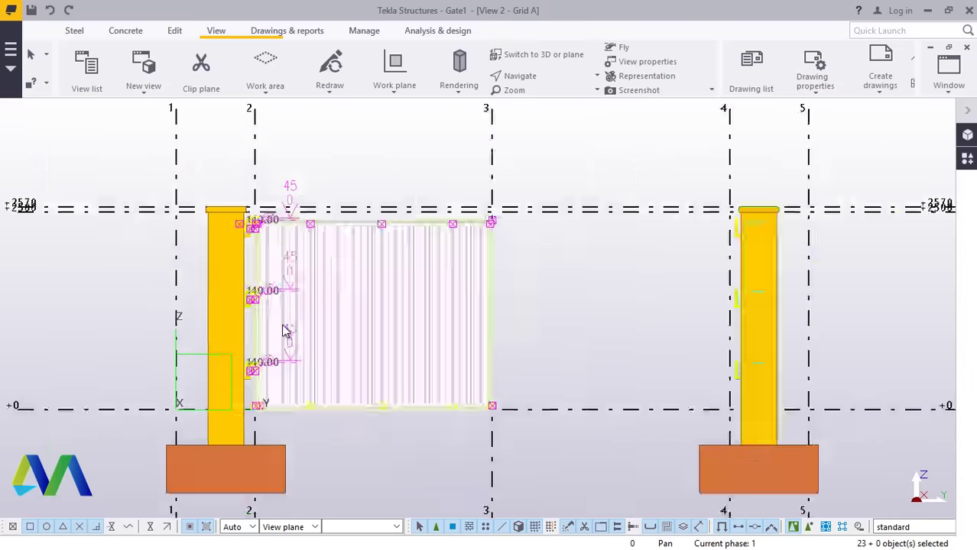
Set the work plane with the work plane tool at the gate leaf's lower free corner on grid line 3, X along grid A.
{"action": "scroll", "coordinate": [362, 344], "scroll_direction": "up", "scroll_amount": 2}
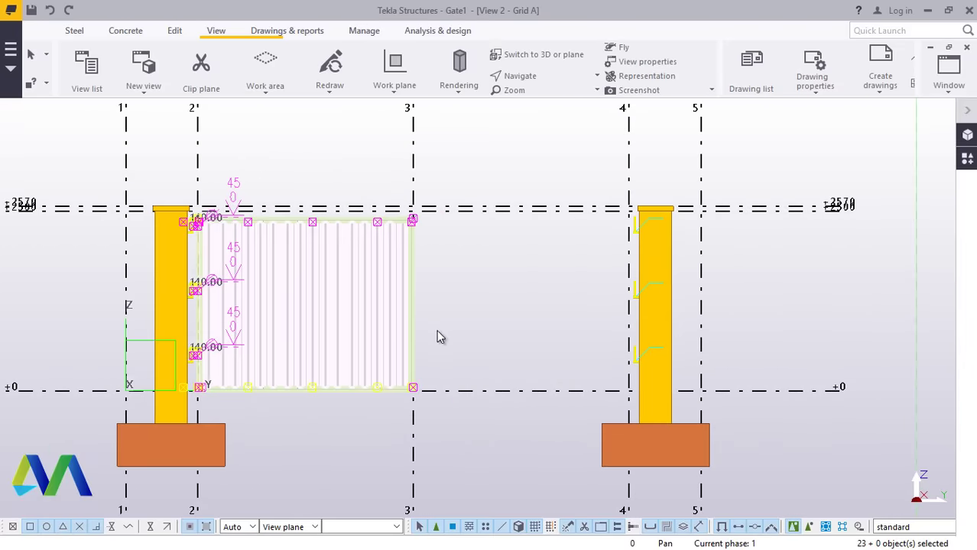
{"action": "left_click", "coordinate": [394, 91]}
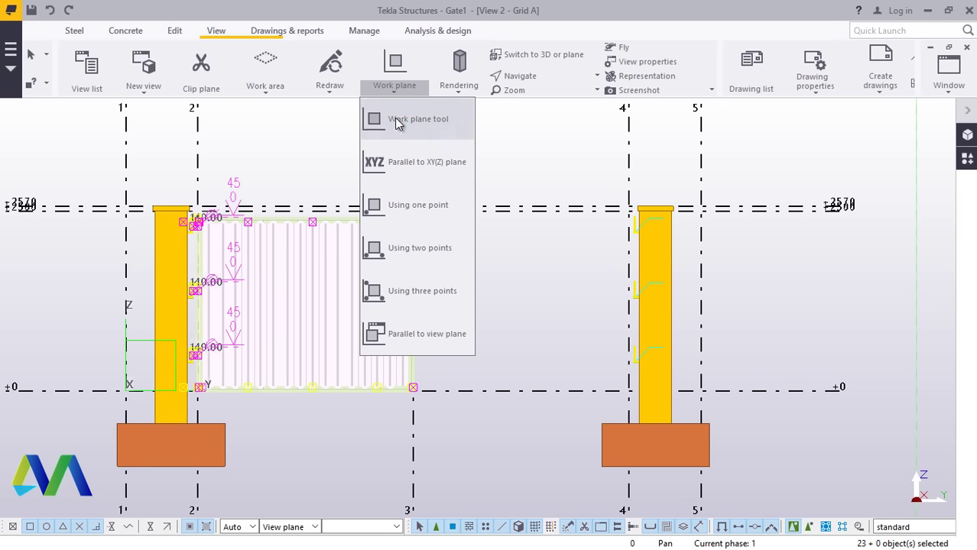
{"action": "left_click", "coordinate": [396, 122]}
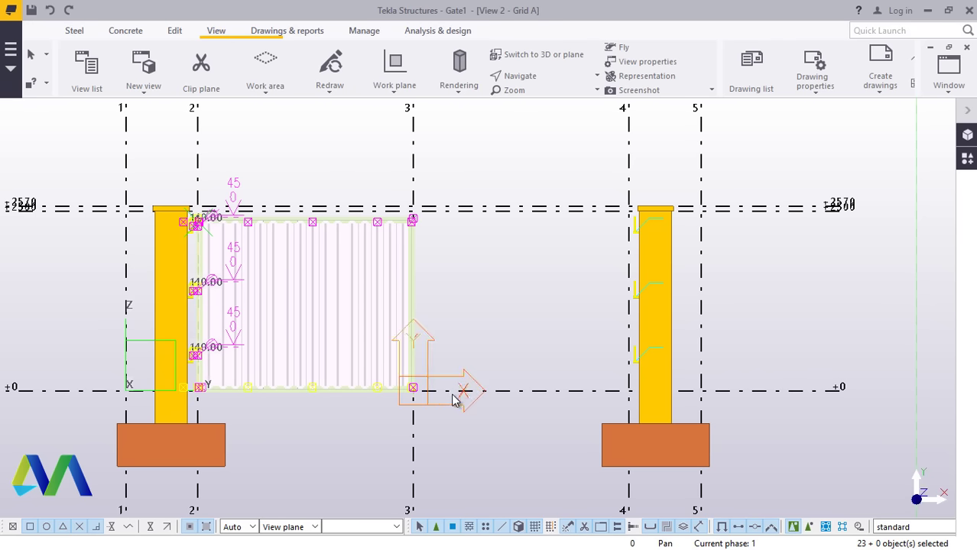
{"action": "left_click", "coordinate": [524, 314]}
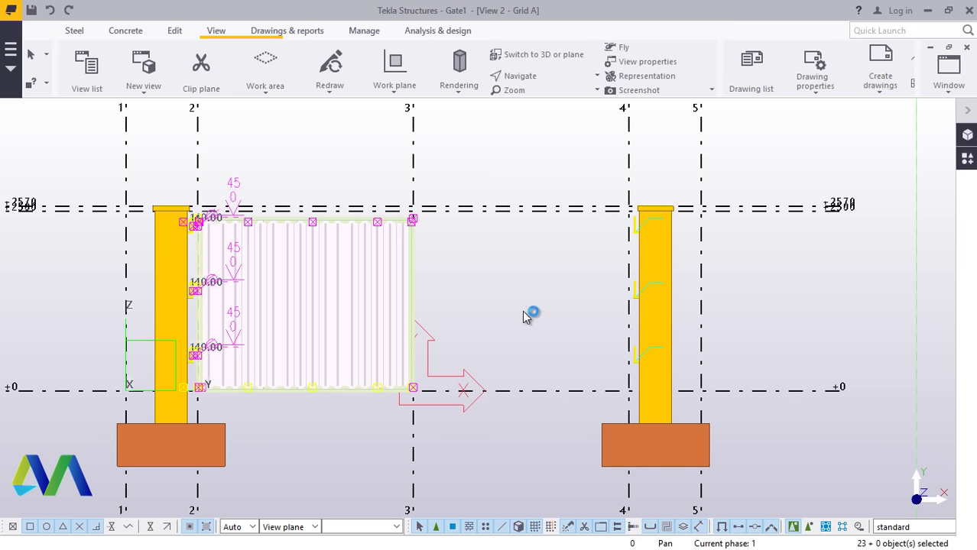
Mirror-copy the selected gate leaf and hinge parts about a vertical line along grid line 3 at X0 0, Y0 3570, angle -90.
{"action": "right_click", "coordinate": [482, 265]}
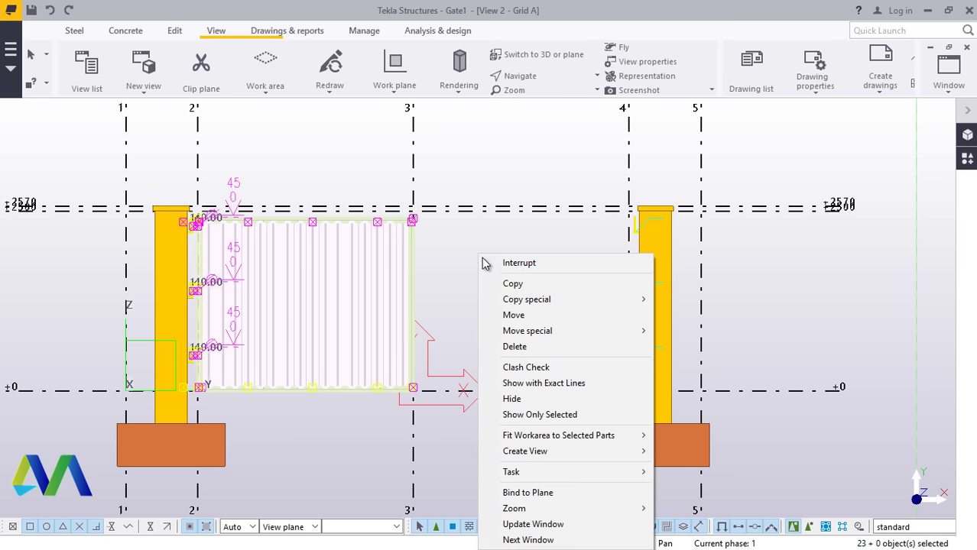
{"action": "mouse_move", "coordinate": [551, 306]}
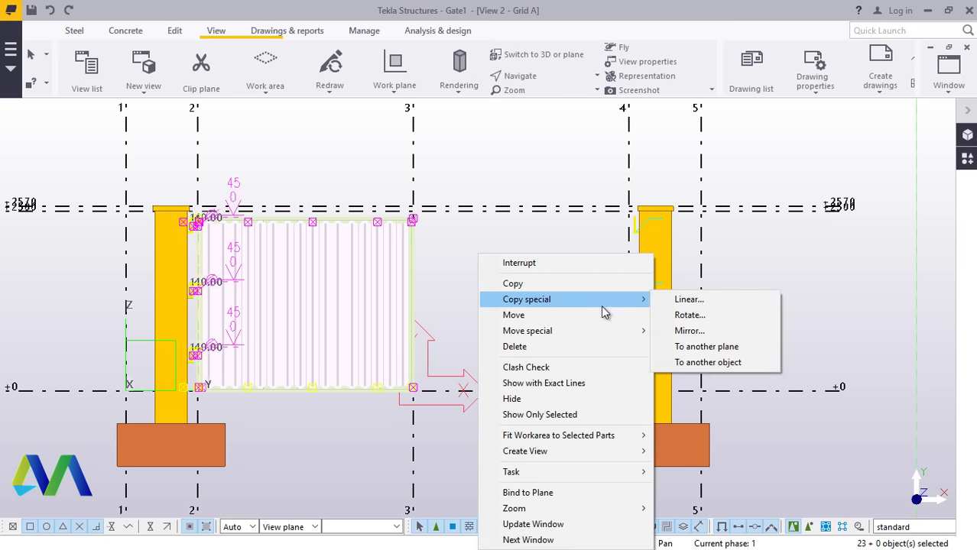
{"action": "left_click", "coordinate": [684, 330]}
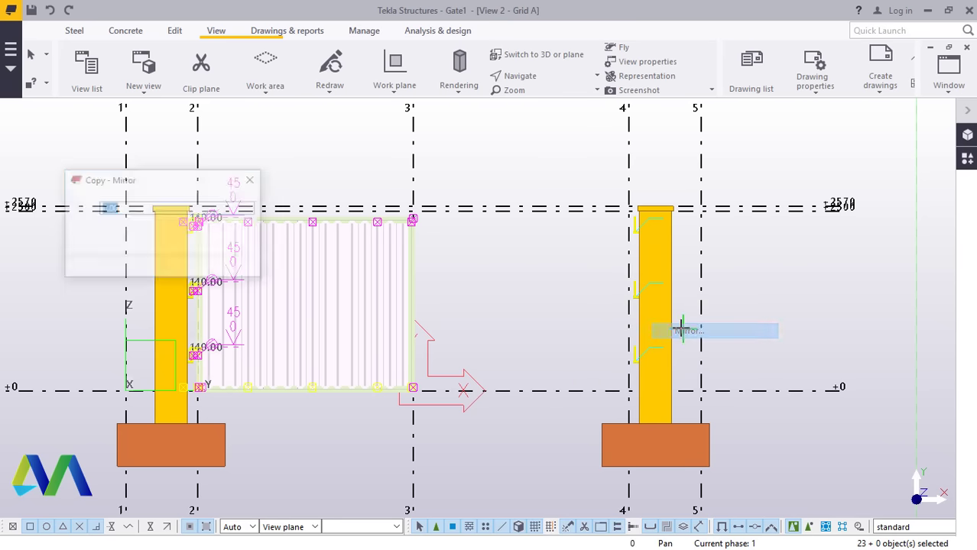
{"action": "left_click", "coordinate": [412, 141]}
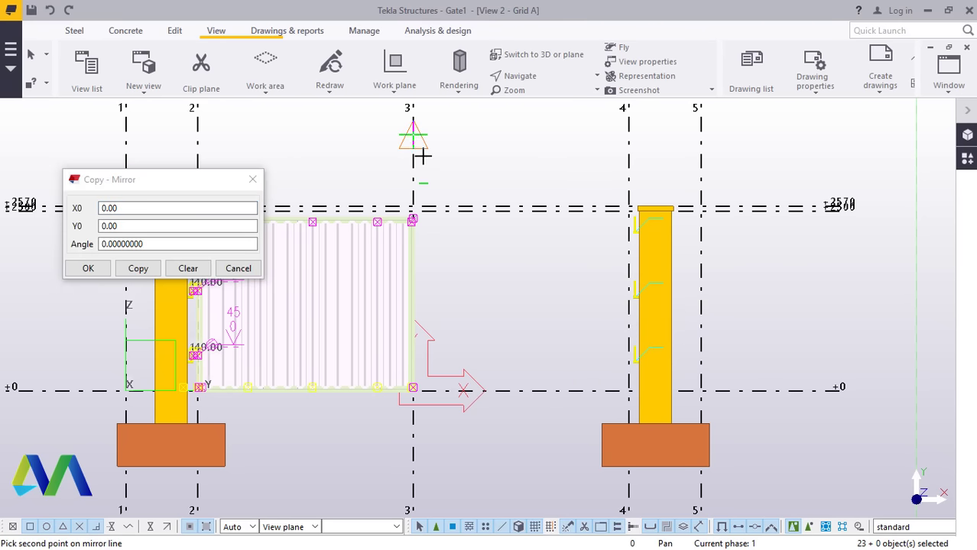
{"action": "left_click", "coordinate": [414, 466]}
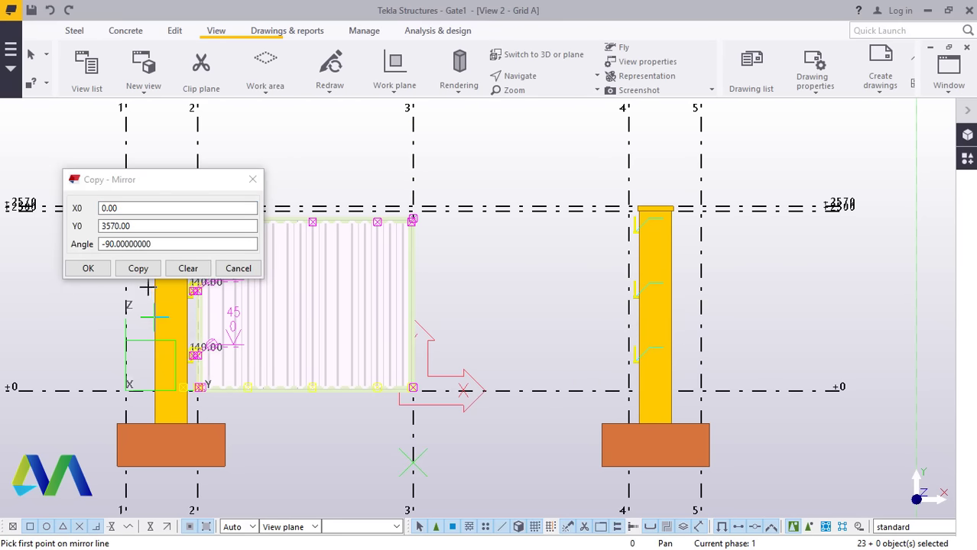
{"action": "left_click", "coordinate": [136, 269]}
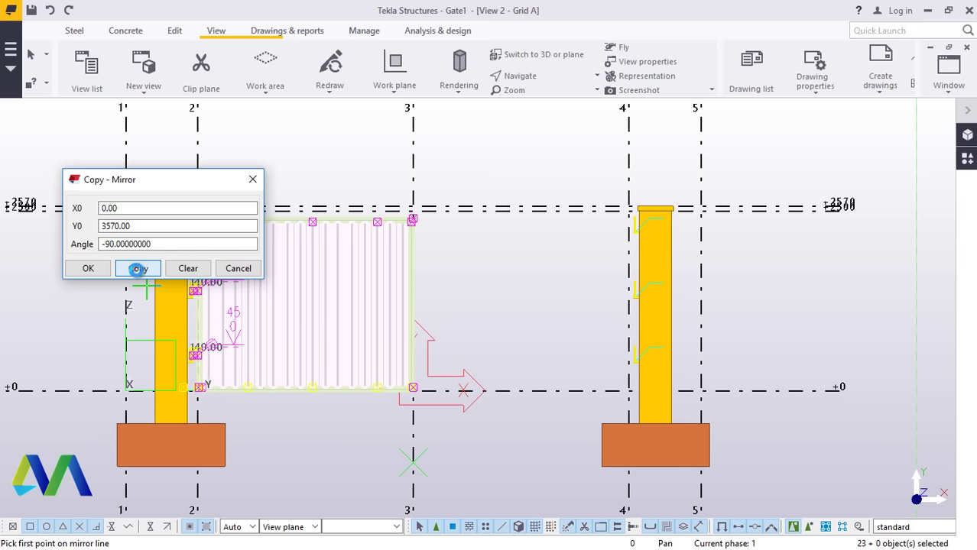
{"action": "left_click", "coordinate": [137, 269]}
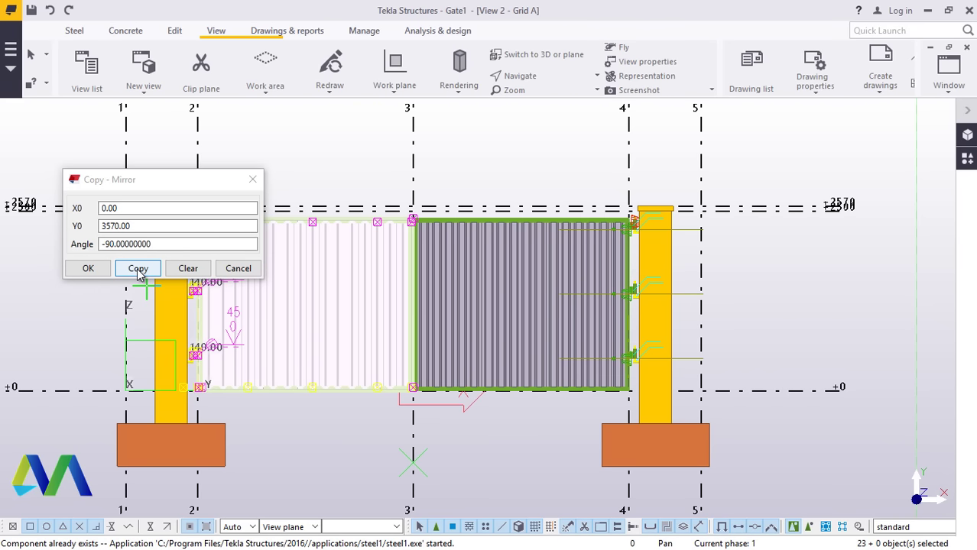
{"action": "left_click", "coordinate": [88, 269]}
{"action": "right_click", "coordinate": [472, 157]}
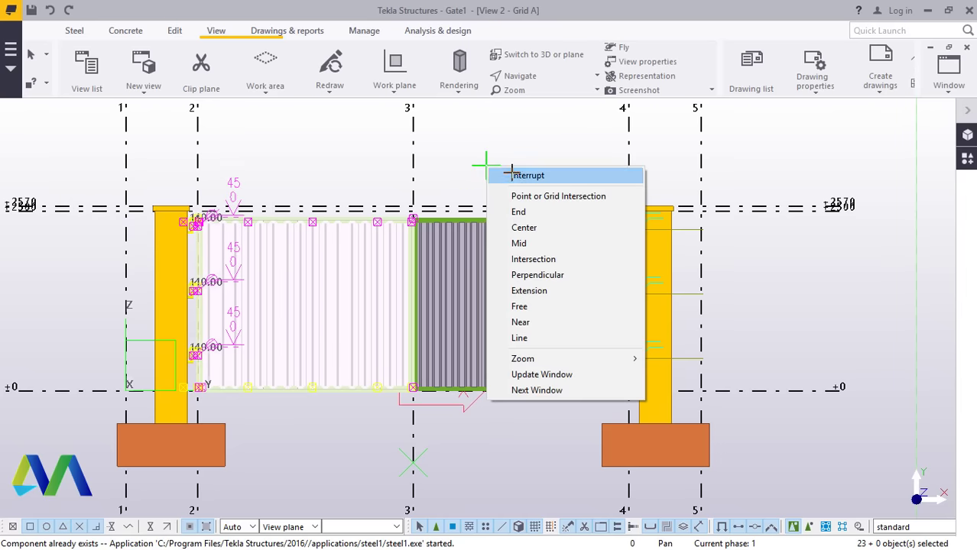
{"action": "left_click", "coordinate": [483, 170]}
Examine both gate leaves, their meeting line at grid 3 and the hinges beside each pillar in the Grid A view.
{"action": "scroll", "coordinate": [419, 313], "scroll_direction": "up", "scroll_amount": 3}
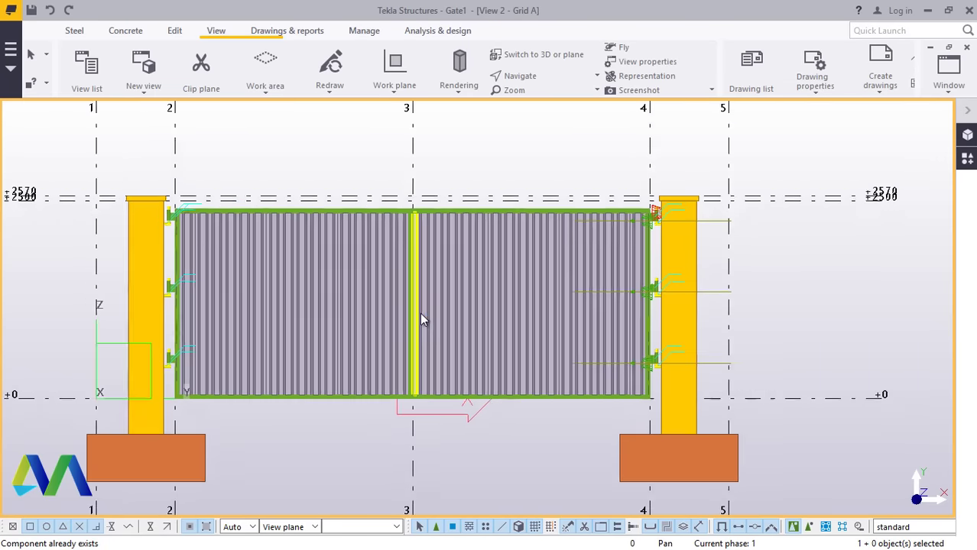
{"action": "scroll", "coordinate": [422, 309], "scroll_direction": "down", "scroll_amount": 3}
{"action": "scroll", "coordinate": [535, 413], "scroll_direction": "up", "scroll_amount": 3}
{"action": "scroll", "coordinate": [542, 425], "scroll_direction": "down", "scroll_amount": 4}
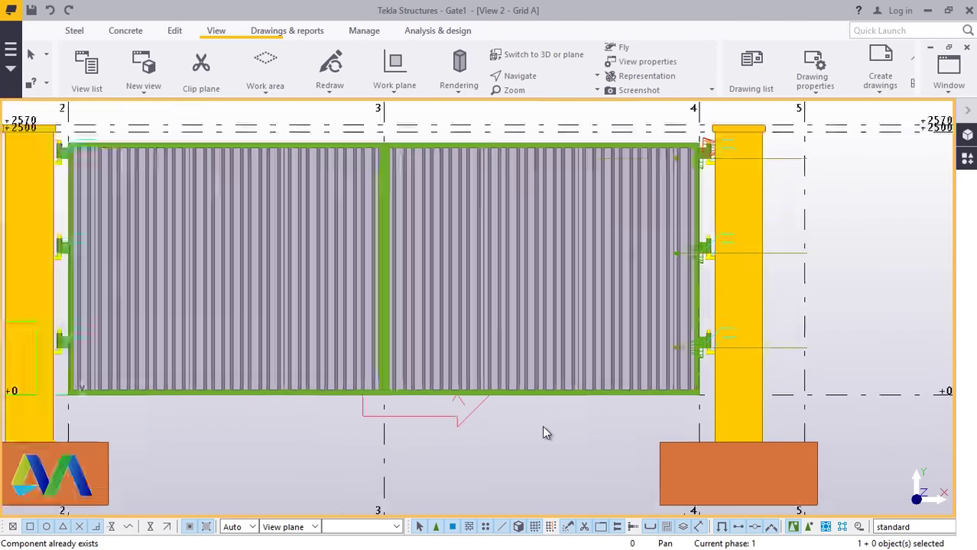
{"action": "scroll", "coordinate": [440, 341], "scroll_direction": "up", "scroll_amount": 3}
{"action": "scroll", "coordinate": [376, 238], "scroll_direction": "up", "scroll_amount": 2}
{"action": "scroll", "coordinate": [396, 239], "scroll_direction": "down", "scroll_amount": 2}
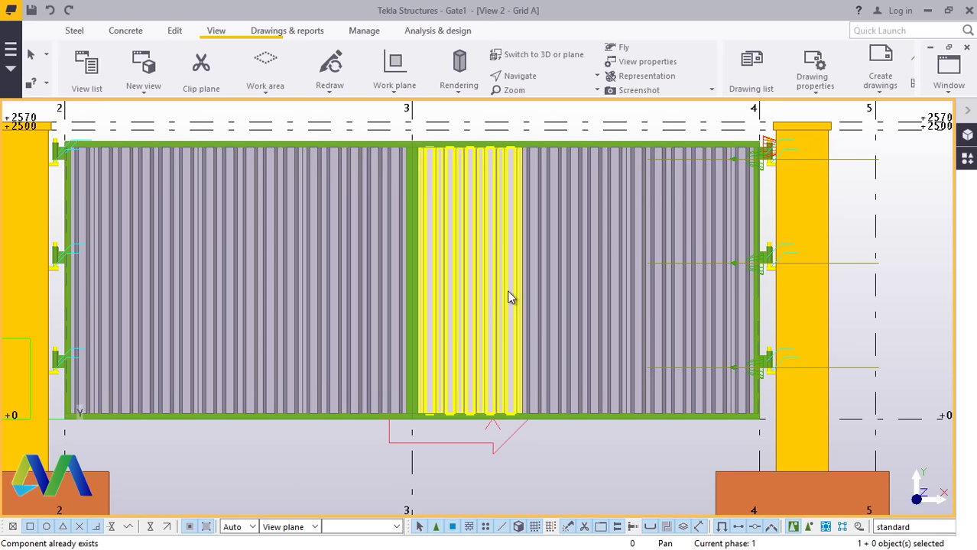
{"action": "scroll", "coordinate": [395, 340], "scroll_direction": "down", "scroll_amount": 3}
{"action": "scroll", "coordinate": [397, 336], "scroll_direction": "up", "scroll_amount": 3}
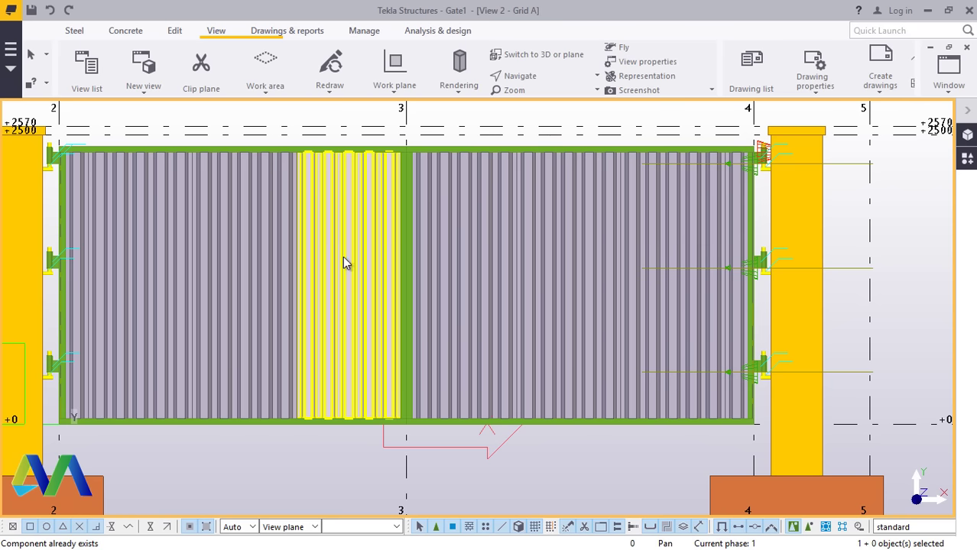
Switch to the 3D view and focus on the mirrored leaf's upper hinge beside the pillar at grid line 4.
{"action": "left_click", "coordinate": [948, 97]}
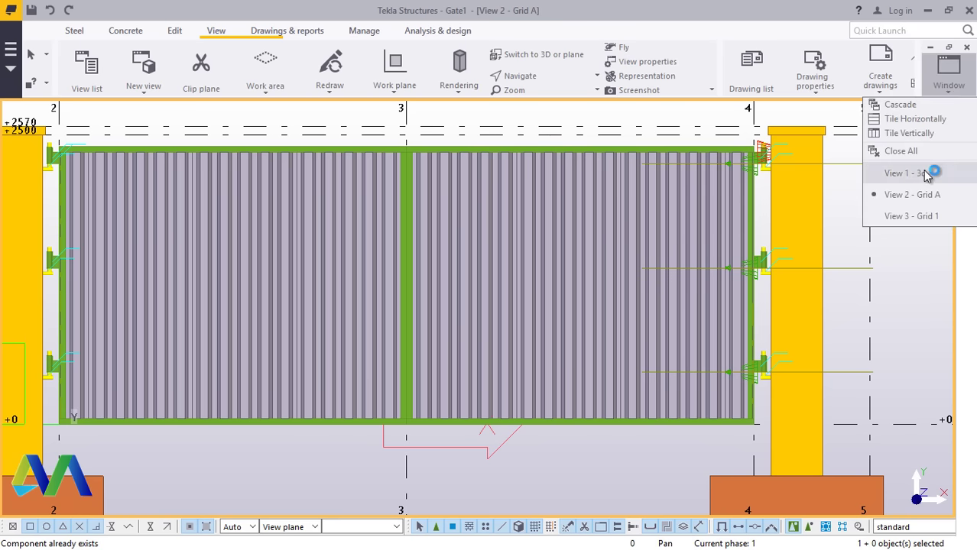
{"action": "left_click", "coordinate": [931, 170]}
{"action": "scroll", "coordinate": [823, 257], "scroll_direction": "up", "scroll_amount": 10}
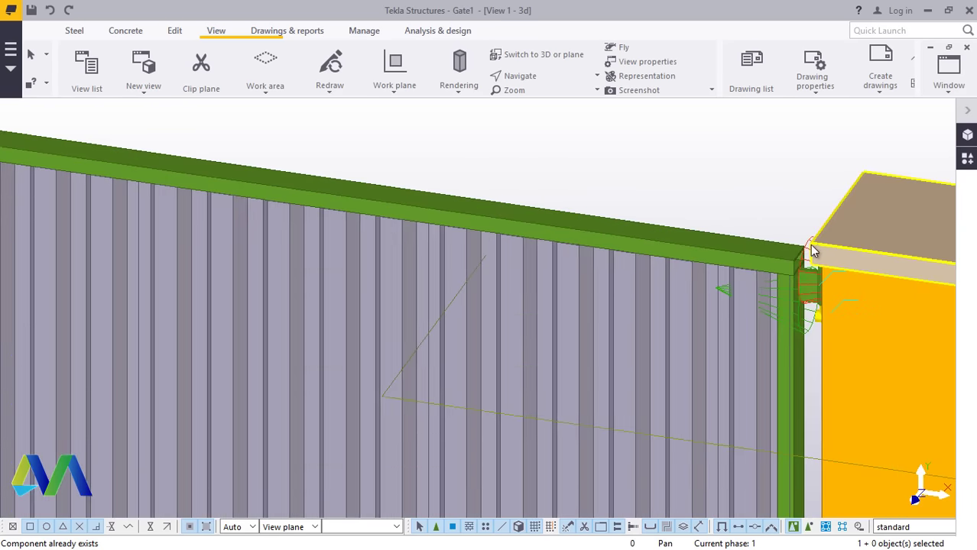
{"action": "scroll", "coordinate": [658, 221], "scroll_direction": "up", "scroll_amount": 3}
{"action": "scroll", "coordinate": [539, 223], "scroll_direction": "down", "scroll_amount": 4}
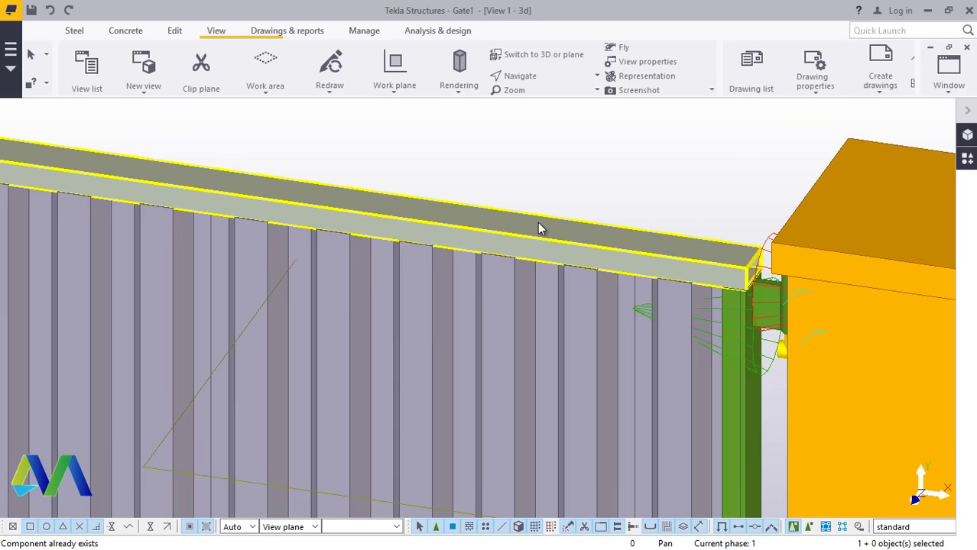
Redraw the 3D view to clear the leftover component symbols around the mirrored leaf's hinges.
{"action": "right_click", "coordinate": [628, 145]}
{"action": "left_click", "coordinate": [683, 229]}
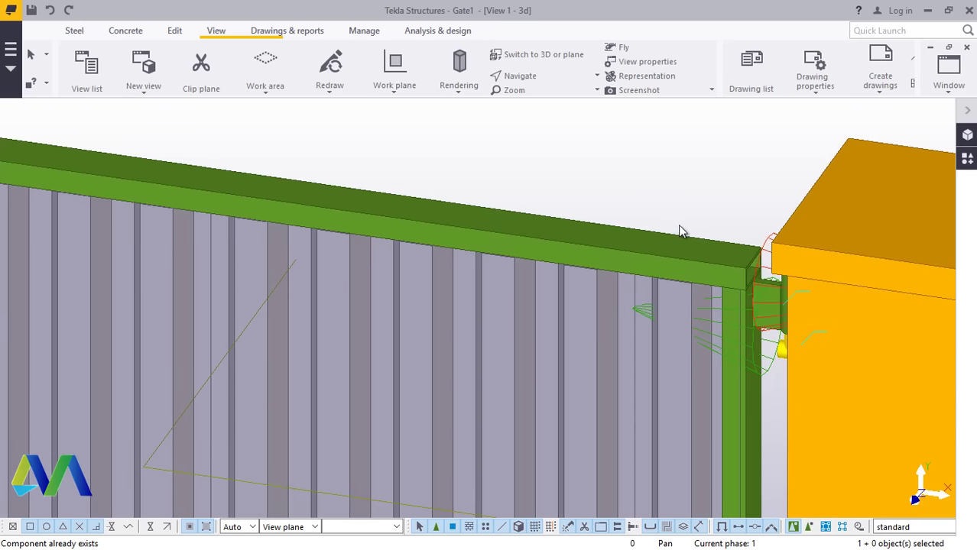
{"action": "right_click", "coordinate": [582, 143]}
{"action": "left_click", "coordinate": [640, 225]}
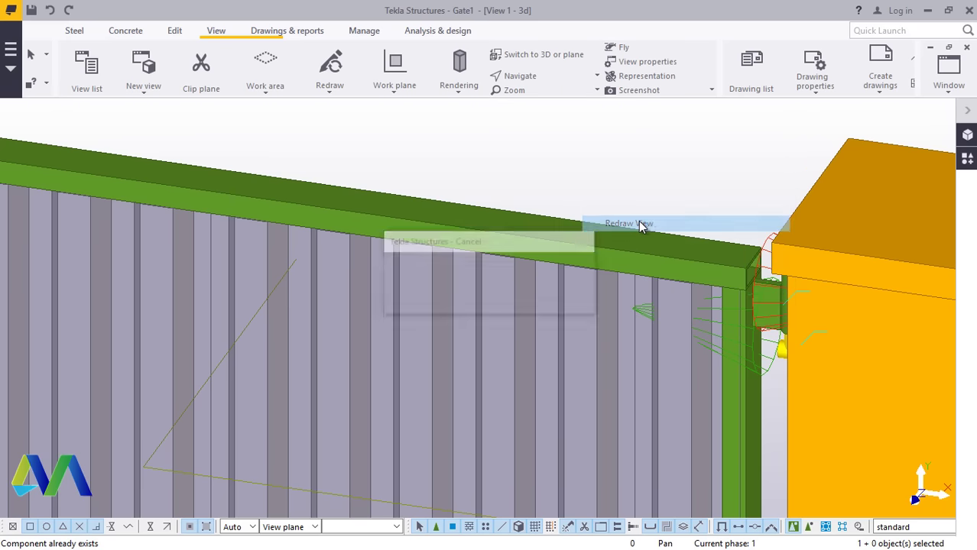
{"action": "right_click", "coordinate": [579, 168]}
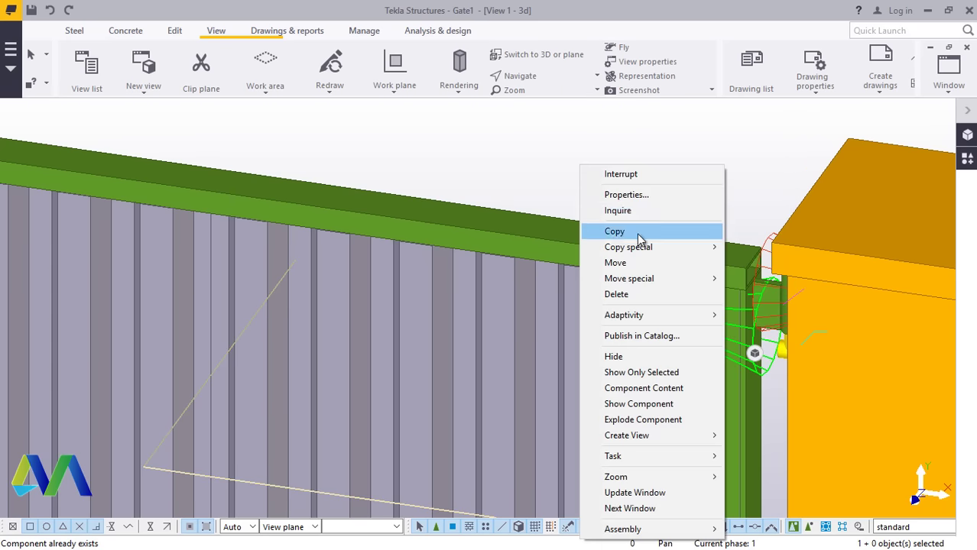
{"action": "left_click", "coordinate": [678, 124]}
{"action": "right_click", "coordinate": [678, 124]}
{"action": "left_click", "coordinate": [711, 205]}
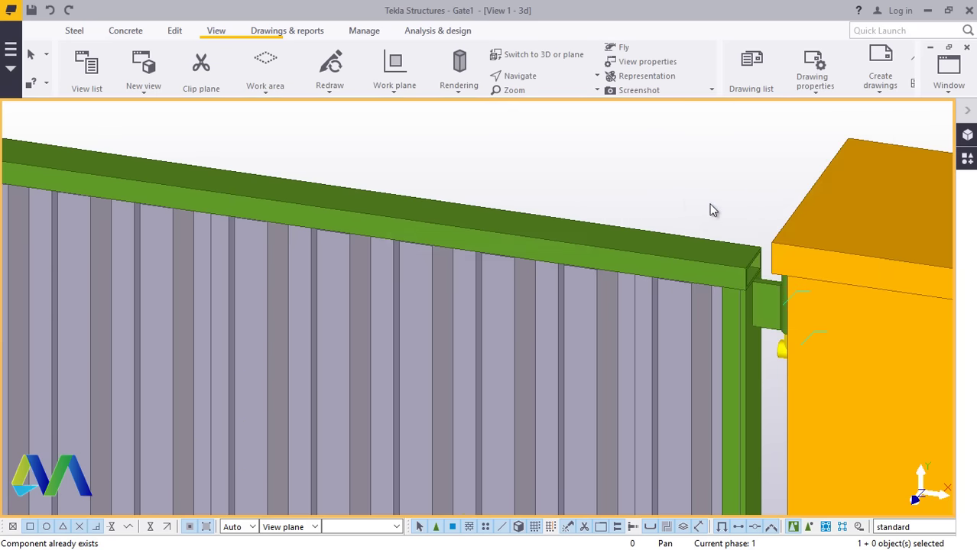
{"action": "scroll", "coordinate": [648, 228], "scroll_direction": "down", "scroll_amount": 8}
{"action": "scroll", "coordinate": [435, 161], "scroll_direction": "up", "scroll_amount": 2}
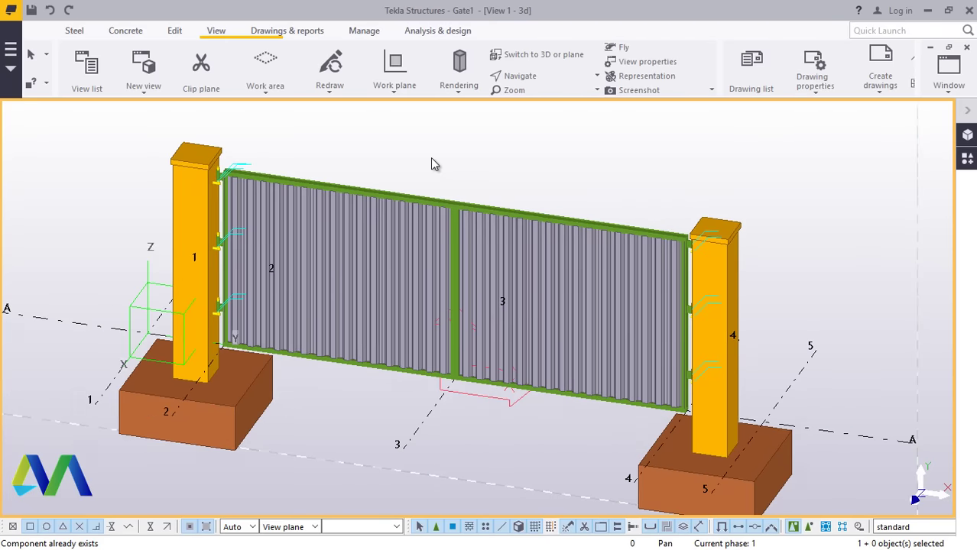
{"action": "right_click", "coordinate": [492, 153]}
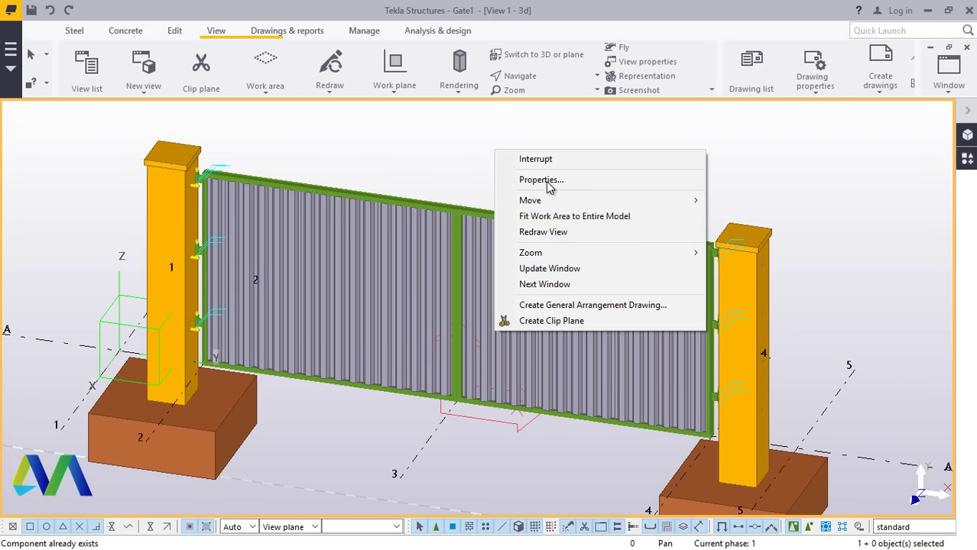
{"action": "left_click", "coordinate": [544, 232]}
Examine the double gate in 3D by rotating the view, focusing on the meeting frame posts at grid line 3.
{"action": "scroll", "coordinate": [395, 201], "scroll_direction": "up", "scroll_amount": 3}
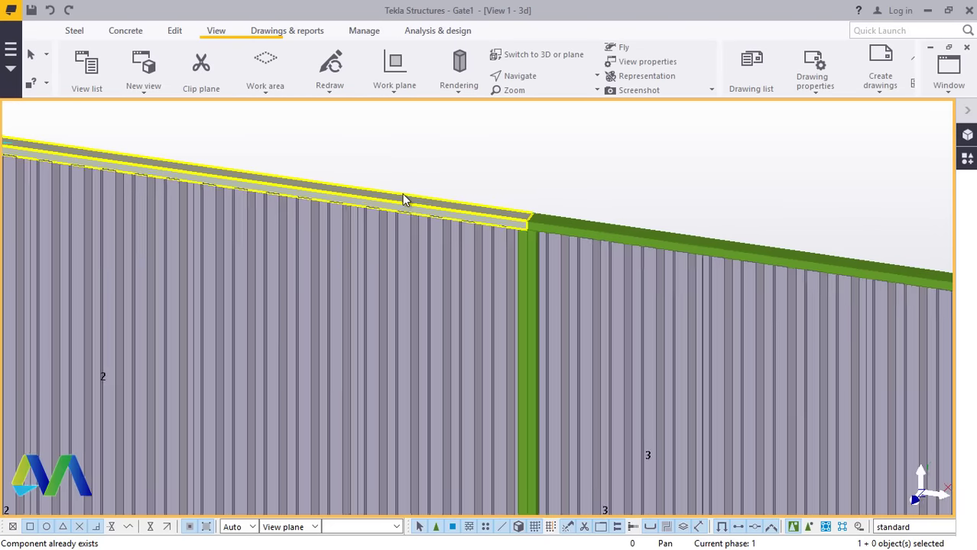
{"action": "scroll", "coordinate": [406, 195], "scroll_direction": "down", "scroll_amount": 5}
{"action": "scroll", "coordinate": [460, 317], "scroll_direction": "down", "scroll_amount": 4}
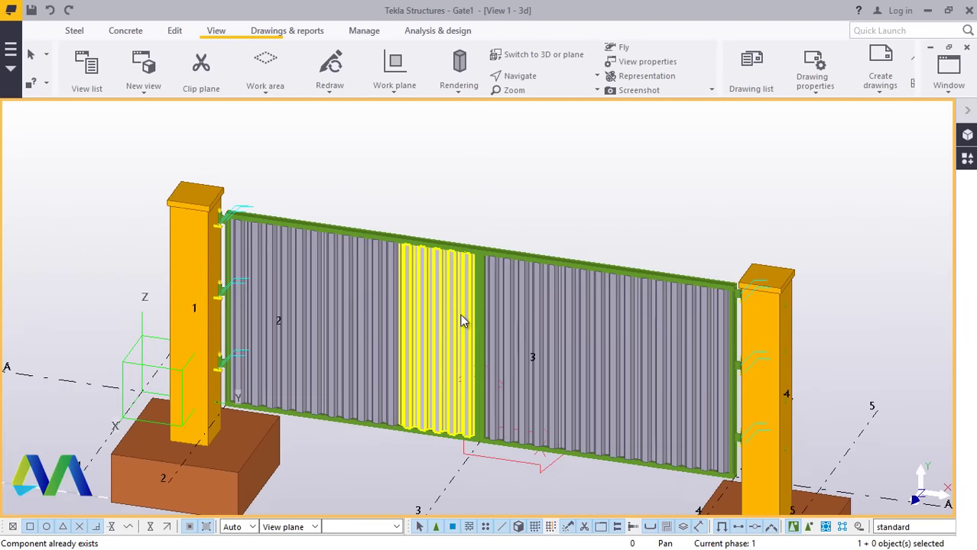
{"action": "scroll", "coordinate": [451, 353], "scroll_direction": "up", "scroll_amount": 6}
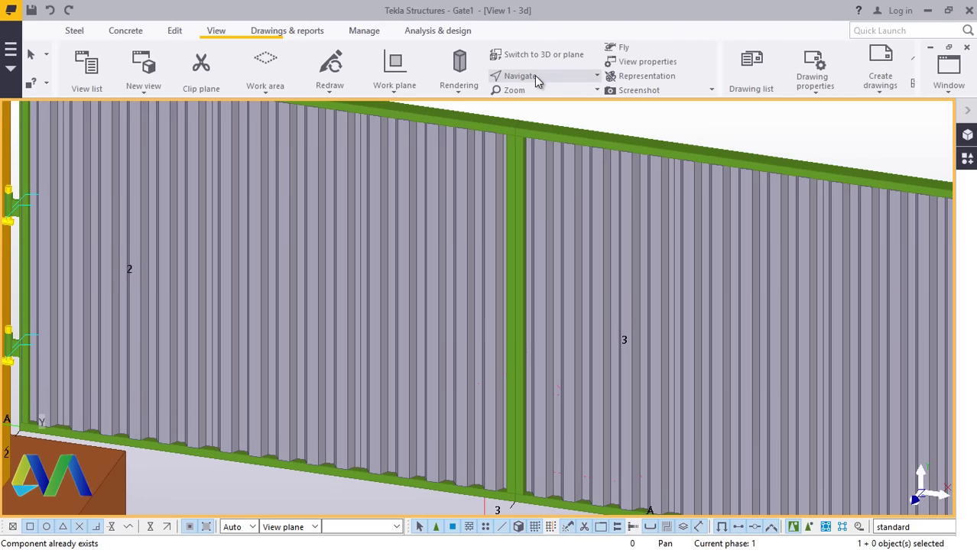
{"action": "left_click", "coordinate": [546, 79]}
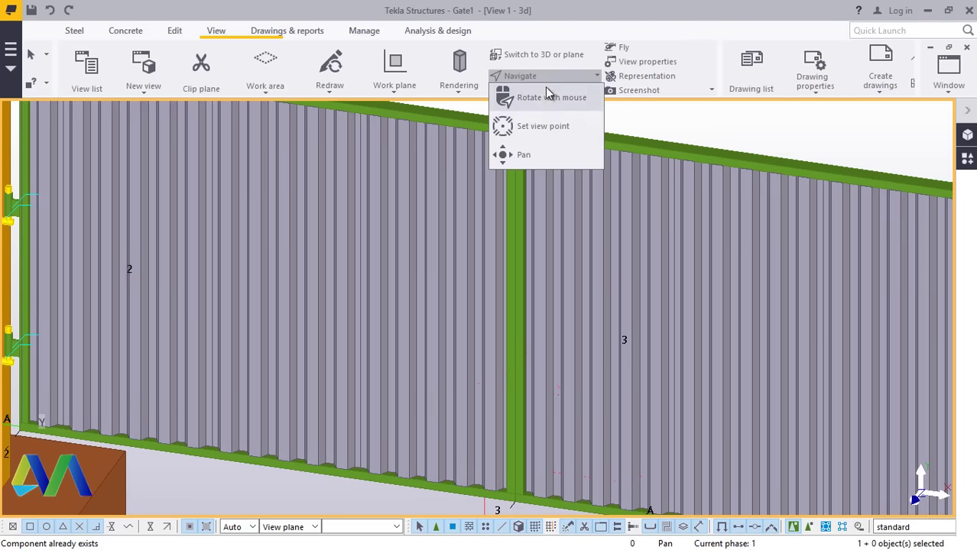
{"action": "left_click", "coordinate": [546, 98]}
{"action": "left_click_drag", "start_coordinate": [488, 348], "coordinate": [411, 308]}
{"action": "scroll", "coordinate": [507, 291], "scroll_direction": "down", "scroll_amount": 3}
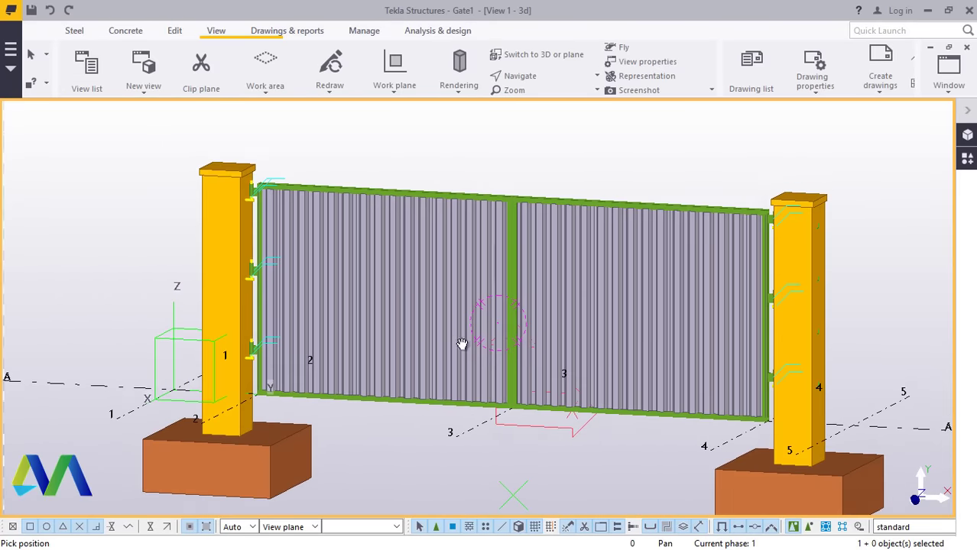
{"action": "scroll", "coordinate": [475, 348], "scroll_direction": "up", "scroll_amount": 2}
{"action": "scroll", "coordinate": [493, 349], "scroll_direction": "down", "scroll_amount": 5}
{"action": "left_click_drag", "start_coordinate": [493, 349], "coordinate": [521, 341]}
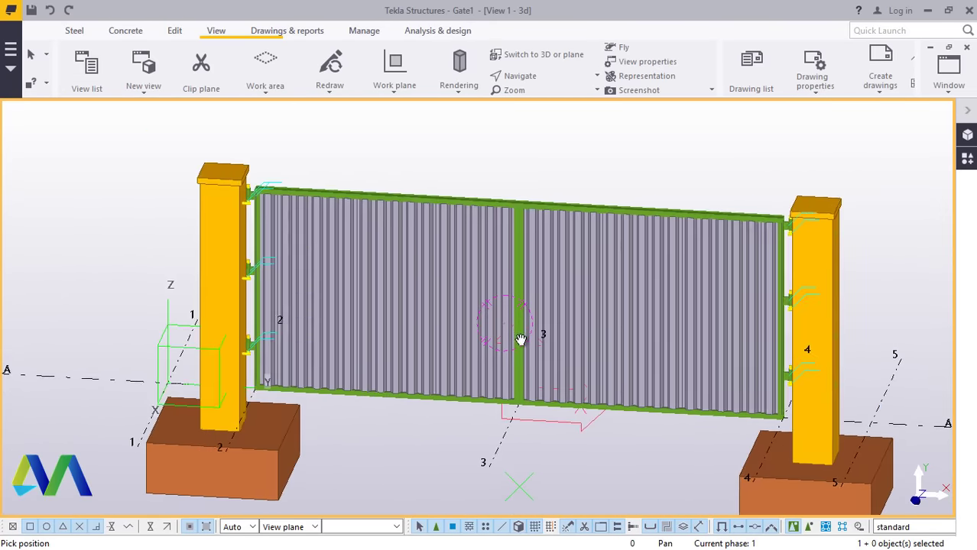
{"action": "scroll", "coordinate": [510, 403], "scroll_direction": "up", "scroll_amount": 5}
{"action": "scroll", "coordinate": [511, 403], "scroll_direction": "up", "scroll_amount": 5}
{"action": "right_click", "coordinate": [530, 365]}
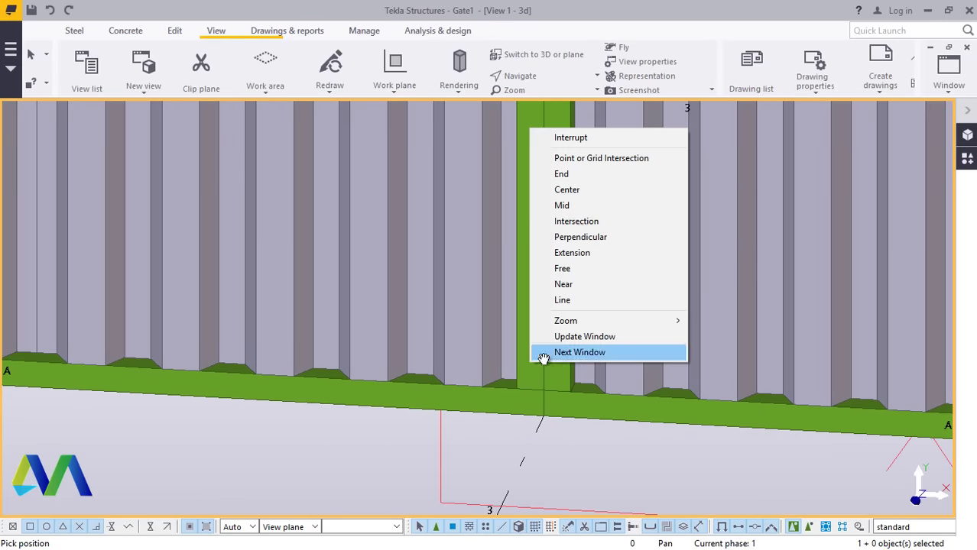
{"action": "left_click", "coordinate": [572, 141]}
Copy the first leaf's vertical frame post at grid line 3 by 900 mm along the bottom rail toward grid line 2.
{"action": "left_click", "coordinate": [530, 278]}
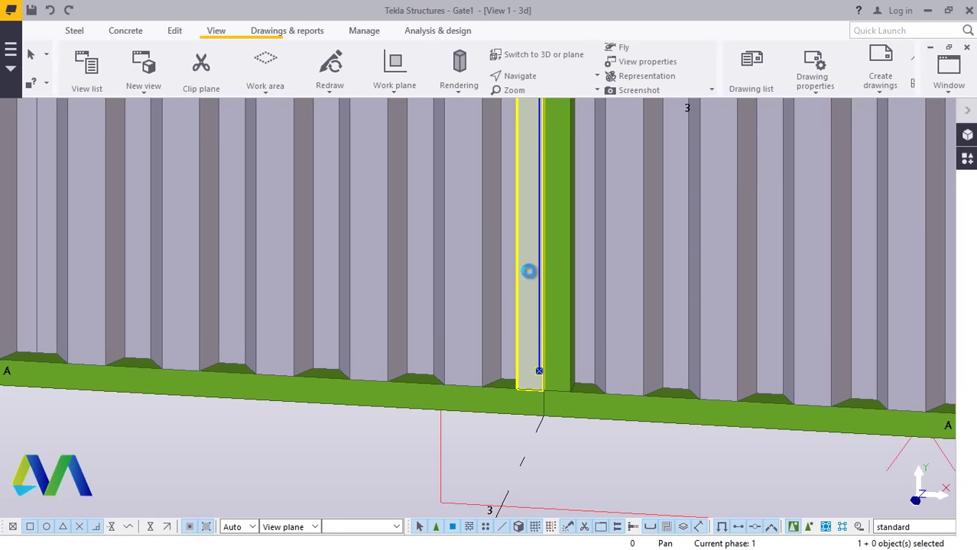
{"action": "right_click", "coordinate": [531, 275]}
{"action": "left_click", "coordinate": [564, 248]}
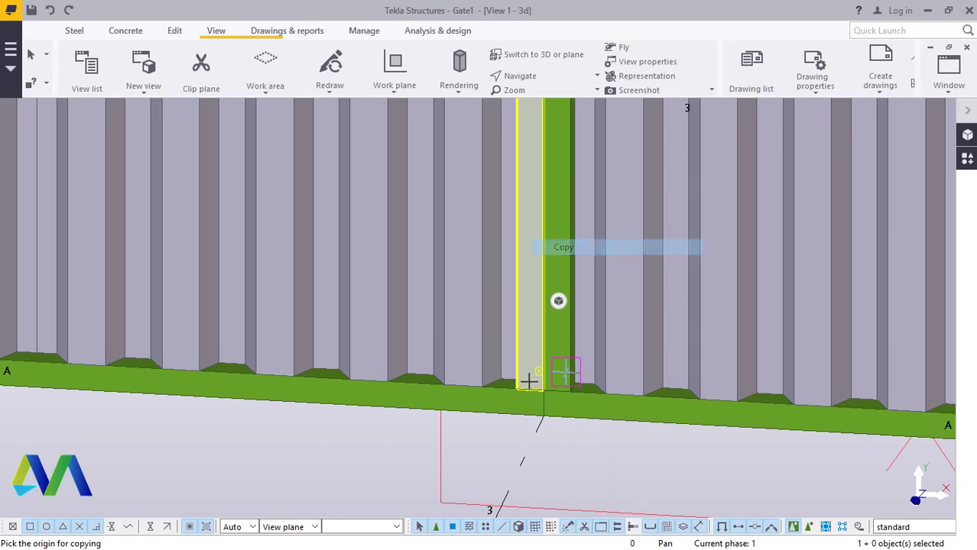
{"action": "scroll", "coordinate": [529, 386], "scroll_direction": "up", "scroll_amount": 2}
{"action": "scroll", "coordinate": [532, 394], "scroll_direction": "up", "scroll_amount": 4}
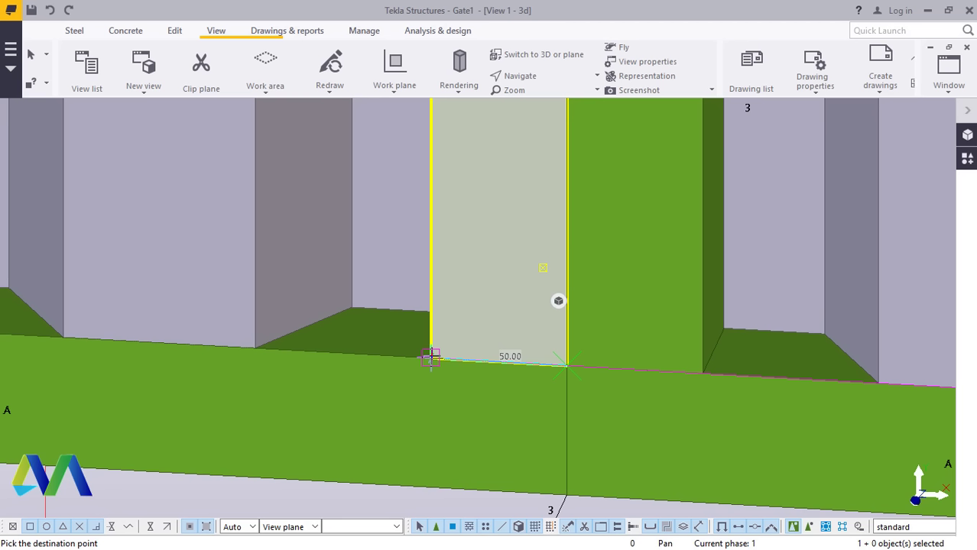
{"action": "type", "text": "8"}
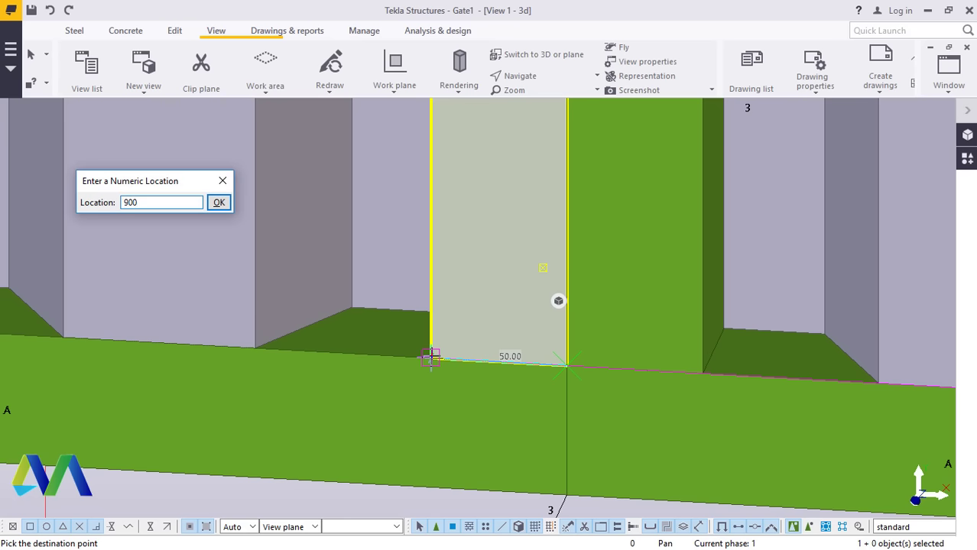
{"action": "key", "text": "Return"}
{"action": "scroll", "coordinate": [558, 300], "scroll_direction": "down", "scroll_amount": 10}
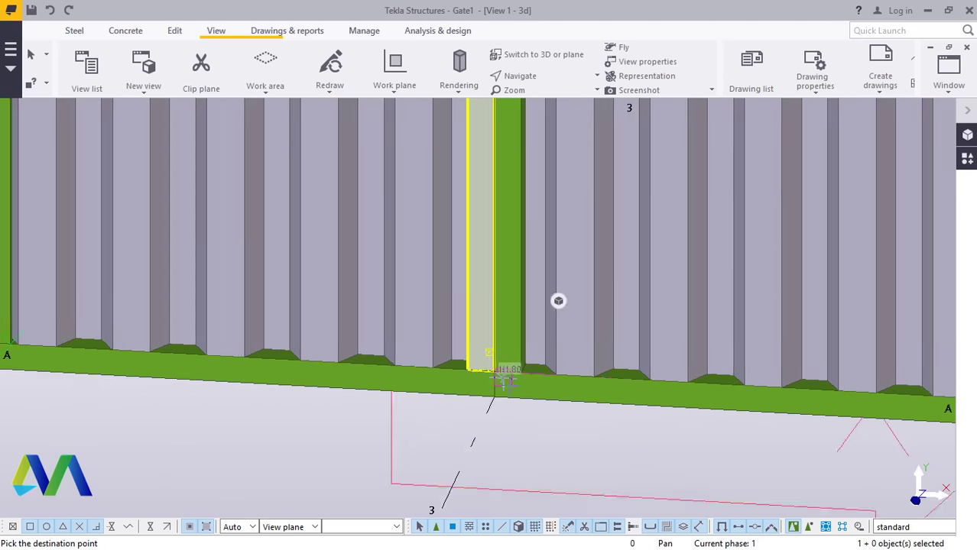
{"action": "scroll", "coordinate": [558, 301], "scroll_direction": "down", "scroll_amount": 5}
{"action": "scroll", "coordinate": [558, 300], "scroll_direction": "up", "scroll_amount": 6}
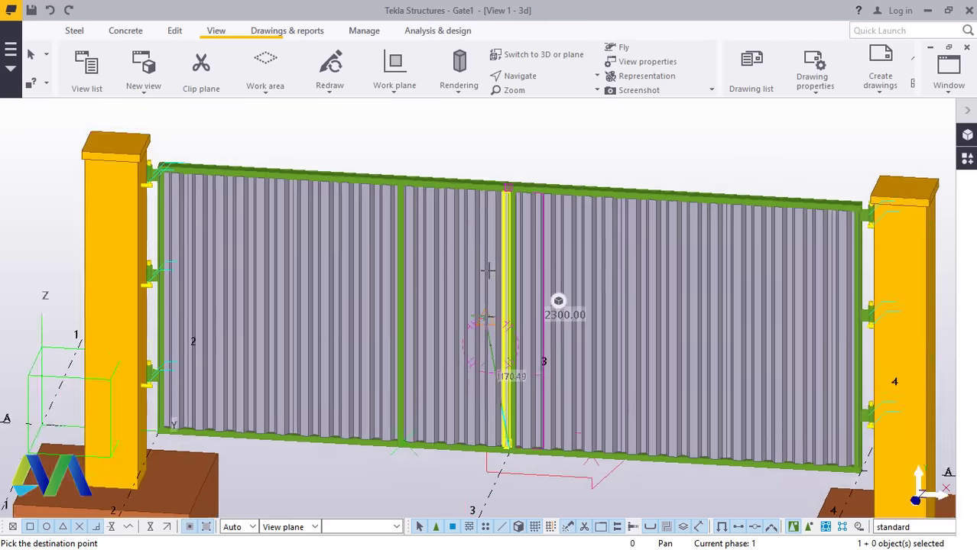
{"action": "scroll", "coordinate": [558, 300], "scroll_direction": "down", "scroll_amount": 3}
{"action": "scroll", "coordinate": [446, 487], "scroll_direction": "up", "scroll_amount": 4}
{"action": "right_click", "coordinate": [434, 256]}
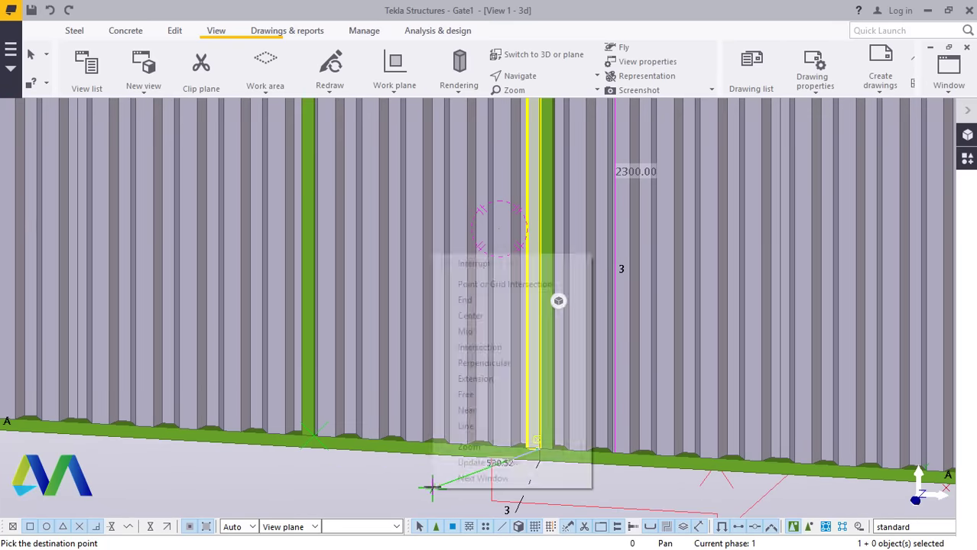
{"action": "left_click", "coordinate": [478, 265]}
{"action": "scroll", "coordinate": [406, 367], "scroll_direction": "down", "scroll_amount": 2}
{"action": "scroll", "coordinate": [418, 460], "scroll_direction": "up", "scroll_amount": 4}
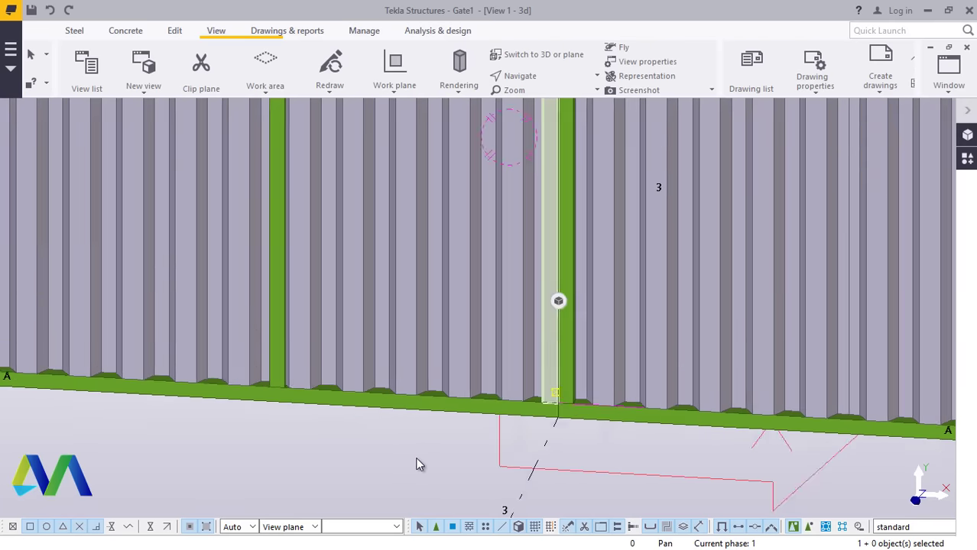
{"action": "left_click", "coordinate": [74, 34]}
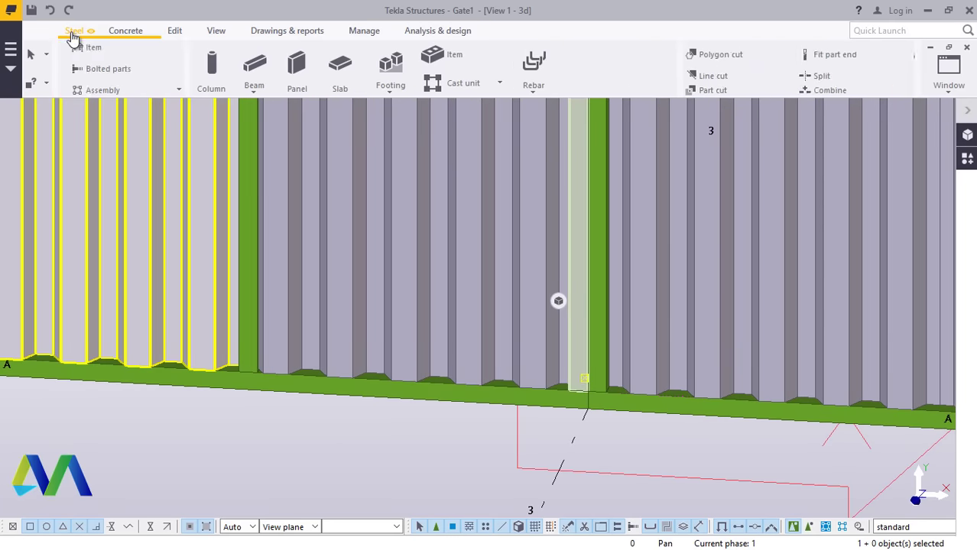
{"action": "left_click", "coordinate": [122, 93]}
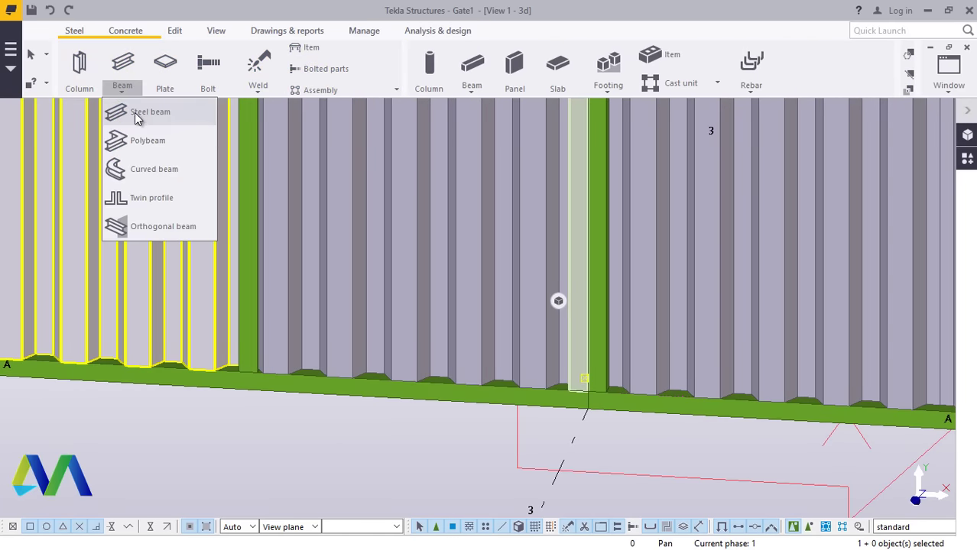
{"action": "left_click", "coordinate": [136, 112]}
{"action": "scroll", "coordinate": [584, 417], "scroll_direction": "up", "scroll_amount": 5}
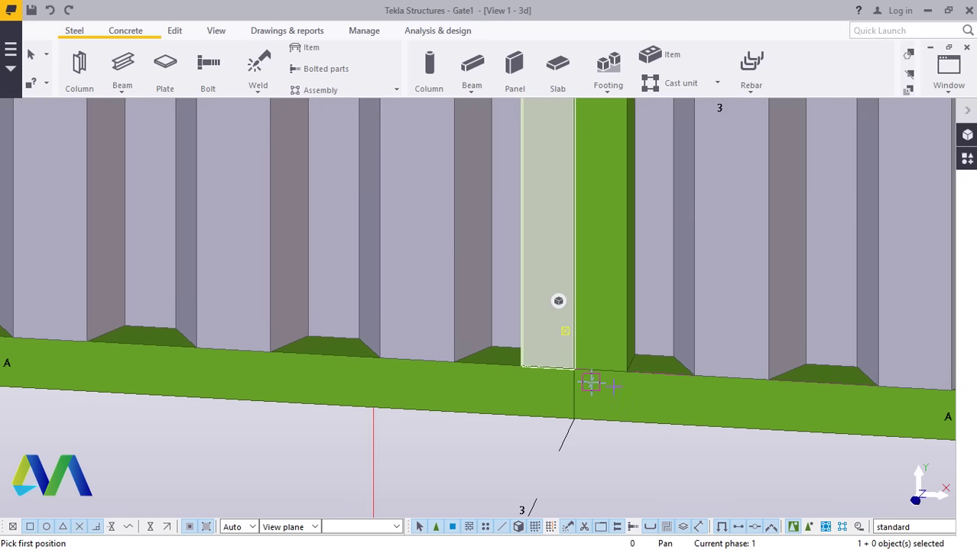
{"action": "scroll", "coordinate": [626, 371], "scroll_direction": "up", "scroll_amount": 3}
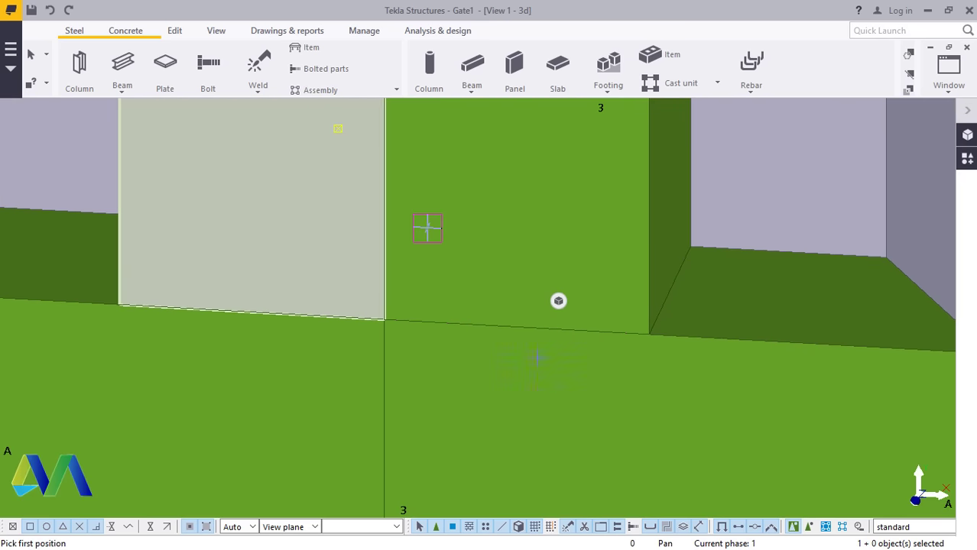
{"action": "left_click", "coordinate": [384, 319]}
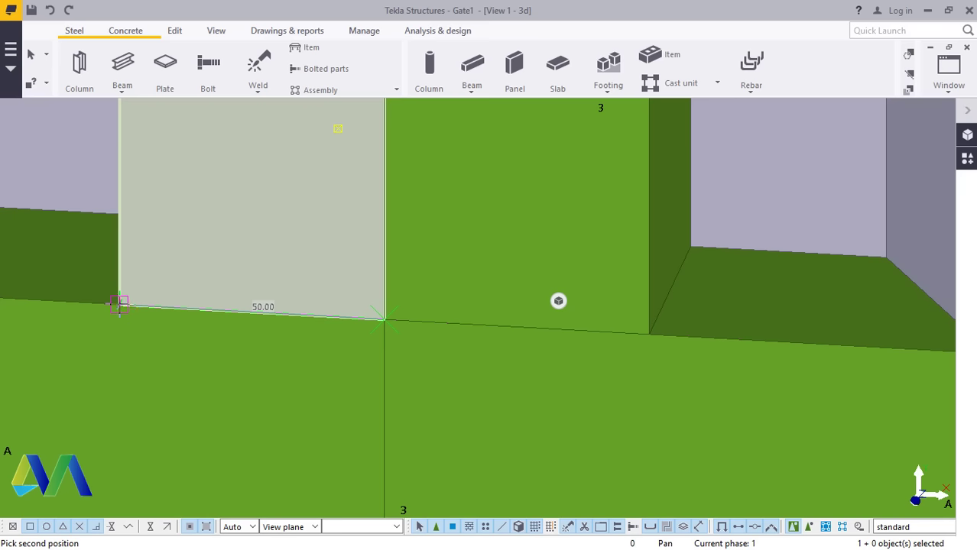
{"action": "scroll", "coordinate": [376, 273], "scroll_direction": "down", "scroll_amount": 6}
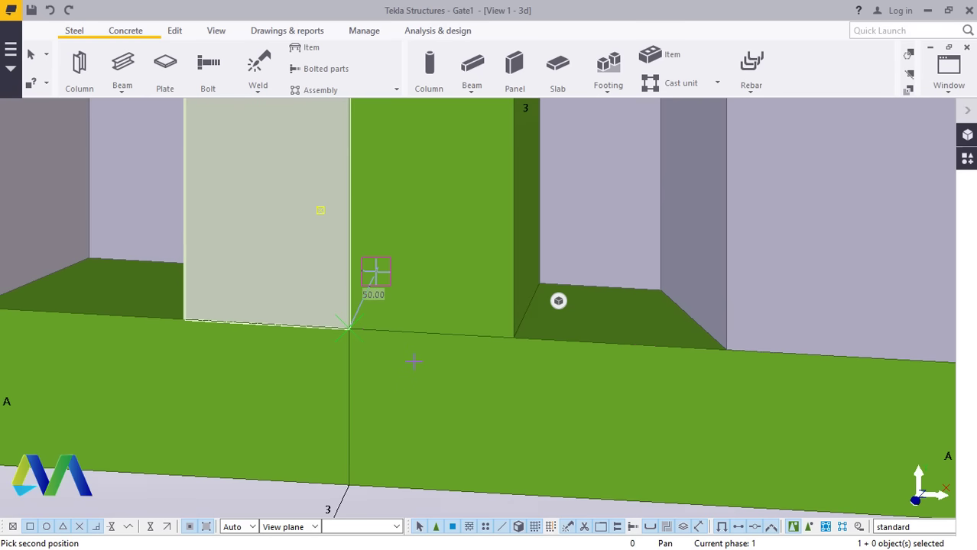
{"action": "right_click", "coordinate": [455, 447]}
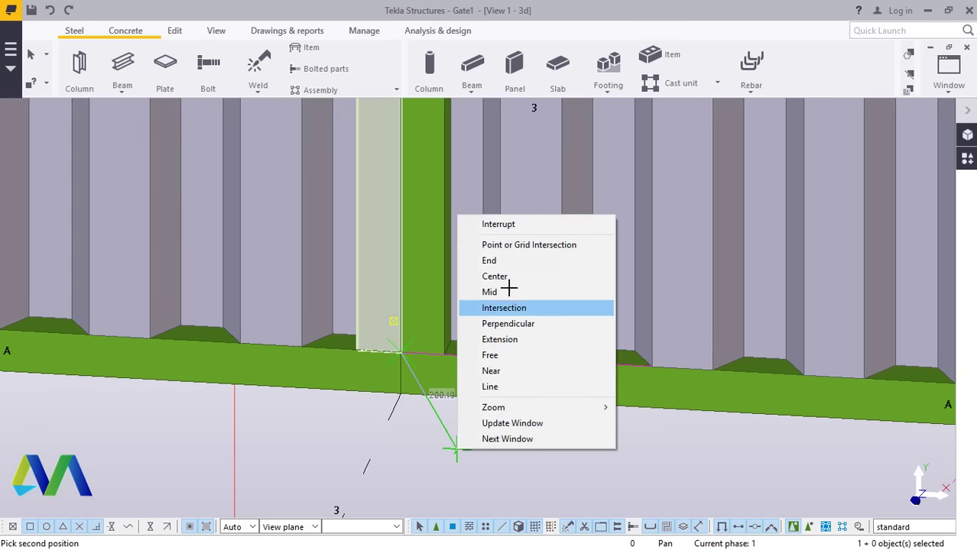
{"action": "left_click", "coordinate": [496, 224]}
Measure the clear distance along the bottom rail between the frame post at grid line 3 and its copy toward grid line 2.
{"action": "scroll", "coordinate": [459, 385], "scroll_direction": "down", "scroll_amount": 3}
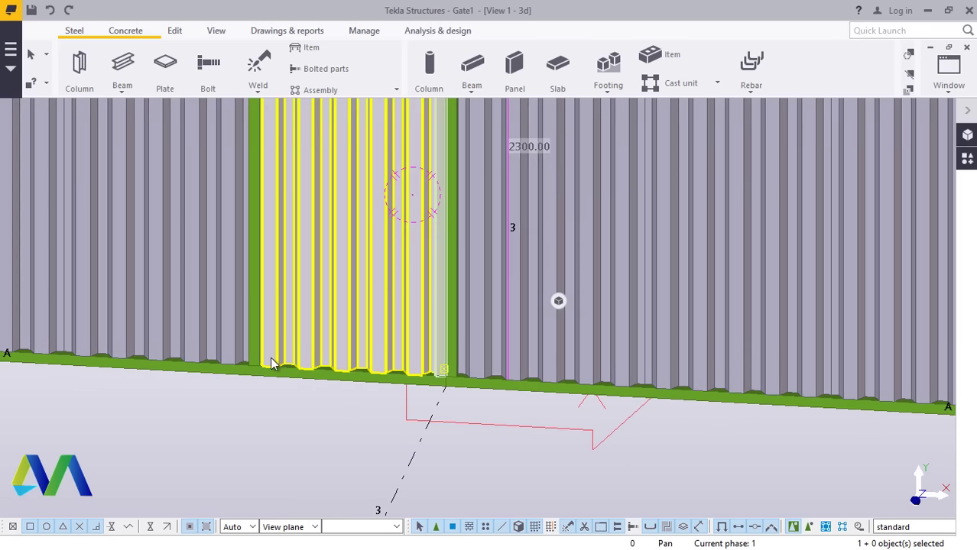
{"action": "scroll", "coordinate": [260, 358], "scroll_direction": "up", "scroll_amount": 5}
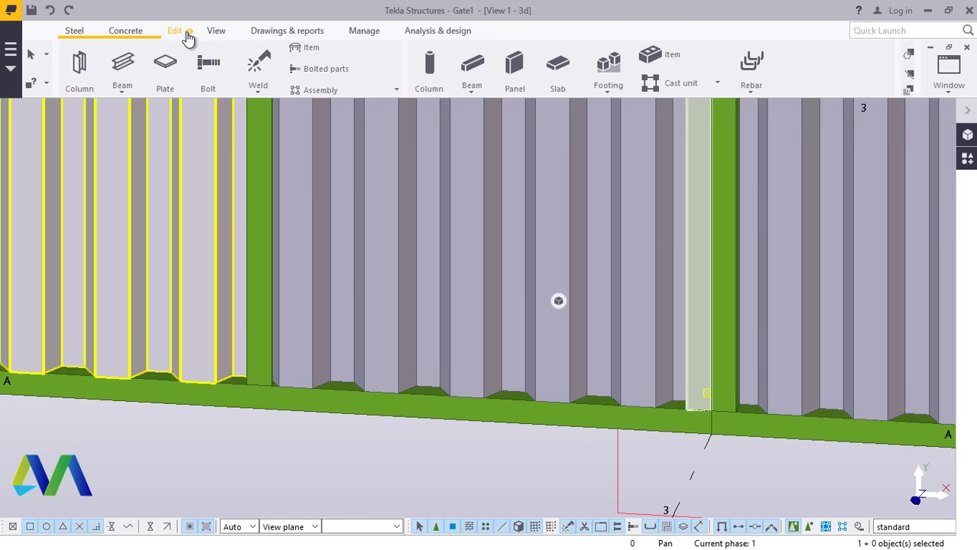
{"action": "left_click", "coordinate": [176, 34]}
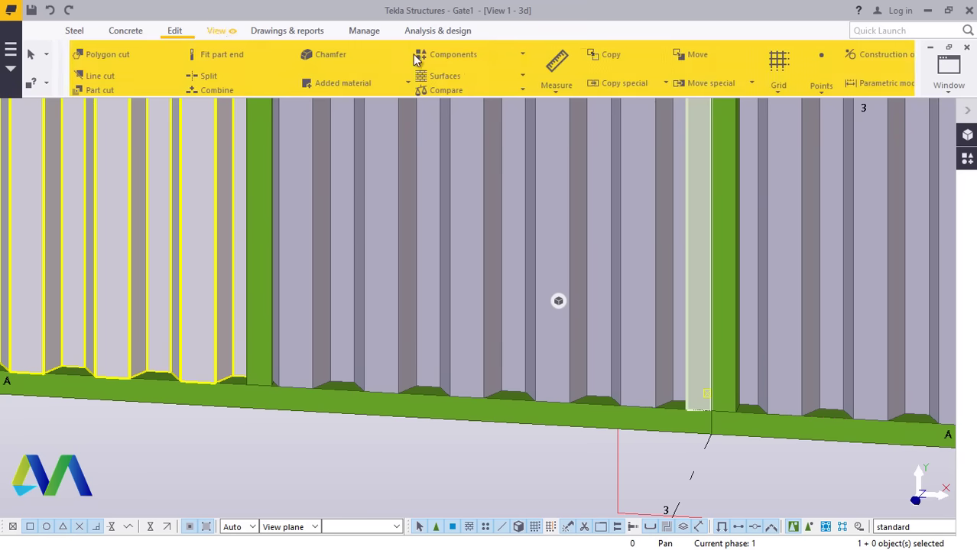
{"action": "left_click", "coordinate": [541, 90]}
{"action": "left_click", "coordinate": [562, 111]}
{"action": "scroll", "coordinate": [723, 409], "scroll_direction": "up", "scroll_amount": 6}
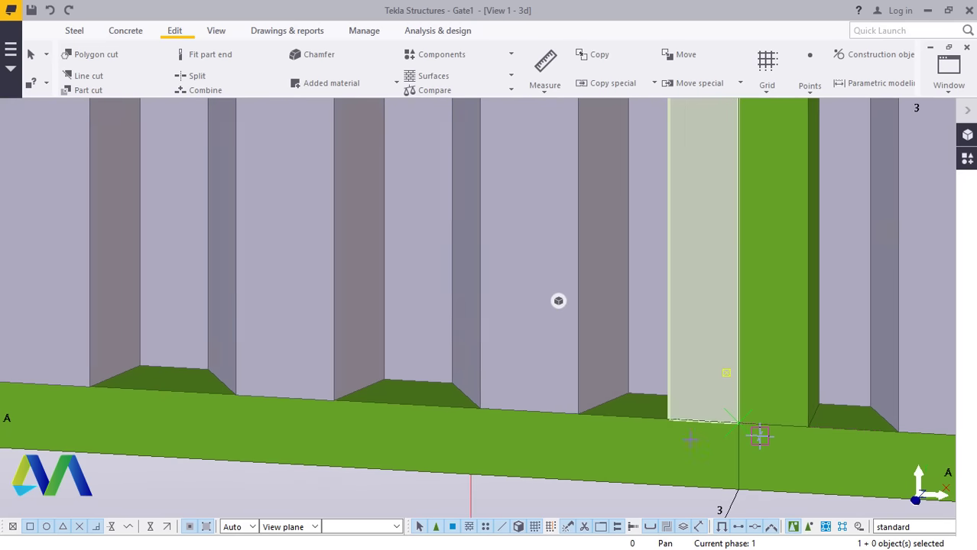
{"action": "scroll", "coordinate": [658, 413], "scroll_direction": "down", "scroll_amount": 5}
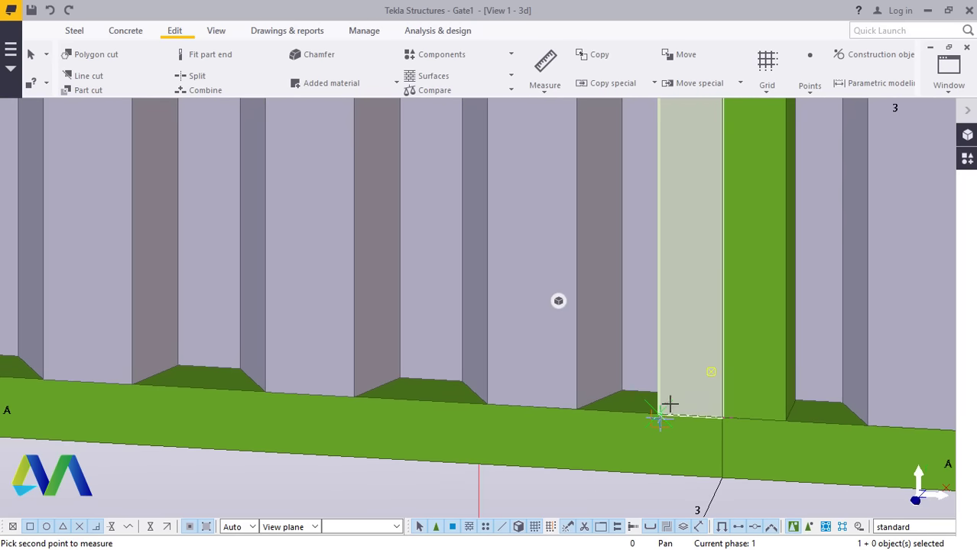
{"action": "scroll", "coordinate": [256, 394], "scroll_direction": "up", "scroll_amount": 8}
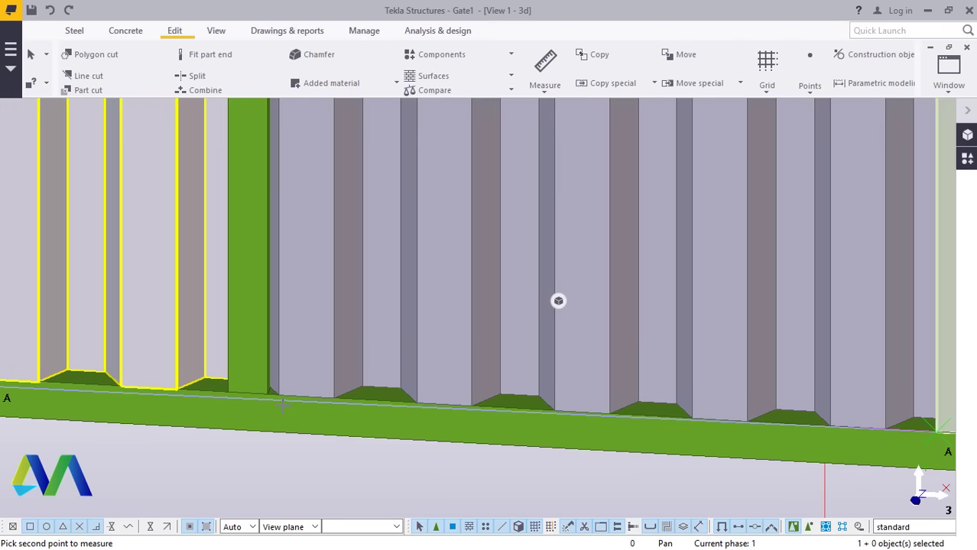
{"action": "left_click", "coordinate": [250, 373]}
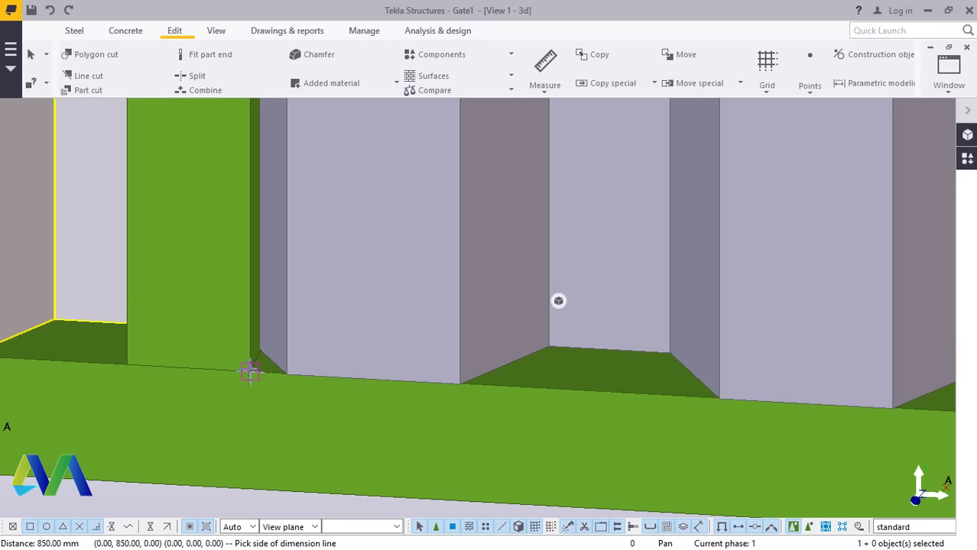
{"action": "scroll", "coordinate": [248, 370], "scroll_direction": "down", "scroll_amount": 4}
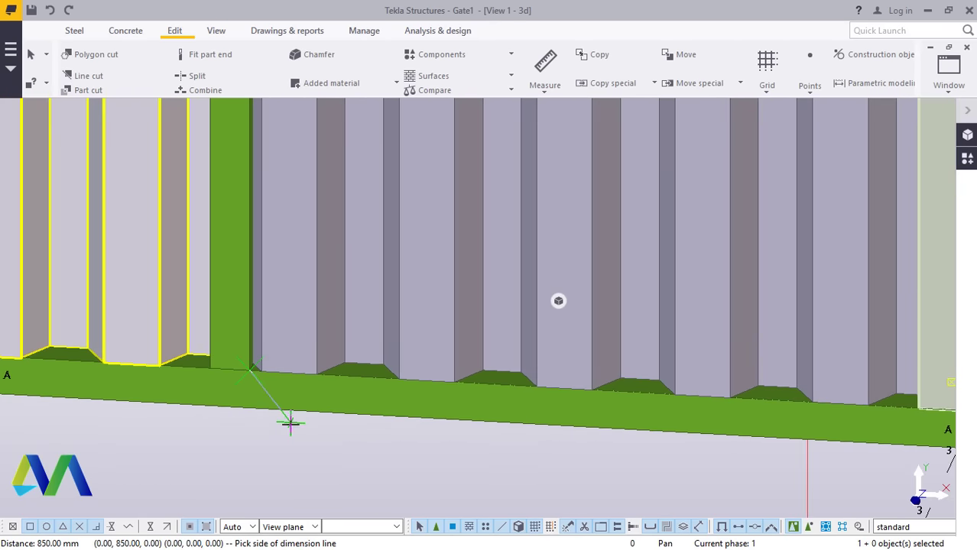
{"action": "right_click", "coordinate": [290, 422]}
{"action": "left_click", "coordinate": [325, 211]}
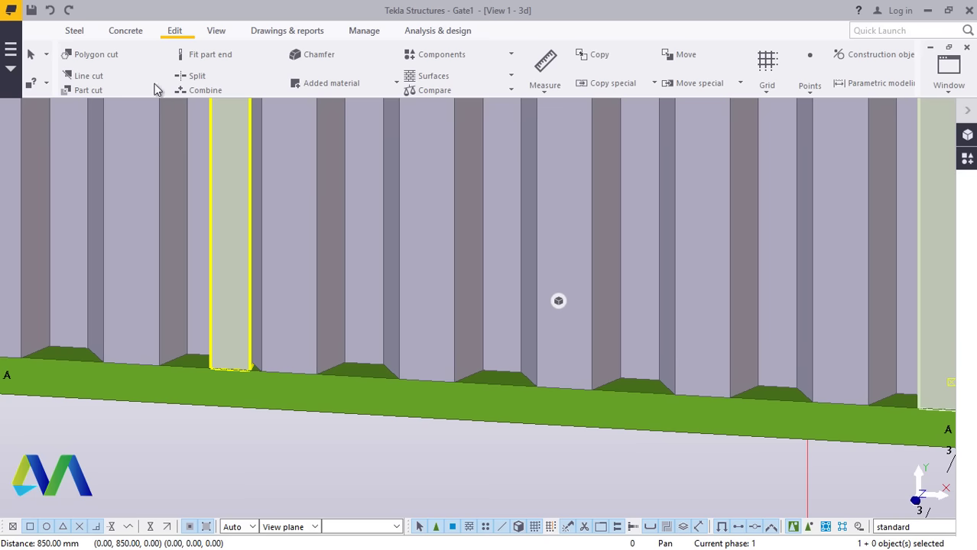
Model a horizontal steel beam along the bottom rail, spanning from the frame post at grid line 3 to the inner face of its copy.
{"action": "left_click", "coordinate": [74, 30]}
{"action": "left_click", "coordinate": [124, 90]}
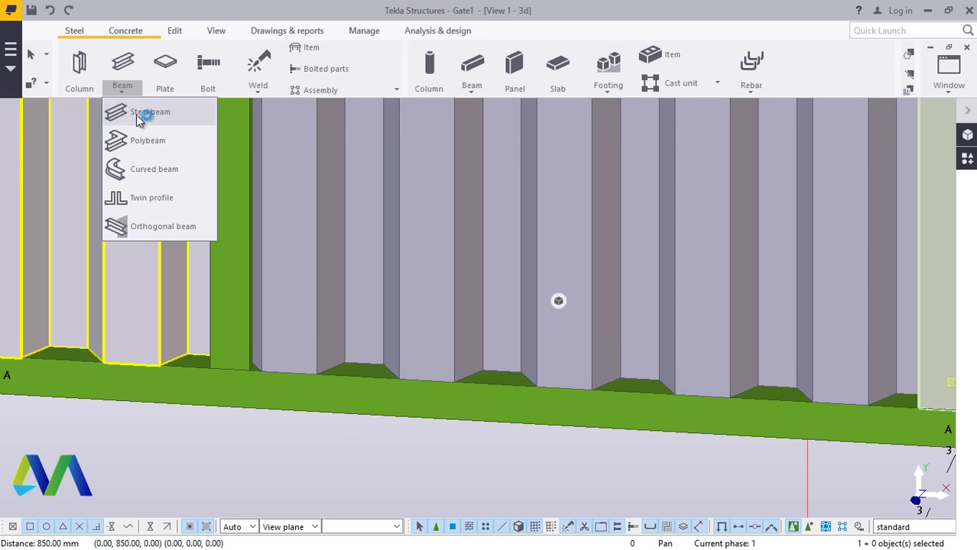
{"action": "left_click", "coordinate": [139, 111]}
{"action": "scroll", "coordinate": [208, 315], "scroll_direction": "down", "scroll_amount": 2}
{"action": "scroll", "coordinate": [211, 321], "scroll_direction": "down", "scroll_amount": 2}
{"action": "middle_click_drag", "start_coordinate": [474, 364], "coordinate": [375, 341]}
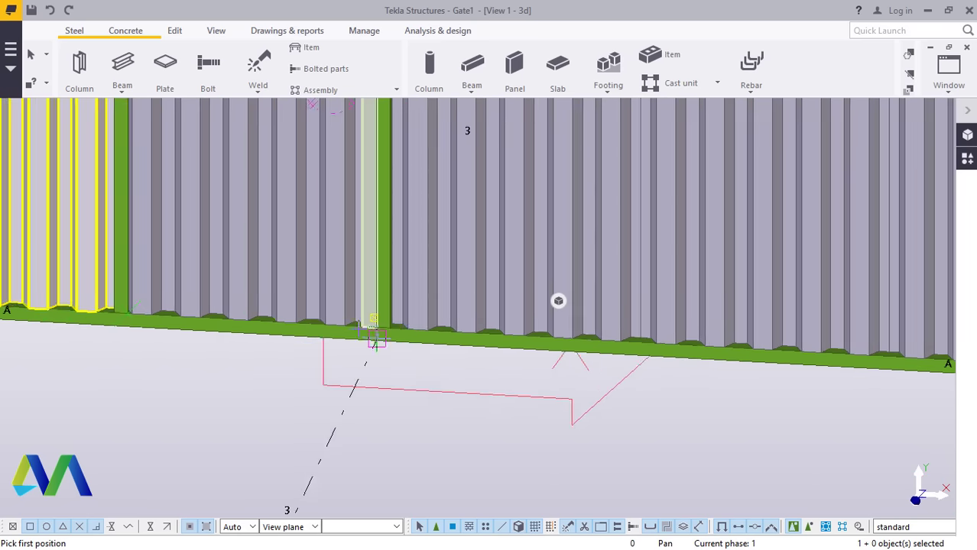
{"action": "scroll", "coordinate": [369, 329], "scroll_direction": "up", "scroll_amount": 4}
{"action": "middle_click_drag", "start_coordinate": [388, 304], "coordinate": [431, 358]}
{"action": "scroll", "coordinate": [436, 355], "scroll_direction": "down", "scroll_amount": 2}
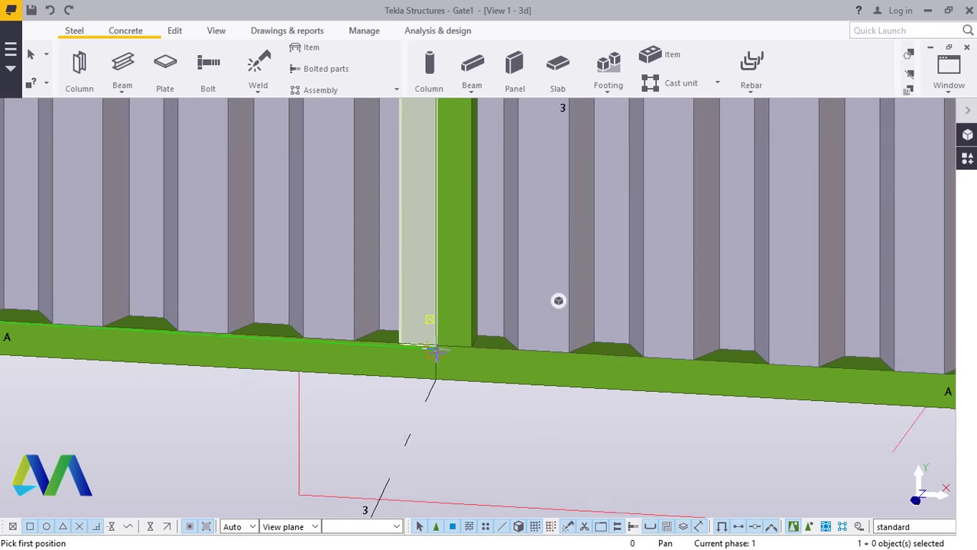
{"action": "scroll", "coordinate": [447, 351], "scroll_direction": "up", "scroll_amount": 4}
{"action": "scroll", "coordinate": [424, 336], "scroll_direction": "up", "scroll_amount": 2}
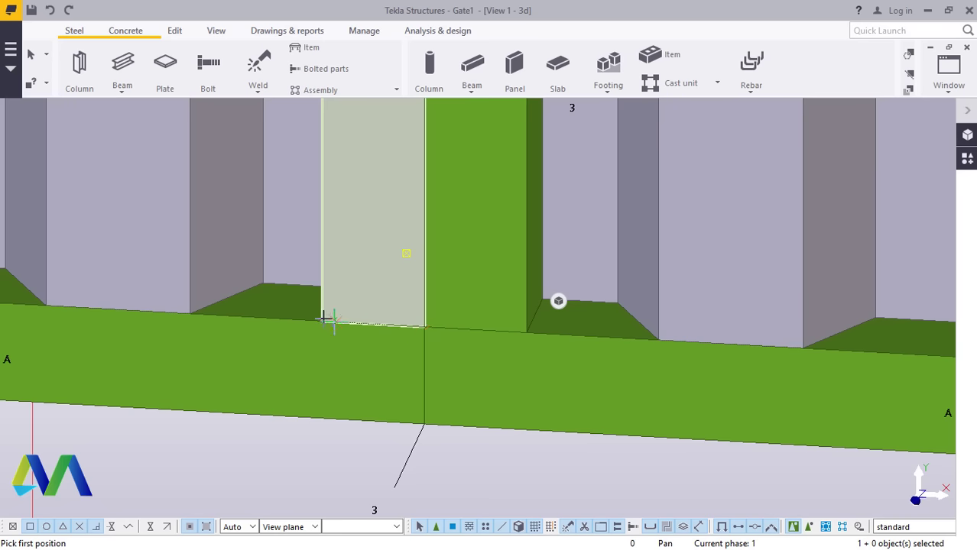
{"action": "scroll", "coordinate": [581, 397], "scroll_direction": "down", "scroll_amount": 8}
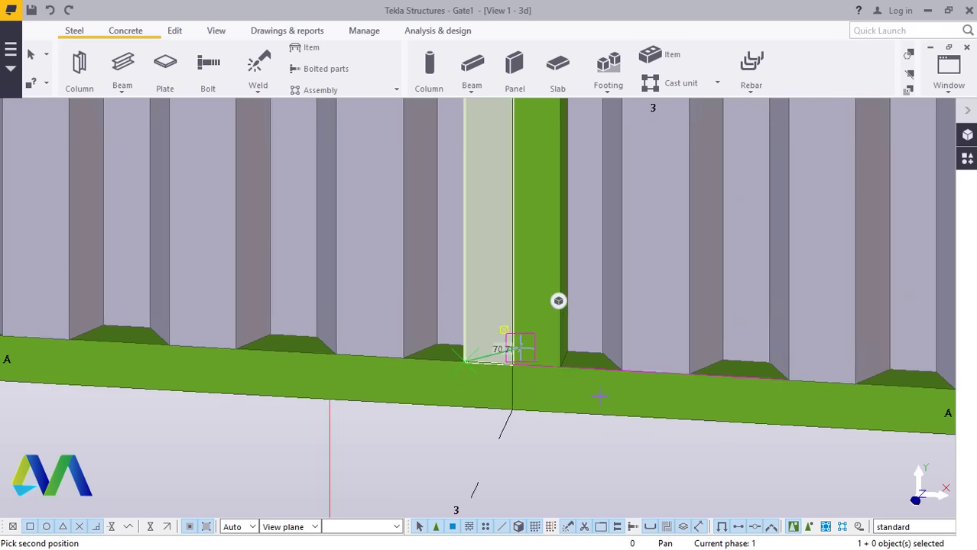
{"action": "scroll", "coordinate": [264, 366], "scroll_direction": "up", "scroll_amount": 3}
{"action": "scroll", "coordinate": [298, 379], "scroll_direction": "up", "scroll_amount": 4}
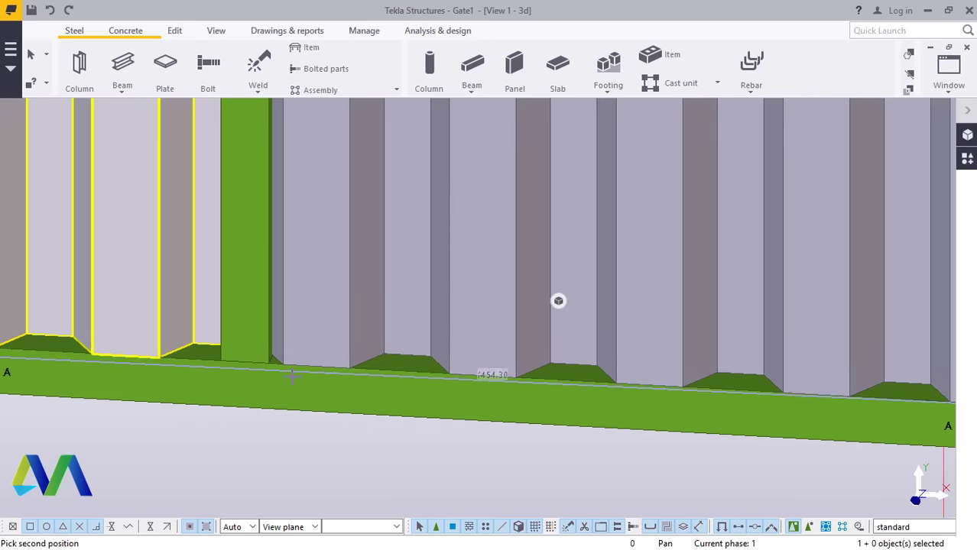
{"action": "left_click", "coordinate": [259, 358]}
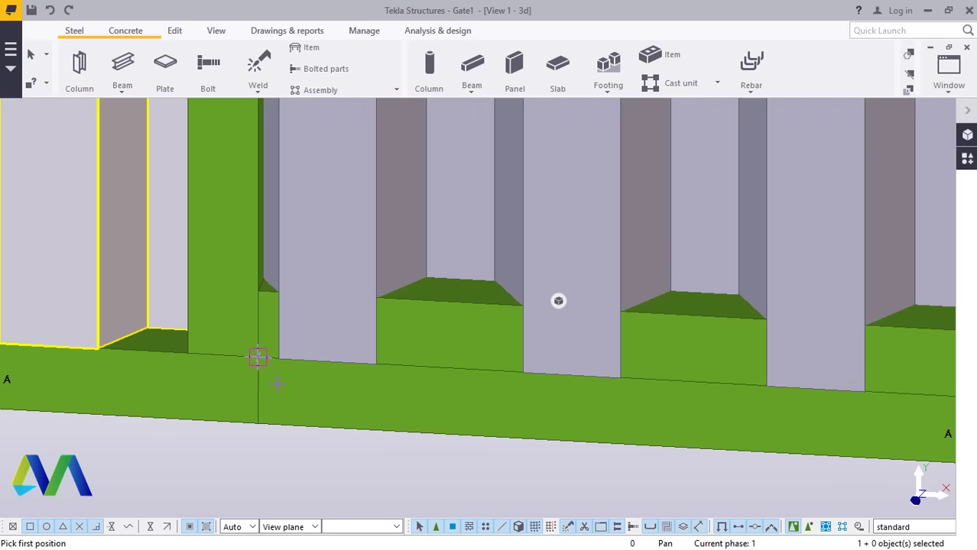
{"action": "right_click", "coordinate": [259, 413]}
{"action": "left_click", "coordinate": [276, 181]}
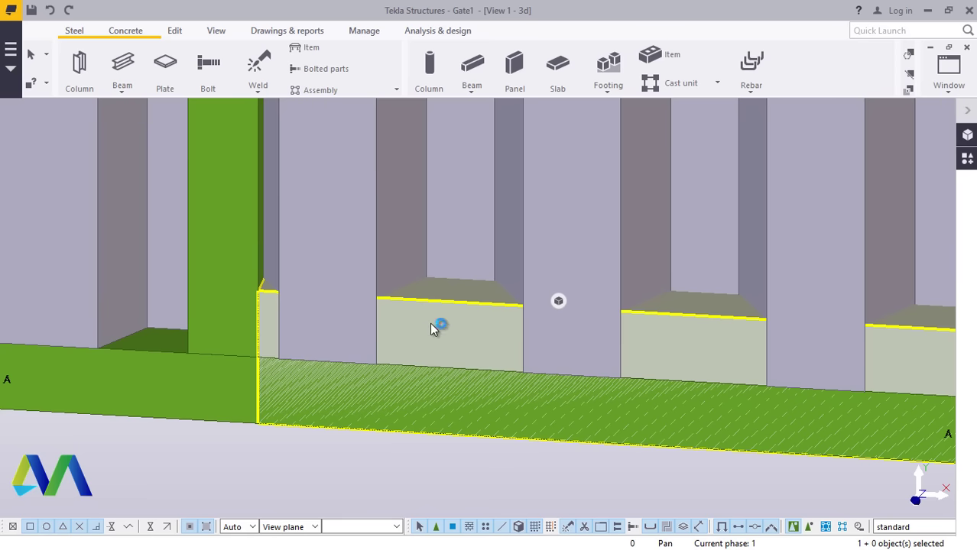
Move the new horizontal beam up so its lower edge sits on the top edge of the bottom rail.
{"action": "right_click", "coordinate": [430, 323]}
{"action": "left_click", "coordinate": [466, 278]}
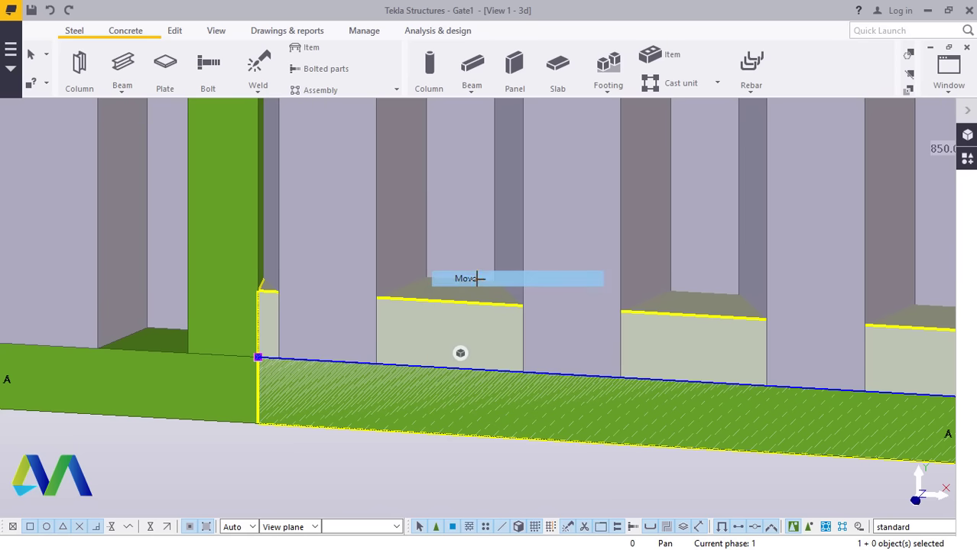
{"action": "scroll", "coordinate": [256, 425], "scroll_direction": "up", "scroll_amount": 2}
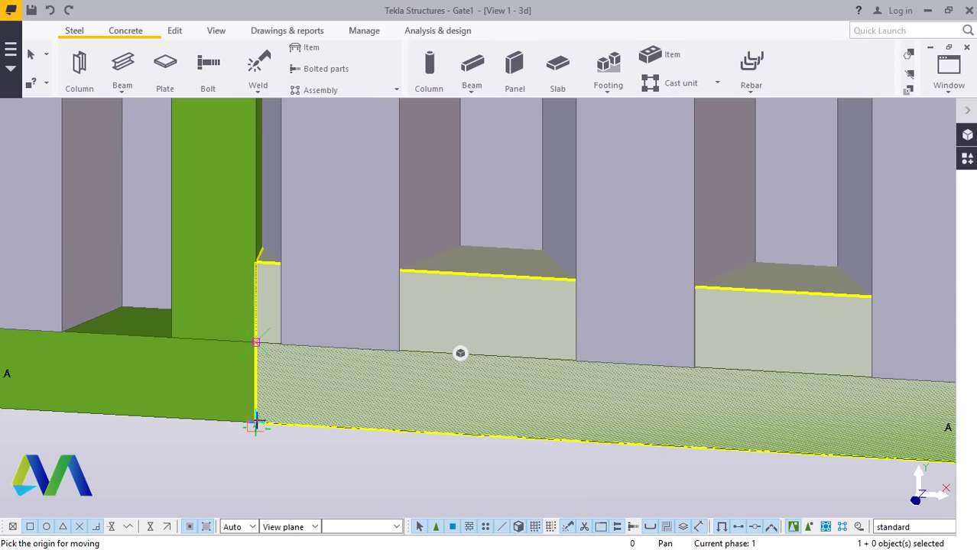
{"action": "left_click", "coordinate": [257, 346]}
{"action": "scroll", "coordinate": [269, 466], "scroll_direction": "down", "scroll_amount": 4}
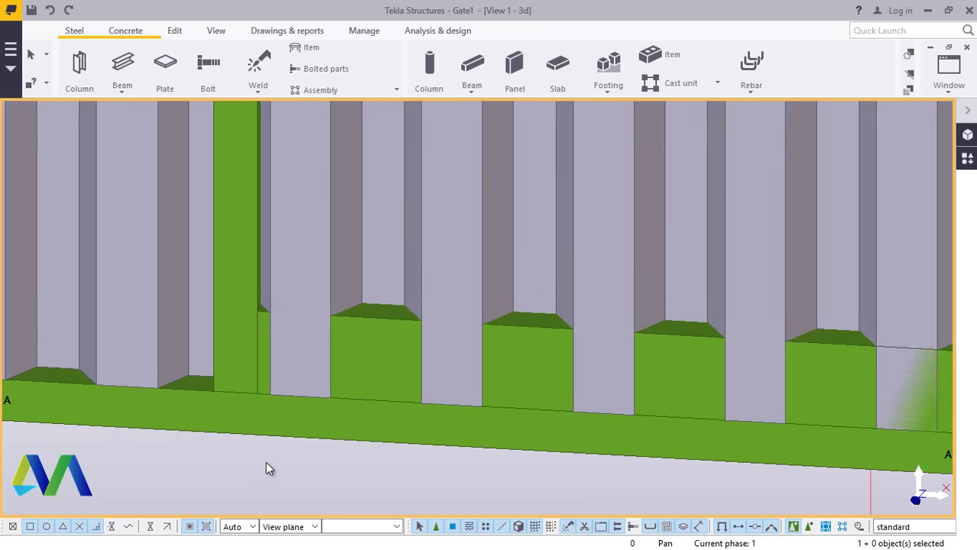
Examine the raised horizontal beam between the two posts in relation to the whole double gate.
{"action": "scroll", "coordinate": [257, 457], "scroll_direction": "down", "scroll_amount": 5}
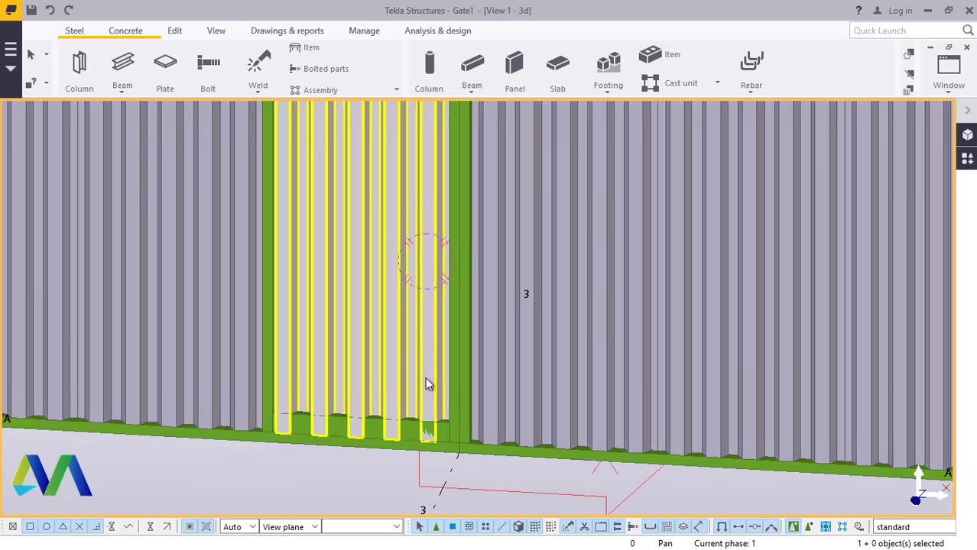
{"action": "scroll", "coordinate": [433, 442], "scroll_direction": "up", "scroll_amount": 3}
{"action": "scroll", "coordinate": [432, 442], "scroll_direction": "down", "scroll_amount": 3}
{"action": "scroll", "coordinate": [415, 436], "scroll_direction": "up", "scroll_amount": 1}
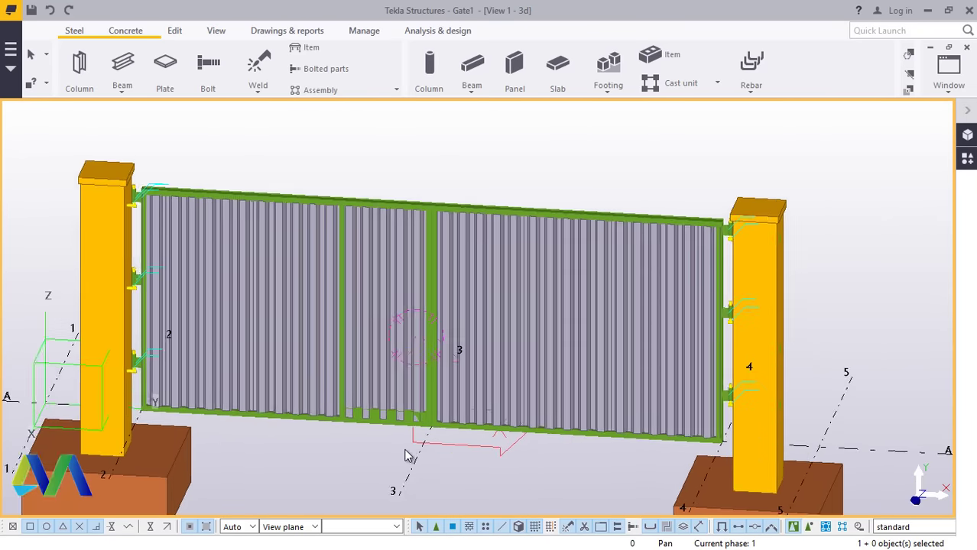
{"action": "scroll", "coordinate": [419, 404], "scroll_direction": "down", "scroll_amount": 1}
{"action": "scroll", "coordinate": [419, 404], "scroll_direction": "up", "scroll_amount": 5}
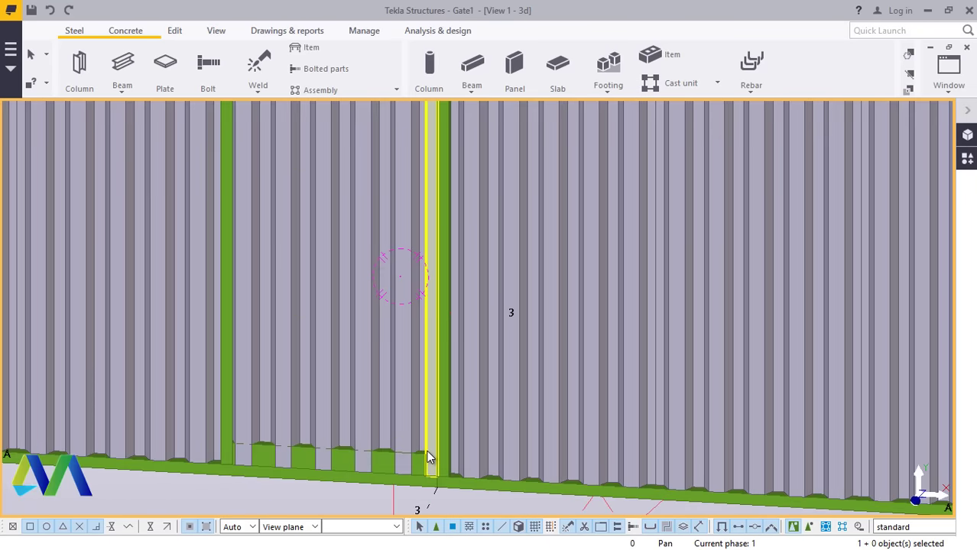
{"action": "scroll", "coordinate": [413, 470], "scroll_direction": "down", "scroll_amount": 3}
Copy the horizontal beam between the two posts 2000 mm vertically upward from its lower corner.
{"action": "scroll", "coordinate": [411, 469], "scroll_direction": "up", "scroll_amount": 4}
{"action": "scroll", "coordinate": [422, 483], "scroll_direction": "up", "scroll_amount": 3}
{"action": "left_click", "coordinate": [421, 448]}
{"action": "right_click", "coordinate": [423, 451]}
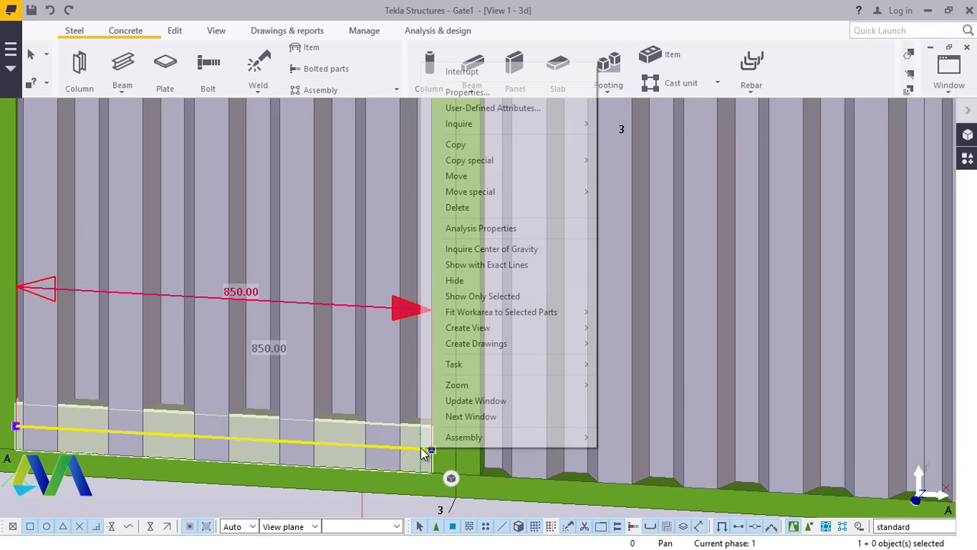
{"action": "left_click", "coordinate": [462, 145]}
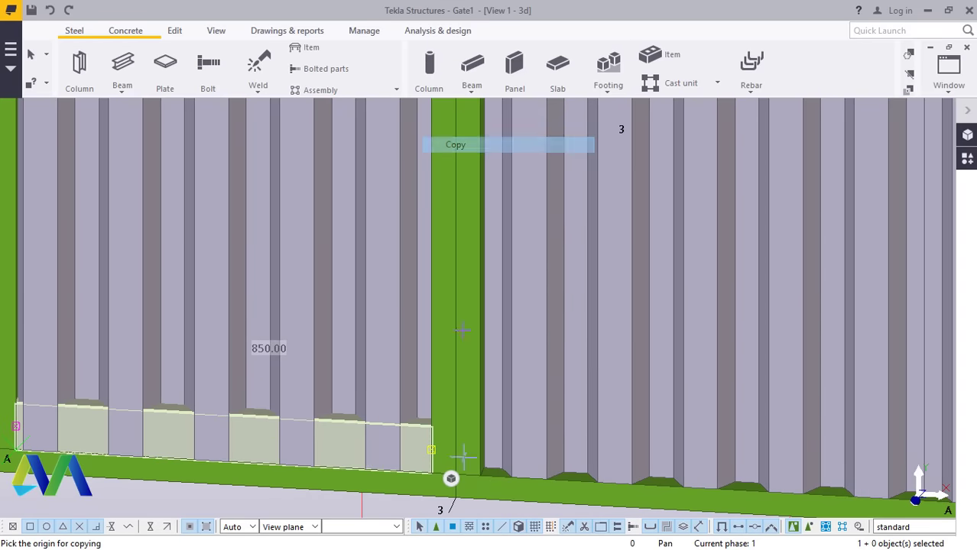
{"action": "scroll", "coordinate": [430, 474], "scroll_direction": "up", "scroll_amount": 4}
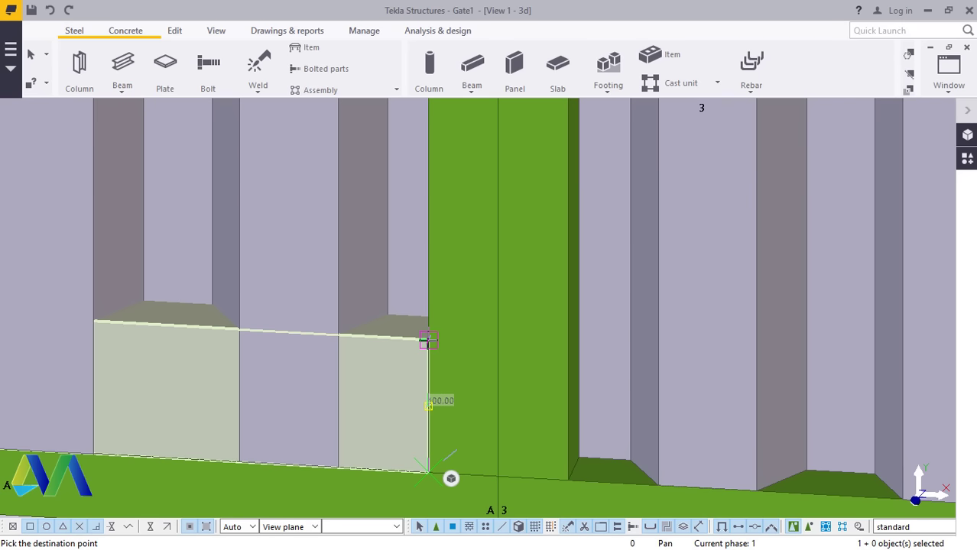
{"action": "type", "text": "2000"}
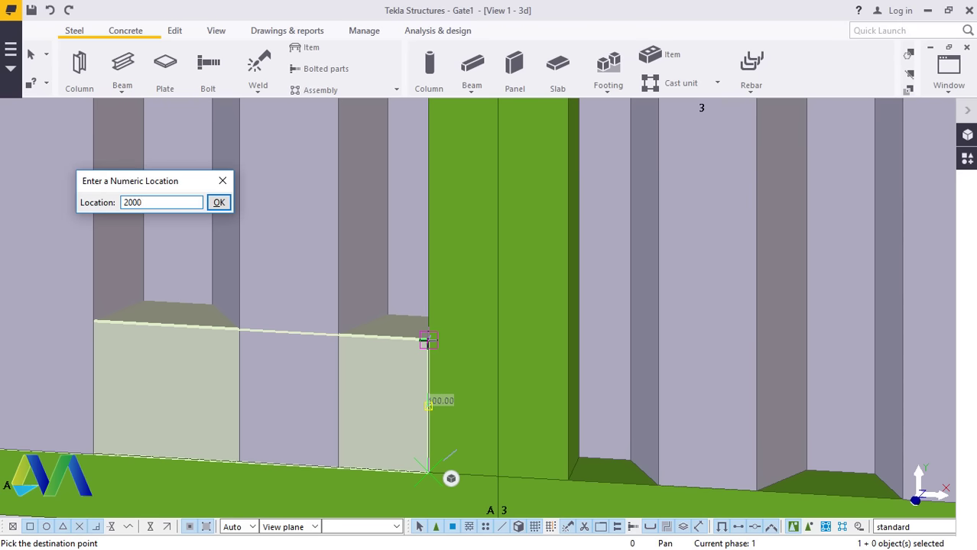
{"action": "key", "text": "Return"}
{"action": "scroll", "coordinate": [376, 421], "scroll_direction": "down", "scroll_amount": 6}
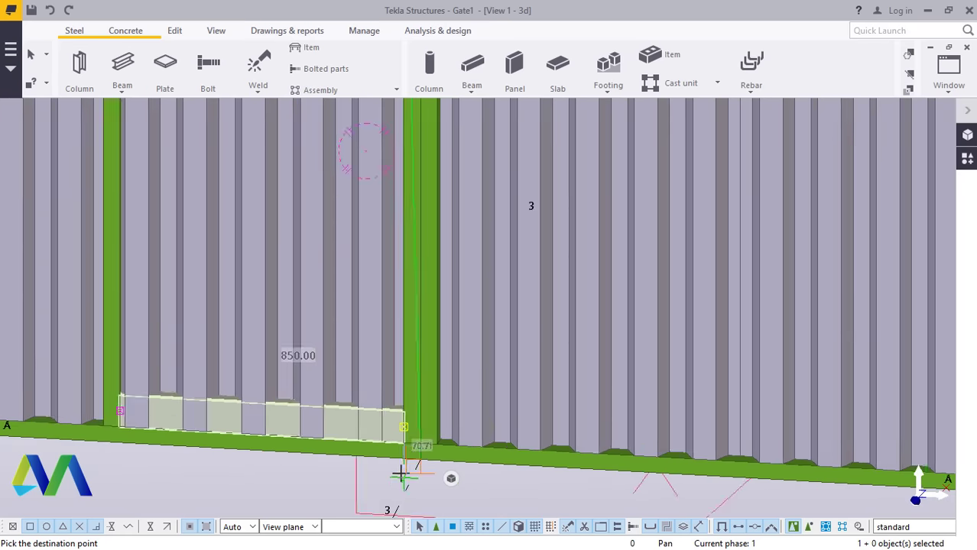
Examine the copied upper horizontal beam and how its ends meet the two posts near grid line 3.
{"action": "scroll", "coordinate": [395, 468], "scroll_direction": "down", "scroll_amount": 3}
{"action": "scroll", "coordinate": [463, 158], "scroll_direction": "up", "scroll_amount": 8}
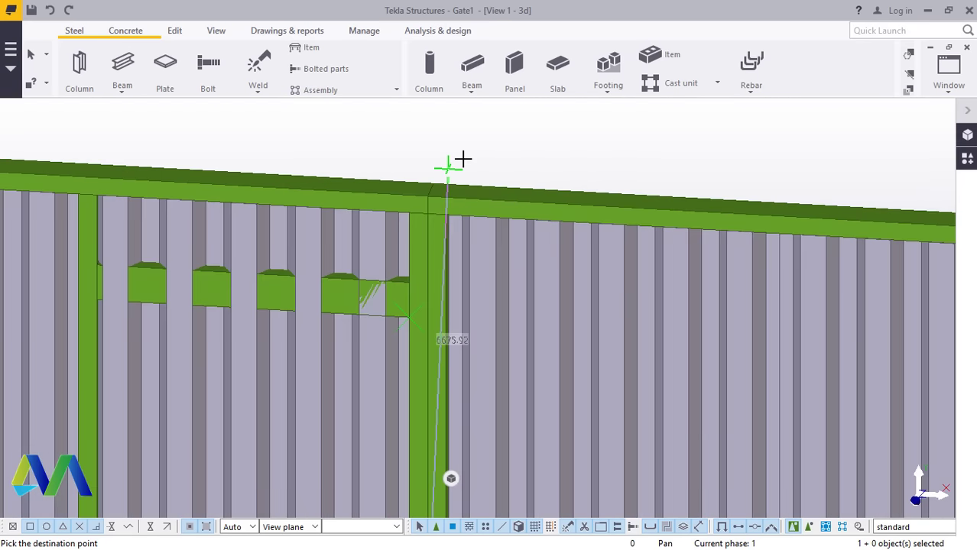
{"action": "right_click", "coordinate": [479, 142]}
{"action": "left_click", "coordinate": [520, 155]}
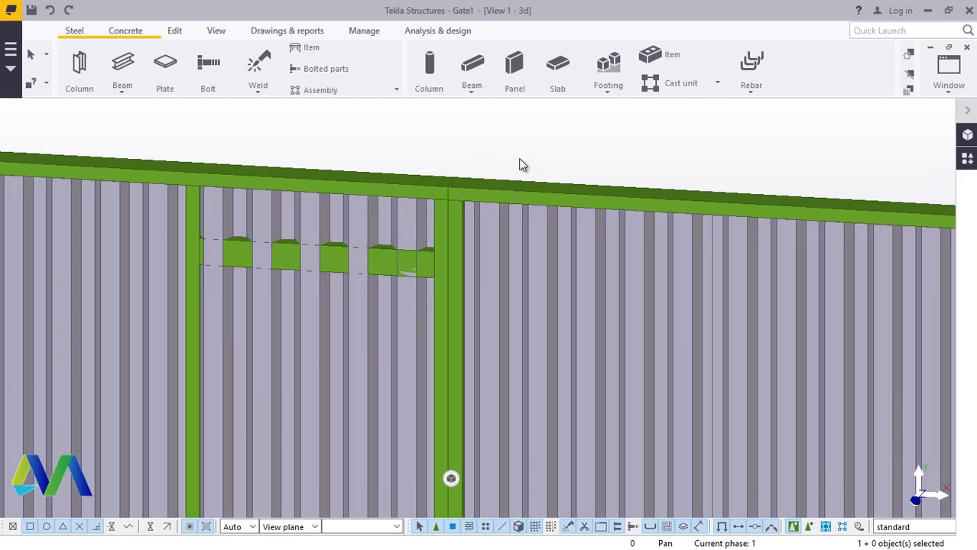
{"action": "scroll", "coordinate": [308, 174], "scroll_direction": "up", "scroll_amount": 5}
{"action": "scroll", "coordinate": [378, 167], "scroll_direction": "down", "scroll_amount": 8}
{"action": "scroll", "coordinate": [306, 260], "scroll_direction": "up", "scroll_amount": 6}
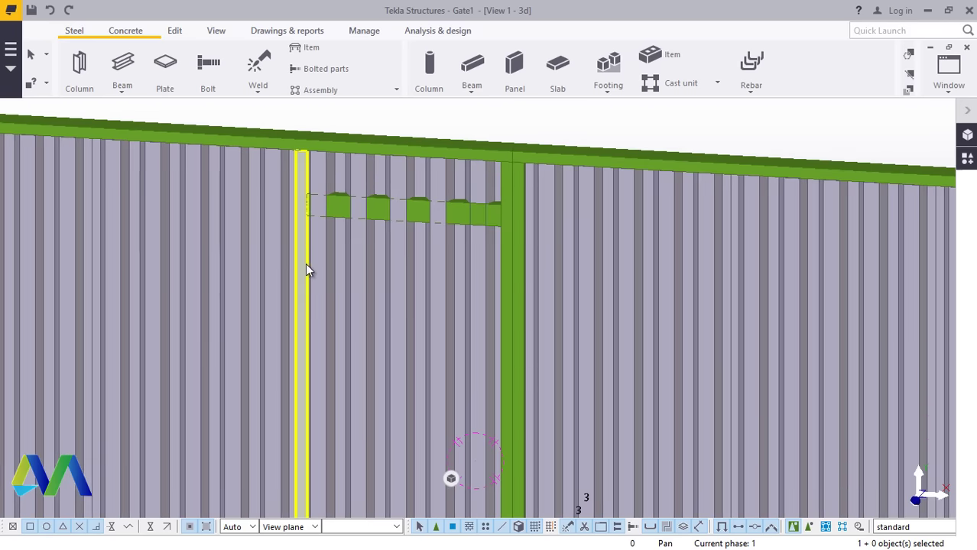
{"action": "scroll", "coordinate": [307, 258], "scroll_direction": "down", "scroll_amount": 4}
{"action": "scroll", "coordinate": [337, 432], "scroll_direction": "up", "scroll_amount": 4}
{"action": "scroll", "coordinate": [338, 432], "scroll_direction": "down", "scroll_amount": 5}
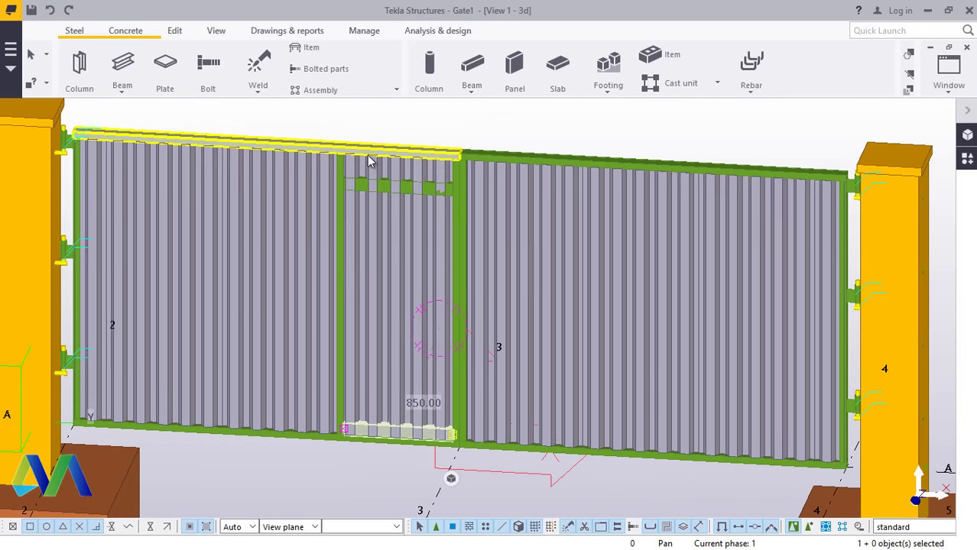
{"action": "scroll", "coordinate": [336, 202], "scroll_direction": "up", "scroll_amount": 4}
{"action": "scroll", "coordinate": [336, 202], "scroll_direction": "up", "scroll_amount": 8}
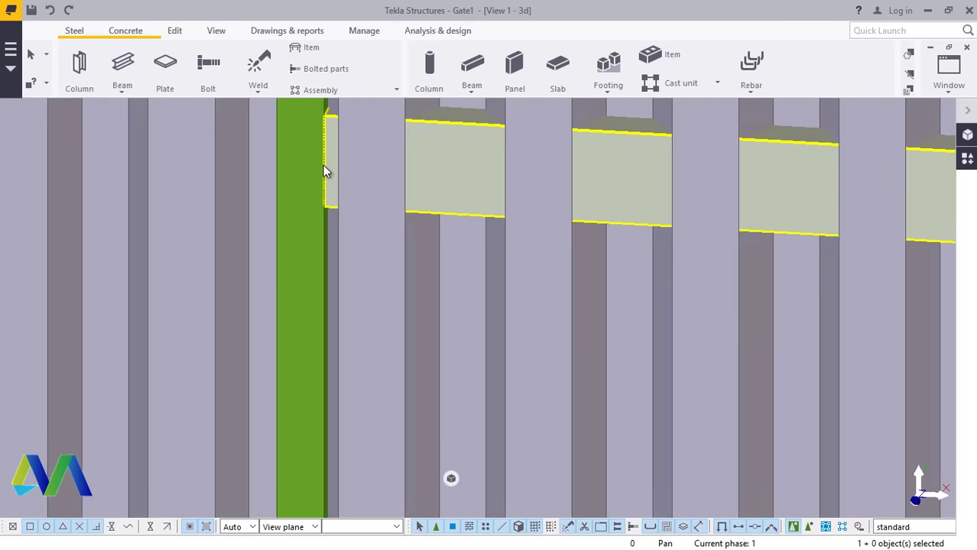
{"action": "scroll", "coordinate": [336, 226], "scroll_direction": "down", "scroll_amount": 6}
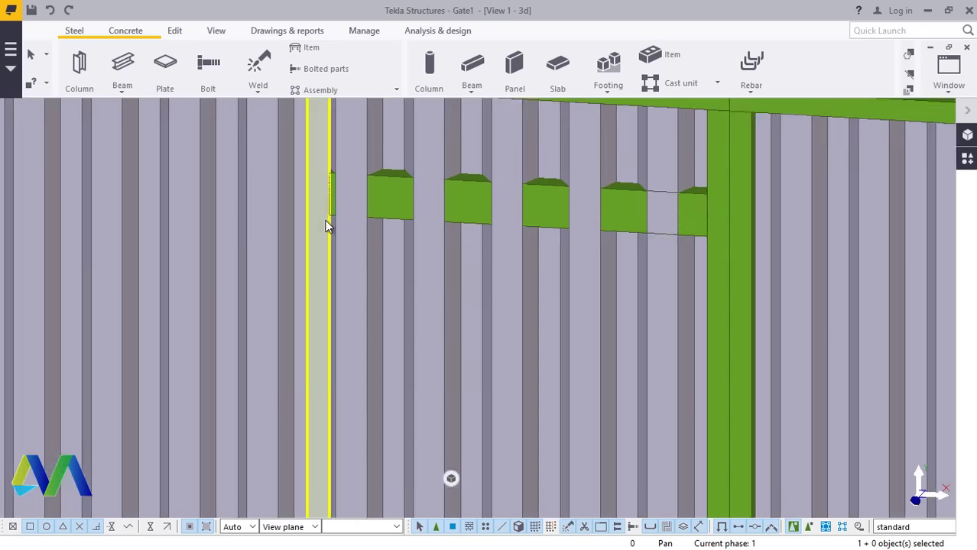
{"action": "scroll", "coordinate": [322, 127], "scroll_direction": "down", "scroll_amount": 3}
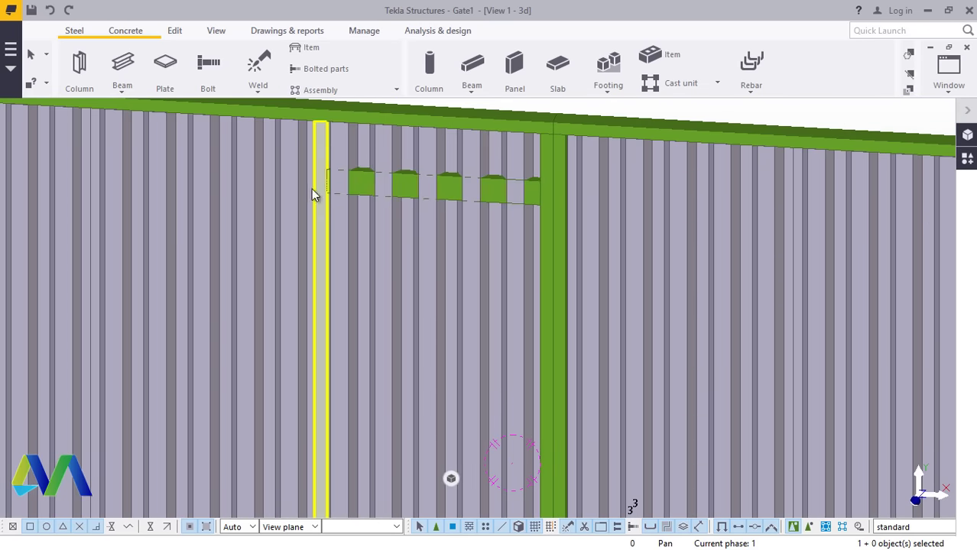
{"action": "scroll", "coordinate": [365, 184], "scroll_direction": "down", "scroll_amount": 2}
{"action": "scroll", "coordinate": [365, 183], "scroll_direction": "up", "scroll_amount": 2}
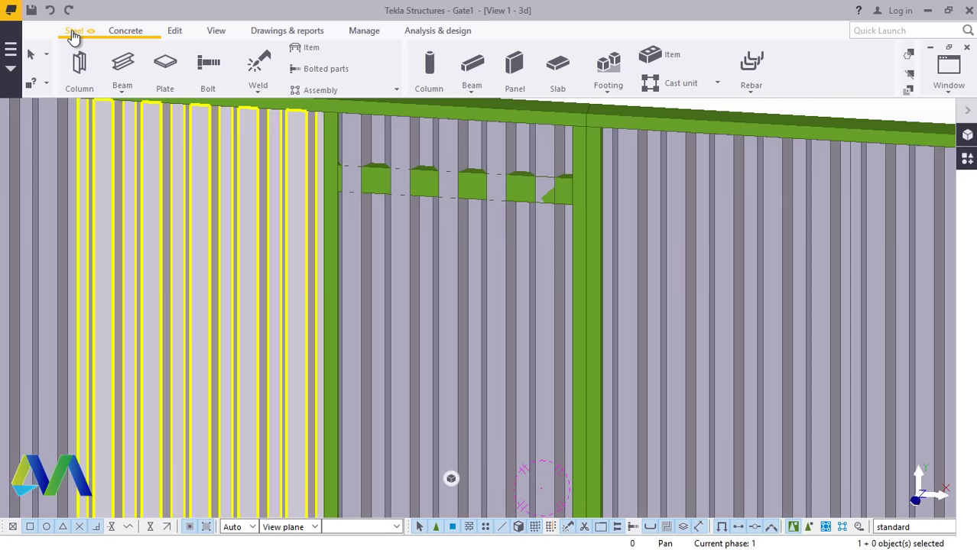
Model a vertical steel beam along the intermediate post, from the underside of the upper horizontal beam to the top of the lower one.
{"action": "left_click", "coordinate": [122, 92]}
{"action": "left_click", "coordinate": [138, 113]}
{"action": "scroll", "coordinate": [340, 185], "scroll_direction": "up", "scroll_amount": 5}
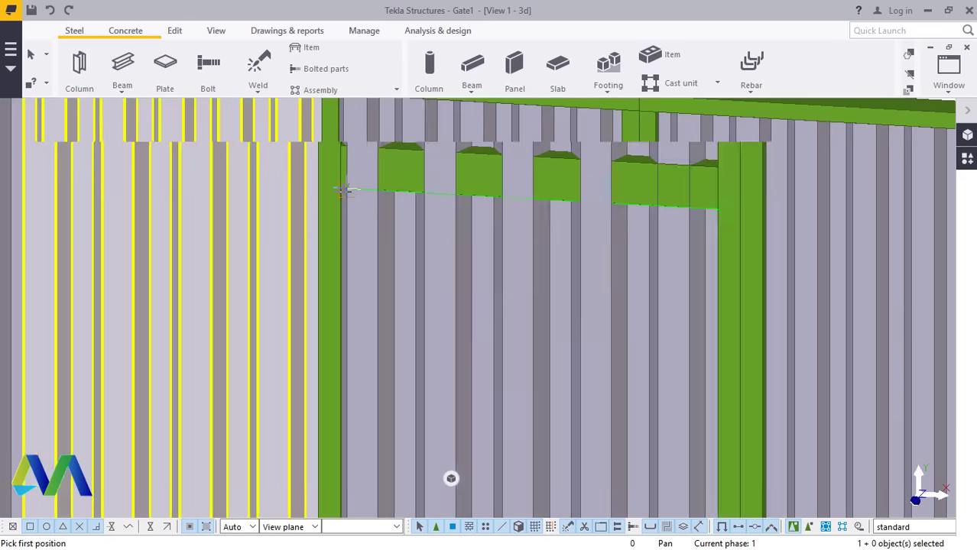
{"action": "scroll", "coordinate": [342, 185], "scroll_direction": "up", "scroll_amount": 3}
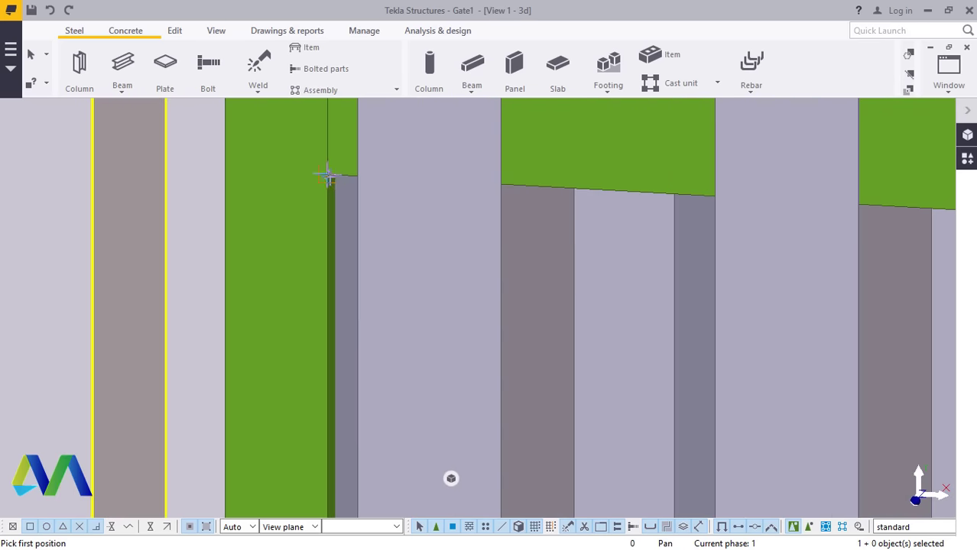
{"action": "left_click", "coordinate": [327, 175]}
{"action": "scroll", "coordinate": [326, 176], "scroll_direction": "down", "scroll_amount": 8}
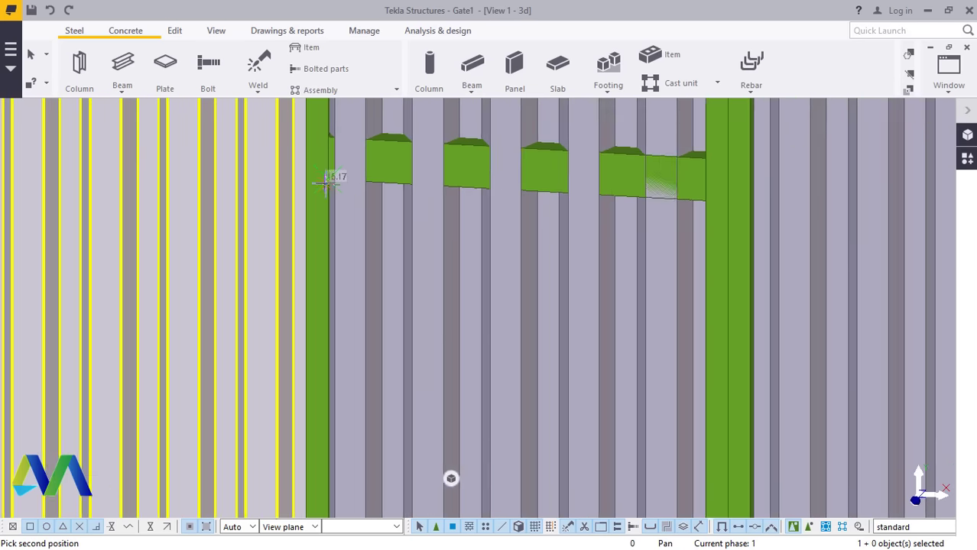
{"action": "scroll", "coordinate": [326, 182], "scroll_direction": "down", "scroll_amount": 3}
{"action": "scroll", "coordinate": [325, 416], "scroll_direction": "up", "scroll_amount": 6}
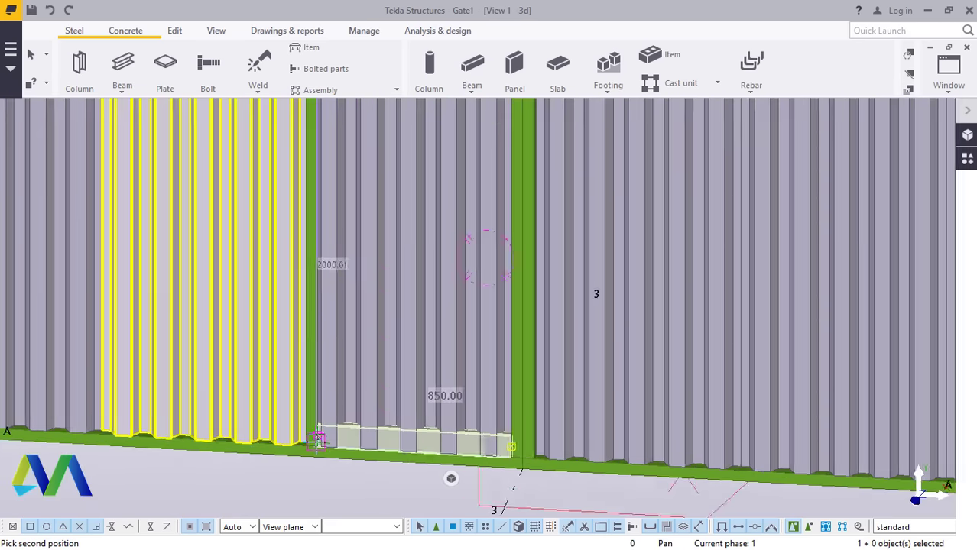
{"action": "scroll", "coordinate": [319, 434], "scroll_direction": "up", "scroll_amount": 6}
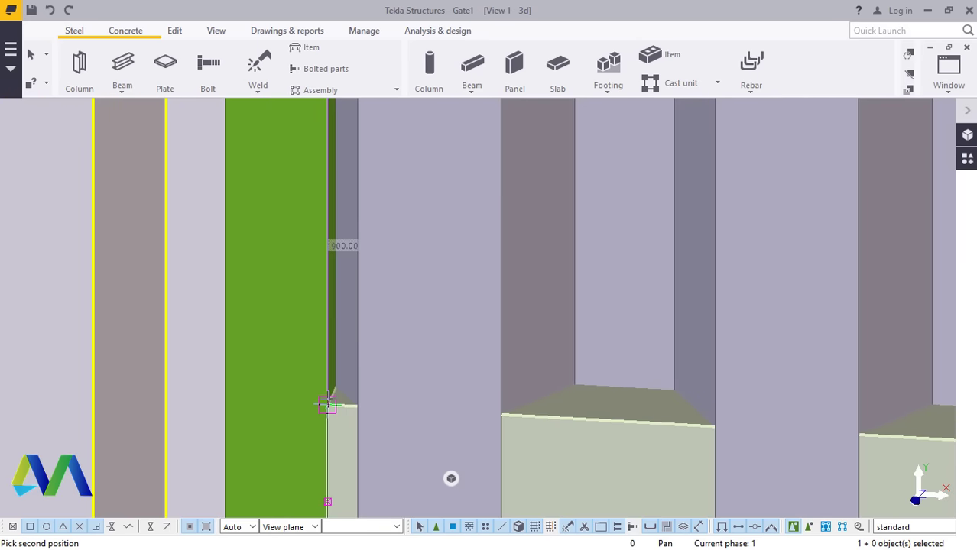
Move the new vertical beam 50 mm sideways so it stands beside the intermediate post, inside the framed opening.
{"action": "right_click", "coordinate": [287, 280]}
{"action": "left_click", "coordinate": [321, 286]}
{"action": "left_click", "coordinate": [340, 275]}
{"action": "right_click", "coordinate": [341, 274]}
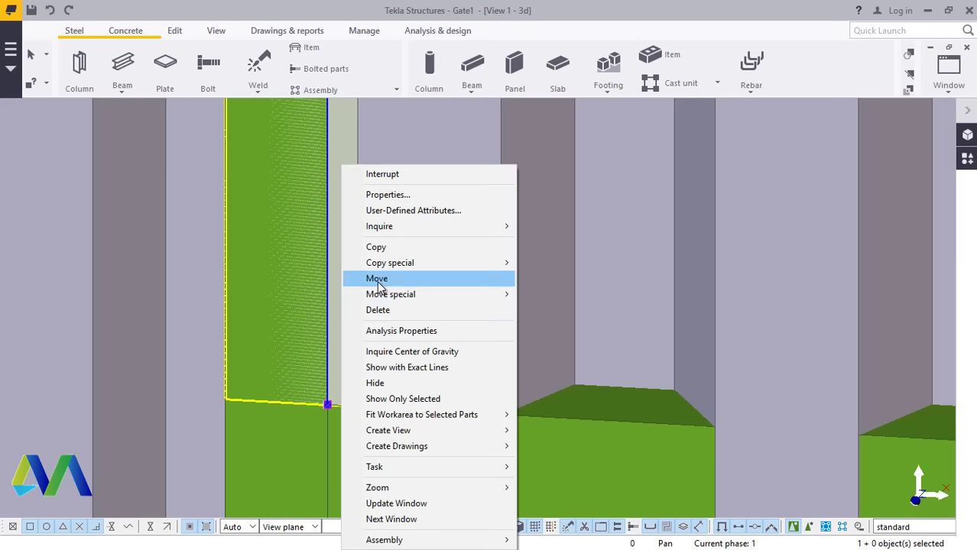
{"action": "left_click", "coordinate": [400, 279]}
{"action": "scroll", "coordinate": [234, 394], "scroll_direction": "up", "scroll_amount": 3}
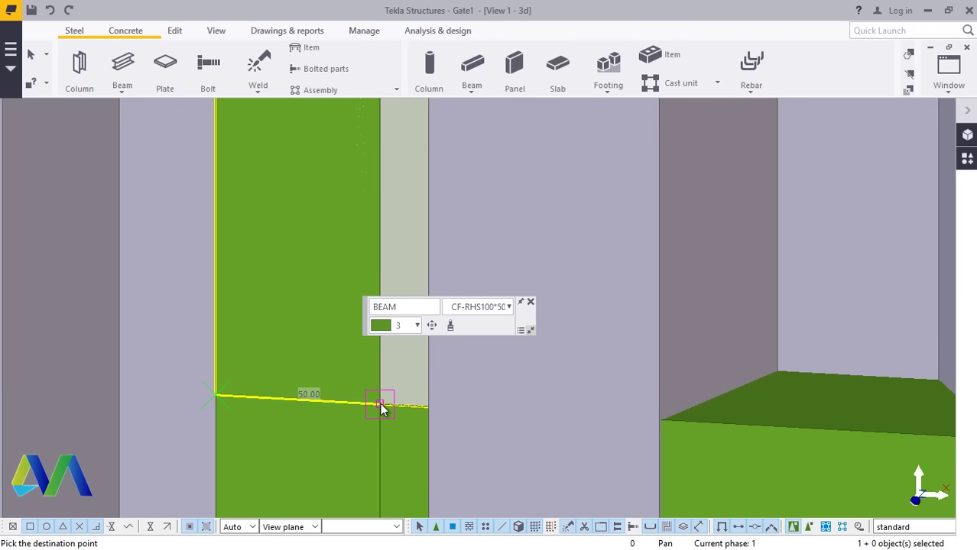
{"action": "scroll", "coordinate": [382, 409], "scroll_direction": "down", "scroll_amount": 8}
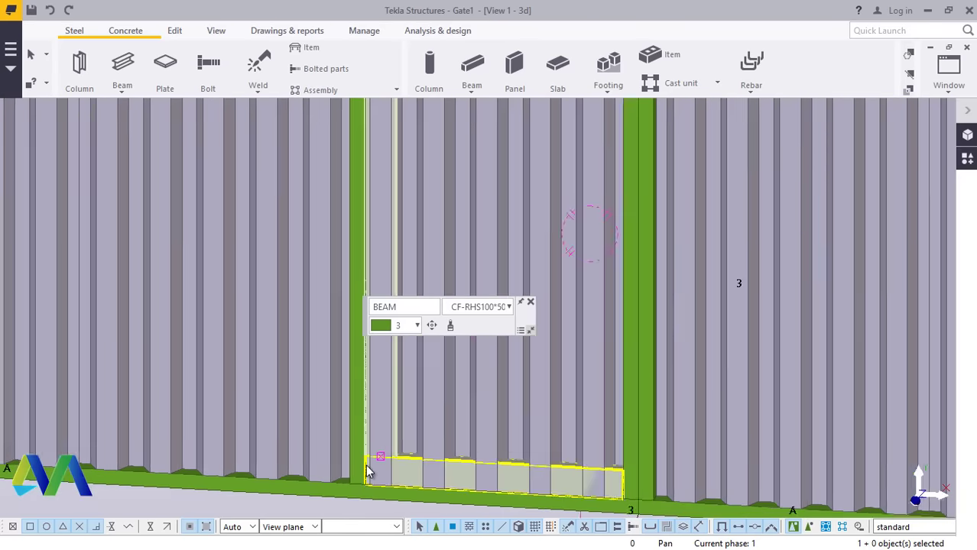
{"action": "scroll", "coordinate": [365, 462], "scroll_direction": "down", "scroll_amount": 6}
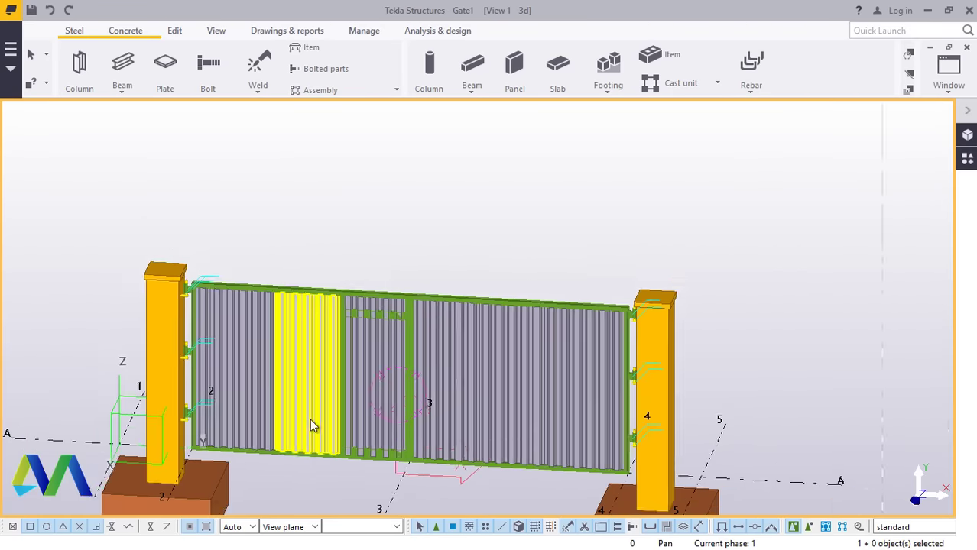
Move all the corrugated sheets of both gate leaves 20 mm toward the back of the frame, along the top rail's depth.
{"action": "scroll", "coordinate": [493, 435], "scroll_direction": "up", "scroll_amount": 2}
{"action": "scroll", "coordinate": [428, 407], "scroll_direction": "up", "scroll_amount": 2}
{"action": "scroll", "coordinate": [576, 423], "scroll_direction": "down", "scroll_amount": 1}
{"action": "scroll", "coordinate": [629, 385], "scroll_direction": "up", "scroll_amount": 3}
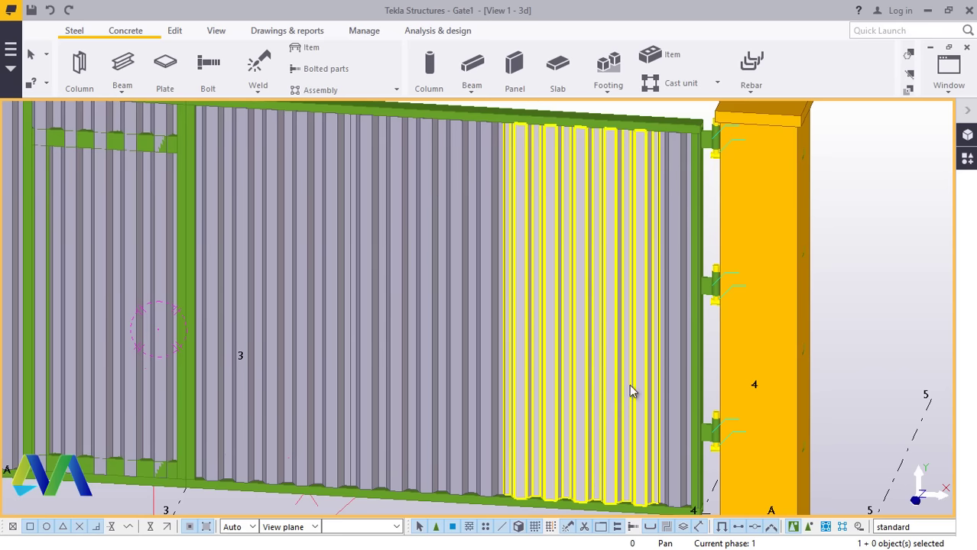
{"action": "left_click", "coordinate": [669, 340]}
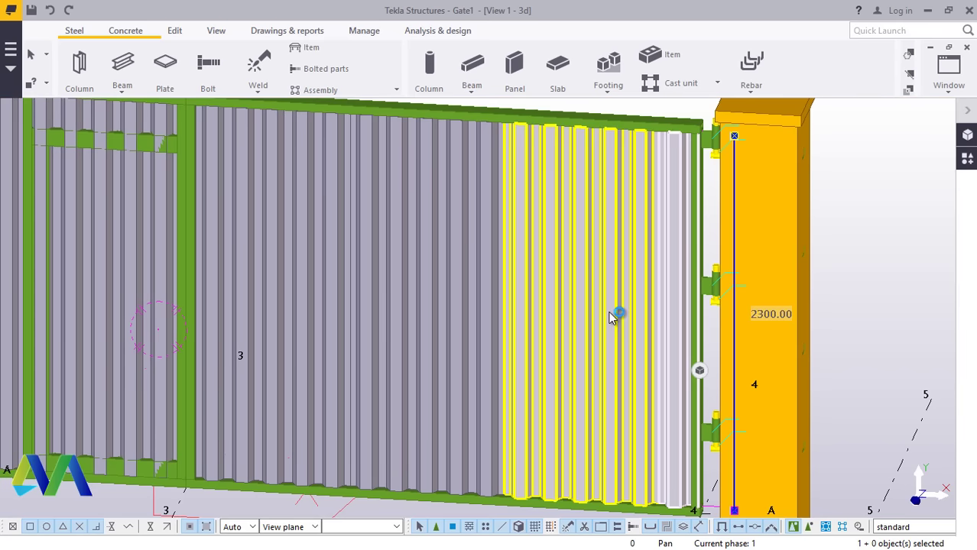
{"action": "left_click", "coordinate": [417, 299], "text": "ctrl"}
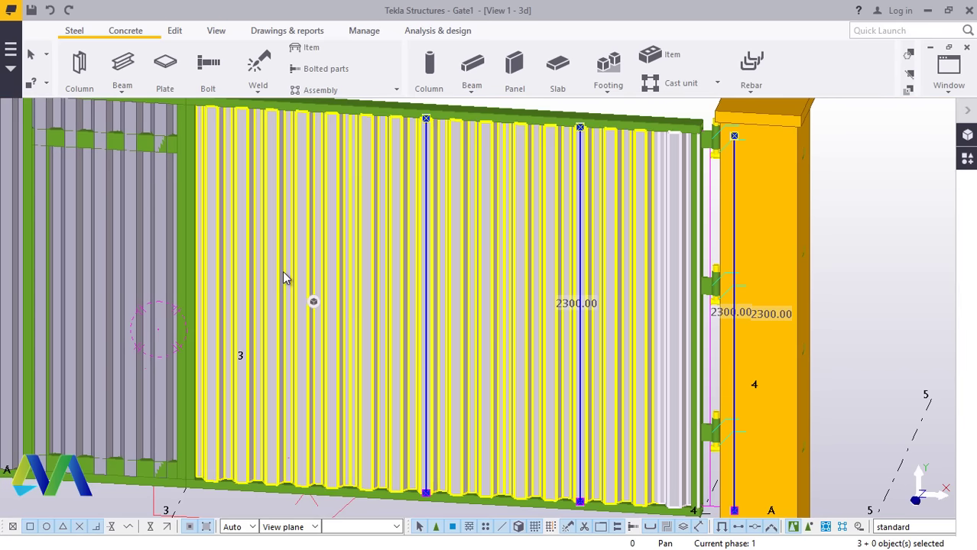
{"action": "left_click", "coordinate": [149, 251], "text": "ctrl"}
{"action": "scroll", "coordinate": [537, 280], "scroll_direction": "down", "scroll_amount": 4}
{"action": "scroll", "coordinate": [201, 286], "scroll_direction": "up", "scroll_amount": 4}
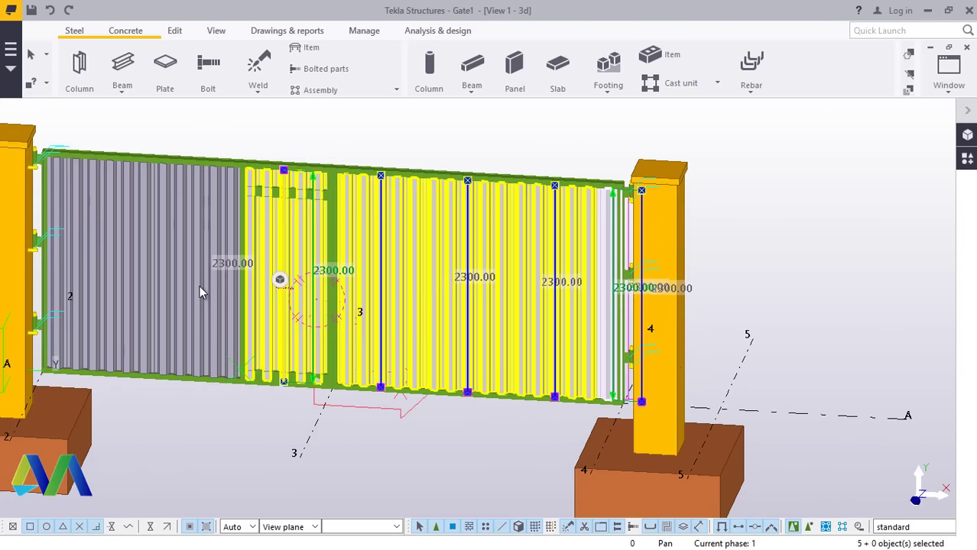
{"action": "left_click", "coordinate": [157, 253], "text": "ctrl"}
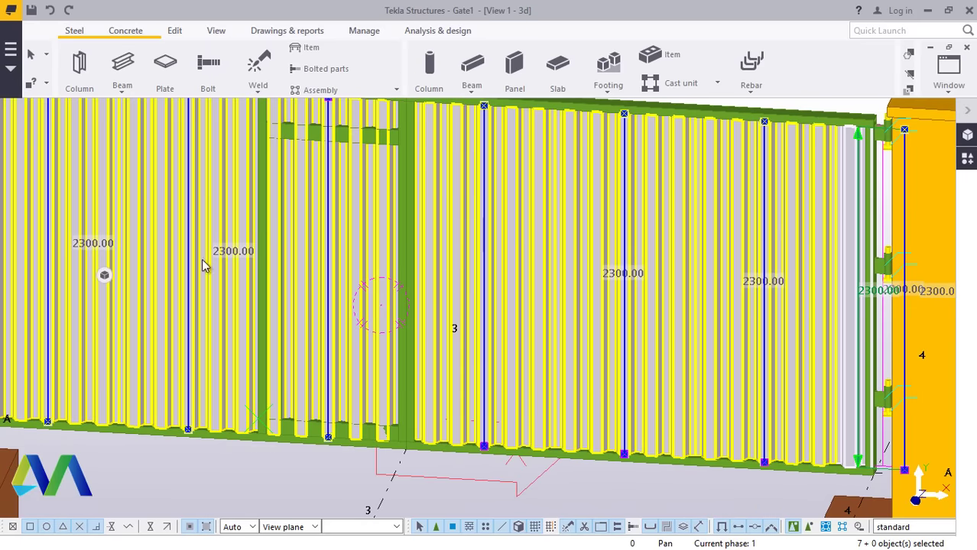
{"action": "scroll", "coordinate": [169, 255], "scroll_direction": "down", "scroll_amount": 4}
{"action": "scroll", "coordinate": [102, 232], "scroll_direction": "up", "scroll_amount": 3}
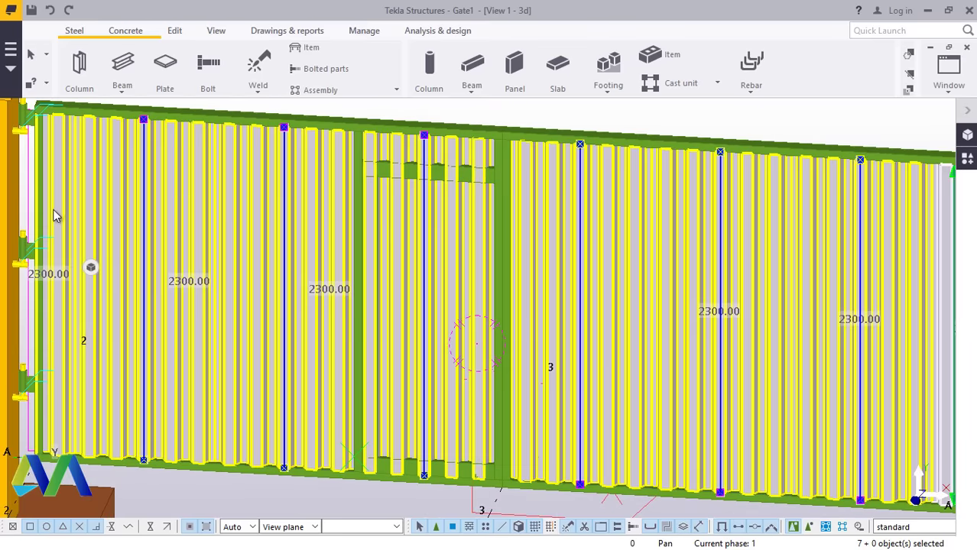
{"action": "scroll", "coordinate": [178, 275], "scroll_direction": "down", "scroll_amount": 4}
{"action": "scroll", "coordinate": [501, 214], "scroll_direction": "up", "scroll_amount": 6}
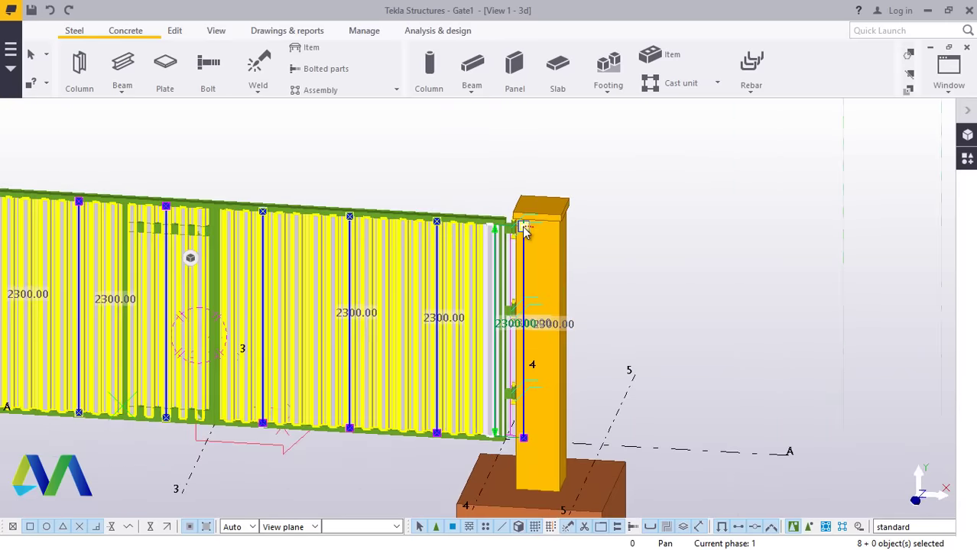
{"action": "scroll", "coordinate": [501, 212], "scroll_direction": "up", "scroll_amount": 5}
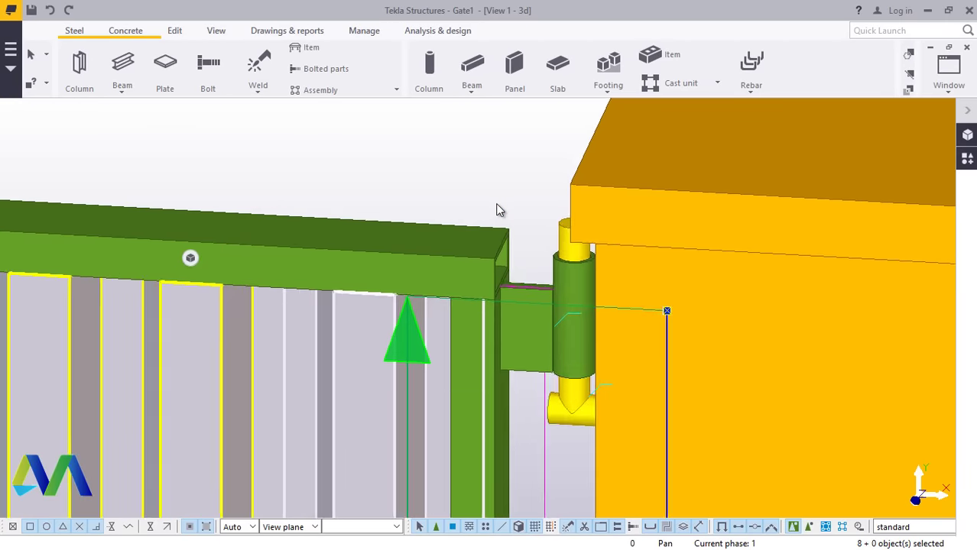
{"action": "right_click", "coordinate": [422, 155]}
{"action": "left_click", "coordinate": [476, 213]}
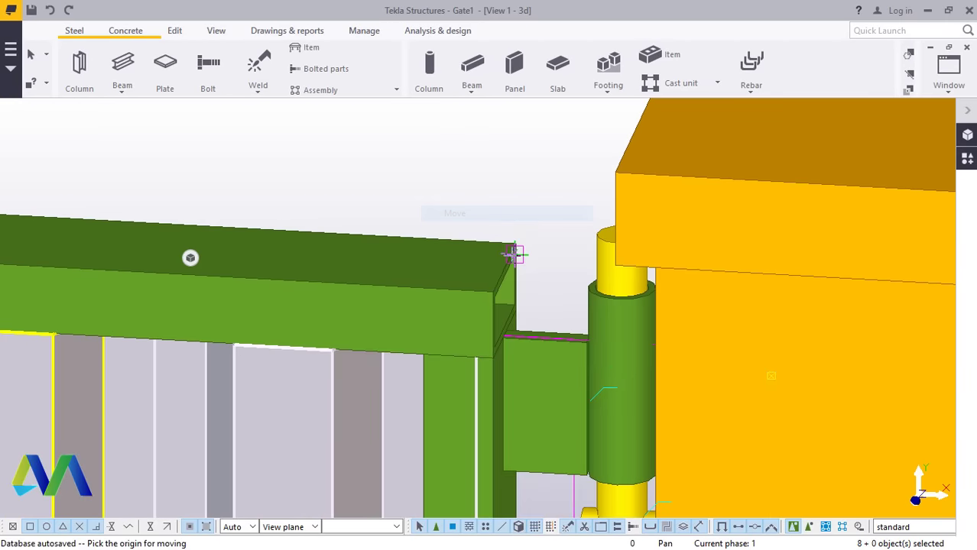
{"action": "scroll", "coordinate": [508, 283], "scroll_direction": "up", "scroll_amount": 4}
{"action": "scroll", "coordinate": [483, 300], "scroll_direction": "up", "scroll_amount": 3}
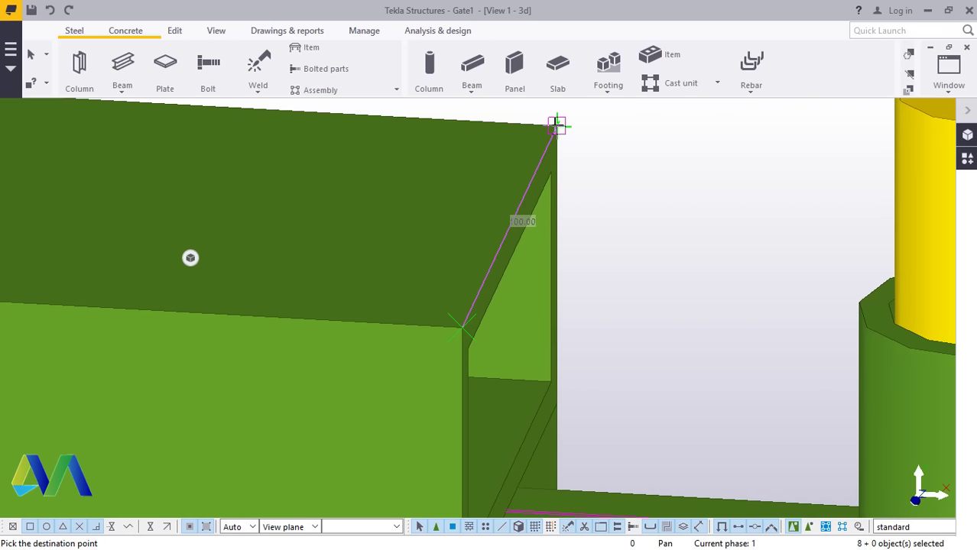
{"action": "type", "text": "20"}
{"action": "key", "text": "Return"}
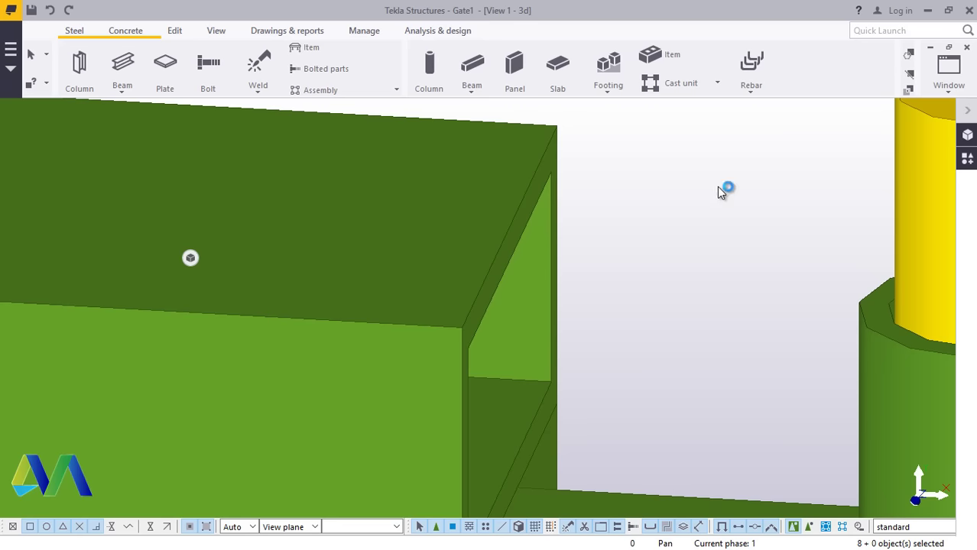
{"action": "right_click", "coordinate": [719, 177]}
{"action": "left_click", "coordinate": [751, 184]}
{"action": "scroll", "coordinate": [622, 223], "scroll_direction": "down", "scroll_amount": 8}
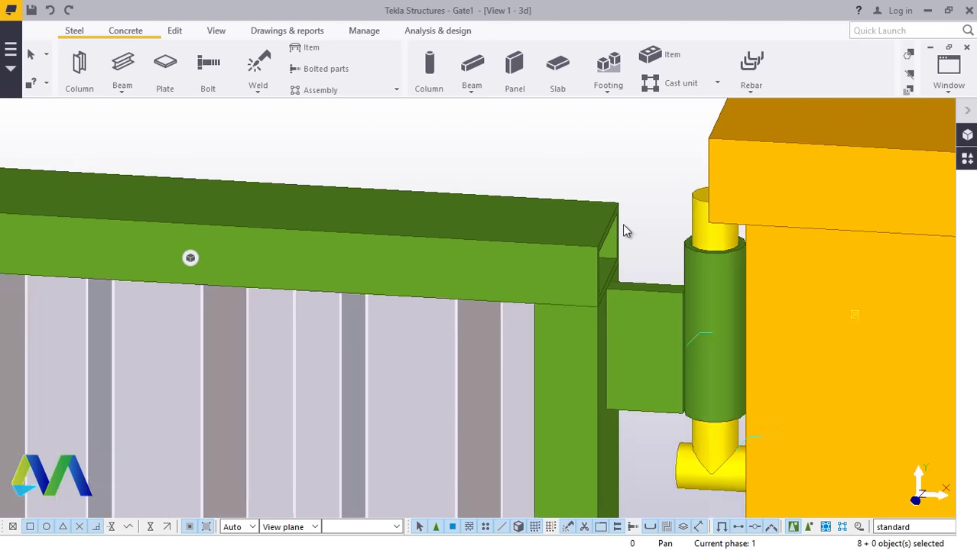
{"action": "scroll", "coordinate": [518, 243], "scroll_direction": "down", "scroll_amount": 5}
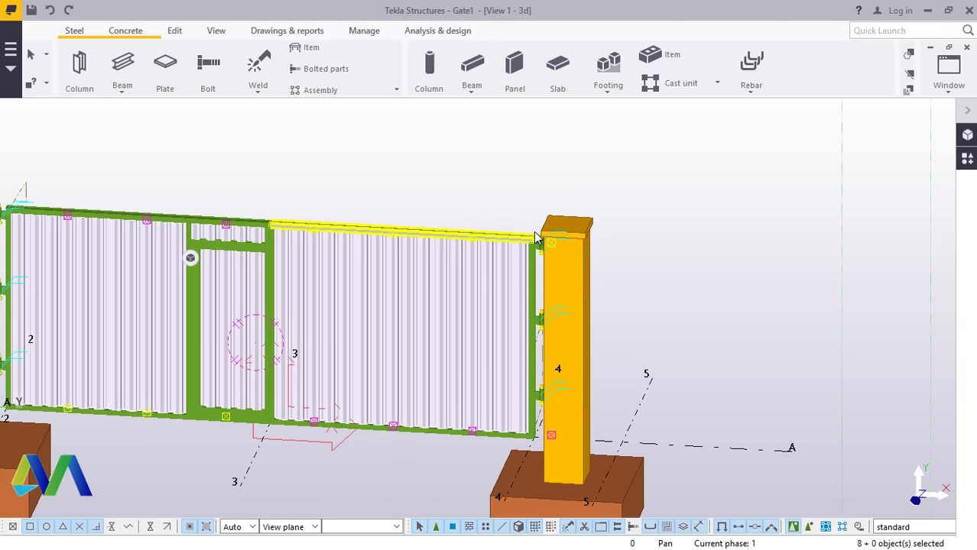
{"action": "left_click", "coordinate": [776, 266]}
Redraw the view and rotate the model to inspect the opposite side of the framed section at grid line 3.
{"action": "scroll", "coordinate": [138, 423], "scroll_direction": "up", "scroll_amount": 6}
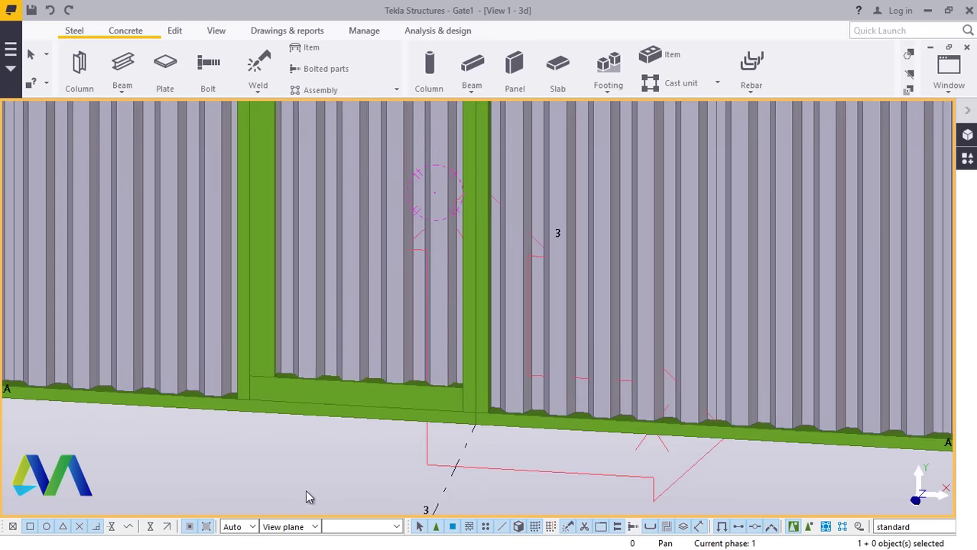
{"action": "right_click", "coordinate": [305, 488]}
{"action": "left_click", "coordinate": [357, 392]}
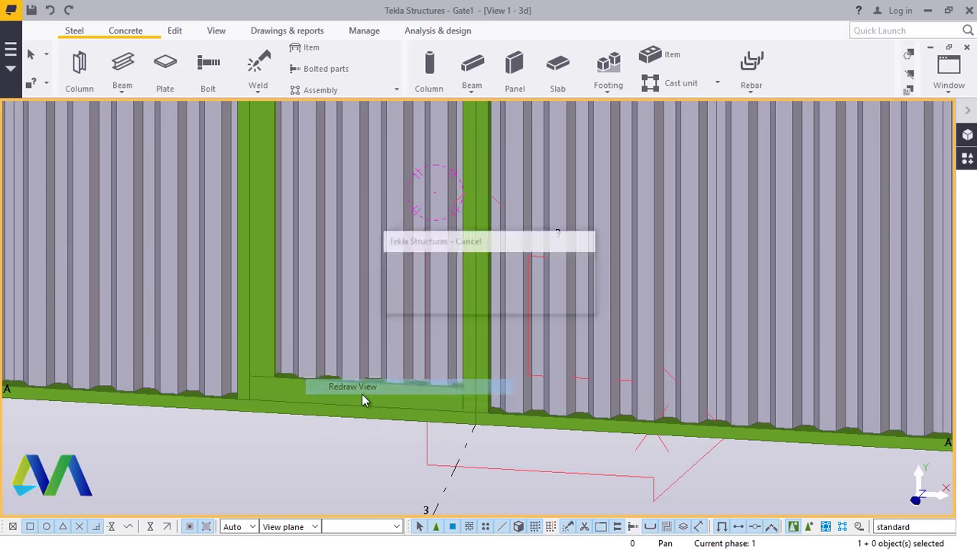
{"action": "left_click", "coordinate": [216, 32]}
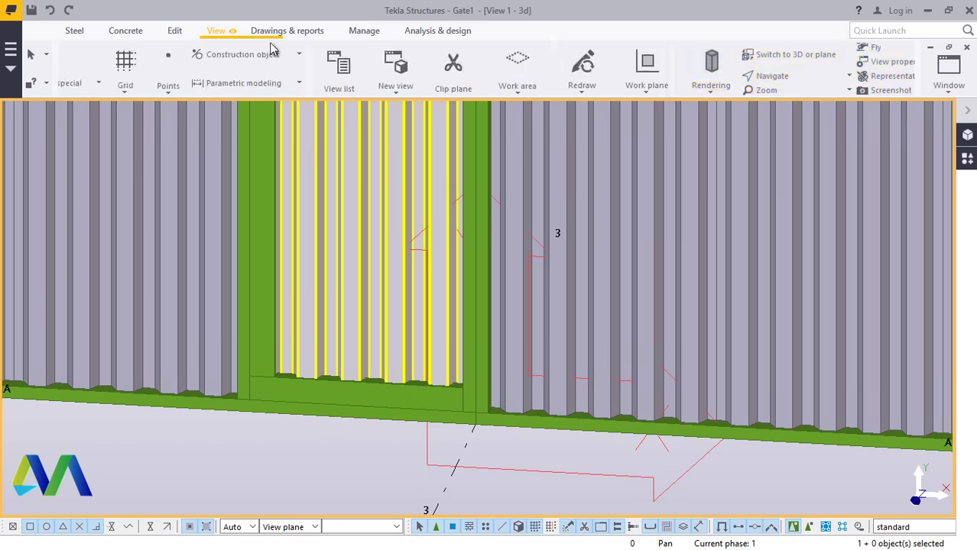
{"action": "left_click", "coordinate": [526, 76]}
{"action": "left_click", "coordinate": [552, 98]}
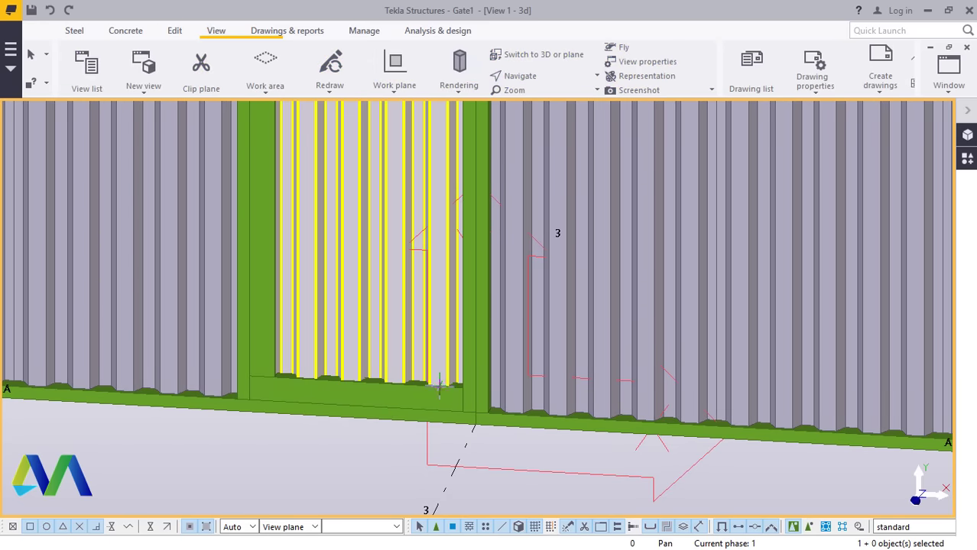
{"action": "left_click_drag", "start_coordinate": [443, 376], "coordinate": [55, 370]}
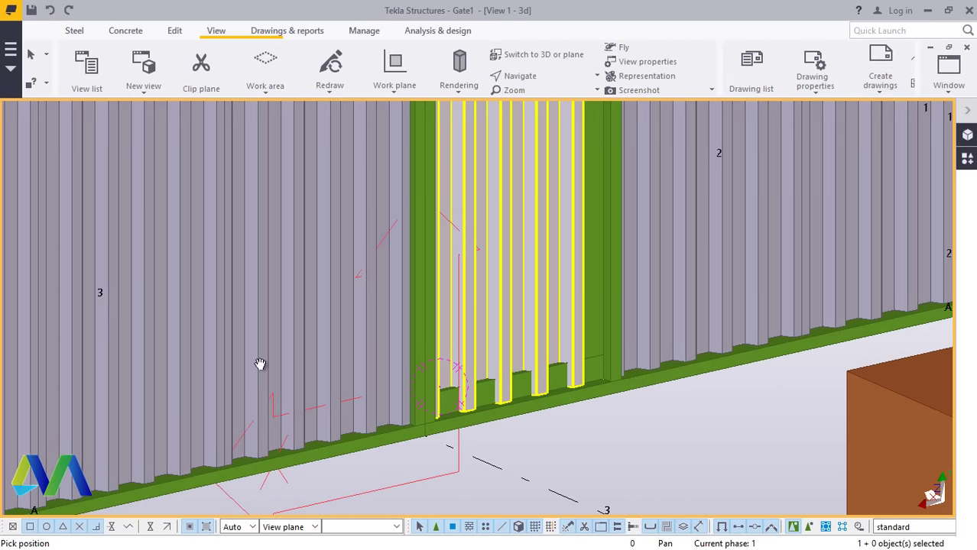
Set the door section's lower horizontal beam to rotation Top and depth position Behind, so its 50 mm side stands upright.
{"action": "scroll", "coordinate": [505, 385], "scroll_direction": "up", "scroll_amount": 4}
{"action": "scroll", "coordinate": [570, 380], "scroll_direction": "down", "scroll_amount": 8}
{"action": "scroll", "coordinate": [576, 371], "scroll_direction": "up", "scroll_amount": 5}
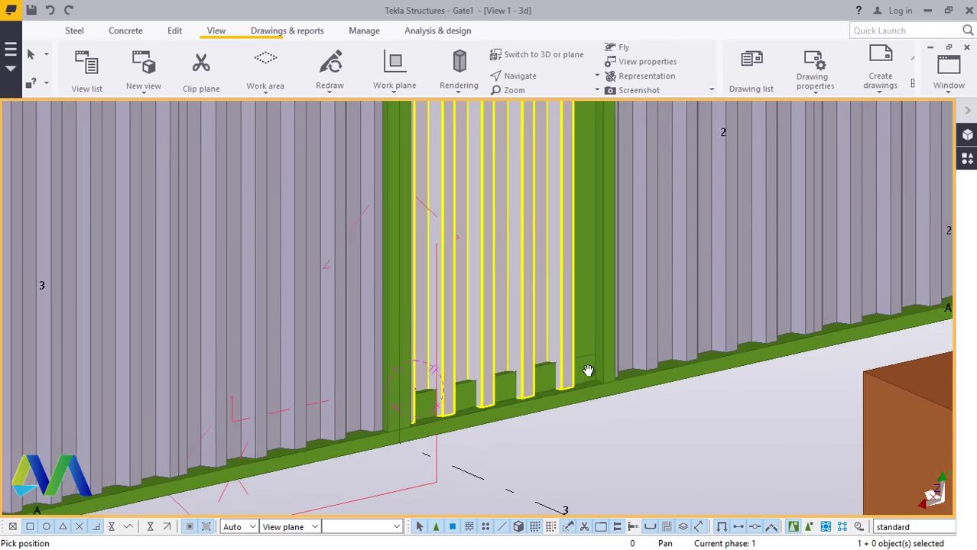
{"action": "scroll", "coordinate": [586, 372], "scroll_direction": "up", "scroll_amount": 5}
{"action": "right_click", "coordinate": [576, 374]}
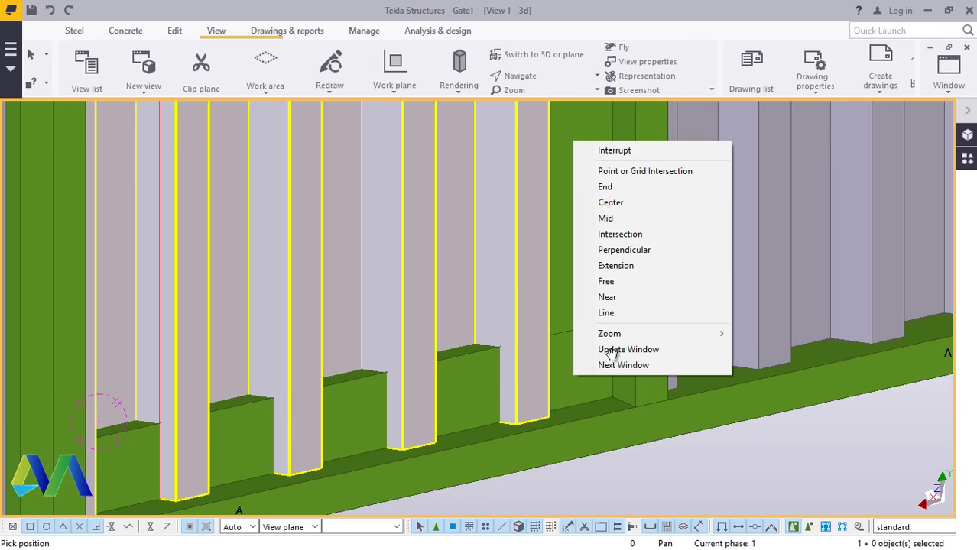
{"action": "left_click", "coordinate": [615, 155]}
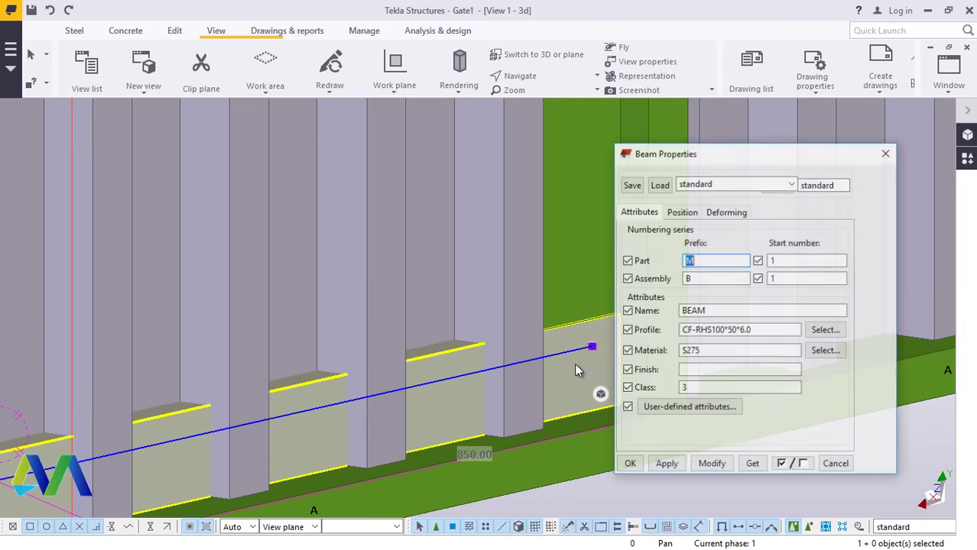
{"action": "scroll", "coordinate": [370, 380], "scroll_direction": "down", "scroll_amount": 3}
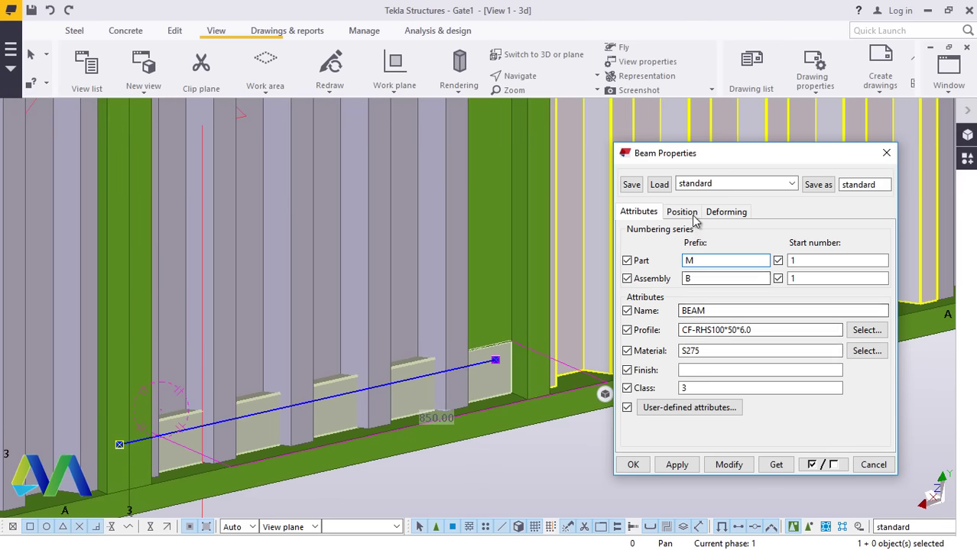
{"action": "left_click", "coordinate": [683, 213]}
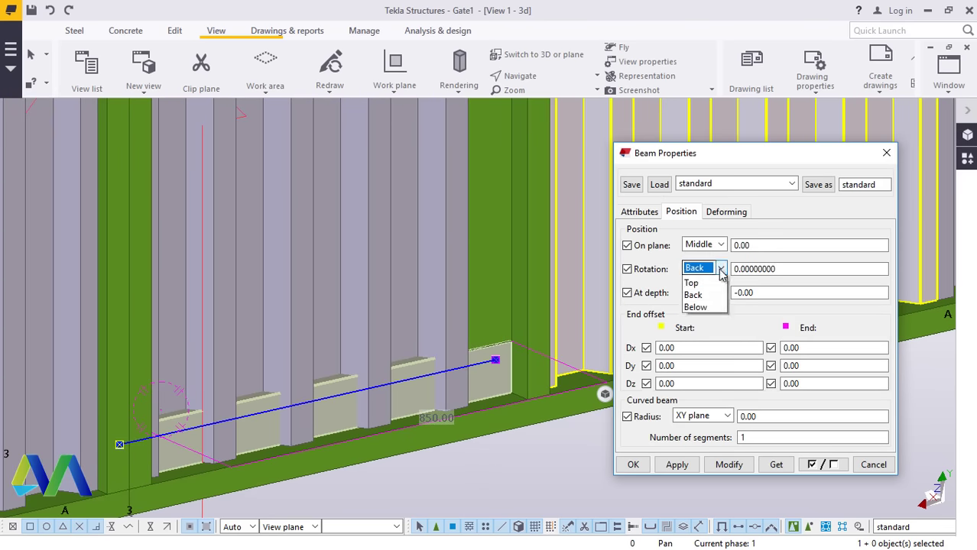
{"action": "left_click", "coordinate": [728, 465]}
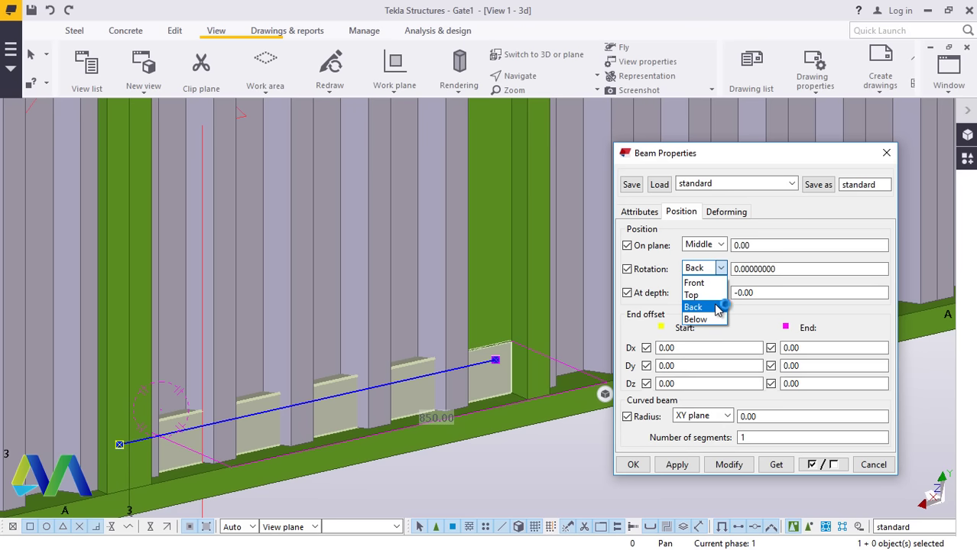
{"action": "left_click", "coordinate": [722, 466]}
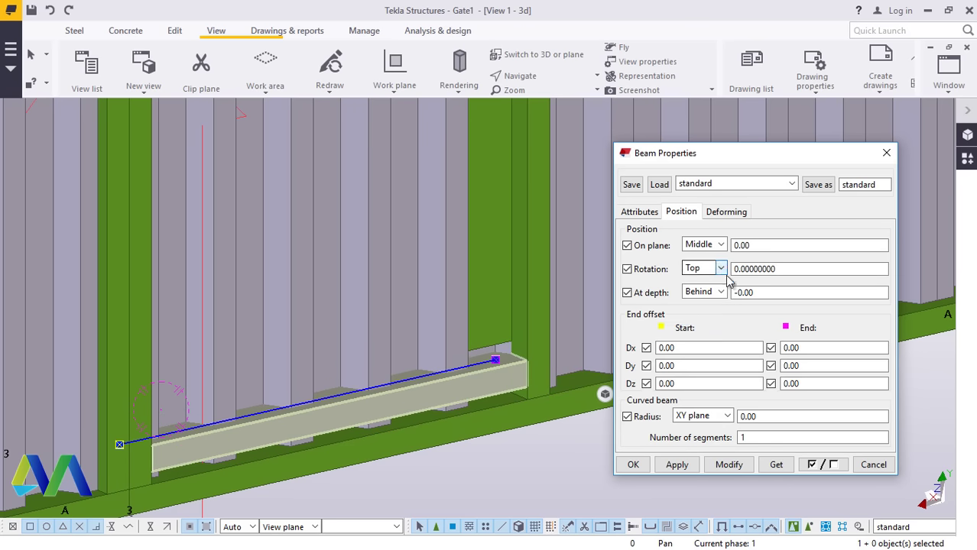
{"action": "left_click", "coordinate": [727, 464]}
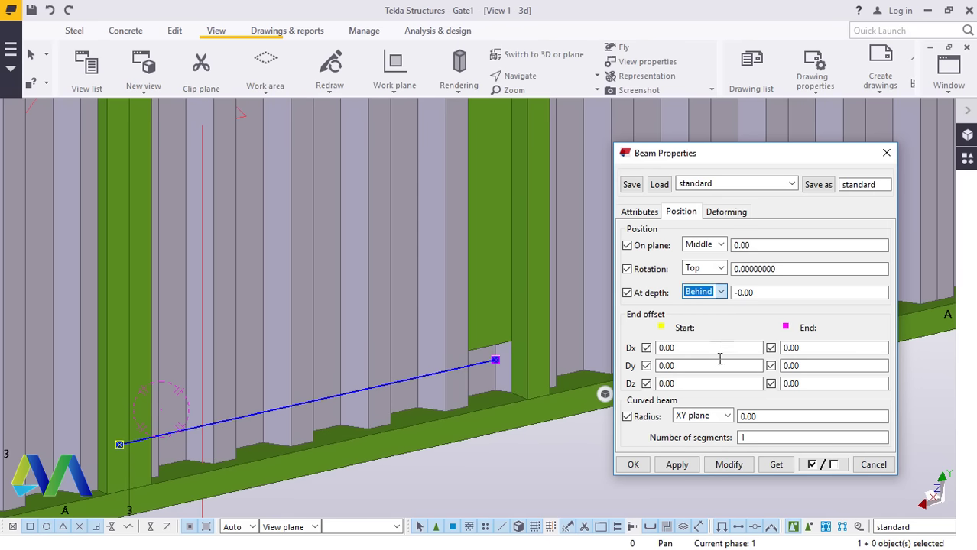
{"action": "left_click", "coordinate": [726, 466]}
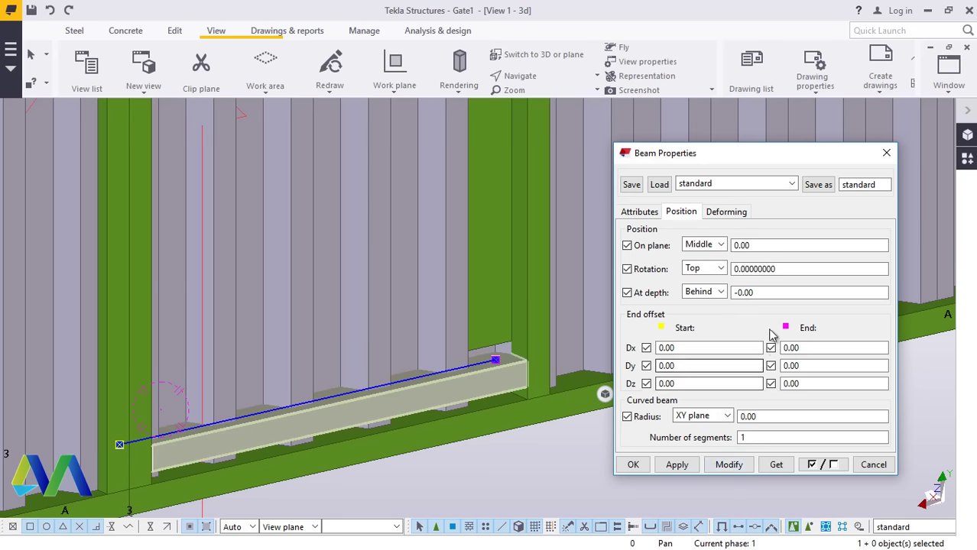
{"action": "left_click", "coordinate": [633, 467]}
Move the lower horizontal beam down so it rests on the gate's bottom rail at the foot of the intermediate post.
{"action": "scroll", "coordinate": [498, 390], "scroll_direction": "up", "scroll_amount": 5}
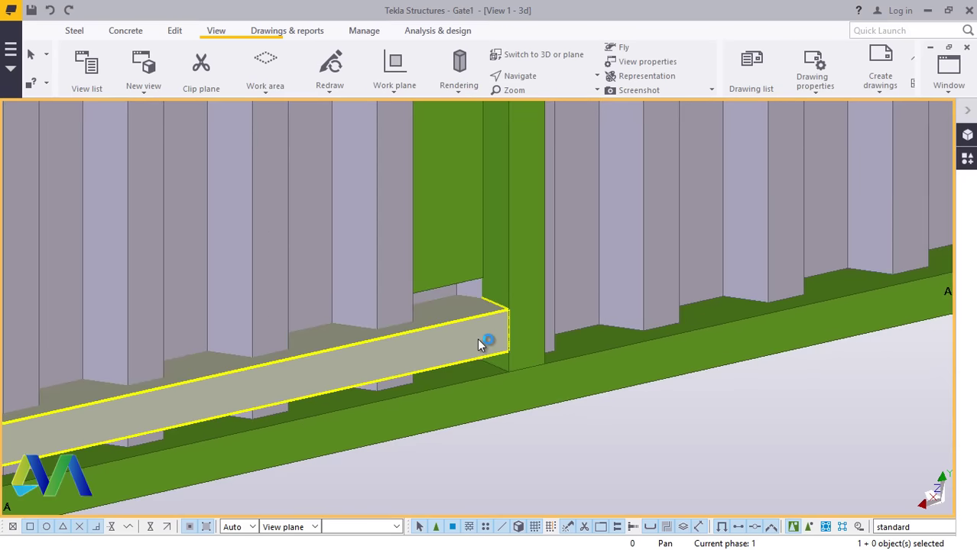
{"action": "right_click", "coordinate": [477, 338]}
{"action": "left_click", "coordinate": [519, 279]}
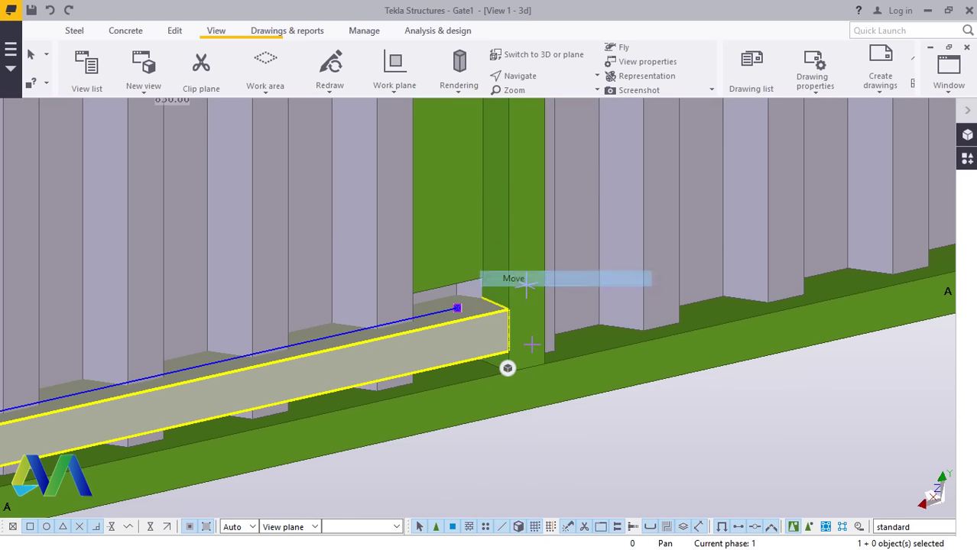
{"action": "scroll", "coordinate": [529, 360], "scroll_direction": "up", "scroll_amount": 3}
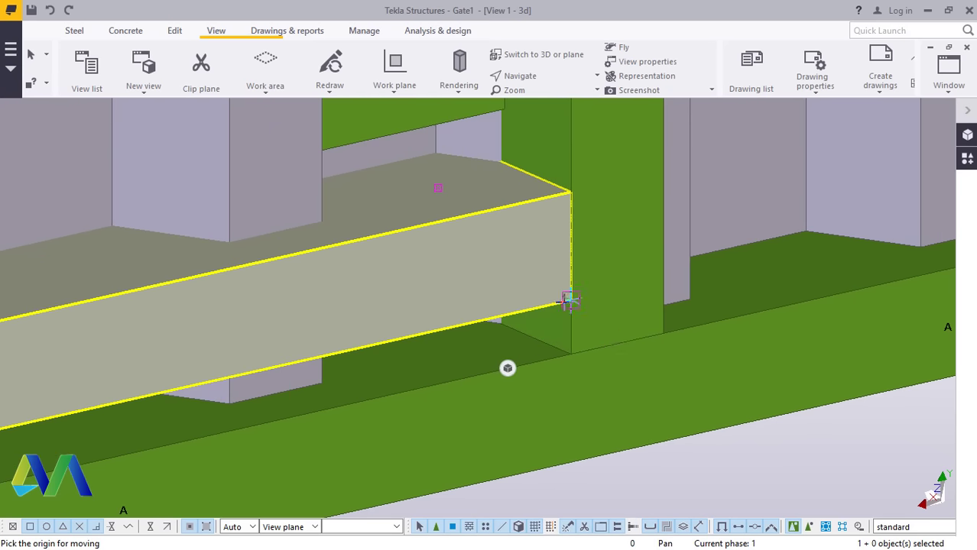
{"action": "left_click", "coordinate": [570, 354]}
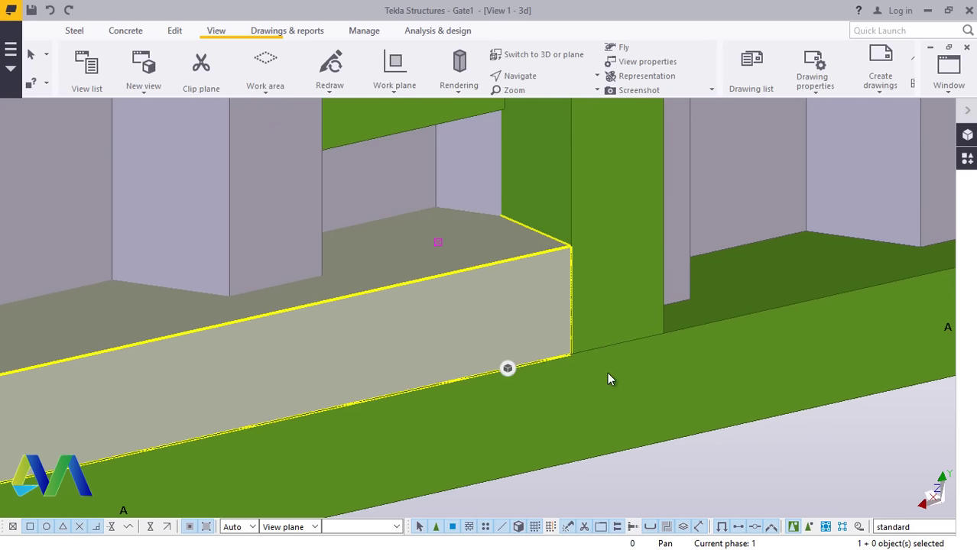
{"action": "left_click", "coordinate": [811, 503]}
Stretch the lower end of the vertical beam beside the post down to the lower horizontal beam, making it 1970 mm long.
{"action": "scroll", "coordinate": [673, 489], "scroll_direction": "down", "scroll_amount": 3}
{"action": "scroll", "coordinate": [609, 352], "scroll_direction": "up", "scroll_amount": 1}
{"action": "left_click", "coordinate": [578, 306]}
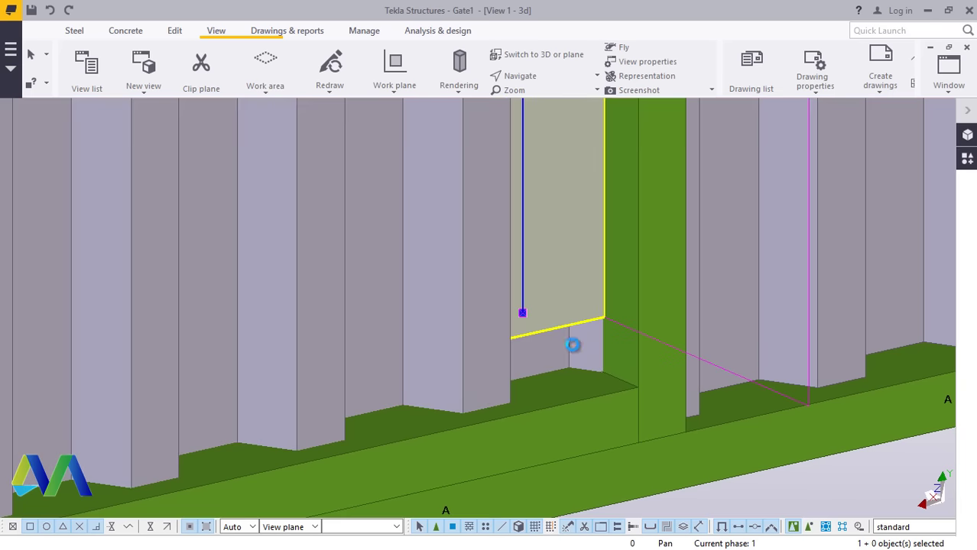
{"action": "scroll", "coordinate": [573, 345], "scroll_direction": "up", "scroll_amount": 2}
{"action": "left_click_drag", "start_coordinate": [507, 318], "coordinate": [512, 357]}
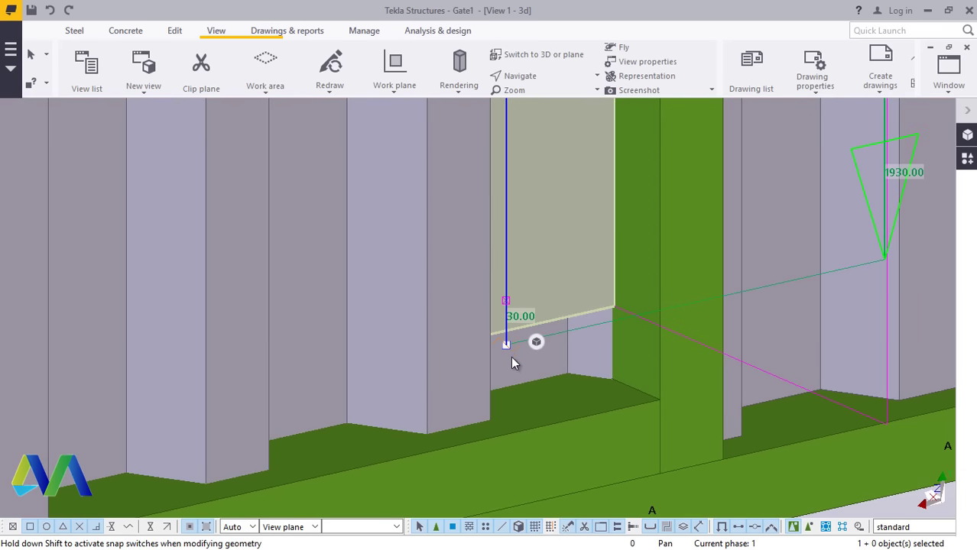
{"action": "left_click_drag", "start_coordinate": [511, 405], "coordinate": [512, 405]}
{"action": "middle_click_drag", "start_coordinate": [565, 409], "coordinate": [594, 405], "text": "ctrl"}
{"action": "scroll", "coordinate": [598, 406], "scroll_direction": "down", "scroll_amount": 2}
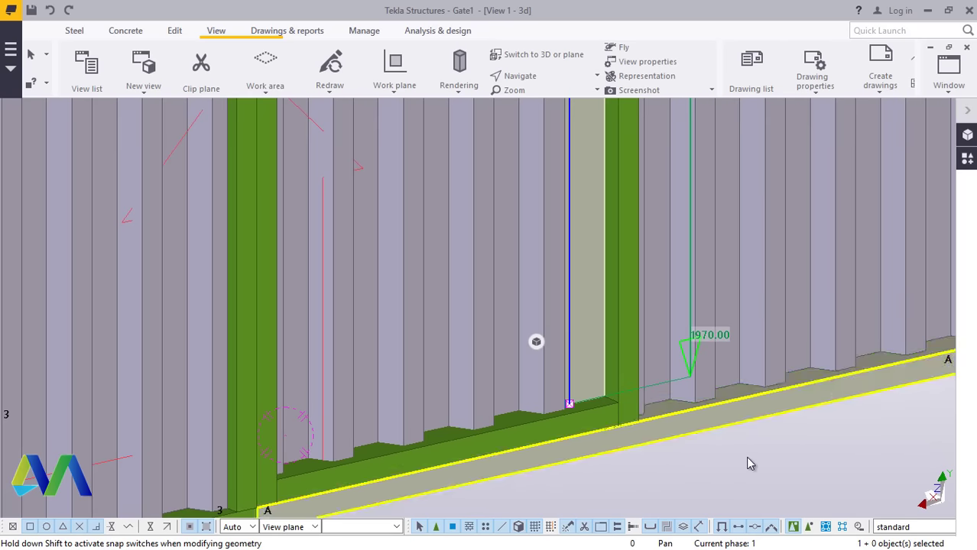
{"action": "left_click", "coordinate": [764, 463]}
Delete the upper horizontal beam that crosses the door section just below the top rail.
{"action": "scroll", "coordinate": [759, 464], "scroll_direction": "down", "scroll_amount": 1}
{"action": "scroll", "coordinate": [778, 469], "scroll_direction": "down", "scroll_amount": 5}
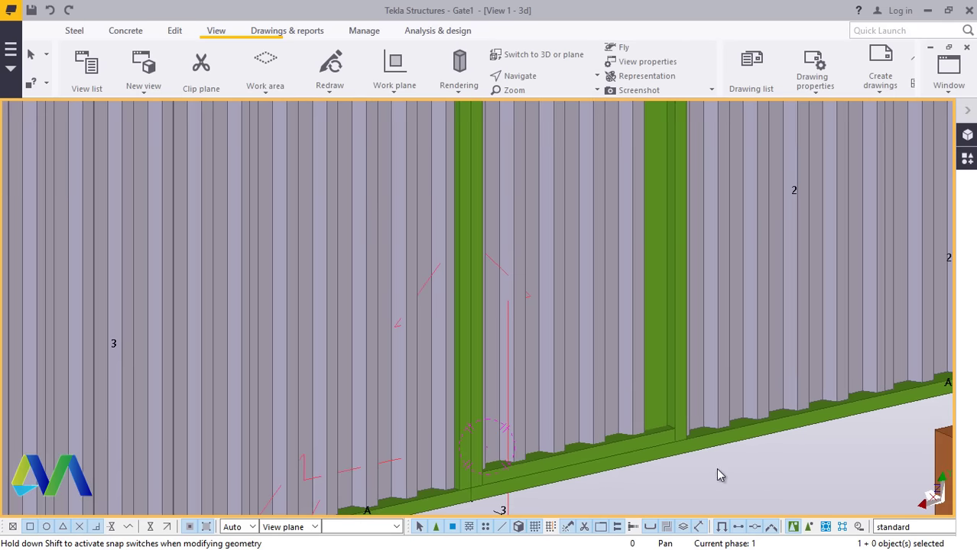
{"action": "scroll", "coordinate": [637, 250], "scroll_direction": "up", "scroll_amount": 4}
{"action": "scroll", "coordinate": [638, 251], "scroll_direction": "up", "scroll_amount": 6}
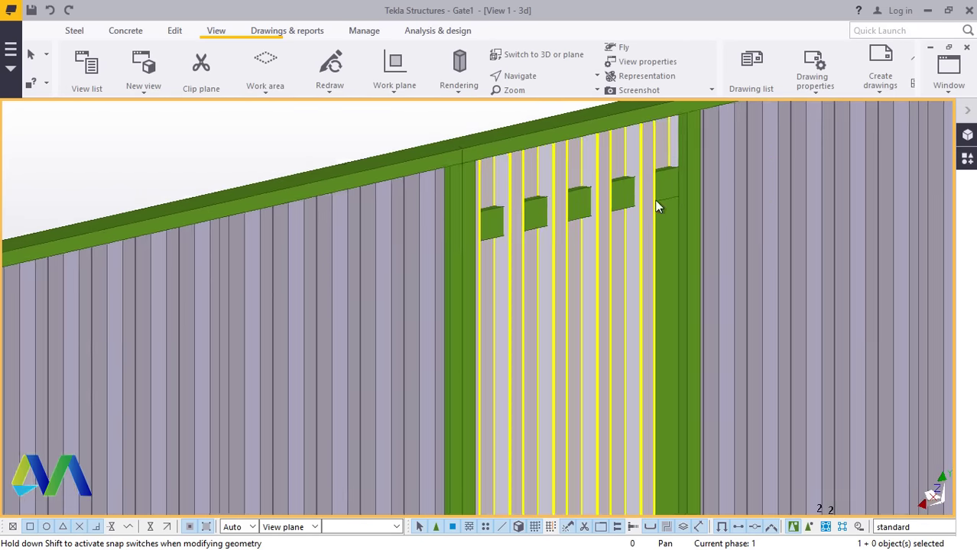
{"action": "scroll", "coordinate": [571, 183], "scroll_direction": "down", "scroll_amount": 2}
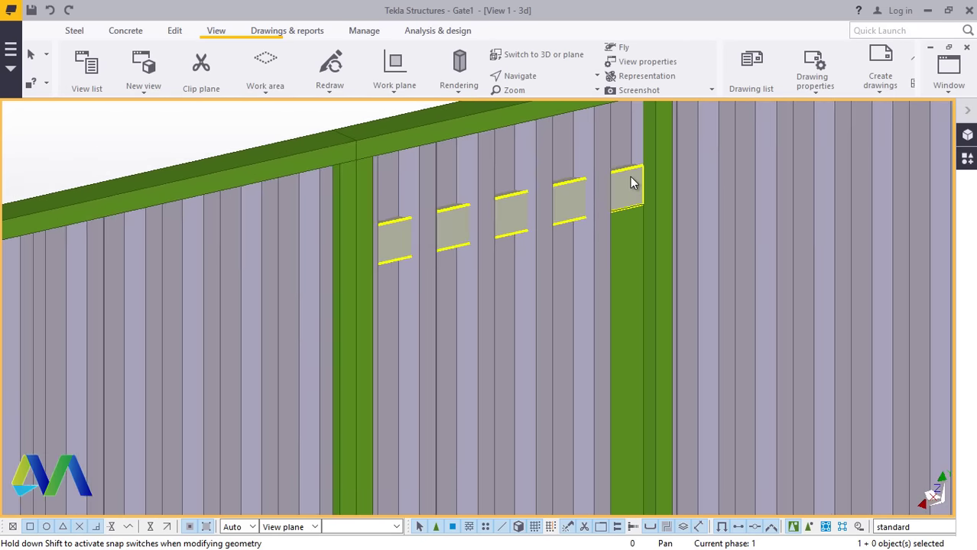
{"action": "scroll", "coordinate": [631, 178], "scroll_direction": "up", "scroll_amount": 3}
{"action": "left_click", "coordinate": [639, 182]}
{"action": "right_click", "coordinate": [639, 182]}
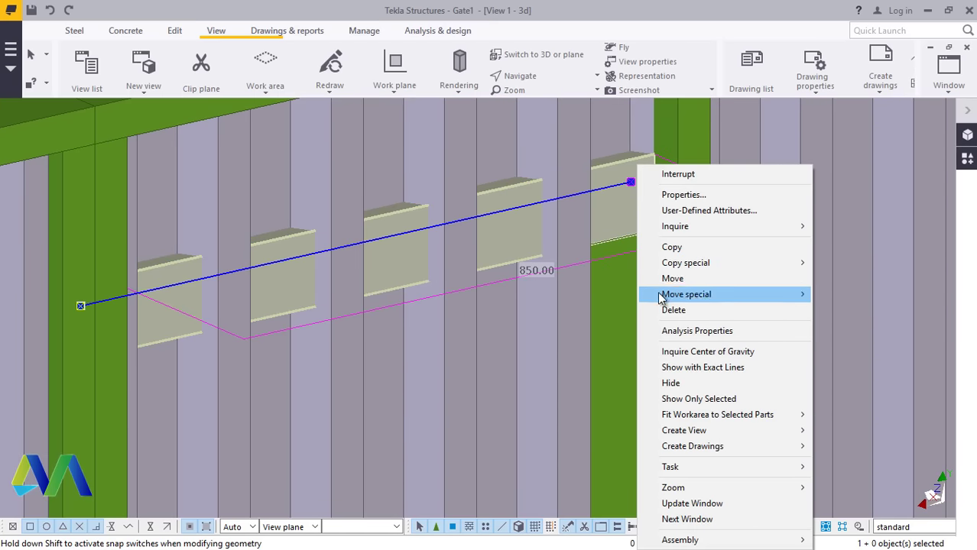
{"action": "left_click", "coordinate": [692, 312]}
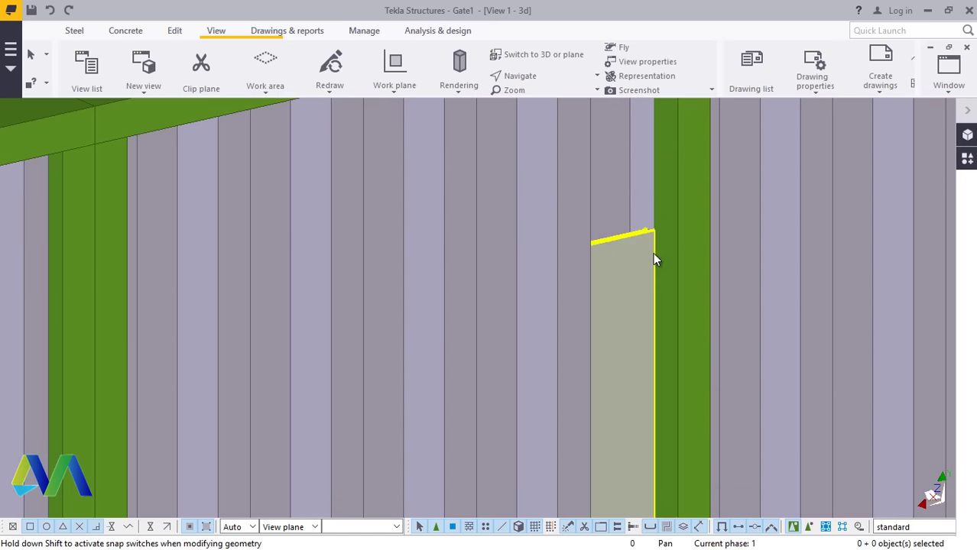
Set the rotation of the vertical beam beside the intermediate post to Top, keeping its depth position at Behind.
{"action": "scroll", "coordinate": [533, 243], "scroll_direction": "down", "scroll_amount": 3}
{"action": "scroll", "coordinate": [566, 243], "scroll_direction": "down", "scroll_amount": 10}
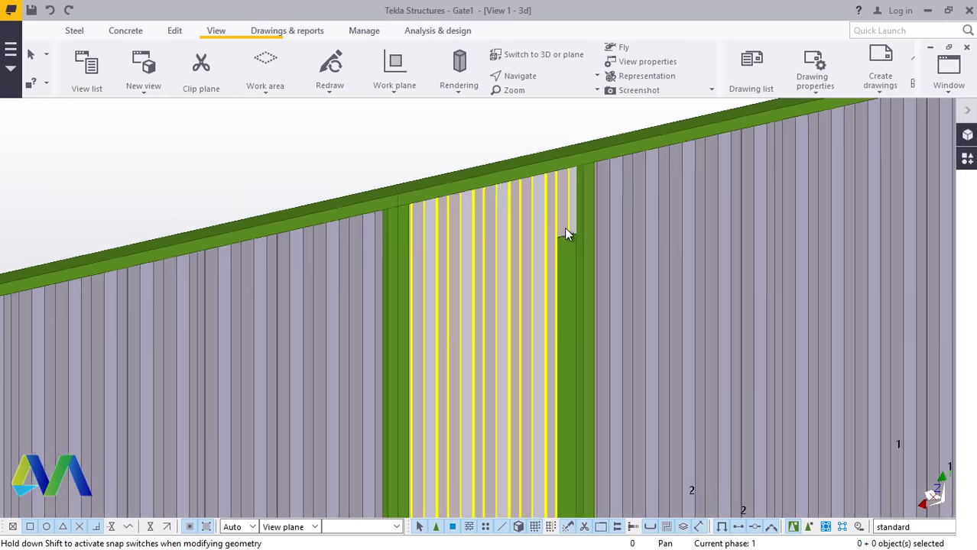
{"action": "scroll", "coordinate": [574, 306], "scroll_direction": "down", "scroll_amount": 3}
{"action": "scroll", "coordinate": [558, 474], "scroll_direction": "up", "scroll_amount": 12}
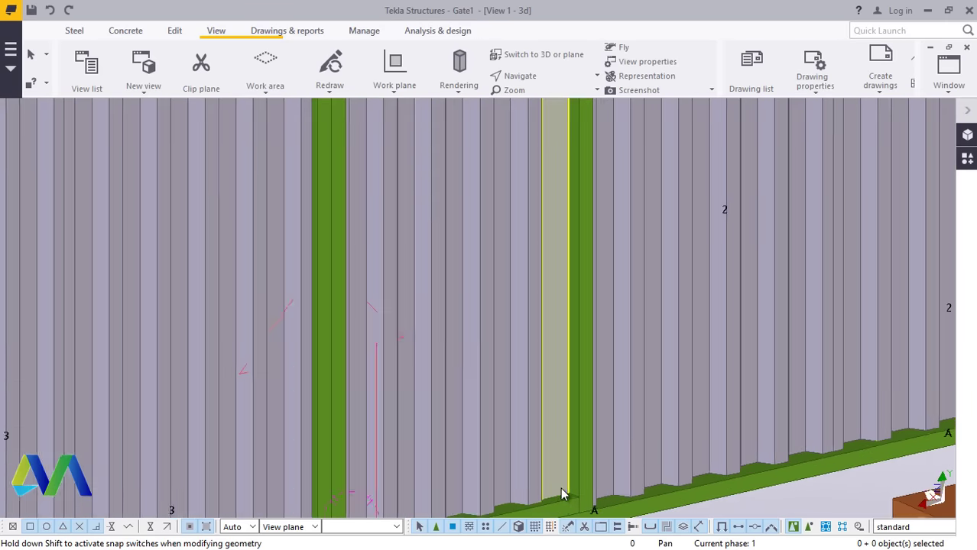
{"action": "scroll", "coordinate": [563, 455], "scroll_direction": "up", "scroll_amount": 6}
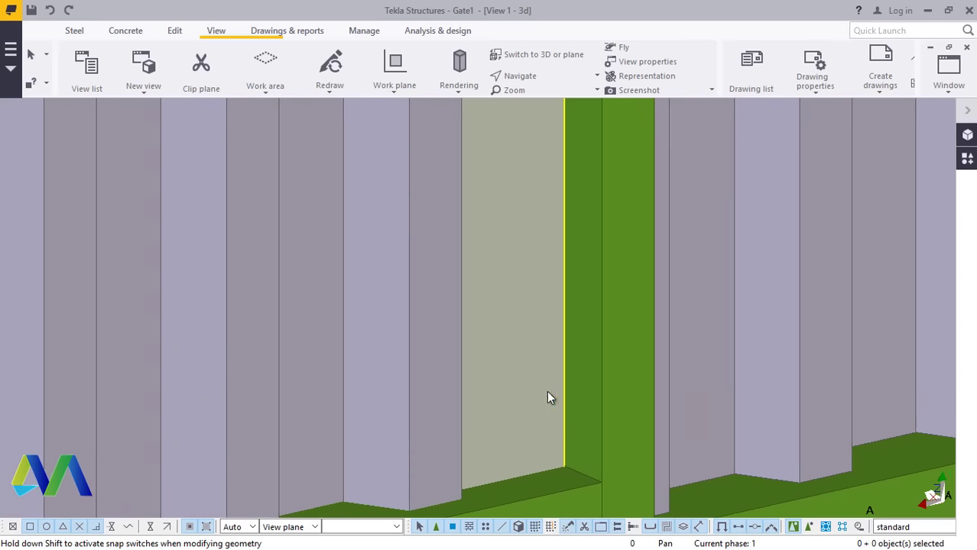
{"action": "double_click", "coordinate": [537, 354]}
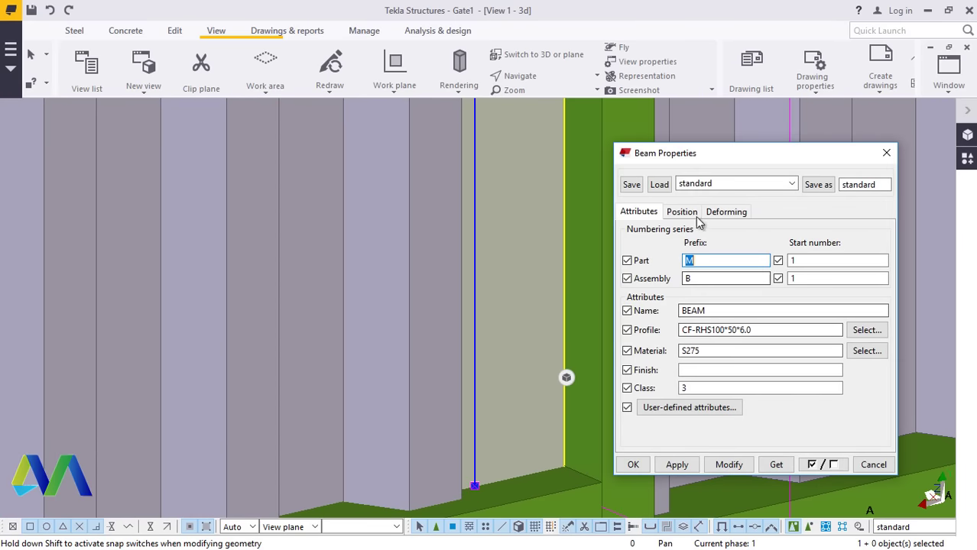
{"action": "left_click", "coordinate": [682, 212]}
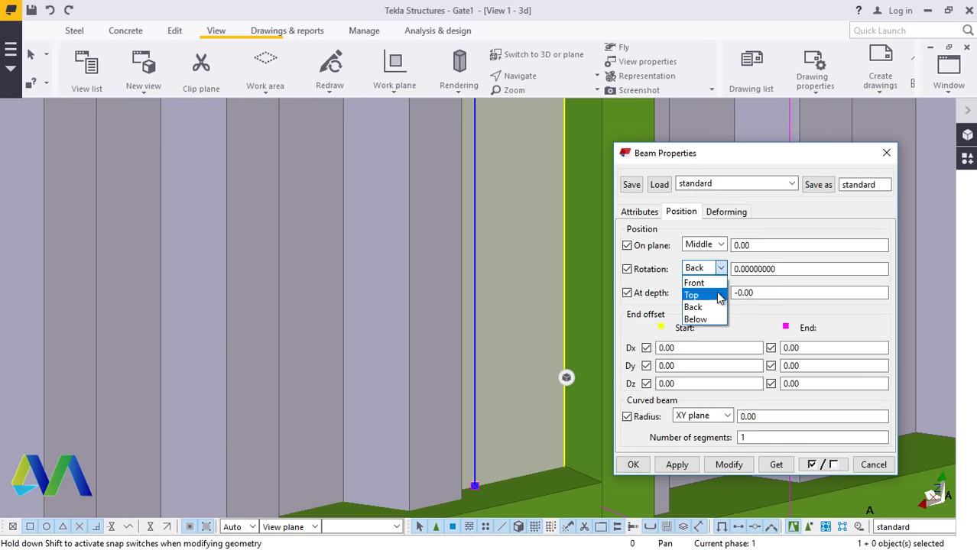
{"action": "left_click", "coordinate": [723, 328]}
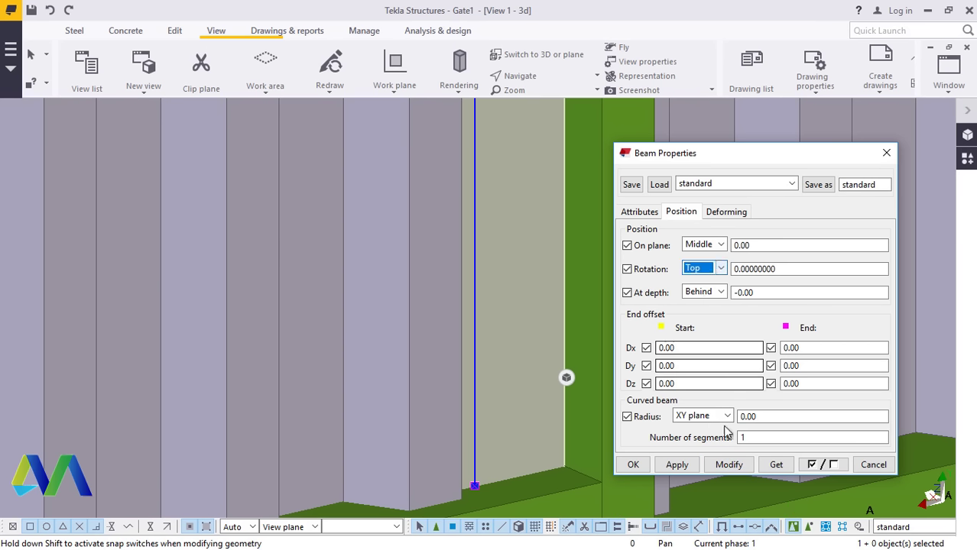
{"action": "left_click", "coordinate": [727, 464]}
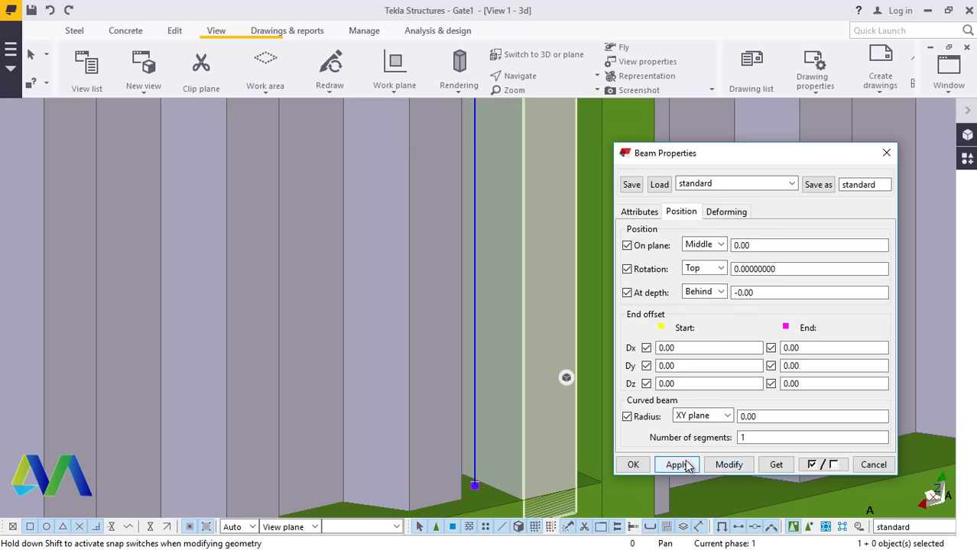
{"action": "left_click", "coordinate": [631, 462]}
Move the vertical beam against the intermediate post, with its bottom outer corner on the lower horizontal beam's top edge.
{"action": "scroll", "coordinate": [544, 315], "scroll_direction": "down", "scroll_amount": 4}
{"action": "scroll", "coordinate": [566, 294], "scroll_direction": "up", "scroll_amount": 3}
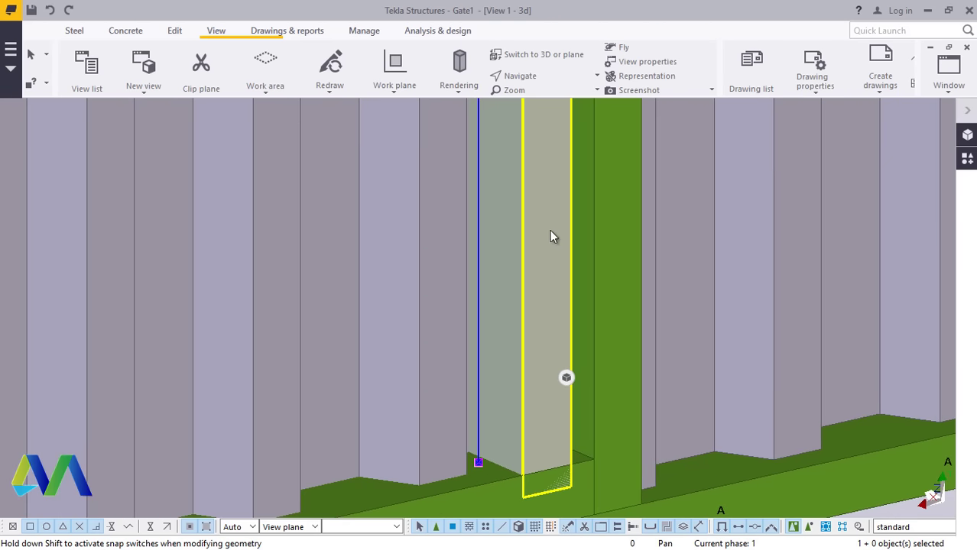
{"action": "right_click", "coordinate": [551, 231]}
{"action": "left_click", "coordinate": [602, 280]}
{"action": "scroll", "coordinate": [531, 342], "scroll_direction": "down", "scroll_amount": 1}
{"action": "scroll", "coordinate": [569, 451], "scroll_direction": "up", "scroll_amount": 5}
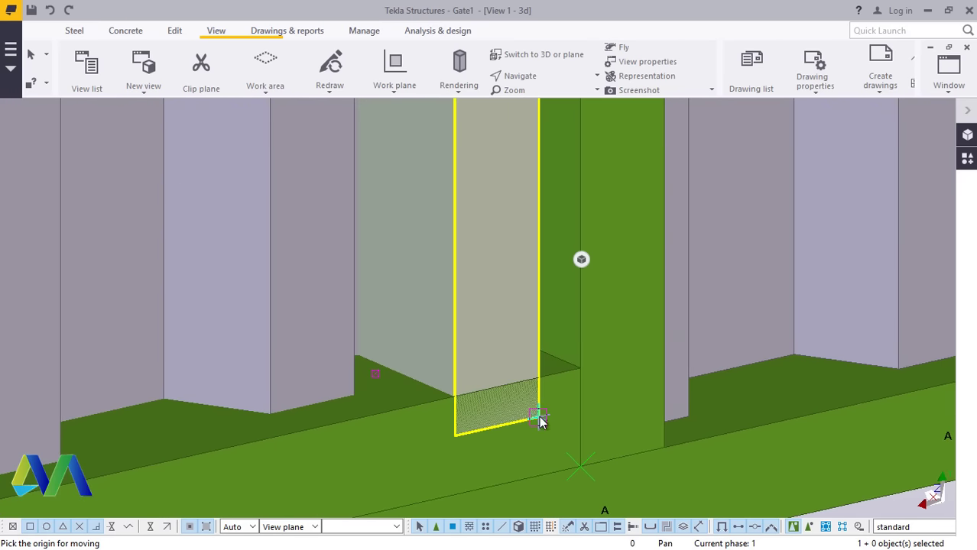
{"action": "left_click", "coordinate": [579, 371]}
{"action": "scroll", "coordinate": [569, 390], "scroll_direction": "down", "scroll_amount": 6}
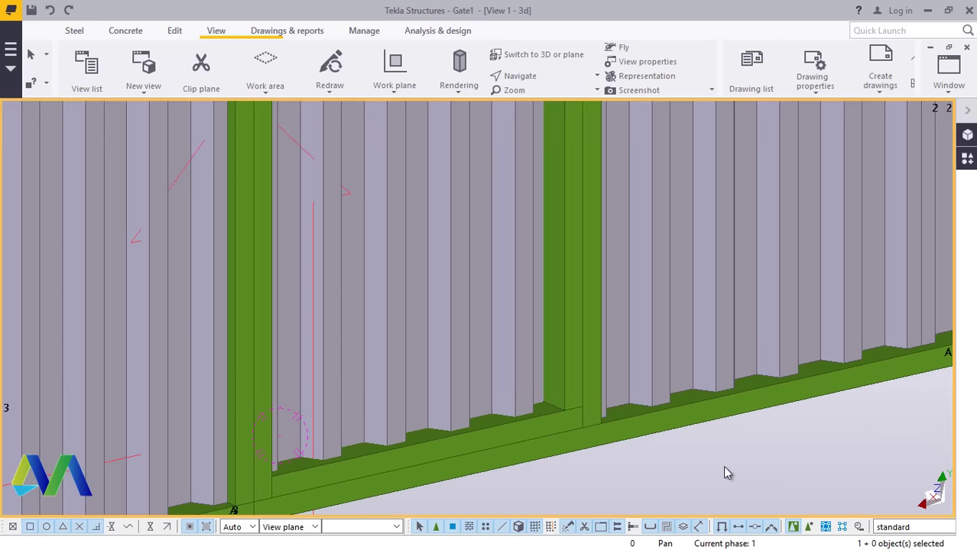
{"action": "scroll", "coordinate": [718, 470], "scroll_direction": "down", "scroll_amount": 6}
{"action": "scroll", "coordinate": [676, 476], "scroll_direction": "up", "scroll_amount": 4}
{"action": "scroll", "coordinate": [650, 458], "scroll_direction": "up", "scroll_amount": 7}
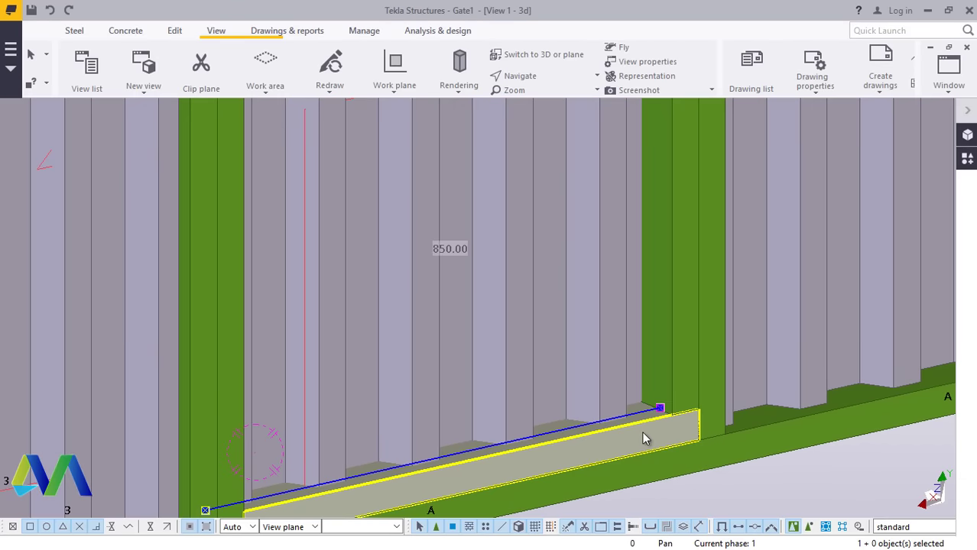
{"action": "right_click", "coordinate": [643, 437]}
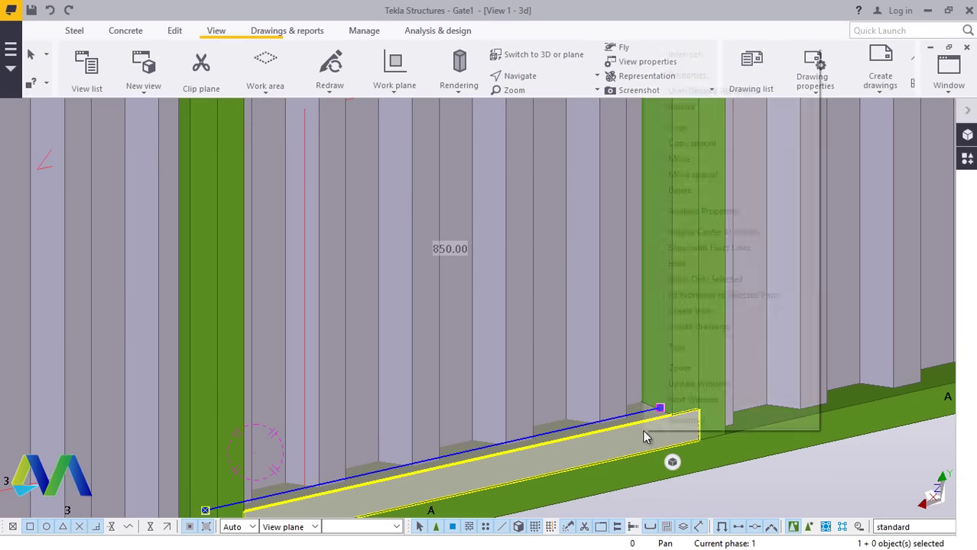
{"action": "left_click", "coordinate": [688, 158]}
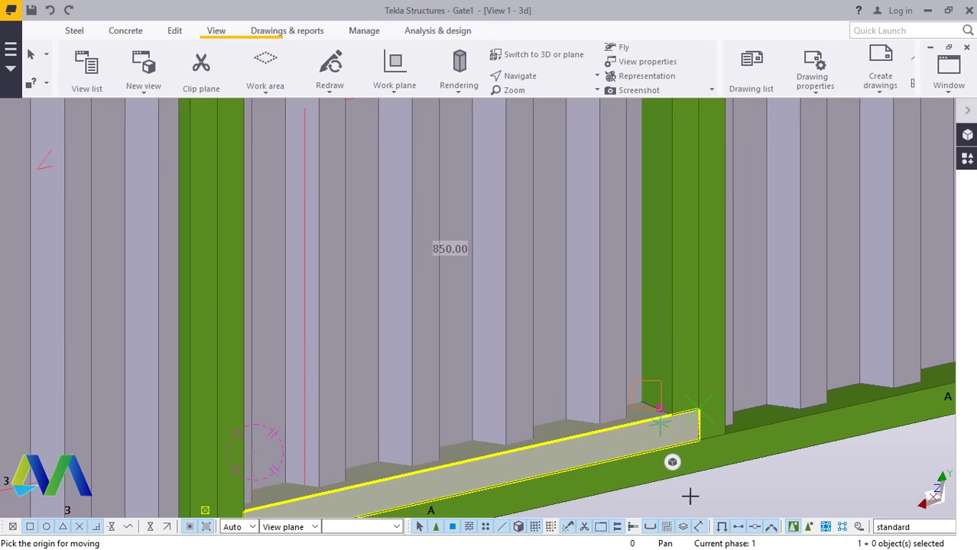
{"action": "right_click", "coordinate": [765, 493]}
{"action": "left_click", "coordinate": [801, 264]}
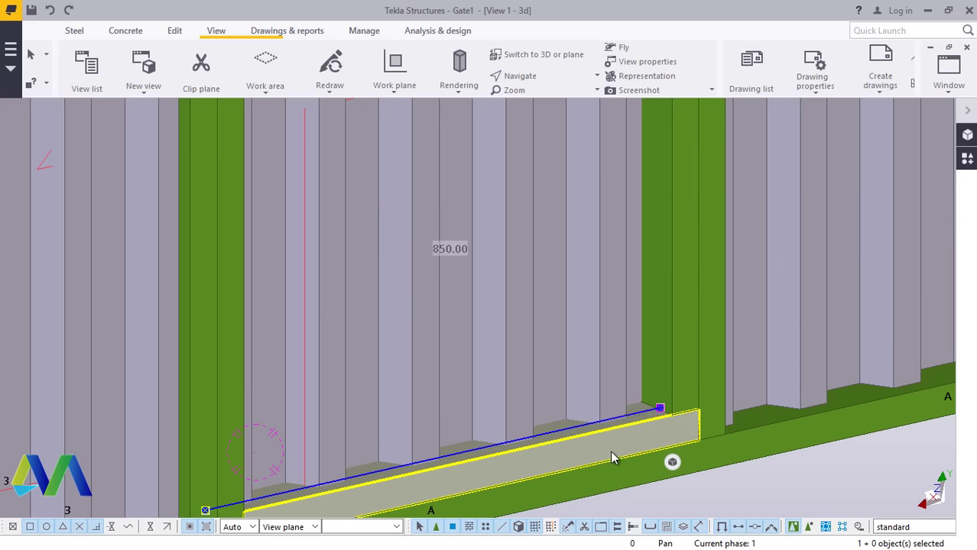
Copy the lower horizontal beam 2020 mm upward, placing its bottom outer corner at the top outer corner of the vertical door beam.
{"action": "right_click", "coordinate": [611, 457]}
{"action": "left_click", "coordinate": [657, 146]}
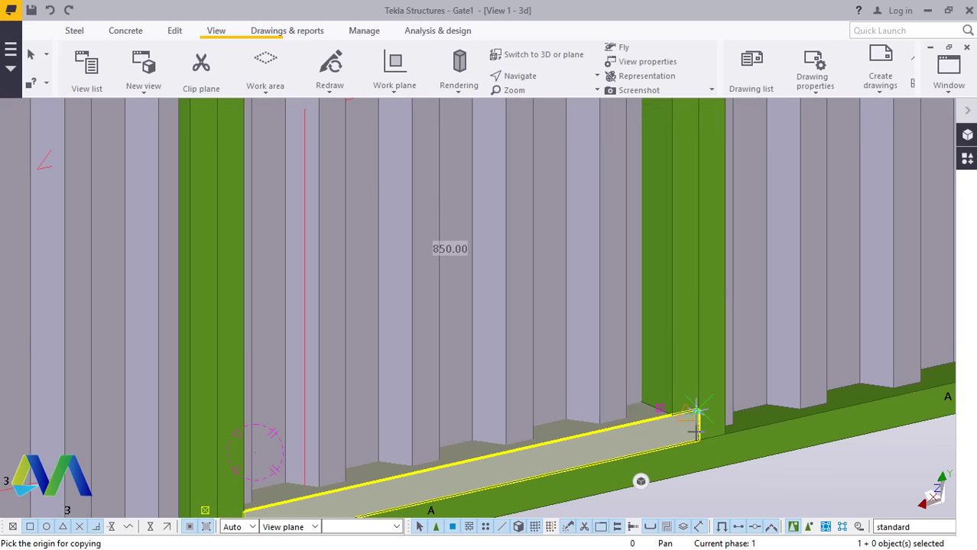
{"action": "scroll", "coordinate": [697, 432], "scroll_direction": "up", "scroll_amount": 3}
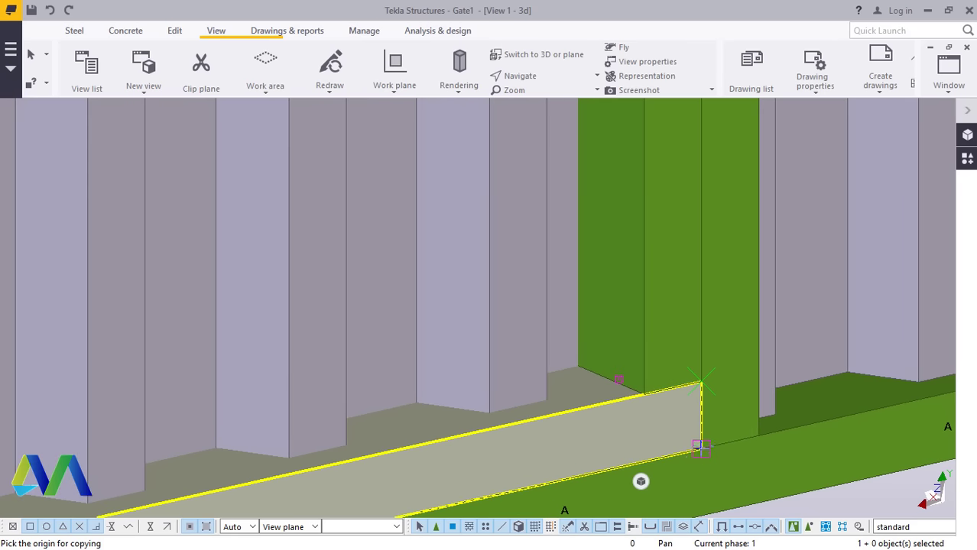
{"action": "left_click", "coordinate": [698, 446]}
{"action": "scroll", "coordinate": [644, 413], "scroll_direction": "down", "scroll_amount": 10}
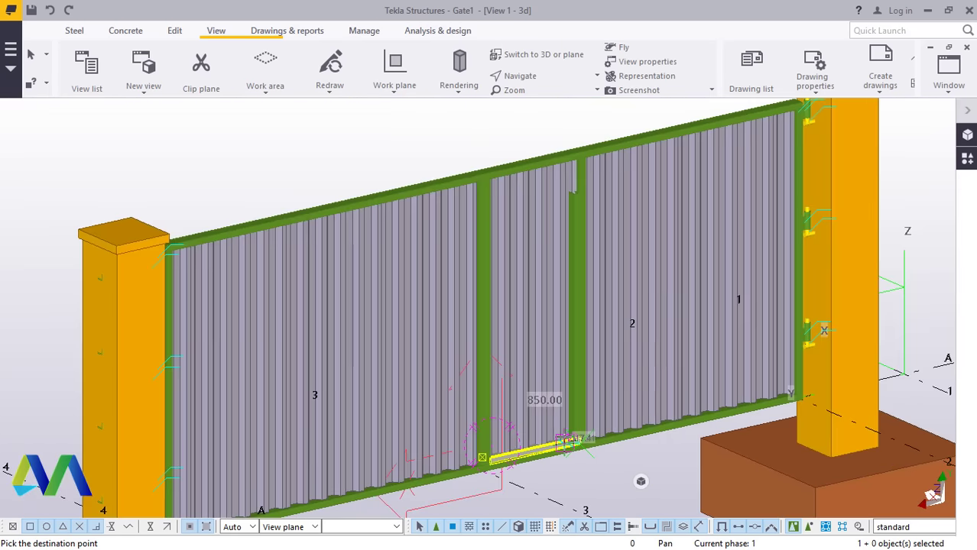
{"action": "scroll", "coordinate": [565, 441], "scroll_direction": "down", "scroll_amount": 2}
{"action": "scroll", "coordinate": [587, 220], "scroll_direction": "up", "scroll_amount": 10}
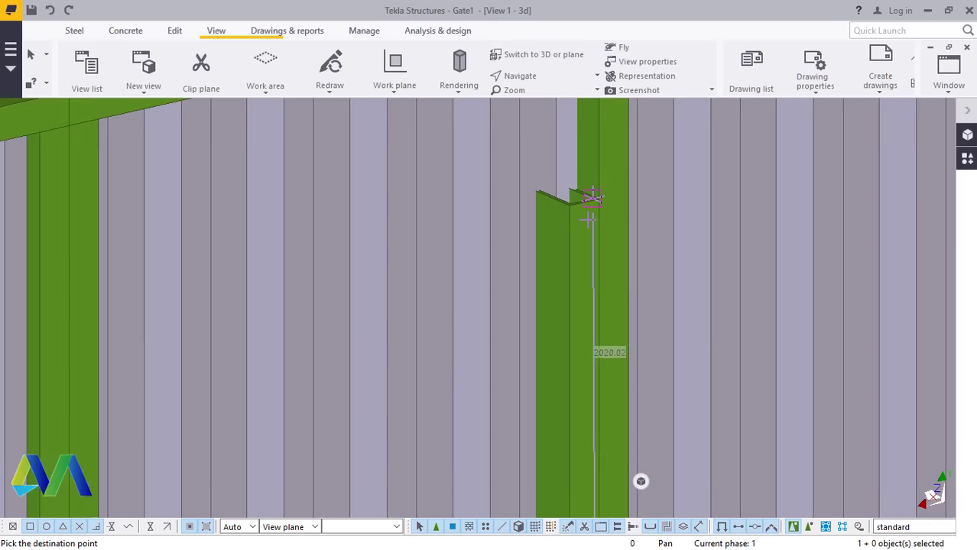
{"action": "scroll", "coordinate": [587, 220], "scroll_direction": "up", "scroll_amount": 5}
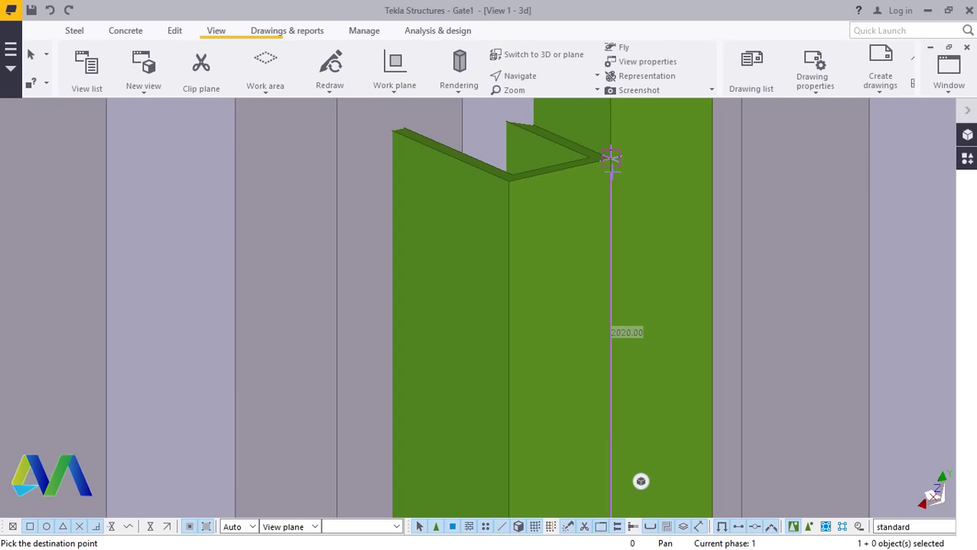
{"action": "scroll", "coordinate": [610, 159], "scroll_direction": "down", "scroll_amount": 8}
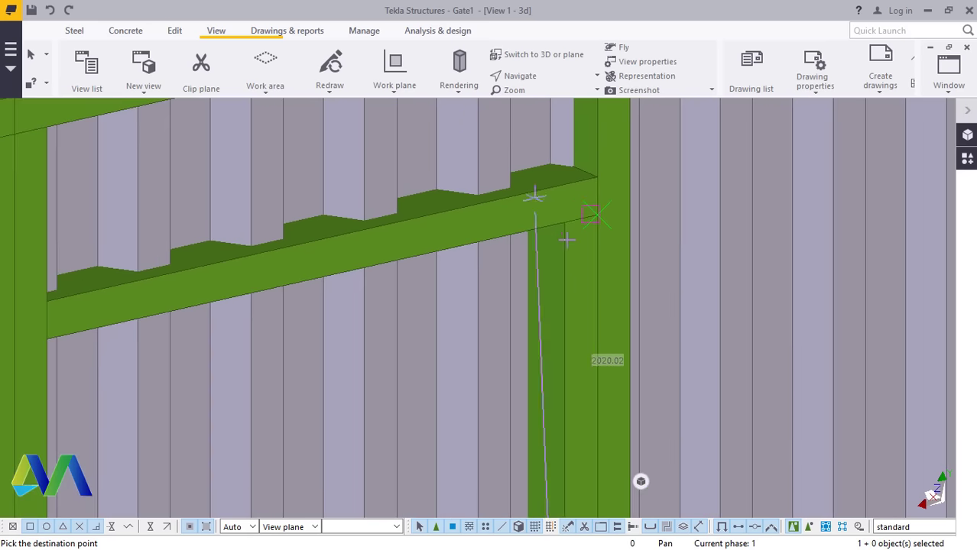
{"action": "right_click", "coordinate": [560, 222]}
{"action": "left_click", "coordinate": [587, 230]}
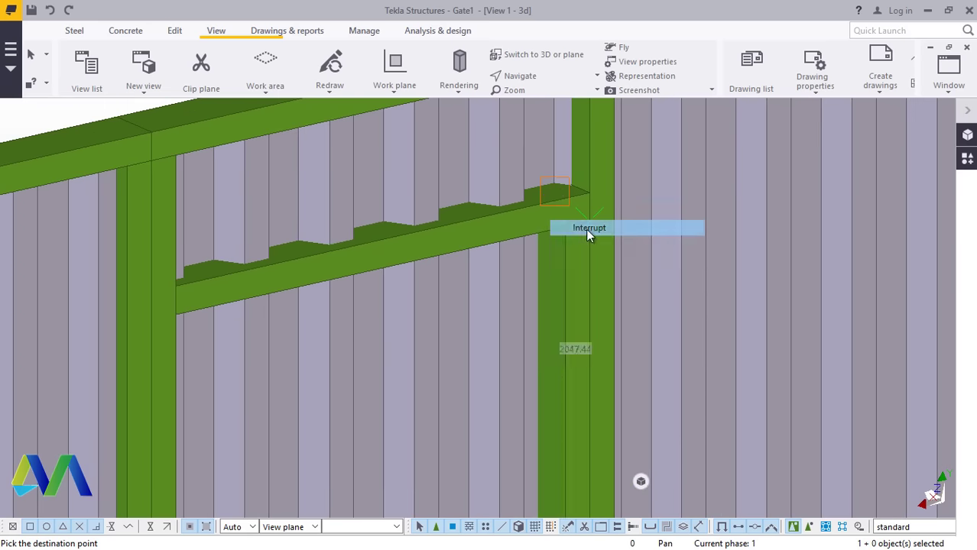
Examine the copied upper beam and its joints with both posts from the opposite side of the gate.
{"action": "left_click", "coordinate": [537, 77]}
{"action": "left_click", "coordinate": [545, 95]}
{"action": "middle_click_drag", "start_coordinate": [564, 222], "coordinate": [783, 238], "text": "ctrl"}
{"action": "scroll", "coordinate": [493, 277], "scroll_direction": "down", "scroll_amount": 4}
{"action": "middle_click_drag", "start_coordinate": [517, 302], "coordinate": [682, 250], "text": "ctrl"}
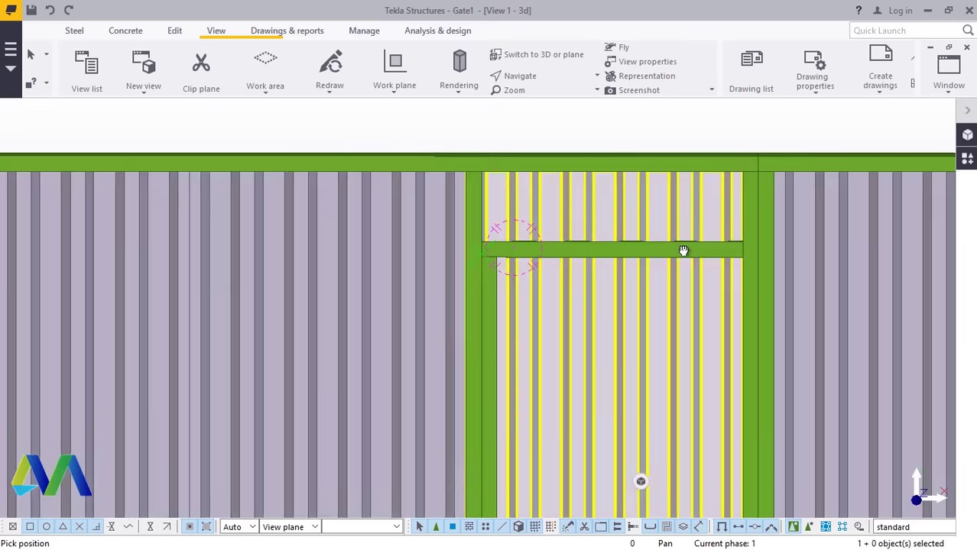
{"action": "left_click_drag", "start_coordinate": [664, 263], "coordinate": [598, 269]}
{"action": "scroll", "coordinate": [497, 270], "scroll_direction": "down", "scroll_amount": 3}
{"action": "scroll", "coordinate": [451, 271], "scroll_direction": "up", "scroll_amount": 6}
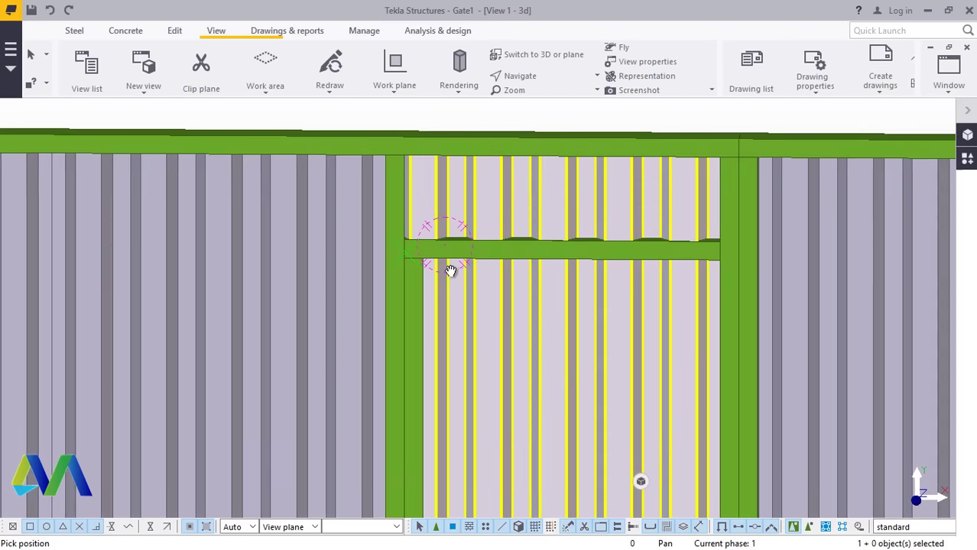
{"action": "scroll", "coordinate": [406, 252], "scroll_direction": "down", "scroll_amount": 3}
{"action": "scroll", "coordinate": [409, 259], "scroll_direction": "up", "scroll_amount": 2}
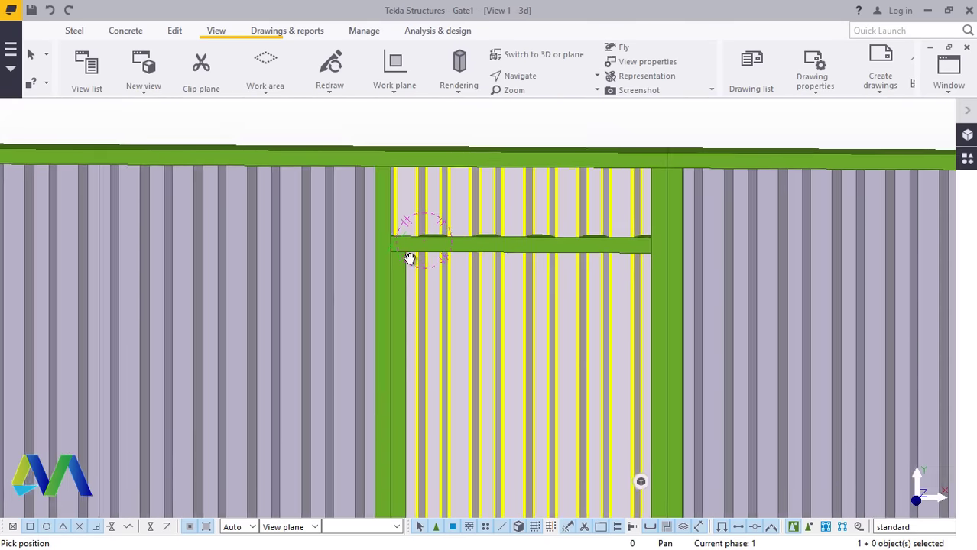
{"action": "scroll", "coordinate": [440, 251], "scroll_direction": "up", "scroll_amount": 1}
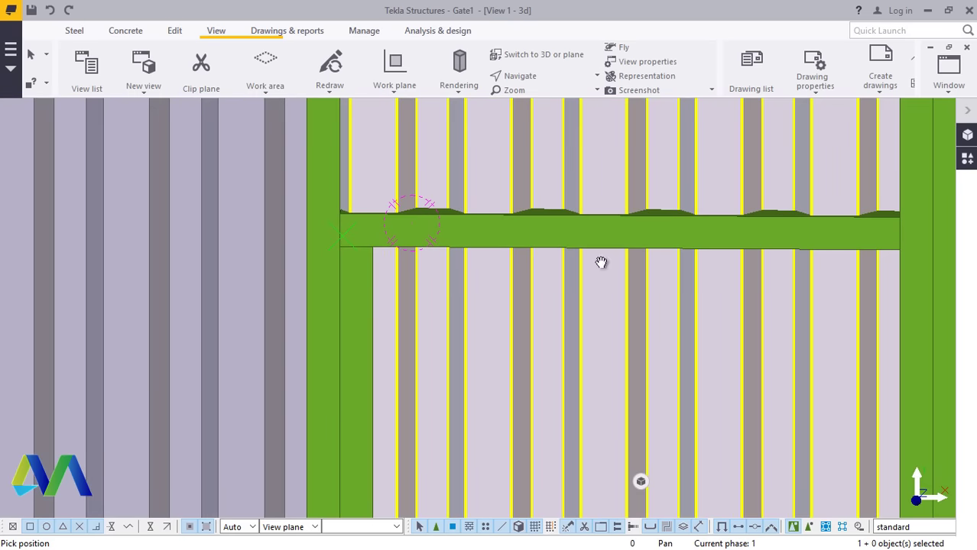
{"action": "middle_click_drag", "start_coordinate": [943, 291], "coordinate": [908, 246]}
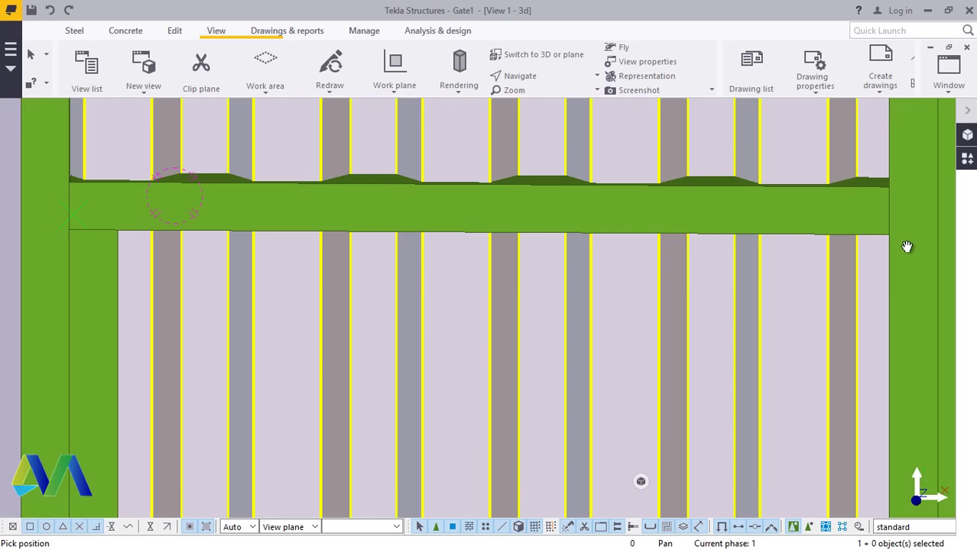
{"action": "right_click", "coordinate": [913, 252]}
{"action": "left_click", "coordinate": [917, 258]}
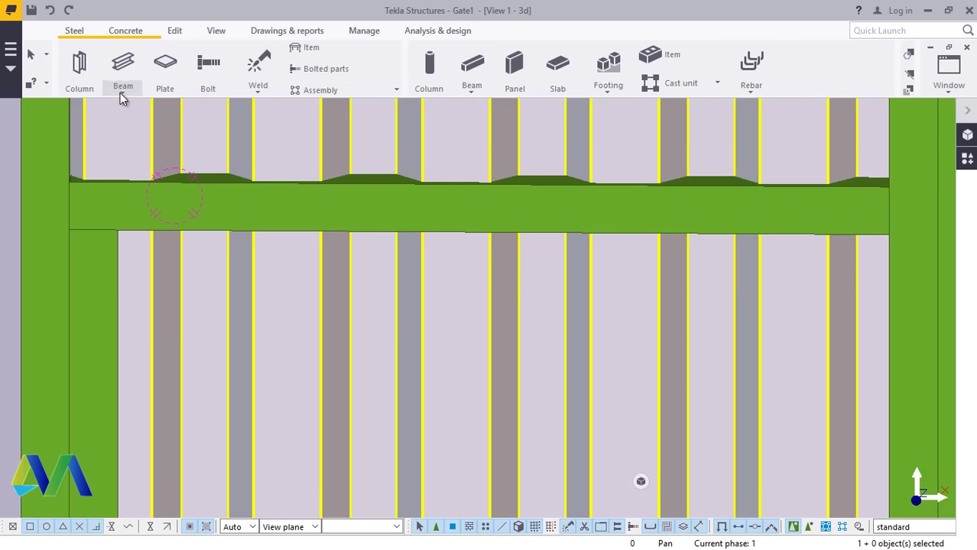
Create an 800 mm steel beam along the upper beam's lower edge, from the vertical door beam's top inner corner to the opposite post.
{"action": "scroll", "coordinate": [114, 234], "scroll_direction": "up", "scroll_amount": 5}
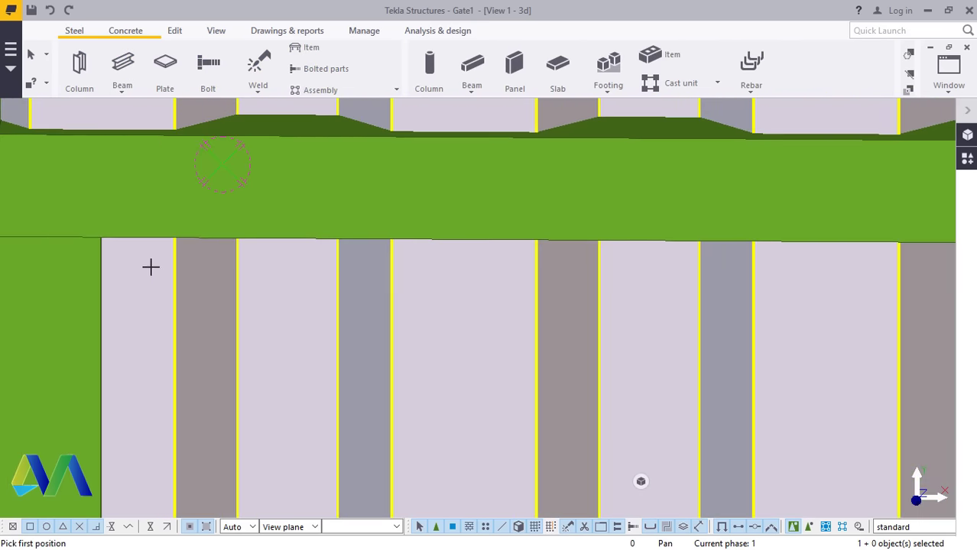
{"action": "scroll", "coordinate": [114, 245], "scroll_direction": "up", "scroll_amount": 3}
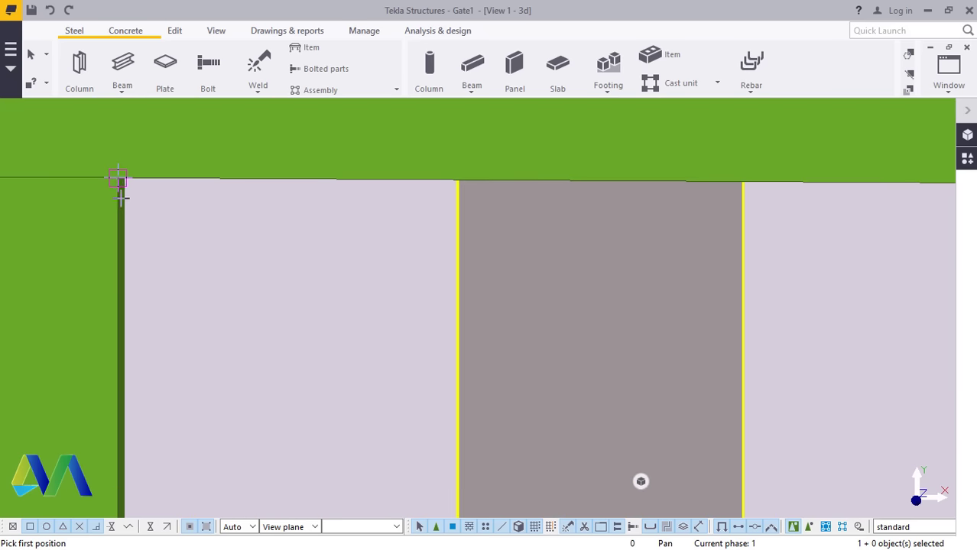
{"action": "scroll", "coordinate": [130, 210], "scroll_direction": "down", "scroll_amount": 5}
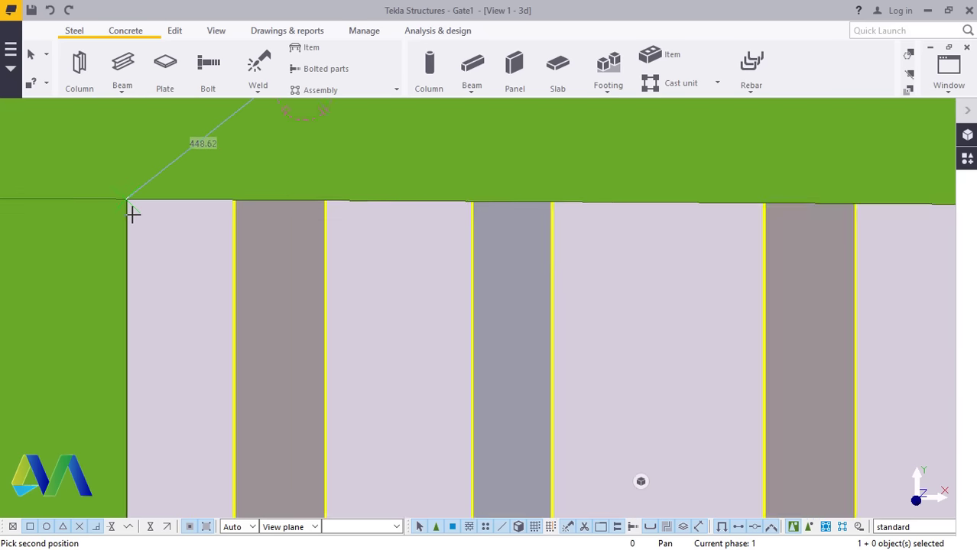
{"action": "scroll", "coordinate": [666, 214], "scroll_direction": "up", "scroll_amount": 1}
{"action": "scroll", "coordinate": [667, 213], "scroll_direction": "up", "scroll_amount": 3}
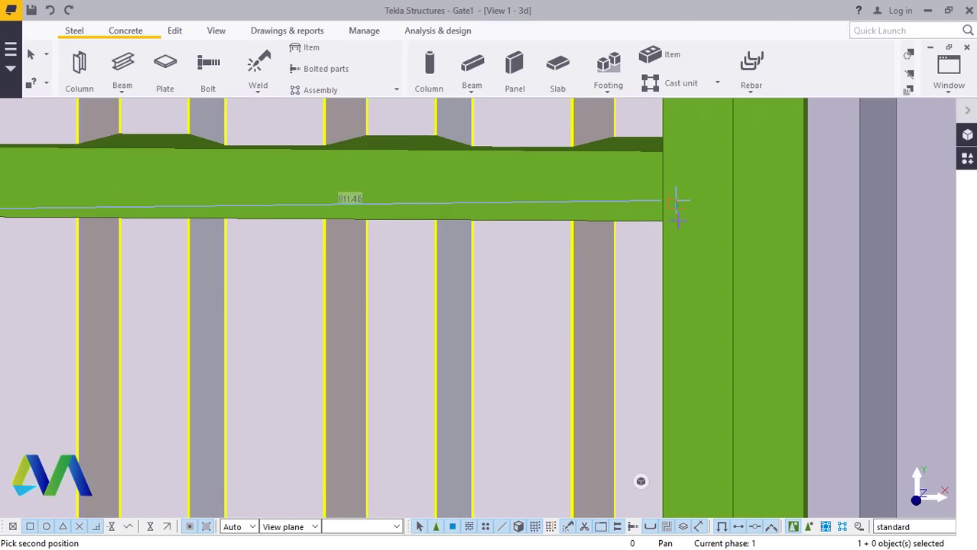
{"action": "left_click", "coordinate": [659, 221]}
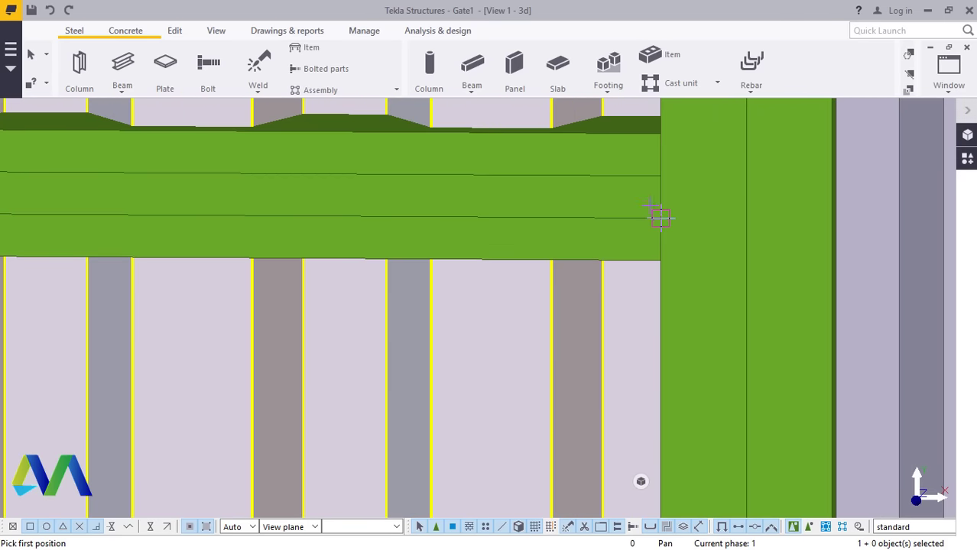
{"action": "right_click", "coordinate": [631, 189]}
{"action": "left_click", "coordinate": [646, 192]}
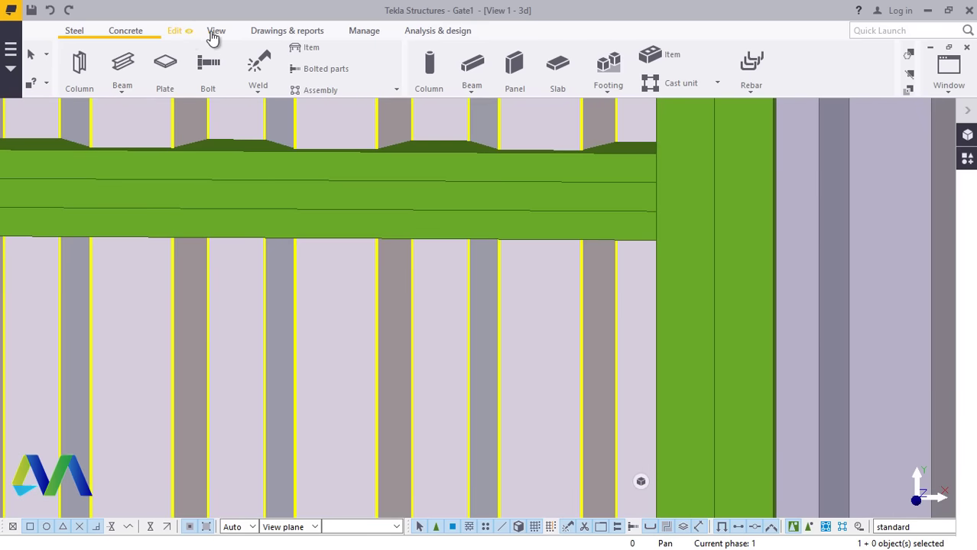
Move the new horizontal beam down so that its top edge meets the lower edge of the beam above.
{"action": "left_click", "coordinate": [527, 76]}
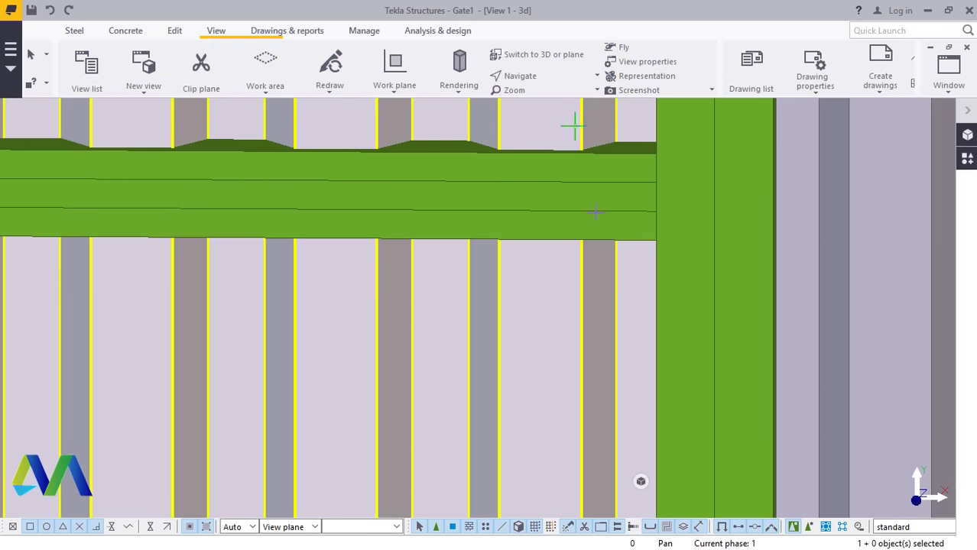
{"action": "left_click_drag", "start_coordinate": [614, 246], "coordinate": [210, 123]}
{"action": "middle_click_drag", "start_coordinate": [211, 123], "coordinate": [570, 213], "text": "ctrl"}
{"action": "right_click", "coordinate": [571, 192]}
{"action": "left_click", "coordinate": [611, 202]}
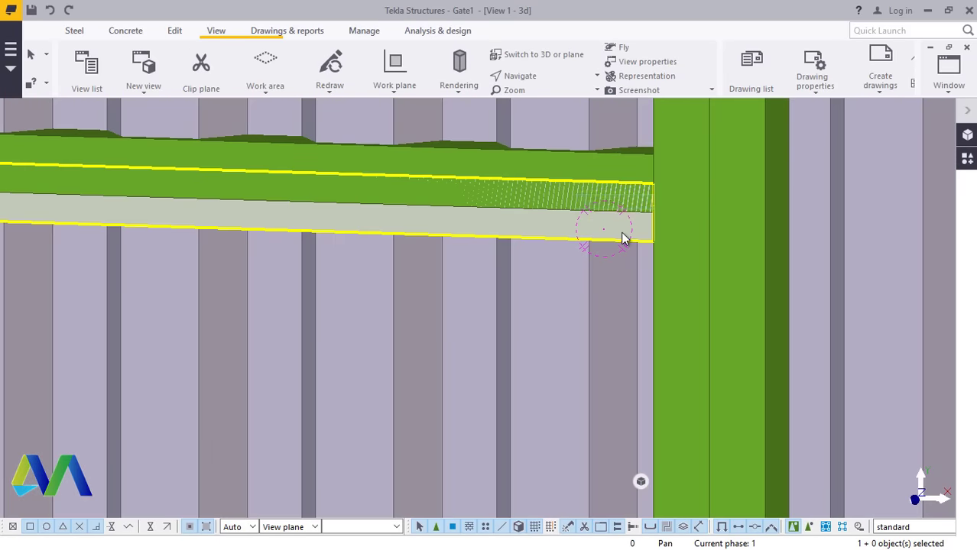
{"action": "right_click", "coordinate": [623, 237]}
{"action": "left_click", "coordinate": [658, 277]}
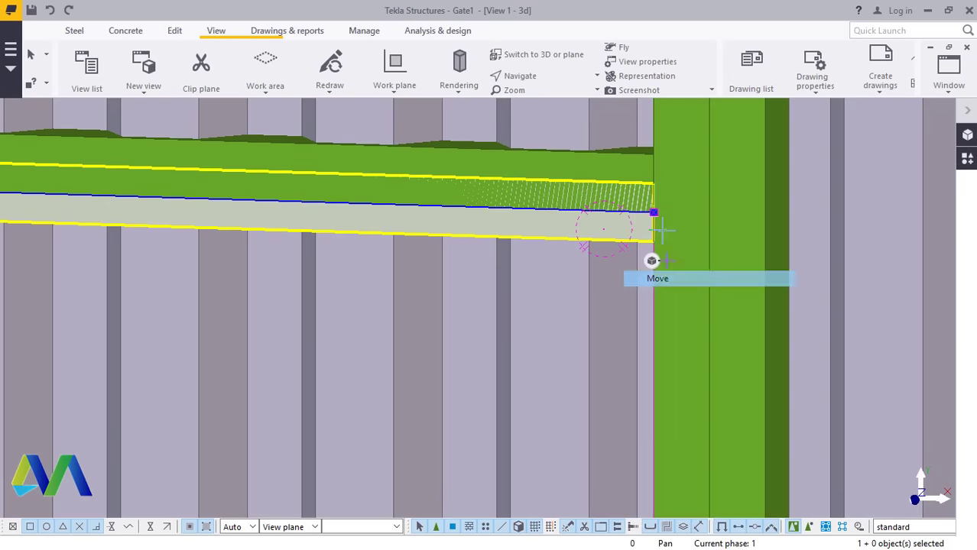
{"action": "scroll", "coordinate": [651, 211], "scroll_direction": "up", "scroll_amount": 2}
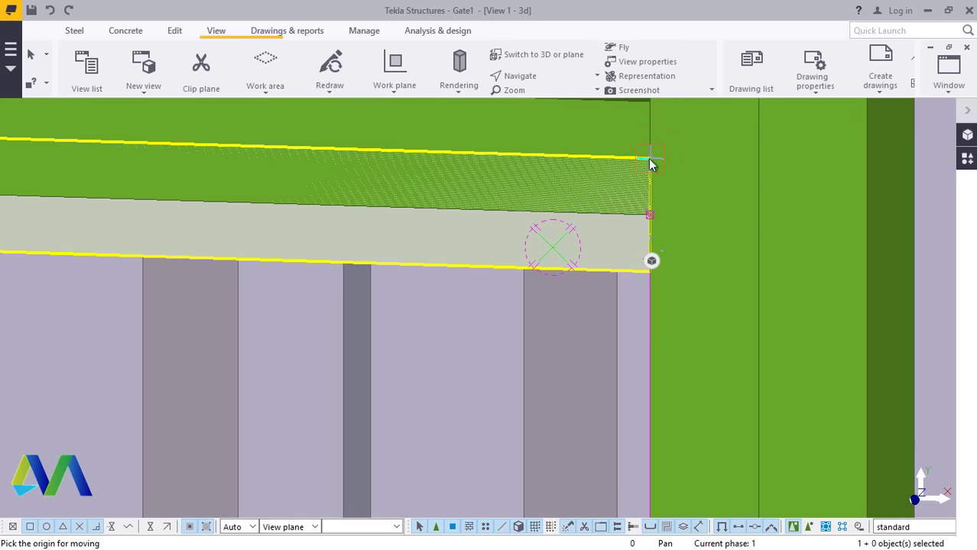
{"action": "left_click", "coordinate": [648, 214]}
{"action": "scroll", "coordinate": [599, 226], "scroll_direction": "down", "scroll_amount": 5}
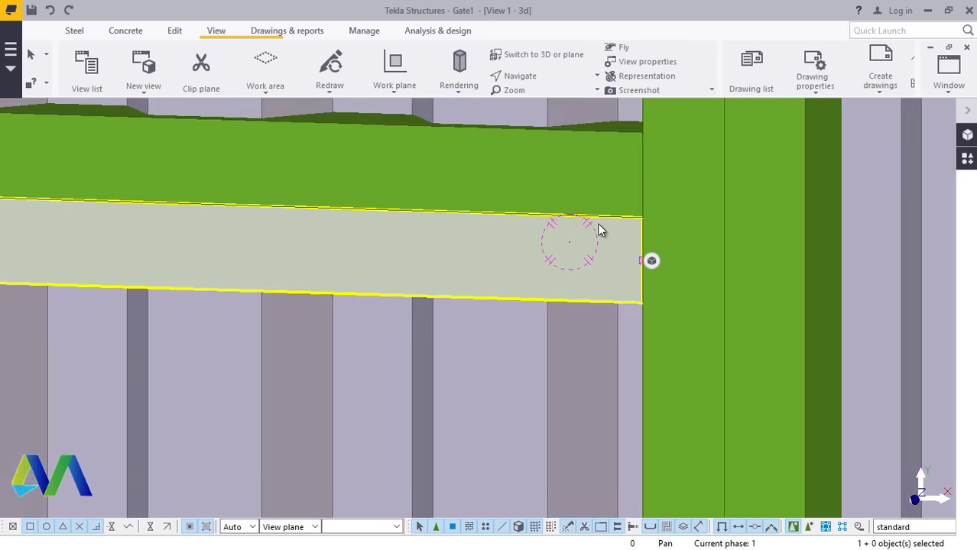
{"action": "scroll", "coordinate": [415, 314], "scroll_direction": "down", "scroll_amount": 2}
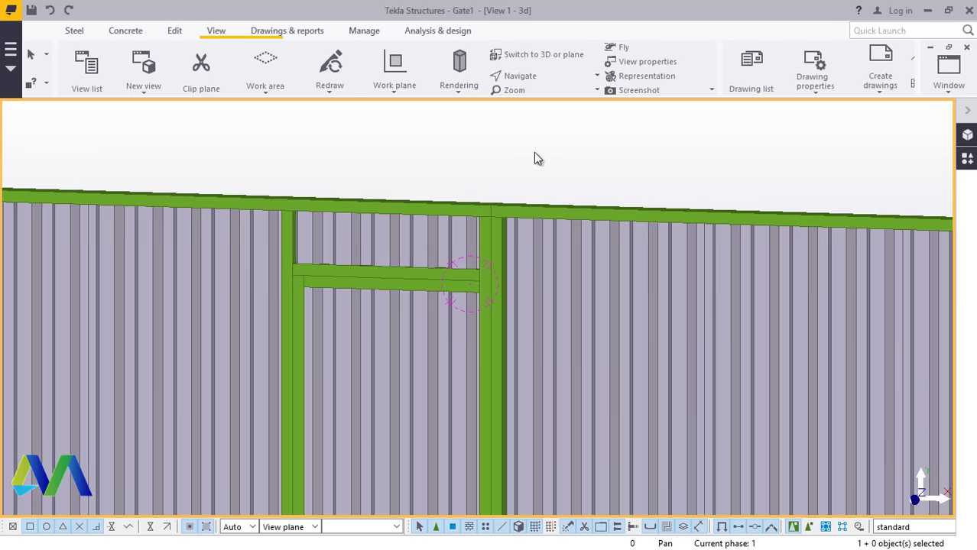
Examine the whole gate and the upper corners of the door frame from several angles.
{"action": "scroll", "coordinate": [579, 165], "scroll_direction": "up", "scroll_amount": 1}
{"action": "left_click", "coordinate": [533, 75]}
{"action": "left_click", "coordinate": [548, 103]}
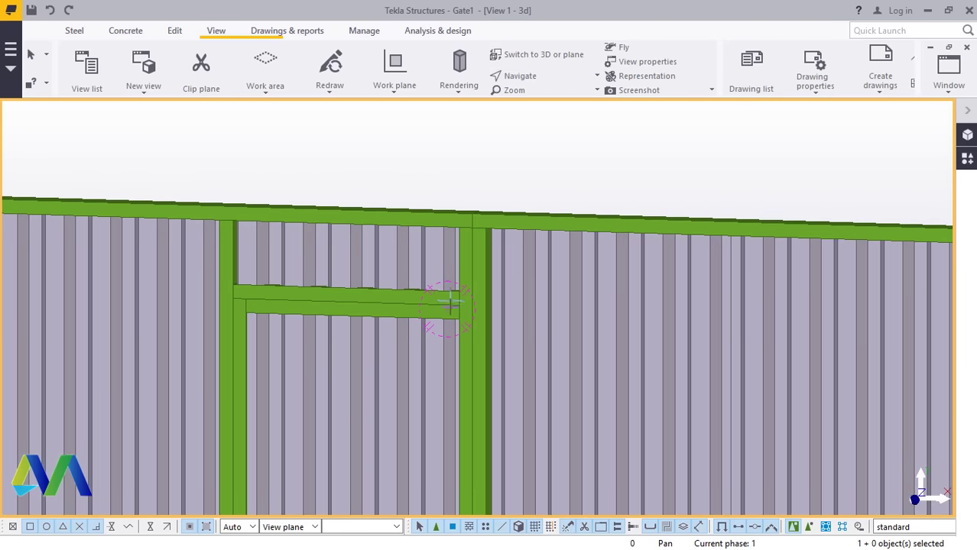
{"action": "middle_click_drag", "start_coordinate": [459, 316], "coordinate": [484, 281], "text": "ctrl"}
{"action": "scroll", "coordinate": [458, 301], "scroll_direction": "up", "scroll_amount": 5}
{"action": "scroll", "coordinate": [514, 290], "scroll_direction": "down", "scroll_amount": 5}
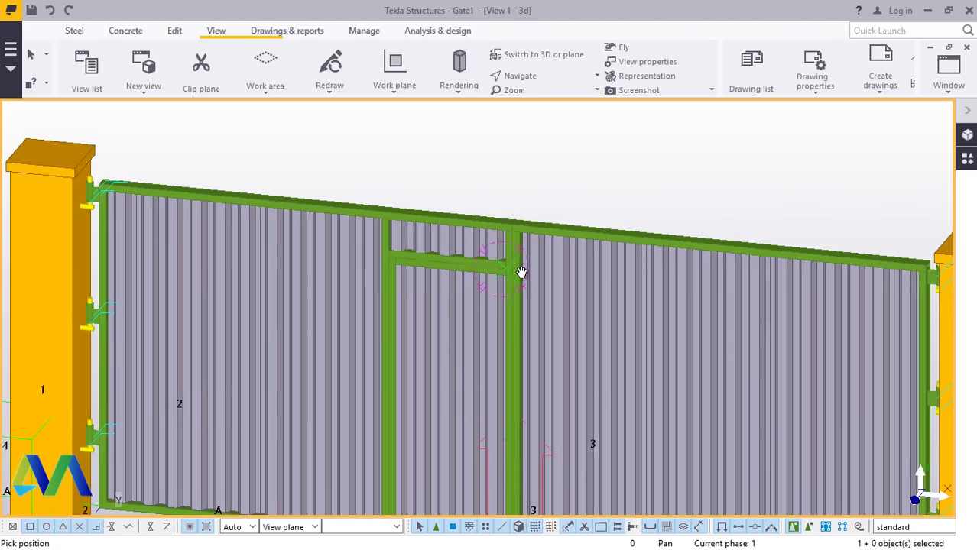
{"action": "scroll", "coordinate": [521, 273], "scroll_direction": "up", "scroll_amount": 5}
{"action": "scroll", "coordinate": [515, 286], "scroll_direction": "up", "scroll_amount": 5}
{"action": "scroll", "coordinate": [514, 257], "scroll_direction": "down", "scroll_amount": 5}
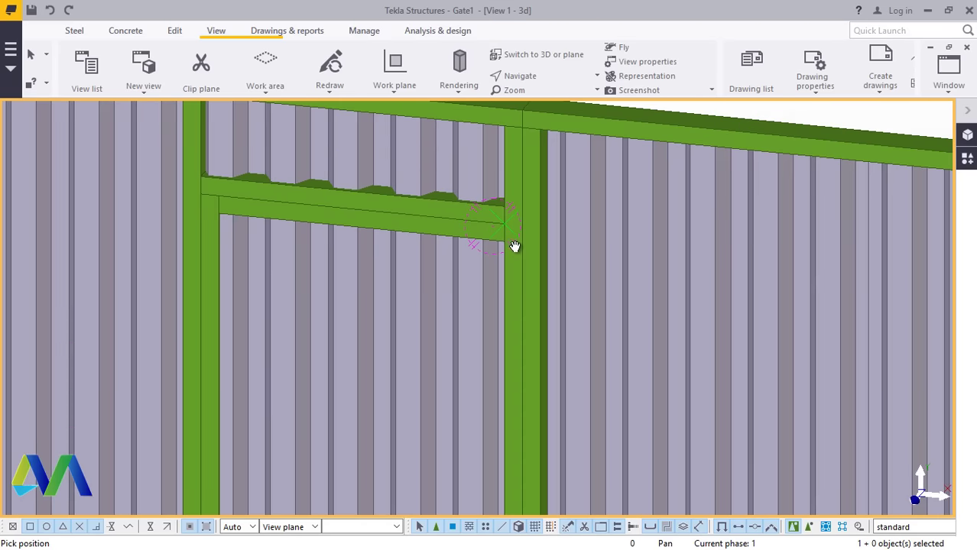
{"action": "scroll", "coordinate": [304, 236], "scroll_direction": "up", "scroll_amount": 2}
{"action": "scroll", "coordinate": [295, 222], "scroll_direction": "up", "scroll_amount": 5}
{"action": "right_click", "coordinate": [257, 192]}
{"action": "left_click", "coordinate": [283, 202]}
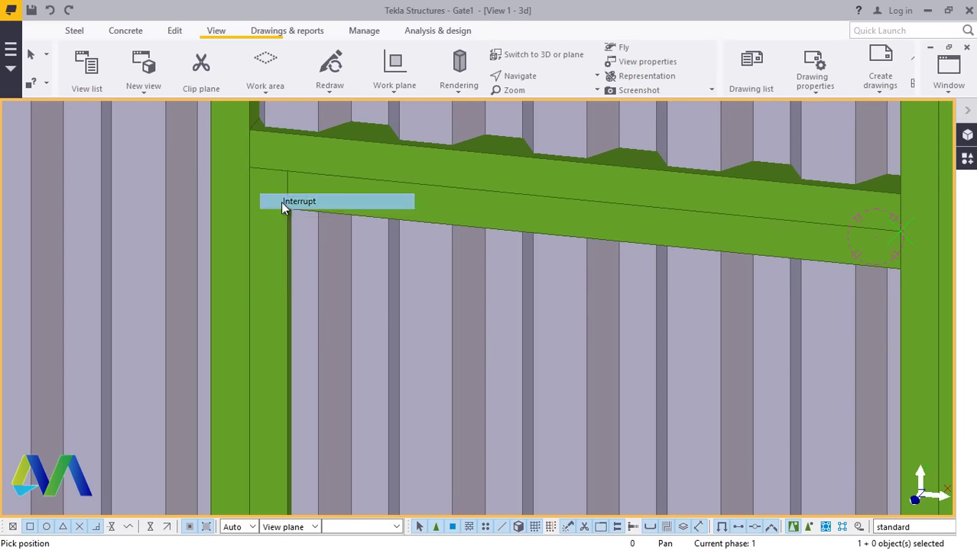
Copy the vertical door beam 800 mm across the opening, with its top inner corner as origin and the opposite post's edge as destination.
{"action": "right_click", "coordinate": [275, 195]}
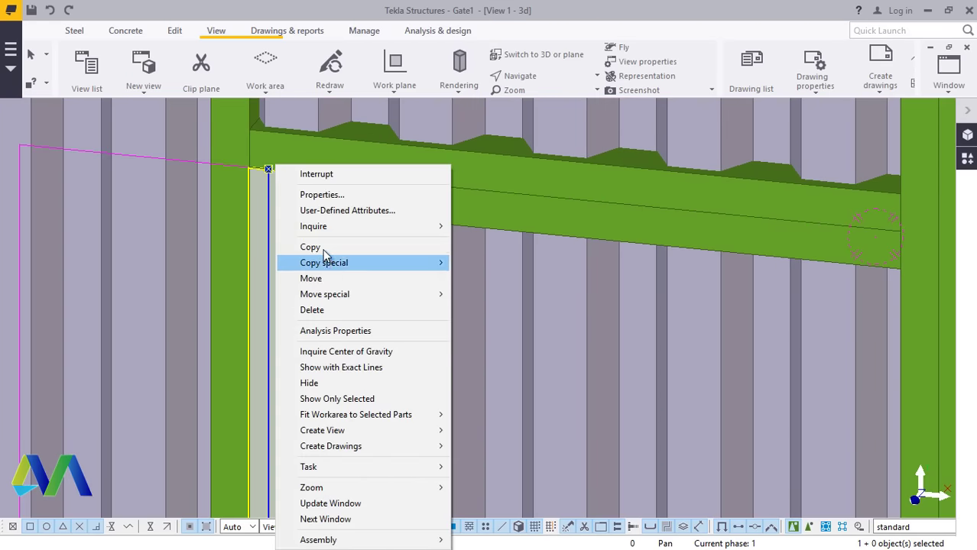
{"action": "left_click", "coordinate": [311, 247]}
{"action": "scroll", "coordinate": [305, 223], "scroll_direction": "up", "scroll_amount": 4}
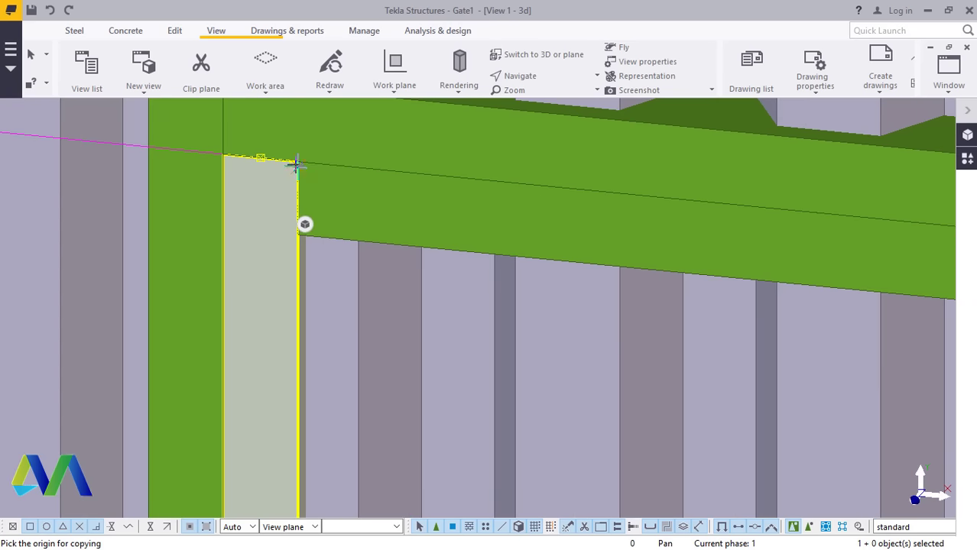
{"action": "scroll", "coordinate": [251, 222], "scroll_direction": "down", "scroll_amount": 7}
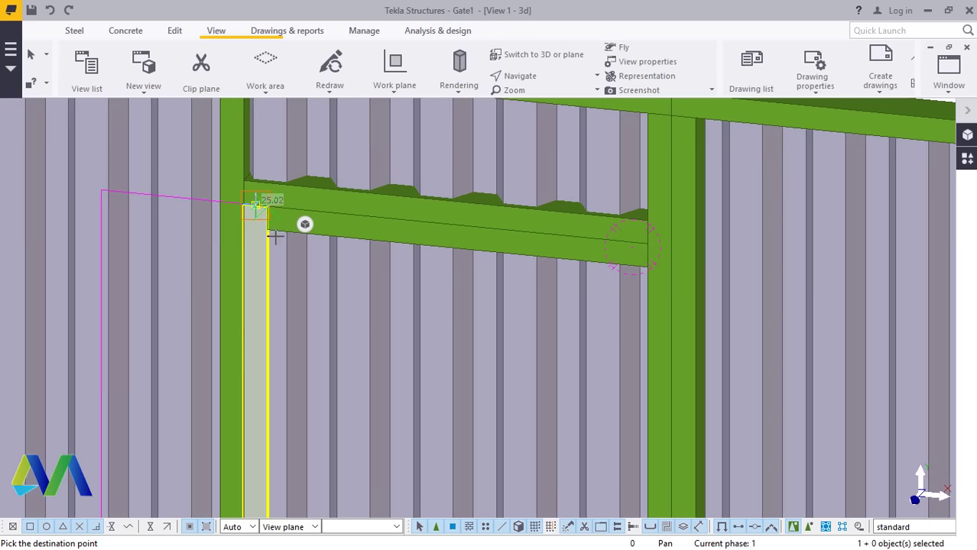
{"action": "scroll", "coordinate": [531, 304], "scroll_direction": "up", "scroll_amount": 2}
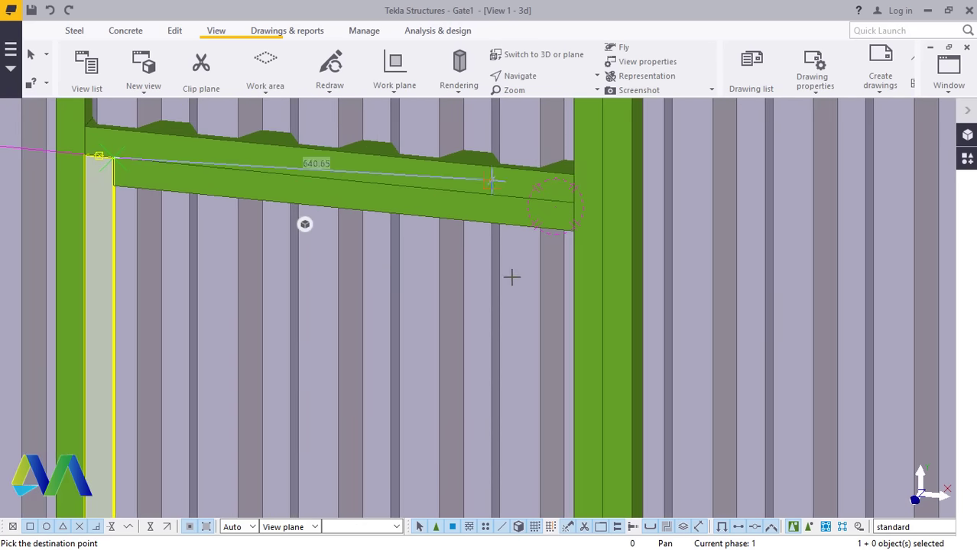
{"action": "scroll", "coordinate": [573, 206], "scroll_direction": "up", "scroll_amount": 2}
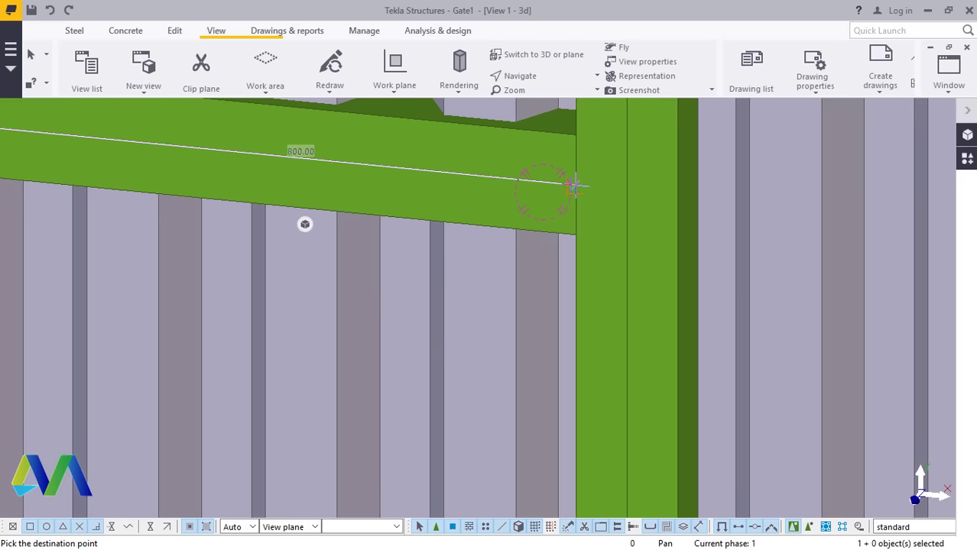
{"action": "right_click", "coordinate": [519, 182]}
{"action": "left_click", "coordinate": [535, 190]}
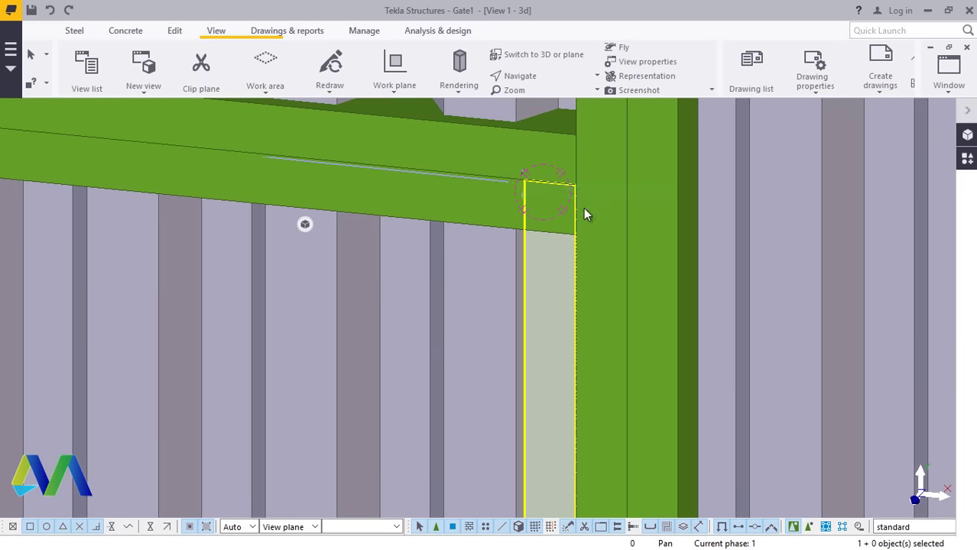
Cut the upper horizontal door beam with the copied vertical beam where they overlap at the corner beside the post.
{"action": "left_click", "coordinate": [562, 202]}
{"action": "left_click", "coordinate": [174, 31]}
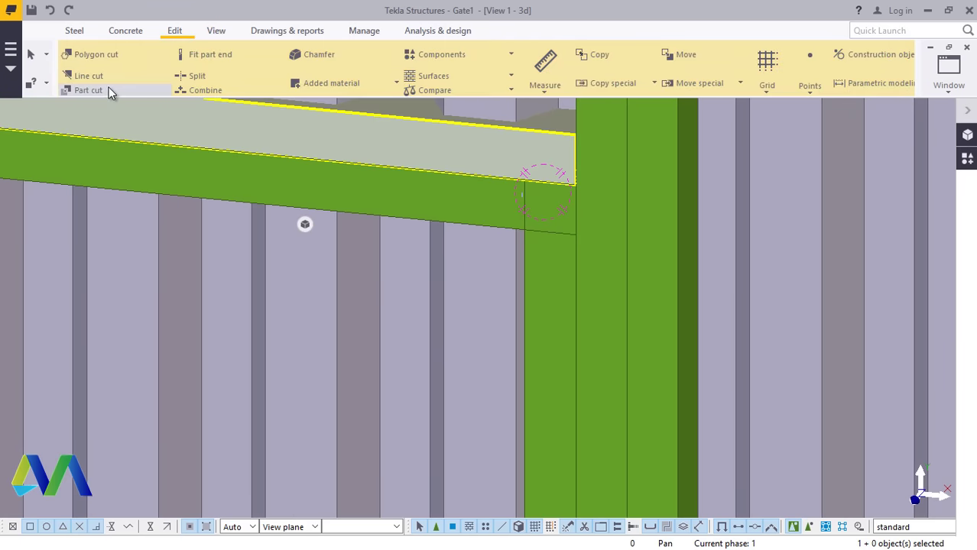
{"action": "left_click", "coordinate": [104, 92]}
{"action": "scroll", "coordinate": [535, 198], "scroll_direction": "up", "scroll_amount": 3}
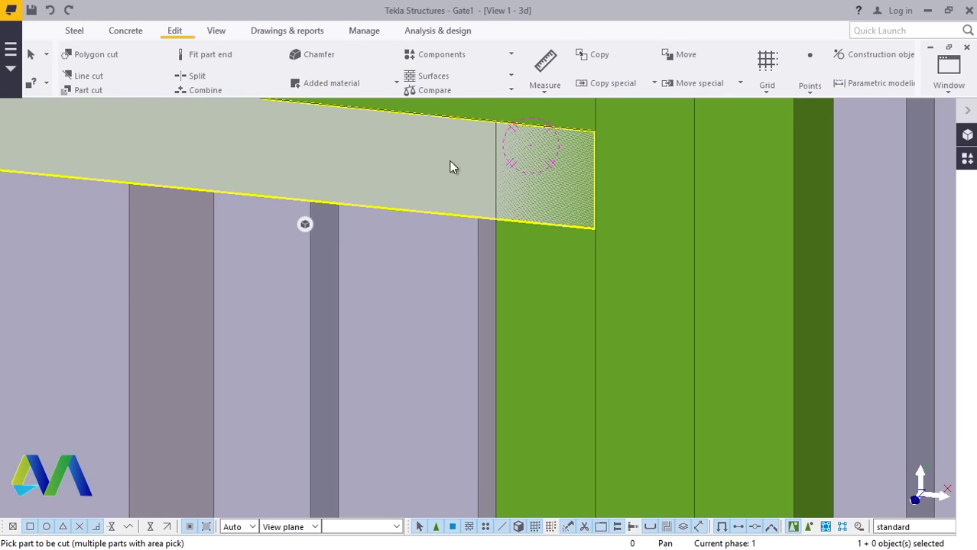
{"action": "left_click", "coordinate": [513, 185]}
{"action": "scroll", "coordinate": [542, 239], "scroll_direction": "down", "scroll_amount": 3}
{"action": "right_click", "coordinate": [536, 230]}
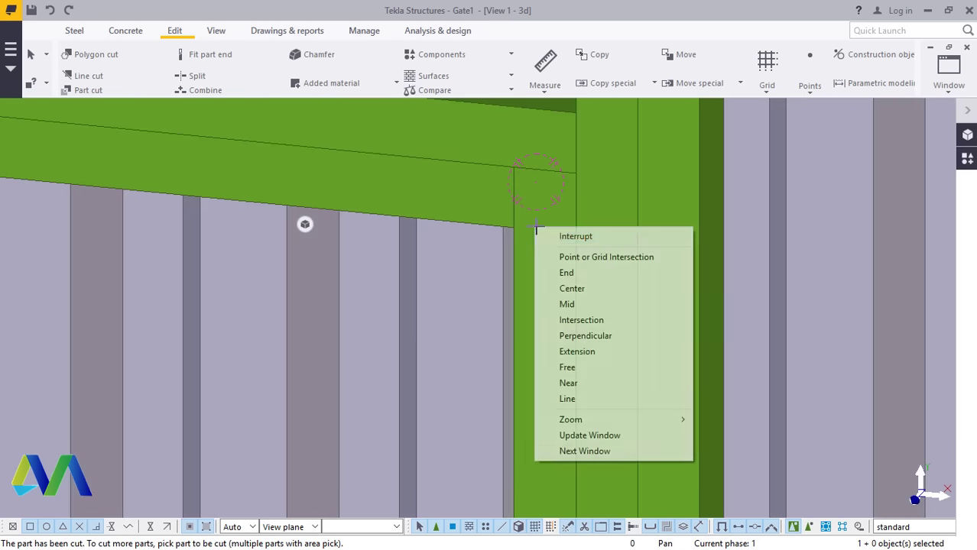
{"action": "left_click", "coordinate": [553, 237]}
Redraw the 3D view of the gate.
{"action": "scroll", "coordinate": [551, 234], "scroll_direction": "down", "scroll_amount": 6}
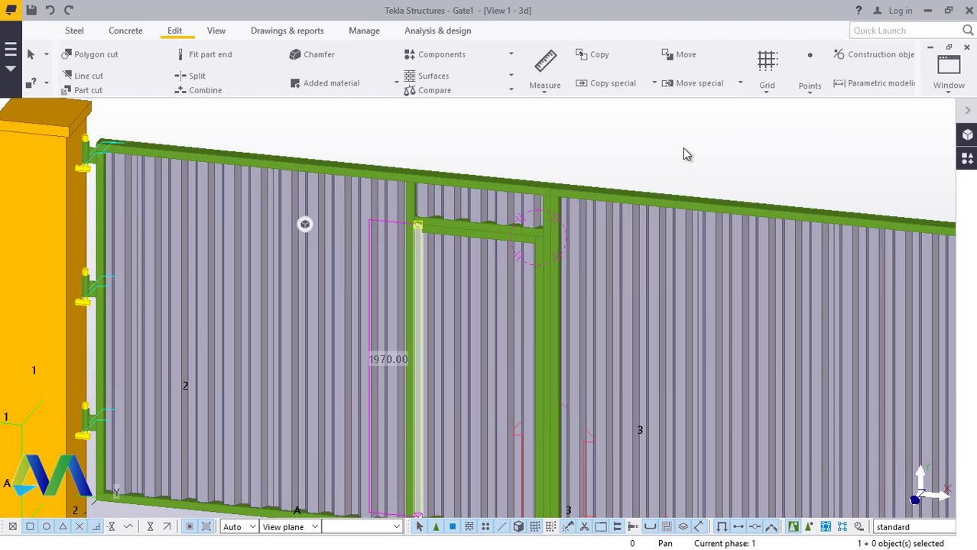
{"action": "right_click", "coordinate": [682, 147]}
{"action": "left_click", "coordinate": [632, 148]}
{"action": "right_click", "coordinate": [632, 147]}
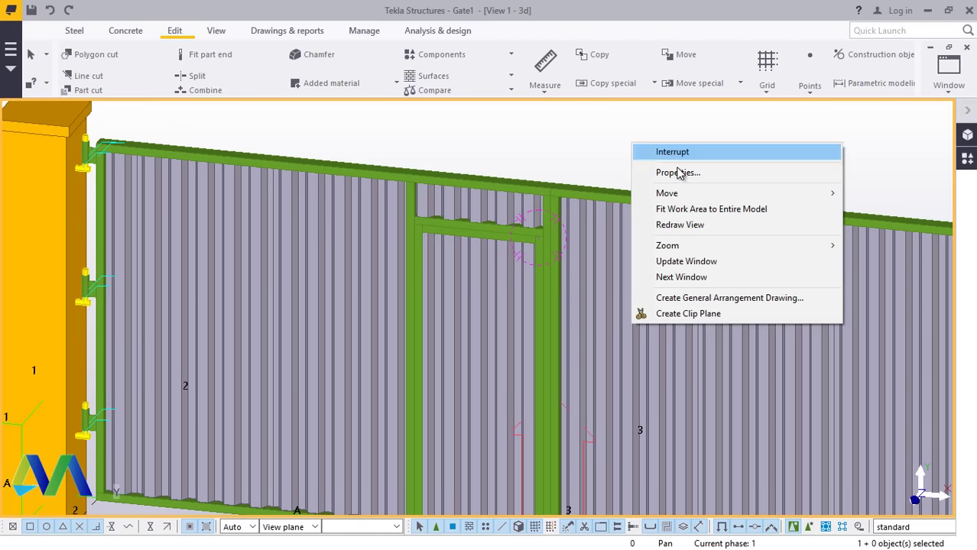
{"action": "left_click", "coordinate": [691, 226]}
Examine the lower corners of the door frame, where the vertical door beams meet the bottom horizontal beam.
{"action": "scroll", "coordinate": [551, 230], "scroll_direction": "down", "scroll_amount": 5}
{"action": "scroll", "coordinate": [439, 382], "scroll_direction": "up", "scroll_amount": 8}
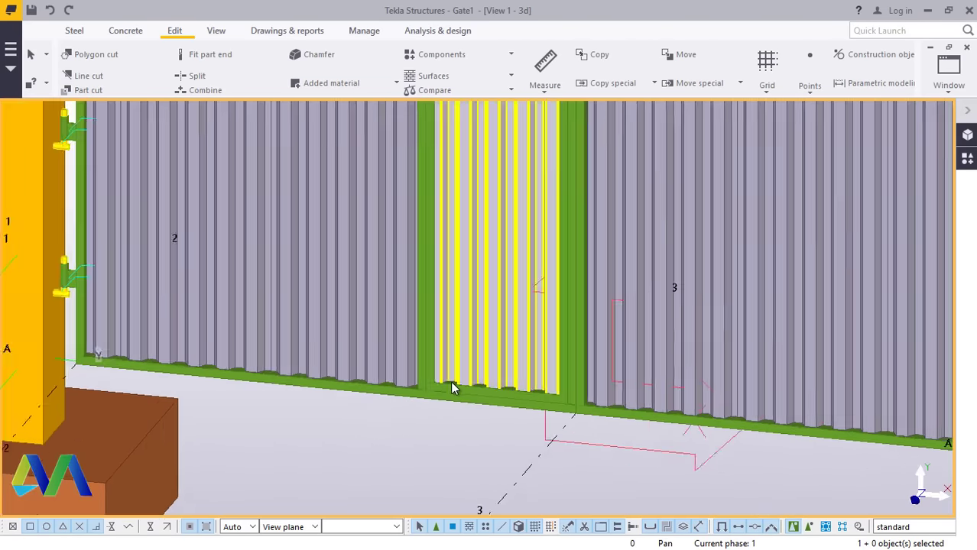
{"action": "scroll", "coordinate": [426, 388], "scroll_direction": "up", "scroll_amount": 2}
{"action": "scroll", "coordinate": [435, 389], "scroll_direction": "down", "scroll_amount": 4}
{"action": "scroll", "coordinate": [436, 388], "scroll_direction": "up", "scroll_amount": 6}
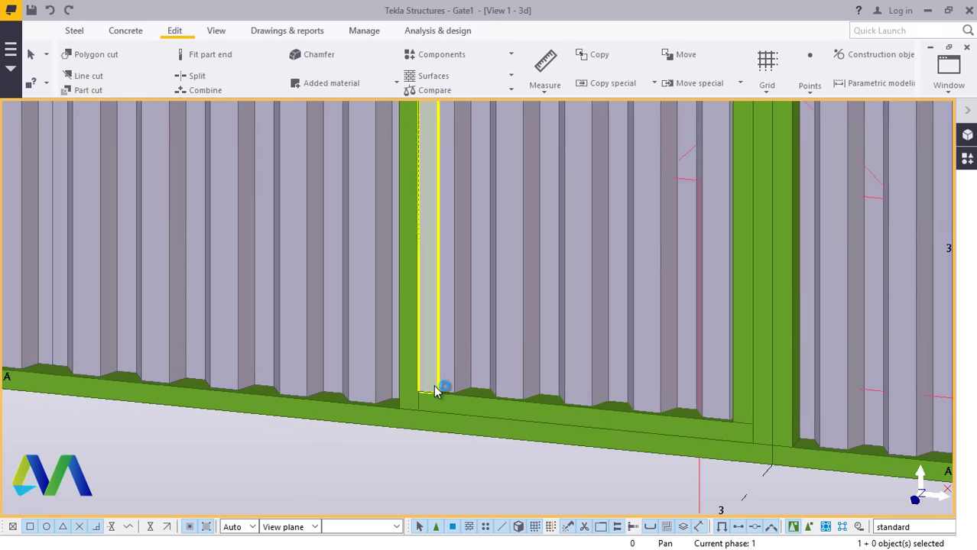
{"action": "scroll", "coordinate": [467, 404], "scroll_direction": "down", "scroll_amount": 2}
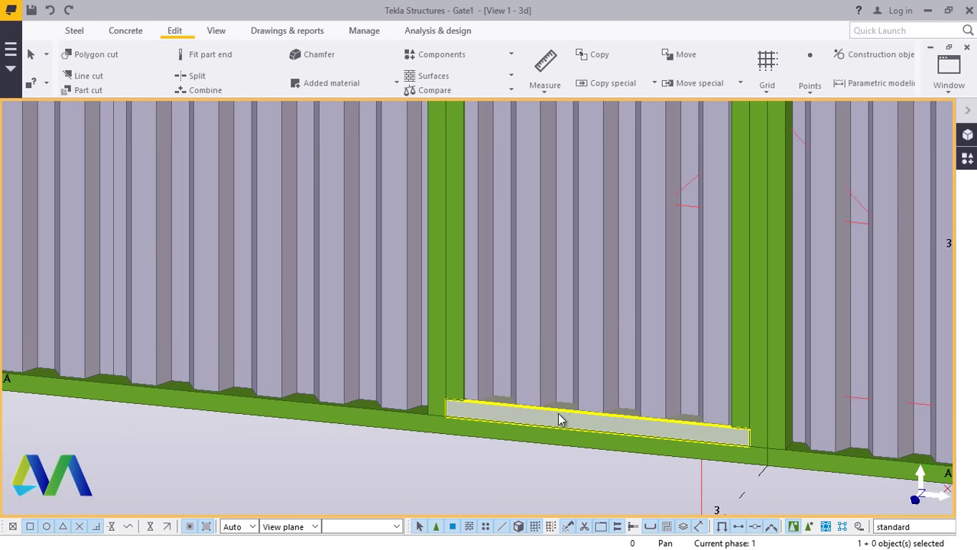
Examine the finished door section of the double gate, including its corners, crossbeams and the cladding around it.
{"action": "scroll", "coordinate": [558, 405], "scroll_direction": "down", "scroll_amount": 5}
{"action": "scroll", "coordinate": [572, 197], "scroll_direction": "up", "scroll_amount": 3}
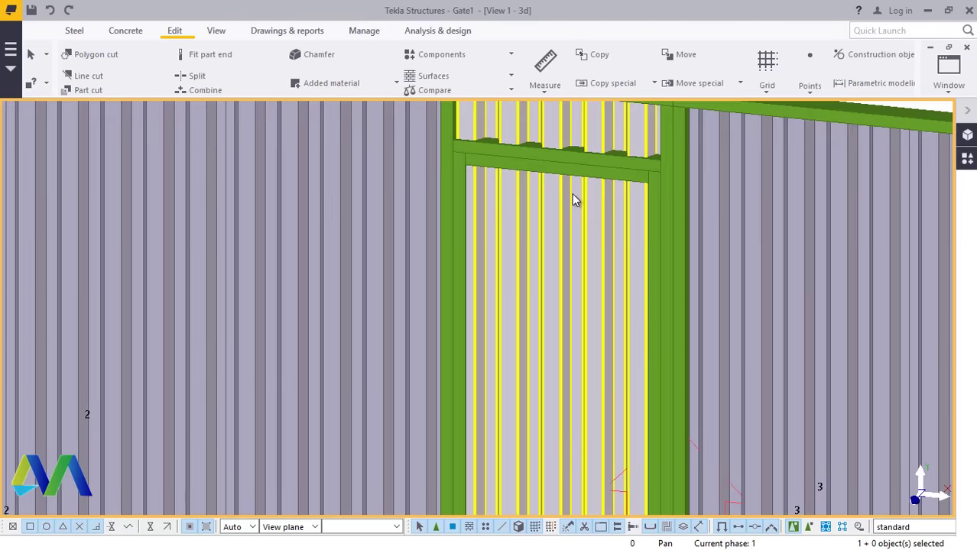
{"action": "scroll", "coordinate": [606, 283], "scroll_direction": "down", "scroll_amount": 5}
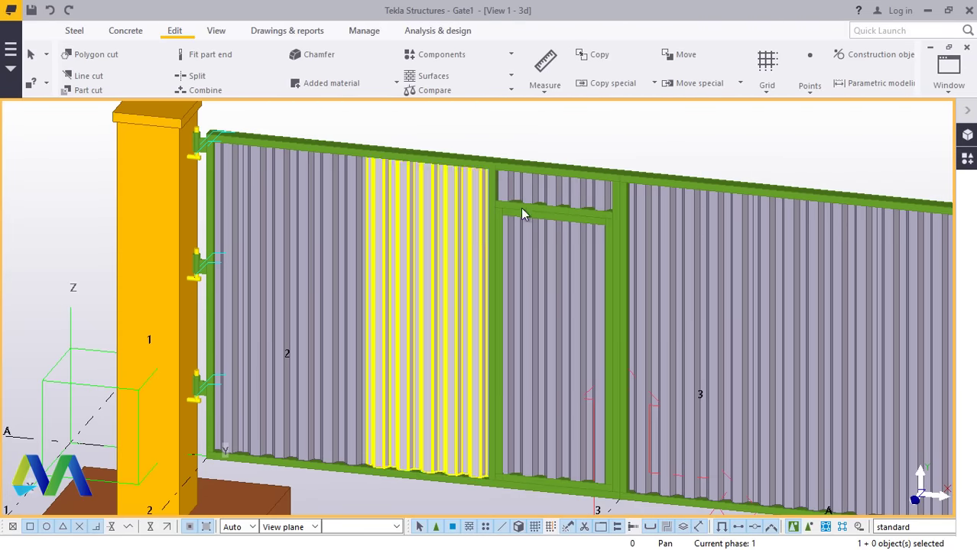
{"action": "scroll", "coordinate": [527, 352], "scroll_direction": "down", "scroll_amount": 5}
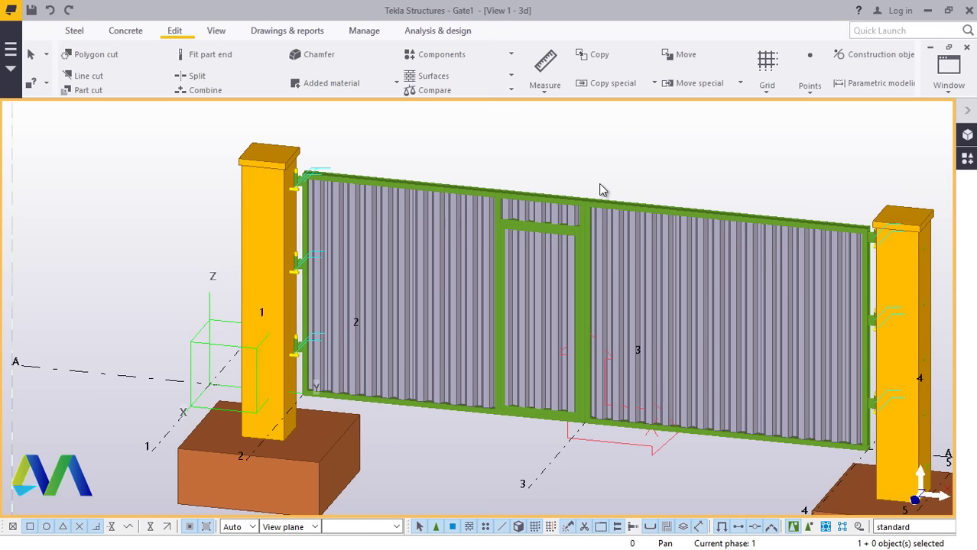
{"action": "scroll", "coordinate": [599, 287], "scroll_direction": "up", "scroll_amount": 2}
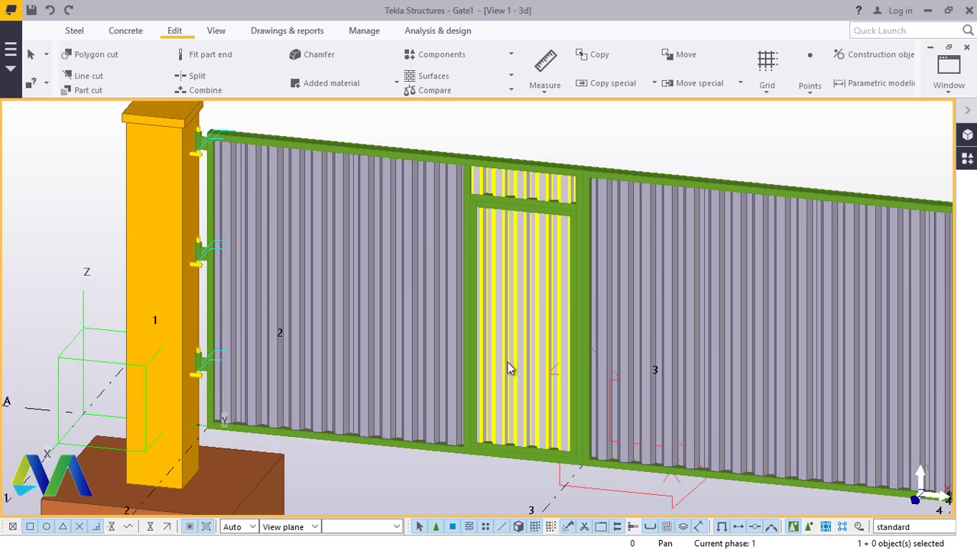
{"action": "scroll", "coordinate": [517, 350], "scroll_direction": "down", "scroll_amount": 3}
{"action": "scroll", "coordinate": [510, 336], "scroll_direction": "up", "scroll_amount": 3}
{"action": "scroll", "coordinate": [545, 364], "scroll_direction": "down", "scroll_amount": 2}
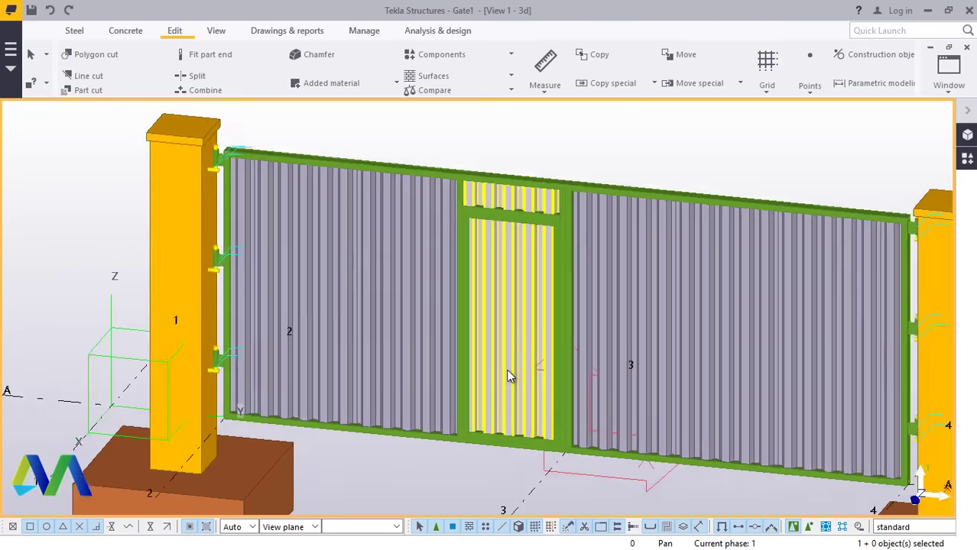
{"action": "scroll", "coordinate": [520, 245], "scroll_direction": "up", "scroll_amount": 3}
{"action": "scroll", "coordinate": [520, 245], "scroll_direction": "down", "scroll_amount": 3}
{"action": "scroll", "coordinate": [545, 384], "scroll_direction": "up", "scroll_amount": 3}
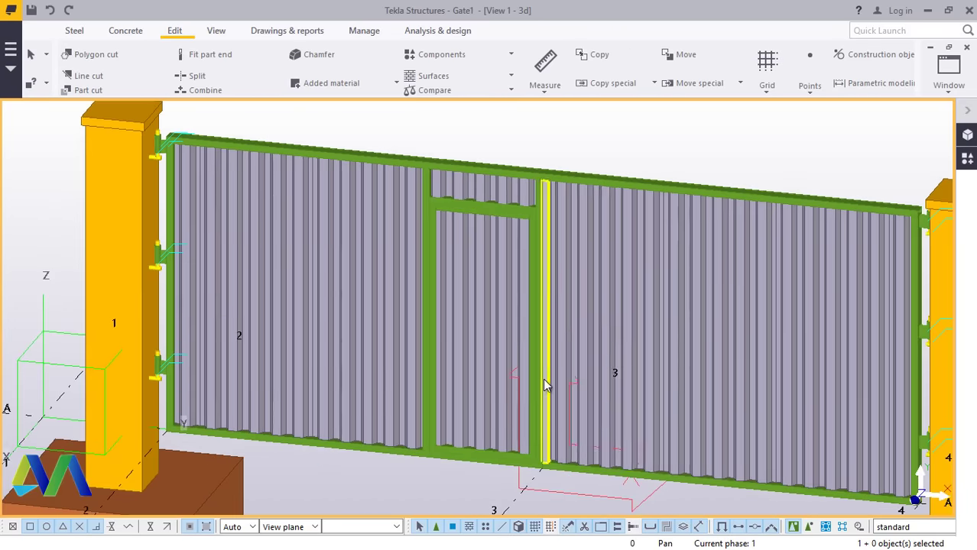
{"action": "scroll", "coordinate": [545, 385], "scroll_direction": "down", "scroll_amount": 3}
{"action": "scroll", "coordinate": [481, 229], "scroll_direction": "up", "scroll_amount": 6}
{"action": "scroll", "coordinate": [482, 197], "scroll_direction": "up", "scroll_amount": 3}
{"action": "scroll", "coordinate": [517, 247], "scroll_direction": "down", "scroll_amount": 2}
{"action": "scroll", "coordinate": [517, 247], "scroll_direction": "down", "scroll_amount": 1}
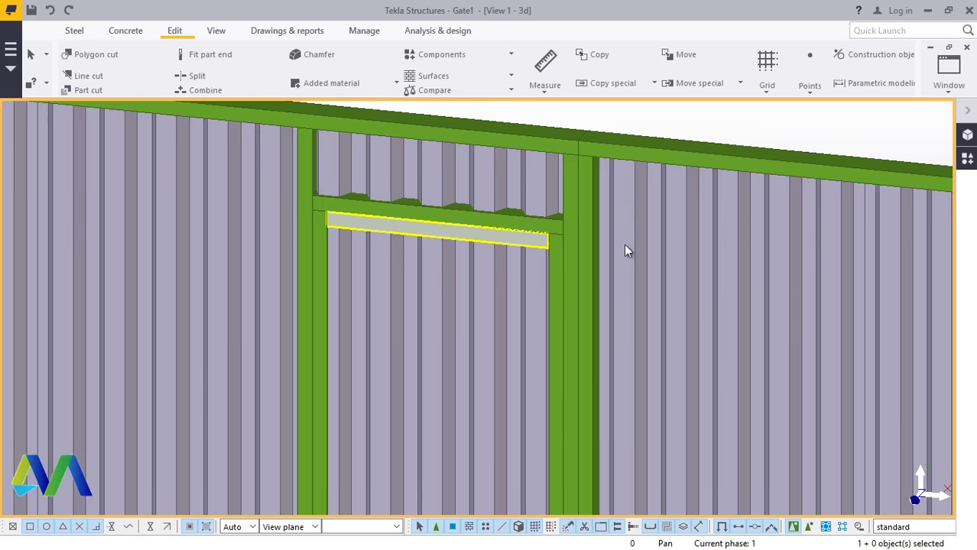
Find the Stanchion weld (85) component and weld the door section's cladding to the upper crossbeam and the door's top horizontal beam.
{"action": "left_click", "coordinate": [967, 160]}
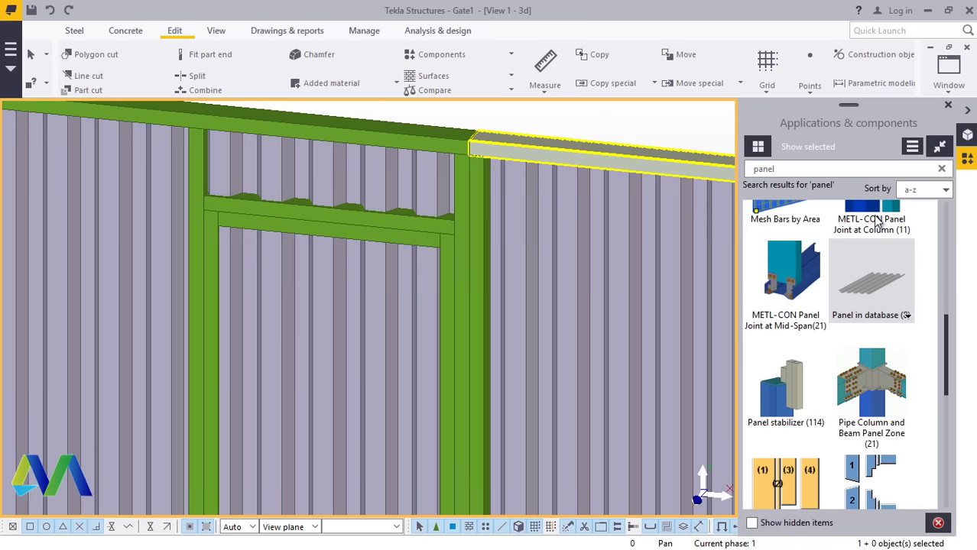
{"action": "type", "text": "weld"}
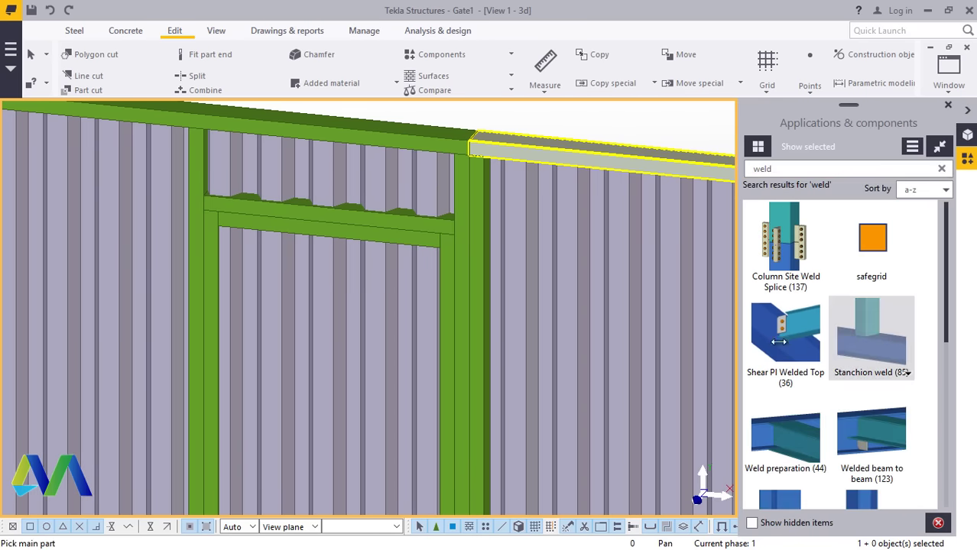
{"action": "scroll", "coordinate": [866, 342], "scroll_direction": "down", "scroll_amount": 2}
{"action": "scroll", "coordinate": [579, 310], "scroll_direction": "down", "scroll_amount": 2}
{"action": "scroll", "coordinate": [432, 249], "scroll_direction": "up", "scroll_amount": 4}
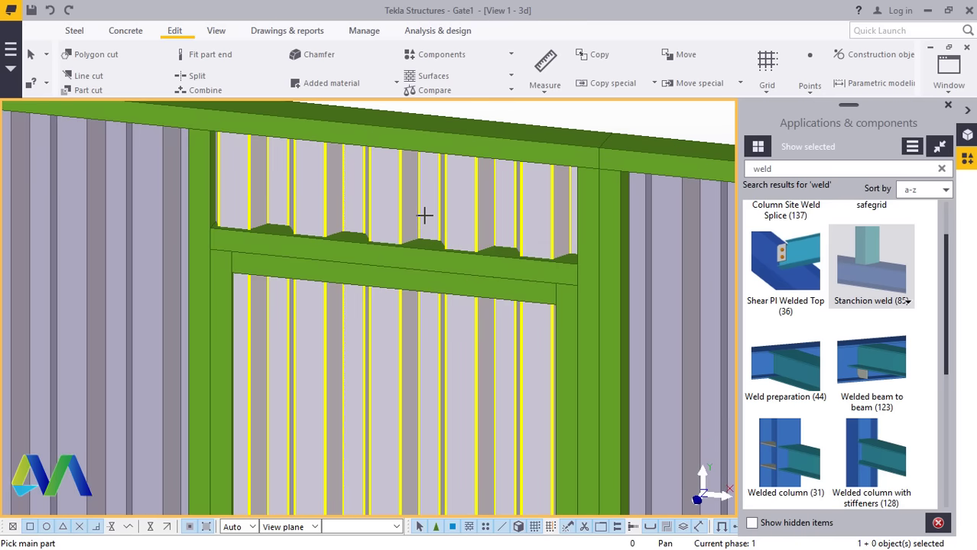
{"action": "left_click", "coordinate": [428, 264]}
{"action": "scroll", "coordinate": [427, 272], "scroll_direction": "up", "scroll_amount": 5}
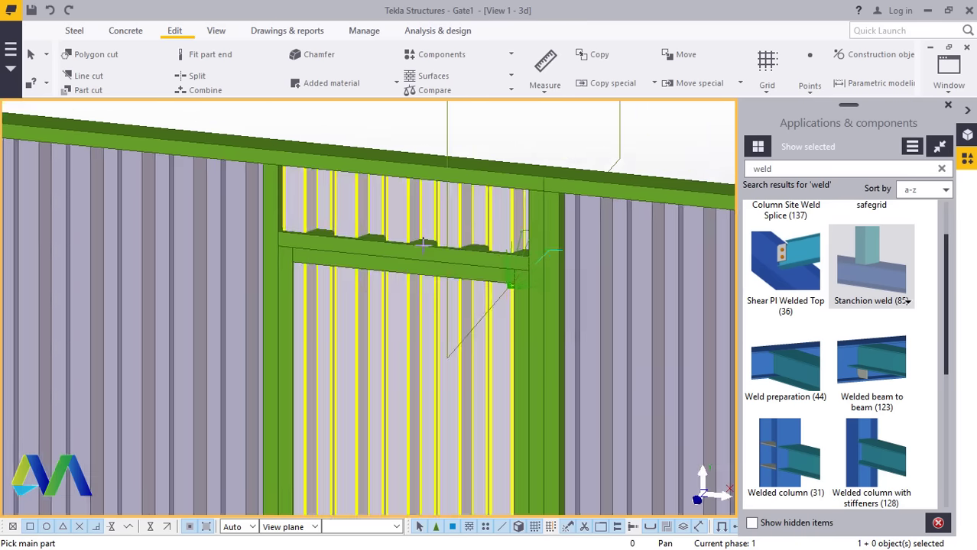
{"action": "scroll", "coordinate": [426, 281], "scroll_direction": "up", "scroll_amount": 4}
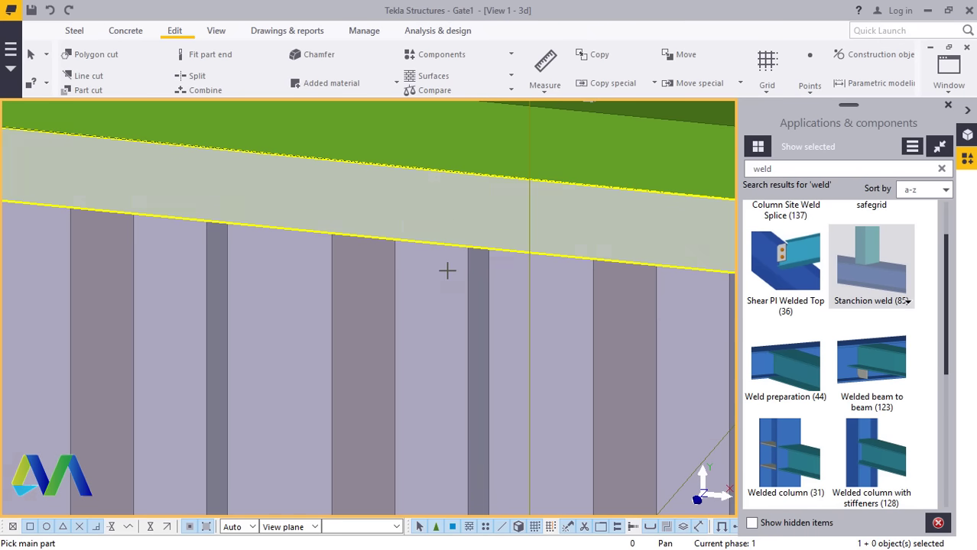
{"action": "left_click", "coordinate": [447, 270]}
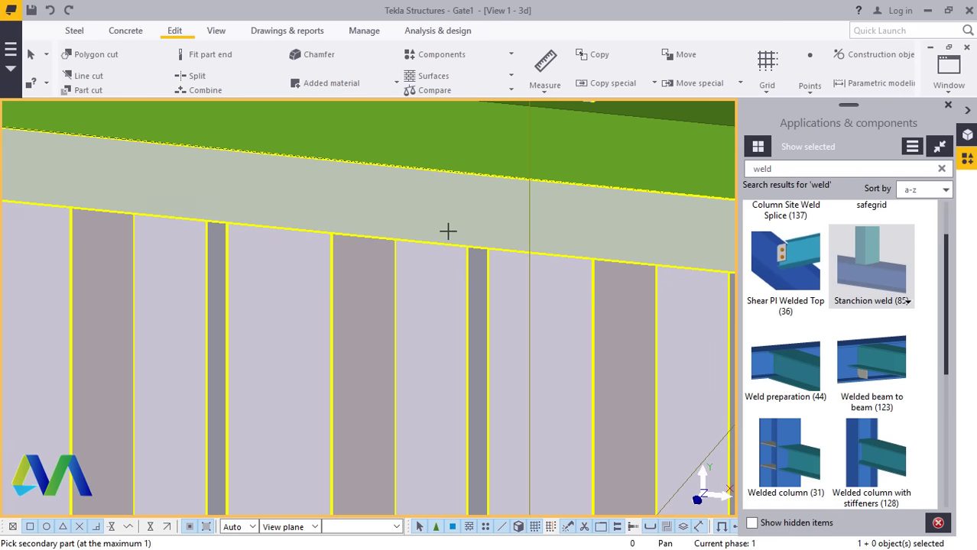
{"action": "left_click", "coordinate": [448, 231]}
{"action": "scroll", "coordinate": [443, 245], "scroll_direction": "down", "scroll_amount": 5}
{"action": "scroll", "coordinate": [441, 251], "scroll_direction": "down", "scroll_amount": 8}
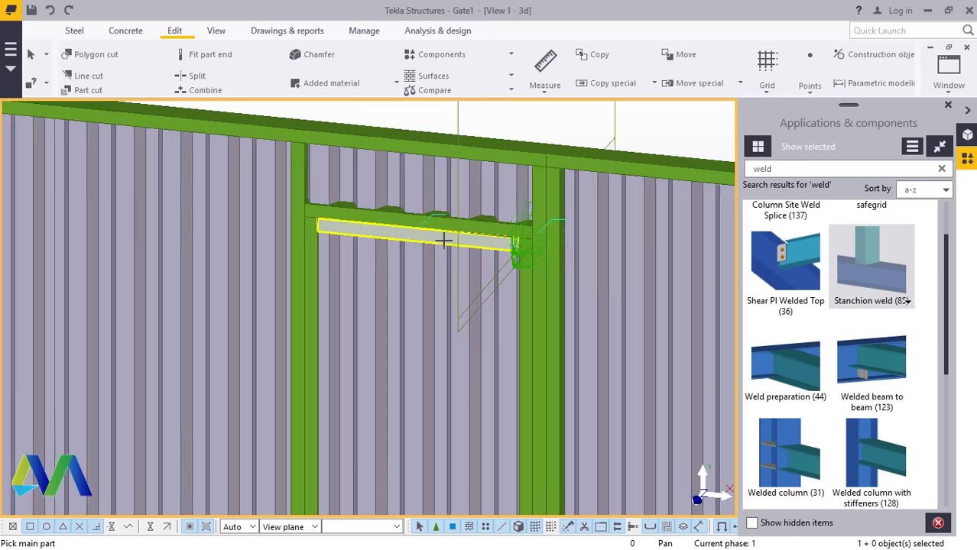
Weld the door section's cladding to the door's bottom horizontal beam.
{"action": "scroll", "coordinate": [469, 400], "scroll_direction": "up", "scroll_amount": 10}
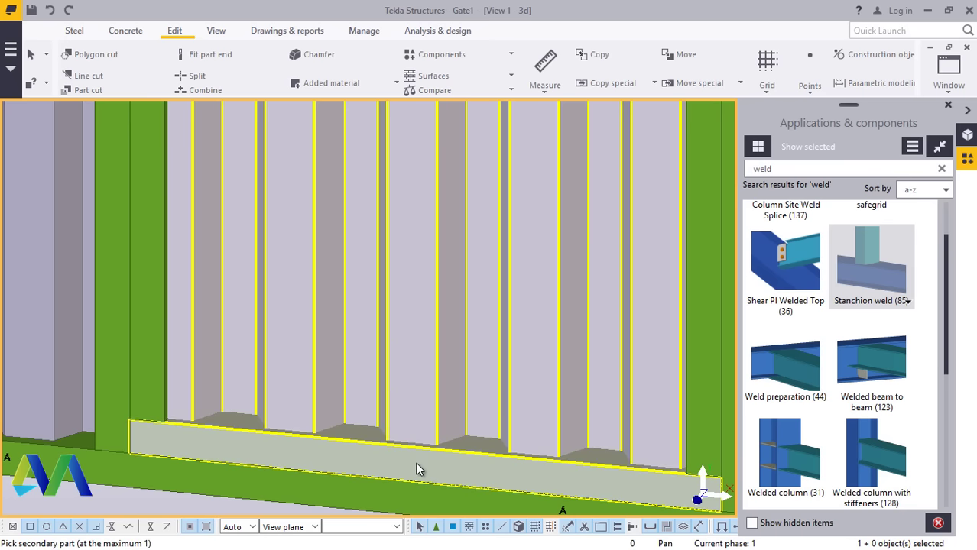
{"action": "left_click", "coordinate": [416, 470]}
{"action": "scroll", "coordinate": [382, 428], "scroll_direction": "down", "scroll_amount": 4}
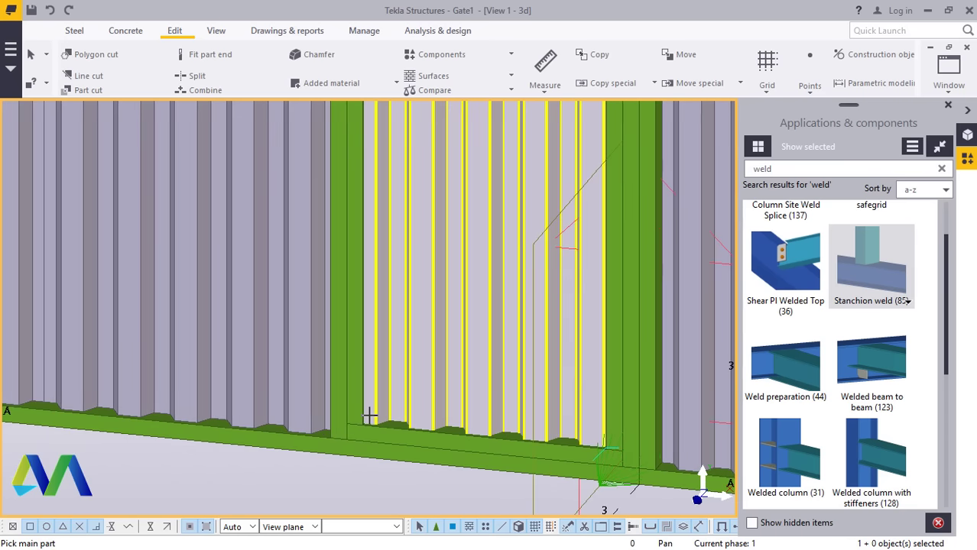
Weld the post and vertical door beam to the bottom beams at the door's lower corner away from grid line 3.
{"action": "scroll", "coordinate": [369, 415], "scroll_direction": "up", "scroll_amount": 5}
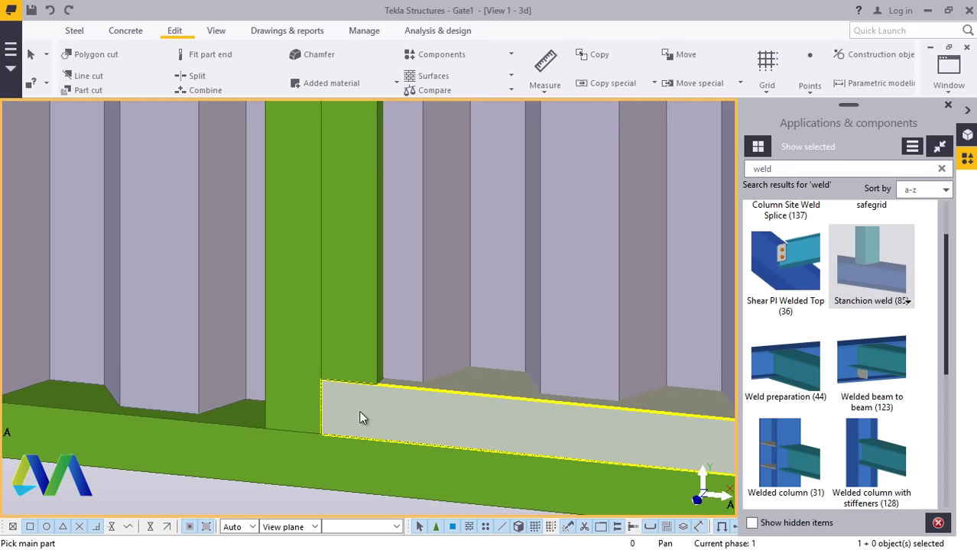
{"action": "scroll", "coordinate": [326, 375], "scroll_direction": "up", "scroll_amount": 2}
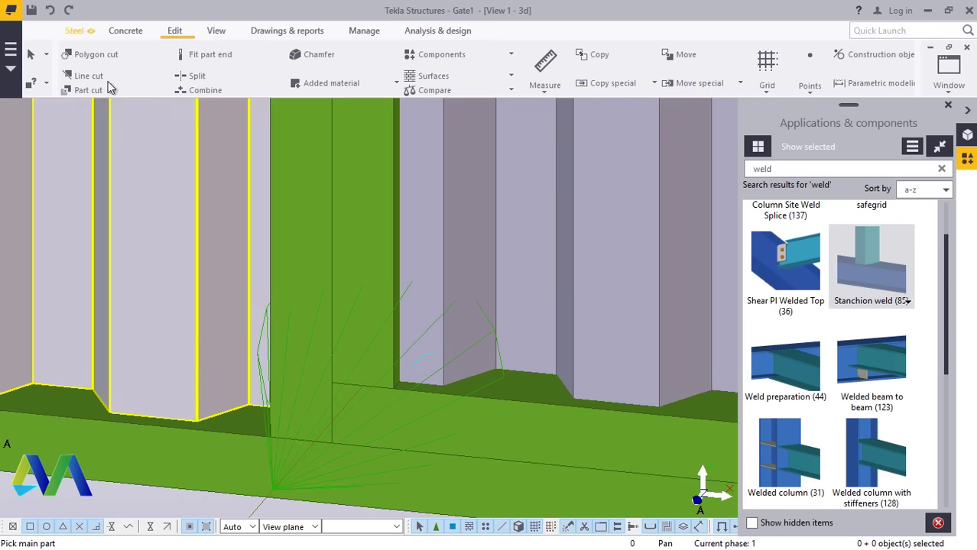
{"action": "left_click", "coordinate": [307, 391]}
{"action": "scroll", "coordinate": [384, 430], "scroll_direction": "down", "scroll_amount": 4}
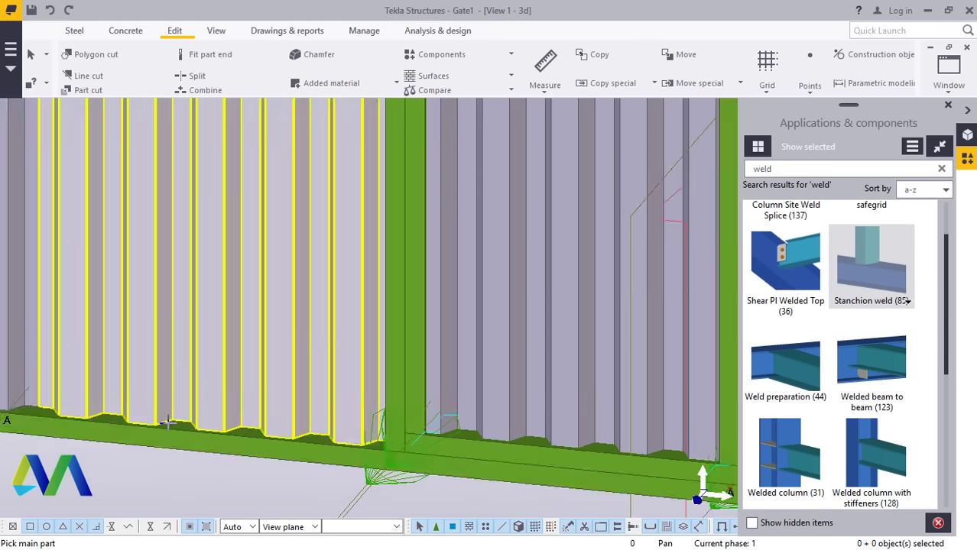
{"action": "scroll", "coordinate": [168, 422], "scroll_direction": "up", "scroll_amount": 2}
{"action": "left_click", "coordinate": [341, 350]}
{"action": "left_click", "coordinate": [335, 458]}
{"action": "scroll", "coordinate": [415, 475], "scroll_direction": "down", "scroll_amount": 5}
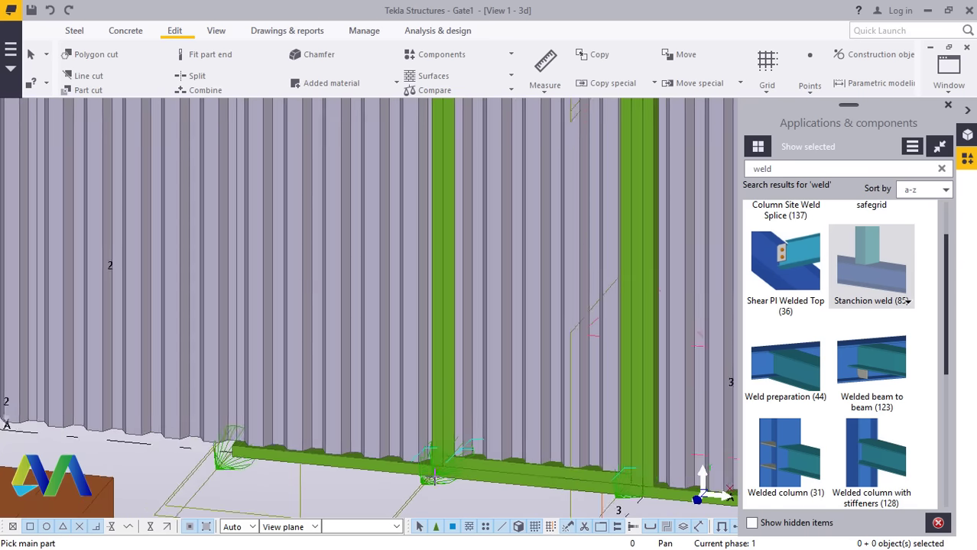
Weld the cladding panels of the leaf beside grid line 2 to the bottom frame beam, and undo the weld at the hinge-side corner.
{"action": "scroll", "coordinate": [428, 475], "scroll_direction": "down", "scroll_amount": 2}
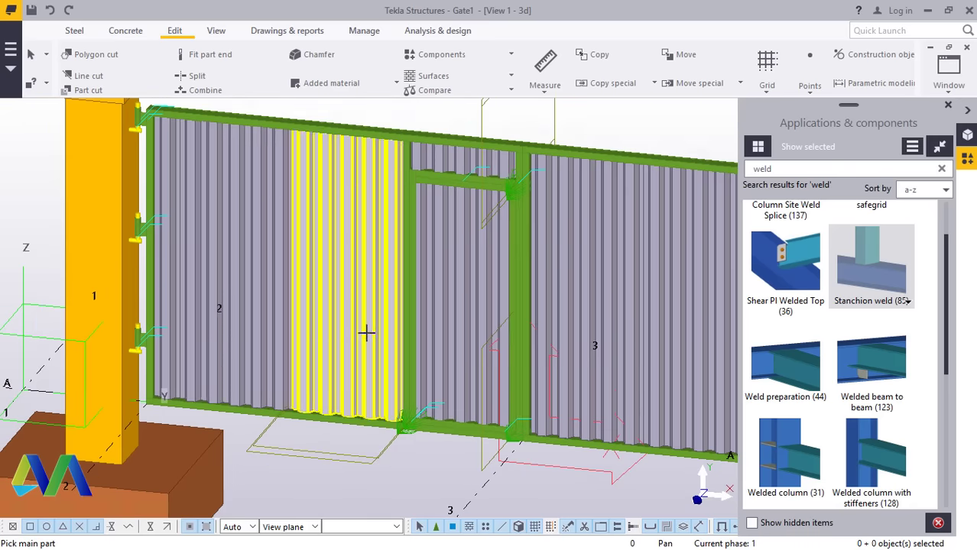
{"action": "scroll", "coordinate": [157, 403], "scroll_direction": "up", "scroll_amount": 5}
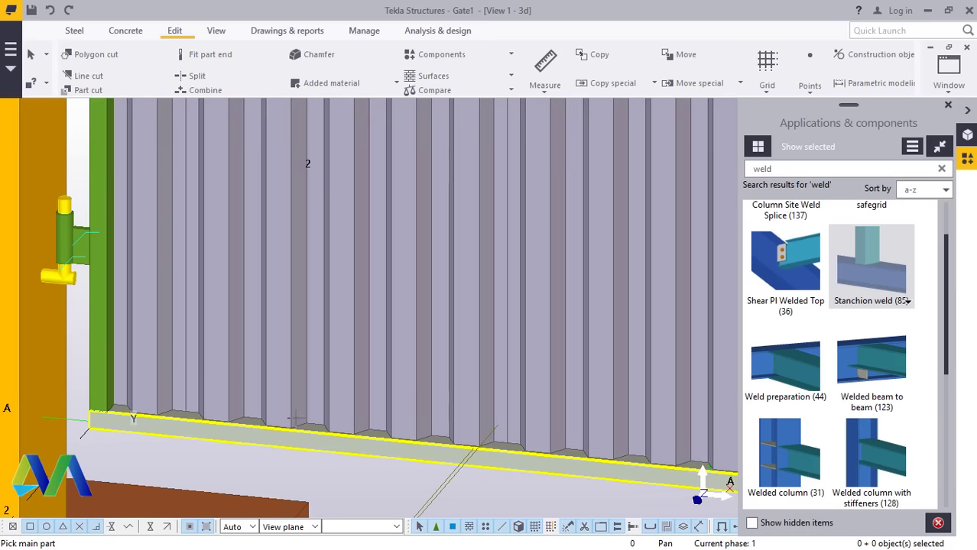
{"action": "left_click", "coordinate": [290, 368]}
{"action": "left_click", "coordinate": [303, 441]}
{"action": "scroll", "coordinate": [304, 441], "scroll_direction": "down", "scroll_amount": 4}
{"action": "scroll", "coordinate": [225, 391], "scroll_direction": "up", "scroll_amount": 4}
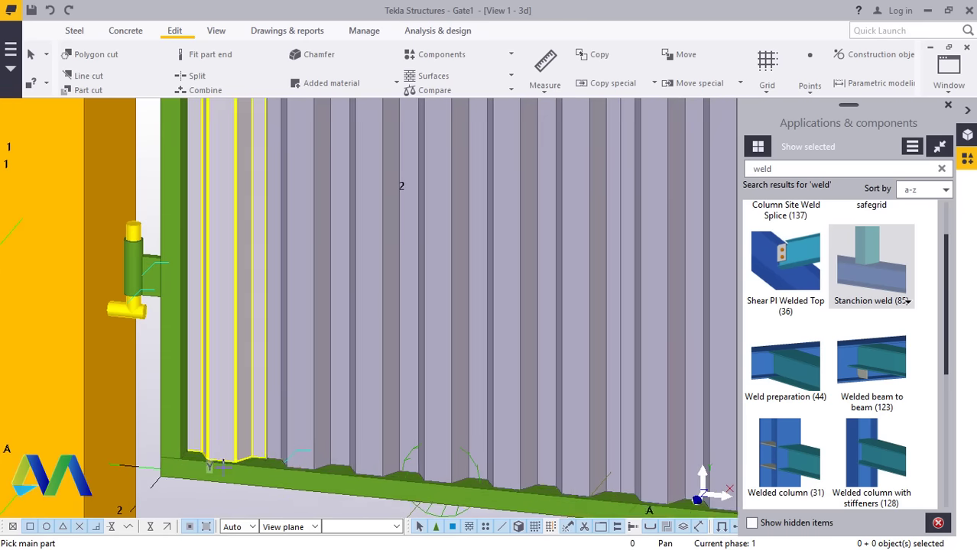
{"action": "left_click", "coordinate": [237, 477]}
{"action": "left_click", "coordinate": [227, 393]}
{"action": "scroll", "coordinate": [183, 480], "scroll_direction": "up", "scroll_amount": 3}
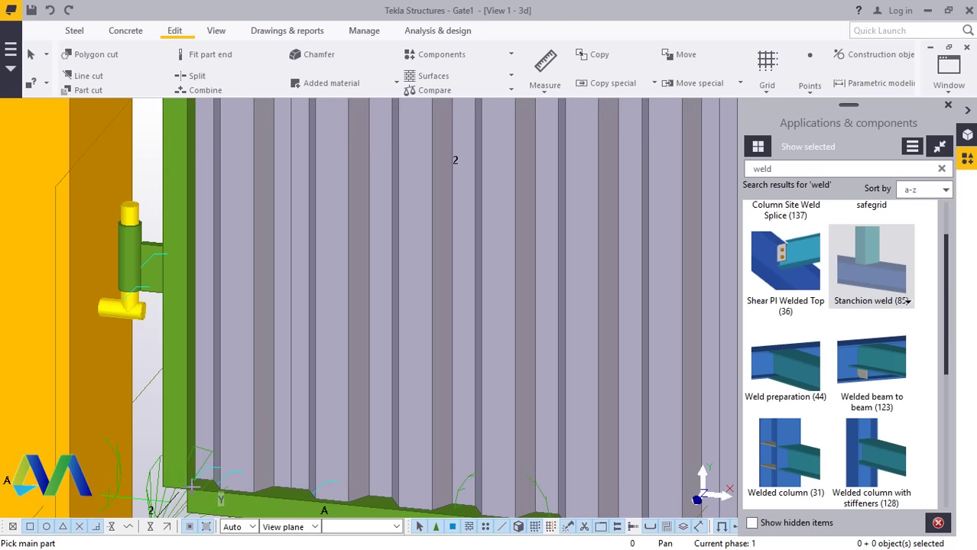
{"action": "left_click", "coordinate": [51, 10]}
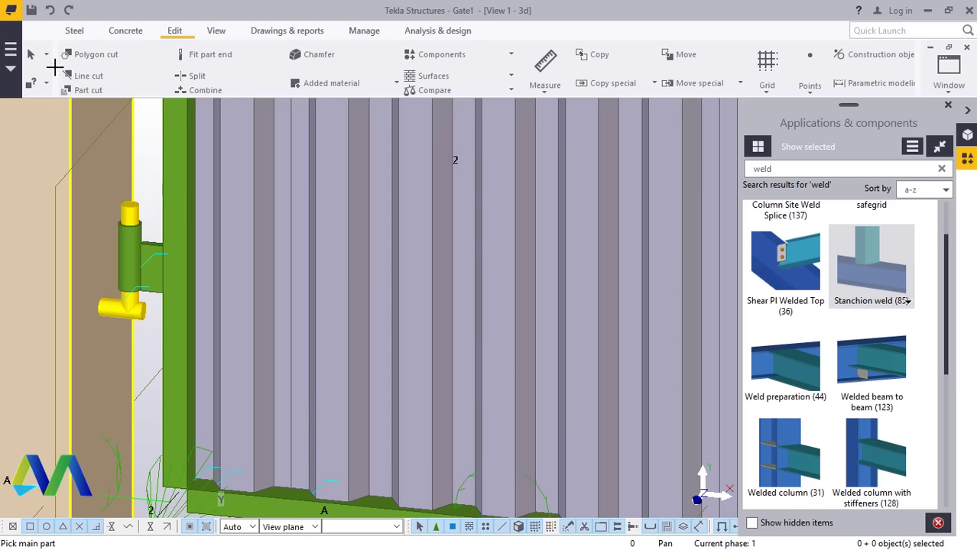
Weld the top frame beam of the leaf beside grid line 2 to the cladding panels nearest the hinge post.
{"action": "scroll", "coordinate": [181, 329], "scroll_direction": "down", "scroll_amount": 5}
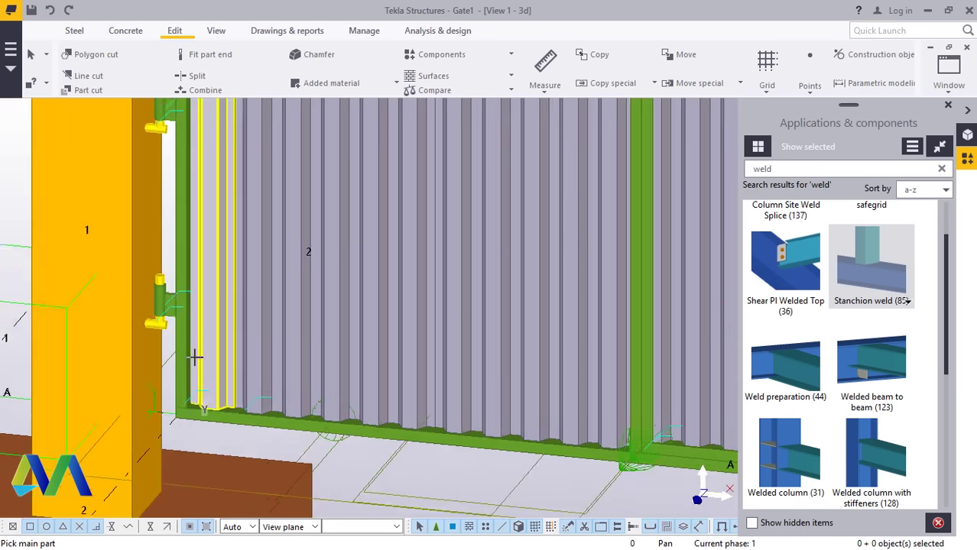
{"action": "scroll", "coordinate": [241, 315], "scroll_direction": "down", "scroll_amount": 5}
{"action": "scroll", "coordinate": [251, 189], "scroll_direction": "up", "scroll_amount": 10}
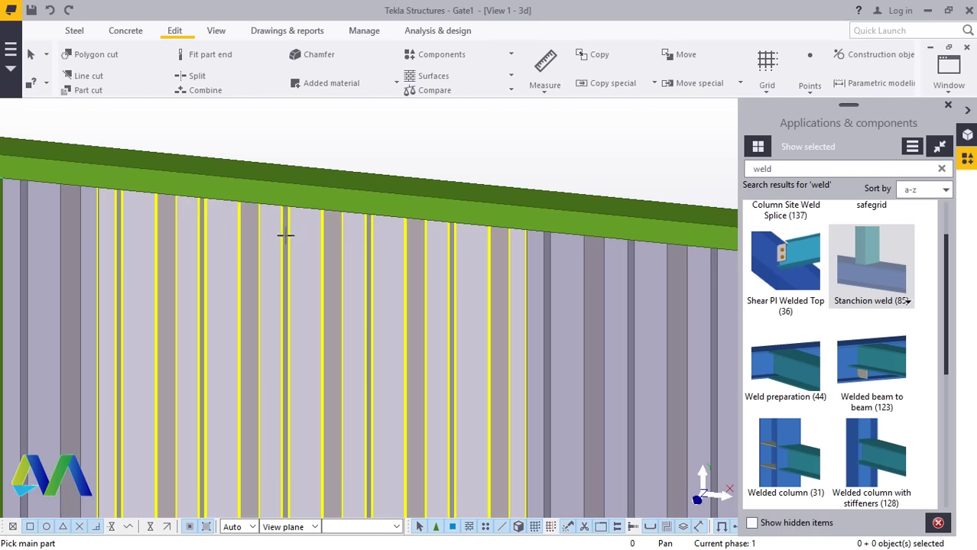
{"action": "left_click", "coordinate": [293, 205]}
{"action": "left_click", "coordinate": [296, 237]}
{"action": "left_click", "coordinate": [302, 243]}
{"action": "scroll", "coordinate": [139, 214], "scroll_direction": "down", "scroll_amount": 2}
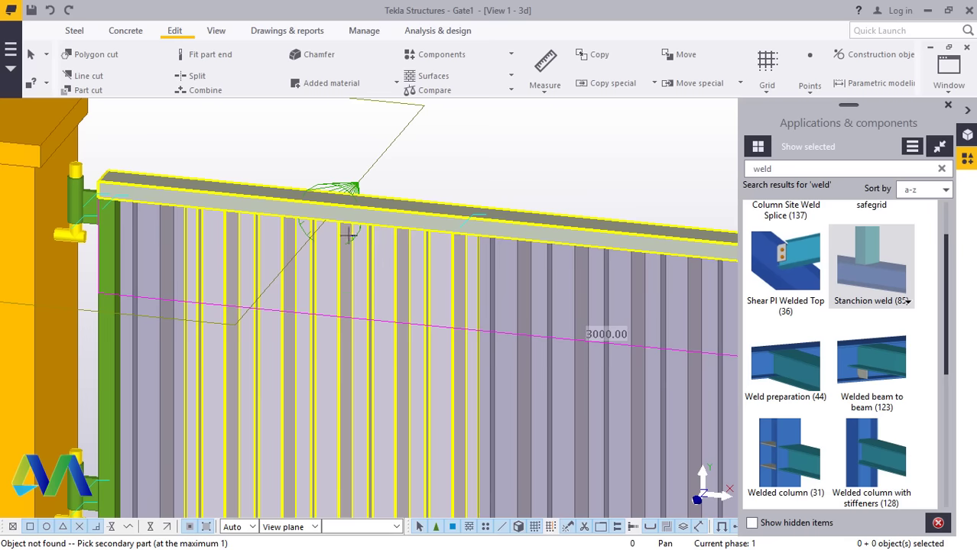
{"action": "scroll", "coordinate": [153, 199], "scroll_direction": "up", "scroll_amount": 3}
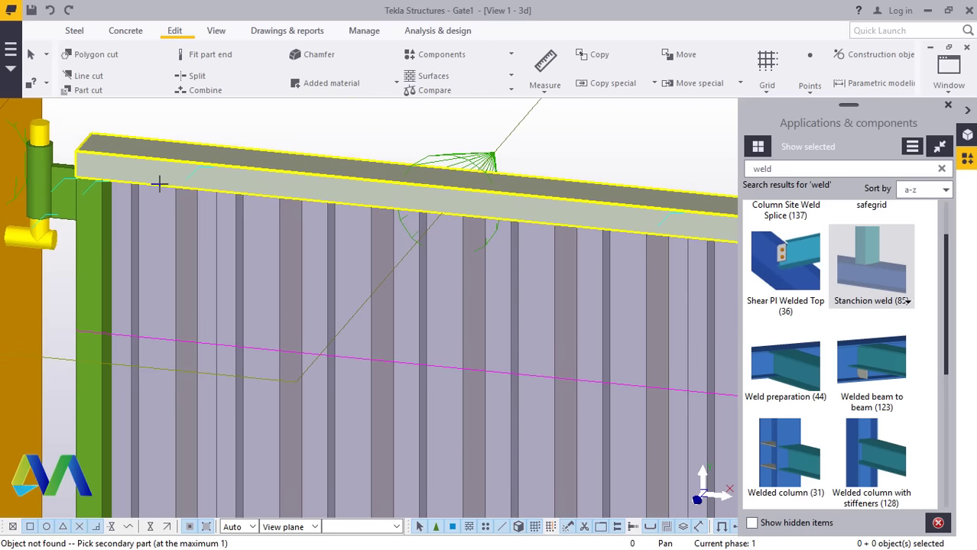
{"action": "scroll", "coordinate": [130, 237], "scroll_direction": "down", "scroll_amount": 6}
{"action": "scroll", "coordinate": [380, 264], "scroll_direction": "up", "scroll_amount": 3}
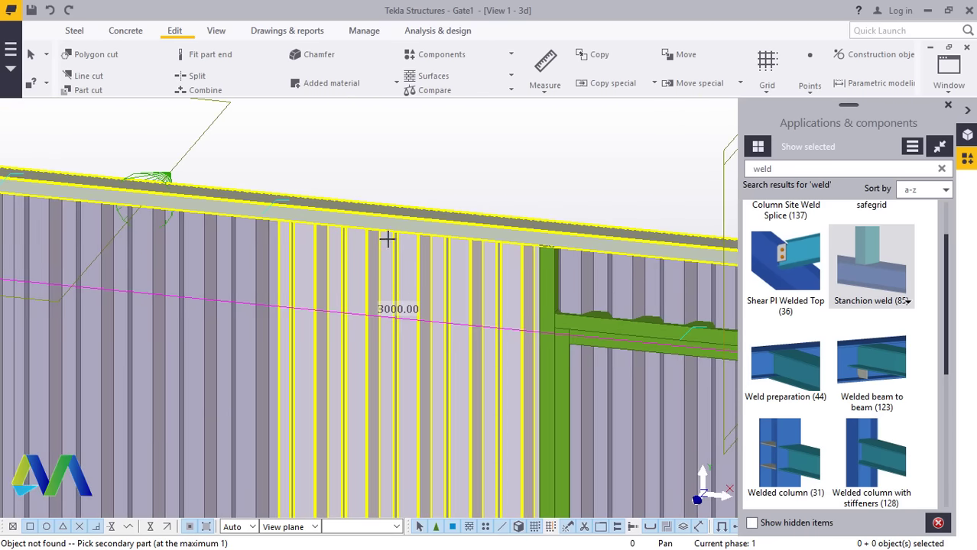
Weld the top frame beam to the cladding panel next to the door opening and to the cladding above the door.
{"action": "left_click", "coordinate": [388, 239]}
{"action": "scroll", "coordinate": [283, 266], "scroll_direction": "down", "scroll_amount": 2}
{"action": "scroll", "coordinate": [572, 271], "scroll_direction": "up", "scroll_amount": 2}
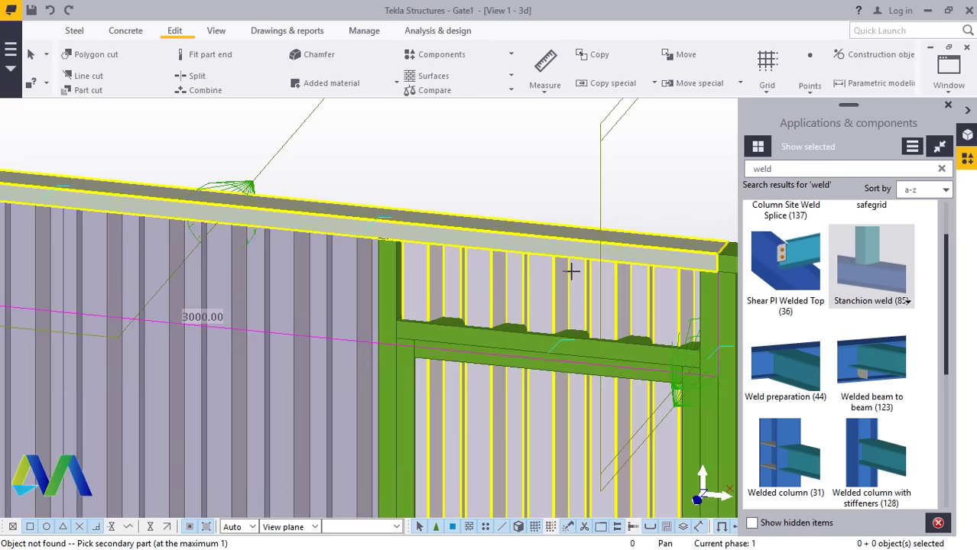
{"action": "scroll", "coordinate": [343, 263], "scroll_direction": "down", "scroll_amount": 2}
{"action": "scroll", "coordinate": [648, 289], "scroll_direction": "down", "scroll_amount": 1}
{"action": "scroll", "coordinate": [648, 289], "scroll_direction": "up", "scroll_amount": 2}
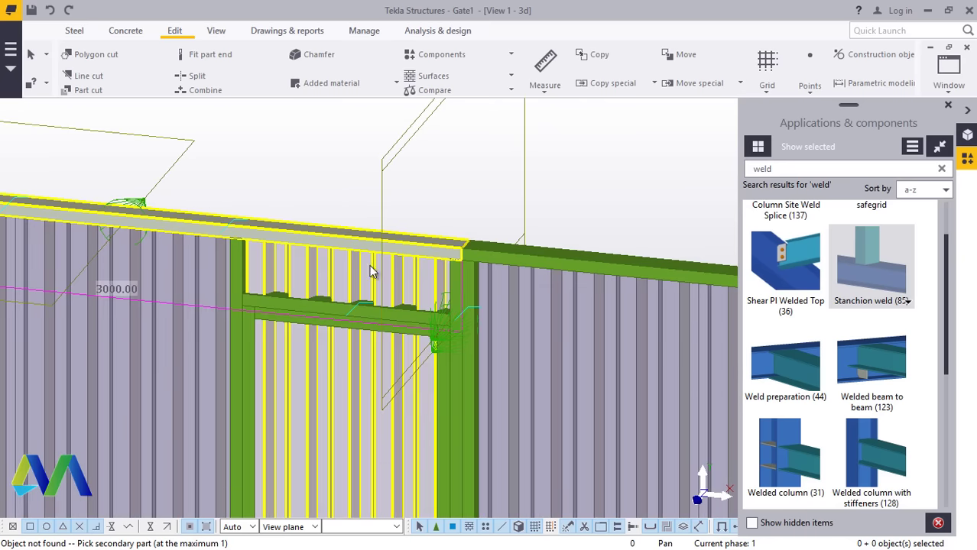
{"action": "scroll", "coordinate": [359, 250], "scroll_direction": "down", "scroll_amount": 2}
{"action": "scroll", "coordinate": [539, 313], "scroll_direction": "up", "scroll_amount": 2}
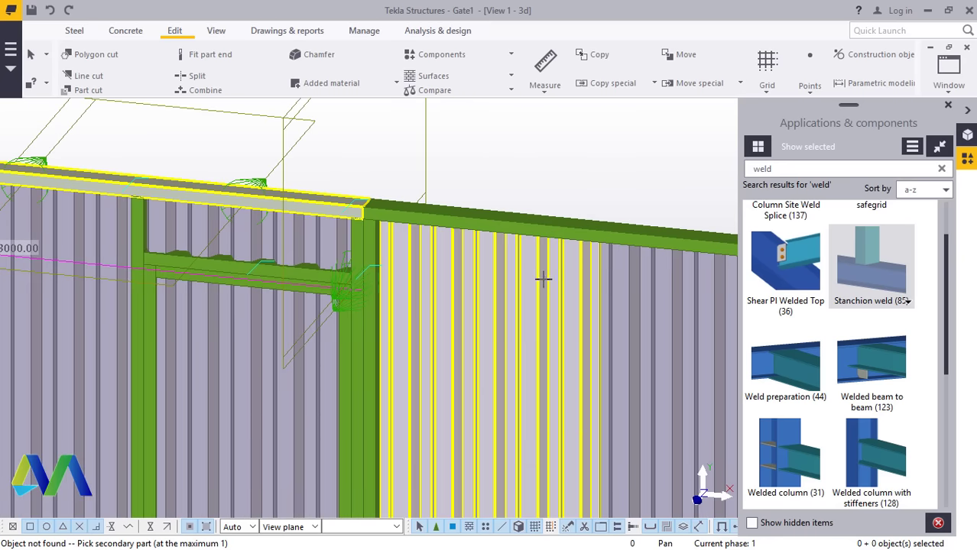
Weld the top frame beam to the first cladding panel beyond grid line 3, beside the door section.
{"action": "left_click", "coordinate": [542, 281]}
{"action": "scroll", "coordinate": [469, 268], "scroll_direction": "down", "scroll_amount": 1}
{"action": "left_click", "coordinate": [598, 281]}
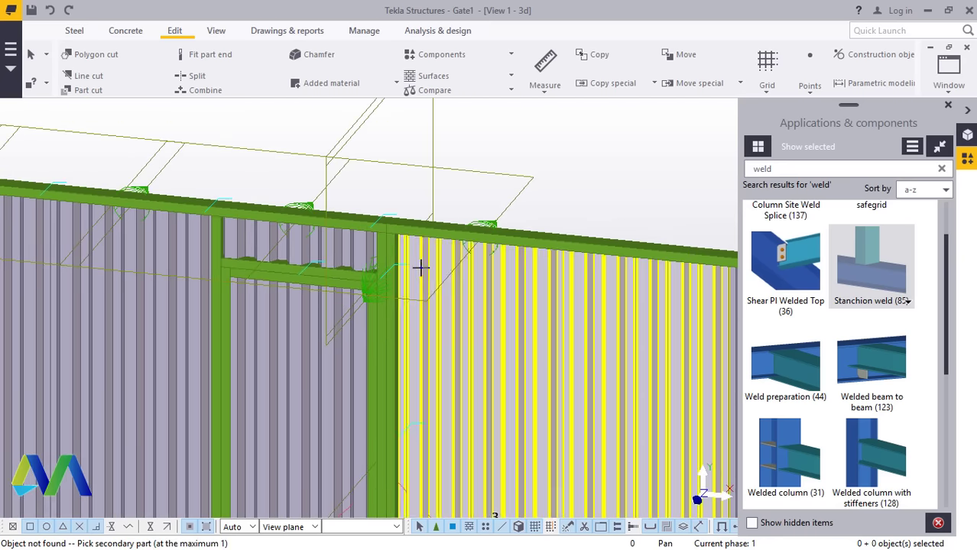
Try to weld the next cladding panel toward grid line 4 to the top frame beam, and undo that weld.
{"action": "scroll", "coordinate": [428, 269], "scroll_direction": "down", "scroll_amount": 2}
{"action": "scroll", "coordinate": [627, 270], "scroll_direction": "up", "scroll_amount": 1}
{"action": "left_click", "coordinate": [563, 258]}
{"action": "scroll", "coordinate": [527, 272], "scroll_direction": "down", "scroll_amount": 2}
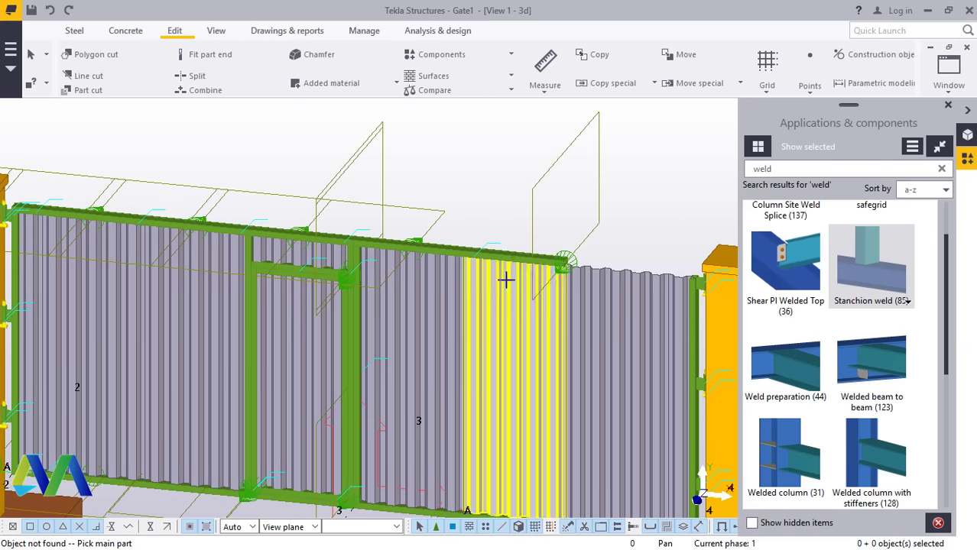
{"action": "scroll", "coordinate": [532, 241], "scroll_direction": "up", "scroll_amount": 2}
{"action": "right_click", "coordinate": [571, 178]}
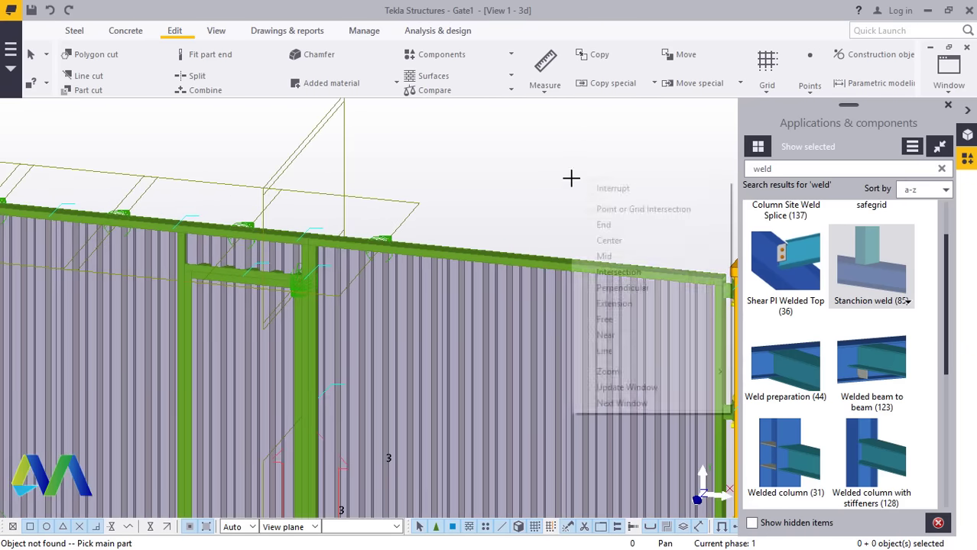
{"action": "scroll", "coordinate": [664, 240], "scroll_direction": "up", "scroll_amount": 1}
Weld the top frame beam to the cladding panel near the hinge post at grid line 4, and end the weld command.
{"action": "scroll", "coordinate": [841, 289], "scroll_direction": "up", "scroll_amount": 1}
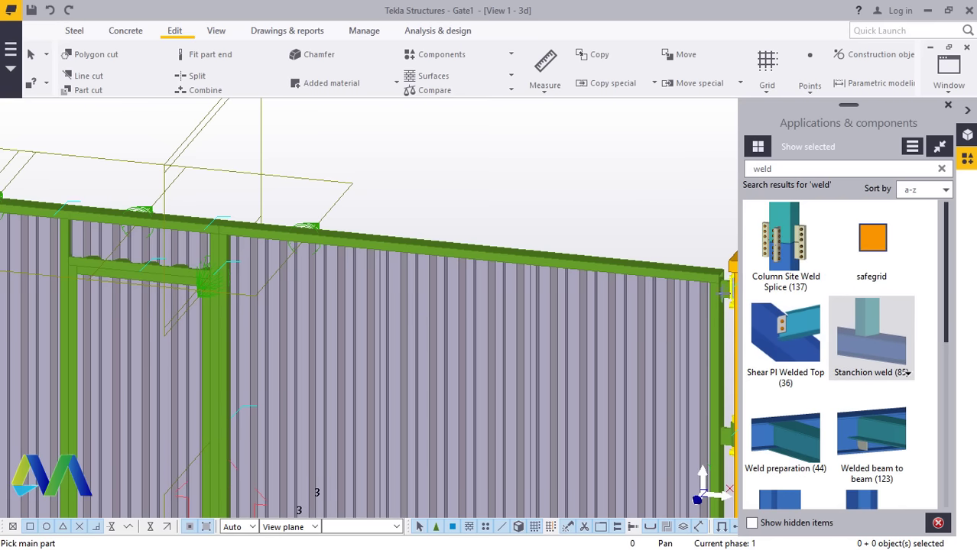
{"action": "scroll", "coordinate": [695, 290], "scroll_direction": "up", "scroll_amount": 3}
{"action": "left_click", "coordinate": [586, 258]}
{"action": "left_click", "coordinate": [577, 289]}
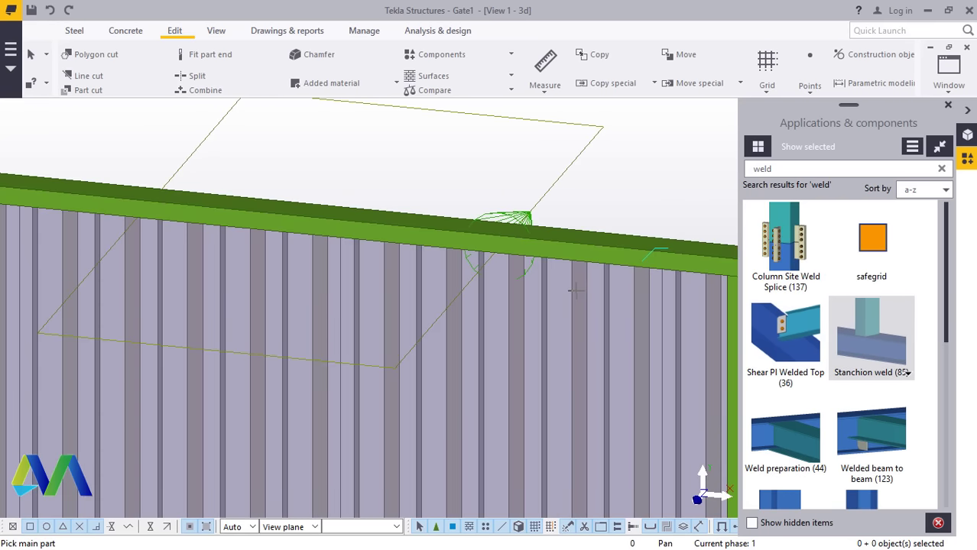
{"action": "scroll", "coordinate": [491, 255], "scroll_direction": "down", "scroll_amount": 5}
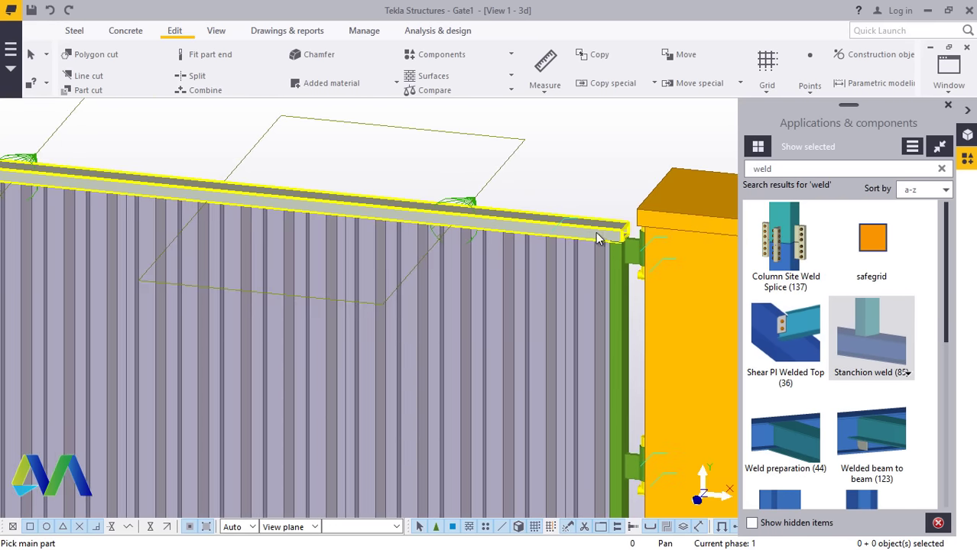
{"action": "scroll", "coordinate": [603, 269], "scroll_direction": "down", "scroll_amount": 6}
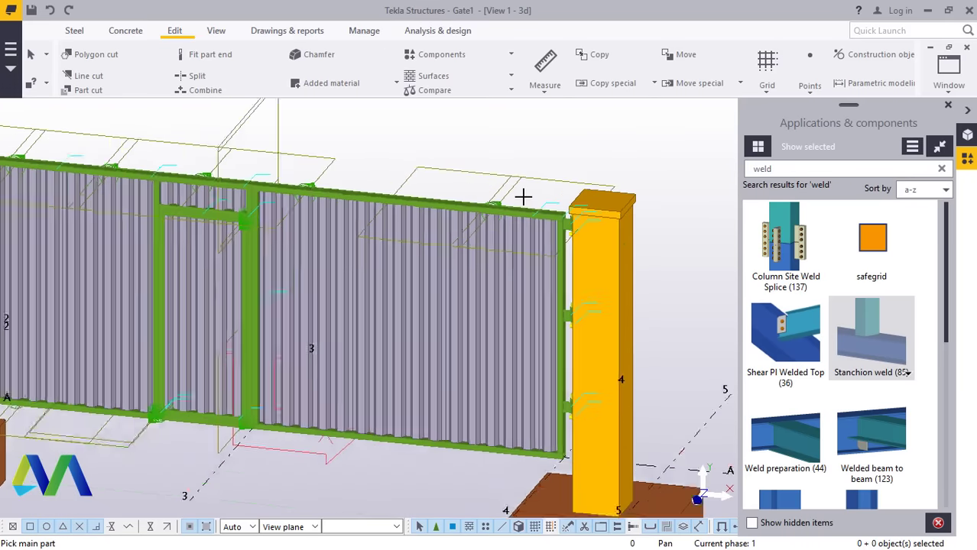
{"action": "scroll", "coordinate": [413, 159], "scroll_direction": "up", "scroll_amount": 1}
{"action": "right_click", "coordinate": [454, 152]}
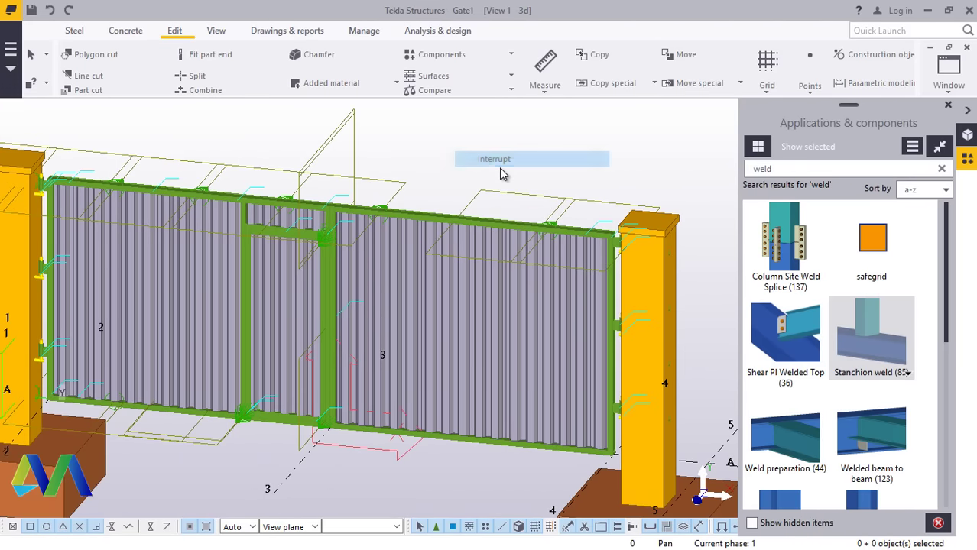
Clear the temporary weld graphics from the 3D view and rotate it to show the reverse side of the gate.
{"action": "right_click", "coordinate": [440, 145]}
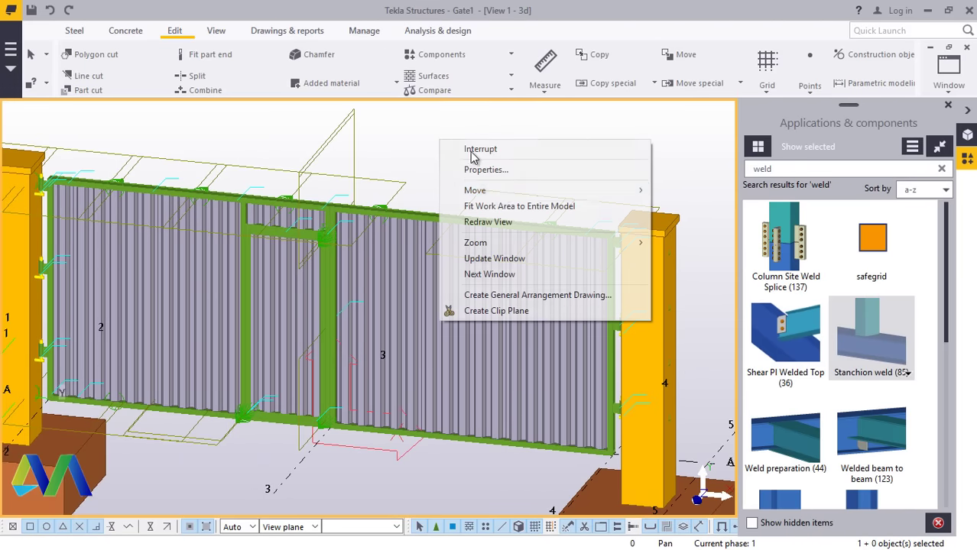
{"action": "left_click", "coordinate": [495, 204]}
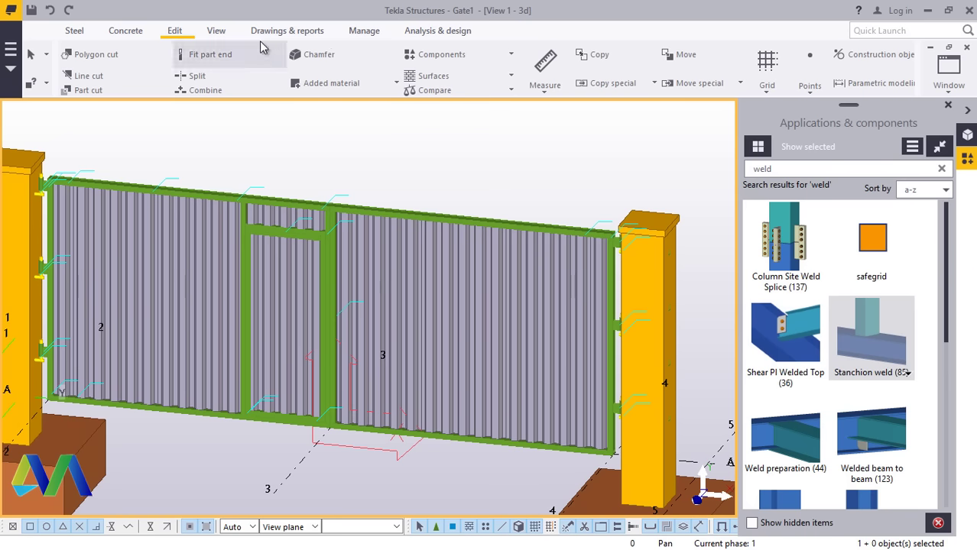
{"action": "left_click", "coordinate": [218, 34]}
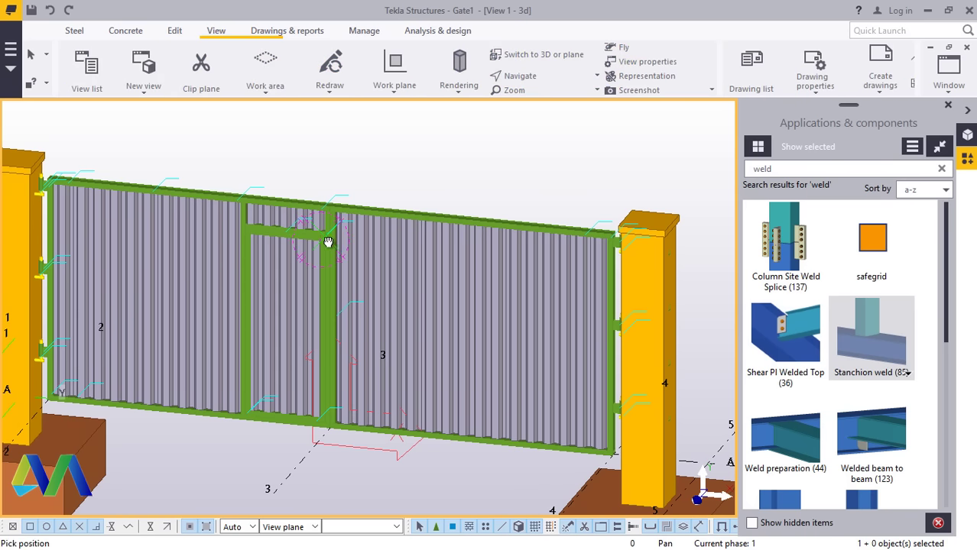
{"action": "middle_click_drag", "start_coordinate": [328, 241], "coordinate": [614, 263], "text": "ctrl"}
{"action": "middle_click_drag", "start_coordinate": [379, 270], "coordinate": [590, 217], "text": "ctrl"}
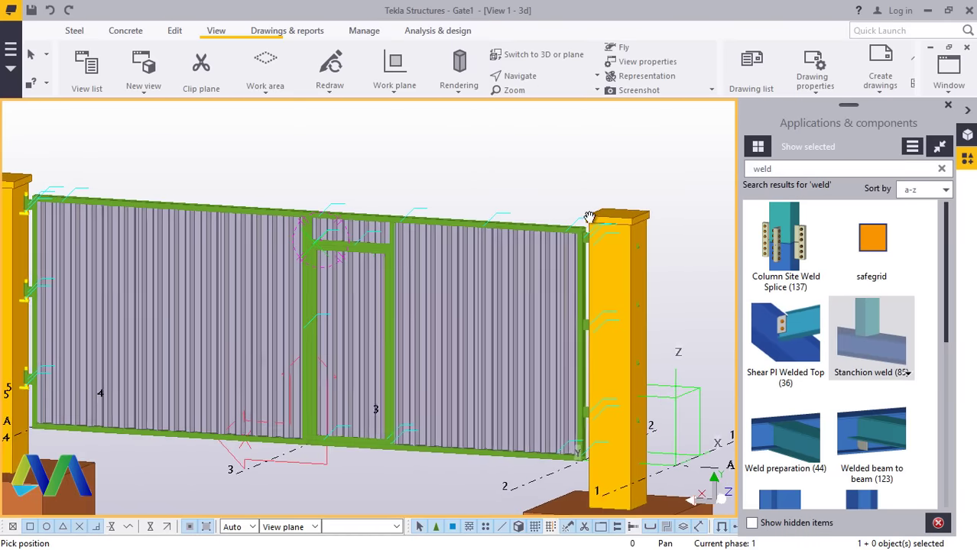
{"action": "scroll", "coordinate": [399, 312], "scroll_direction": "up", "scroll_amount": 5}
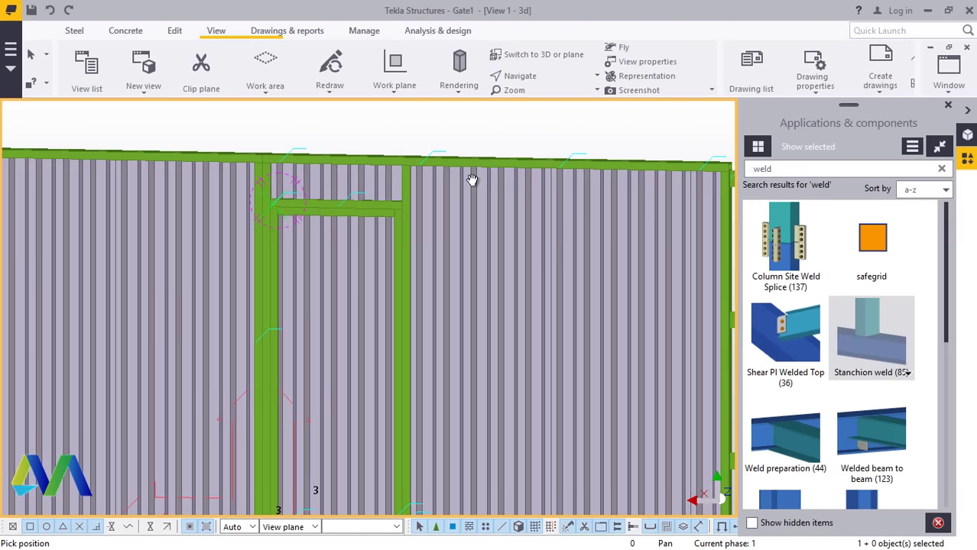
{"action": "right_click", "coordinate": [458, 136]}
{"action": "left_click", "coordinate": [496, 146]}
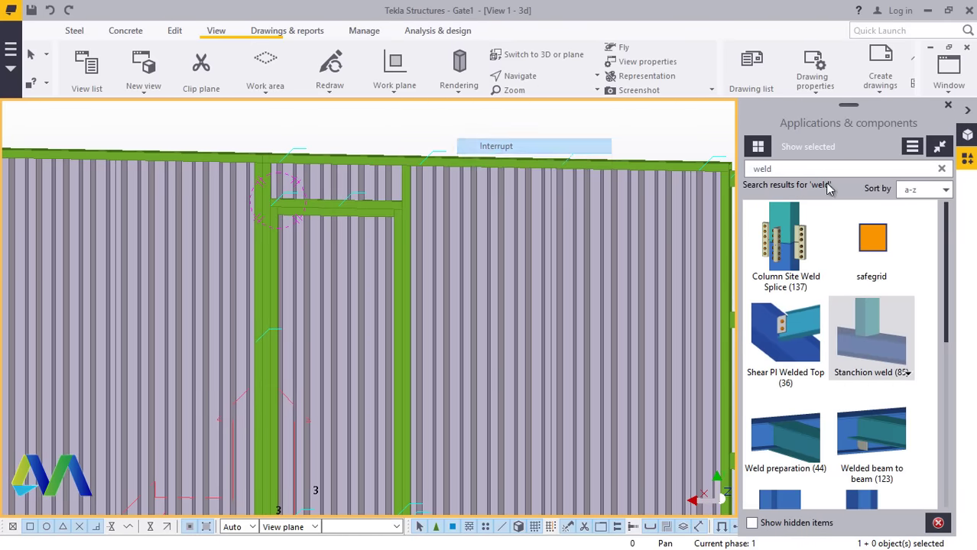
Close the Applications & components catalog and switch to View 2 - Grid A.
{"action": "left_click", "coordinate": [947, 107]}
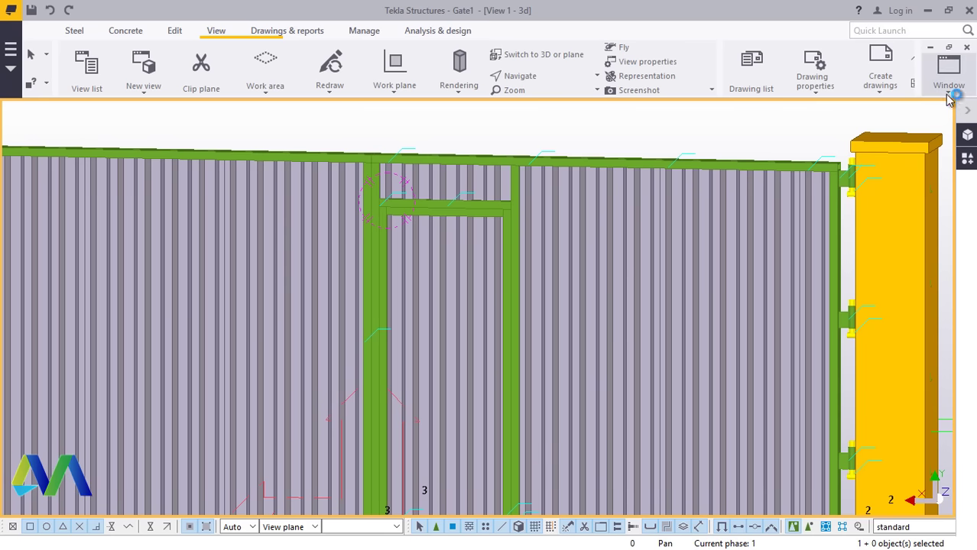
{"action": "left_click", "coordinate": [948, 86]}
{"action": "left_click", "coordinate": [909, 195]}
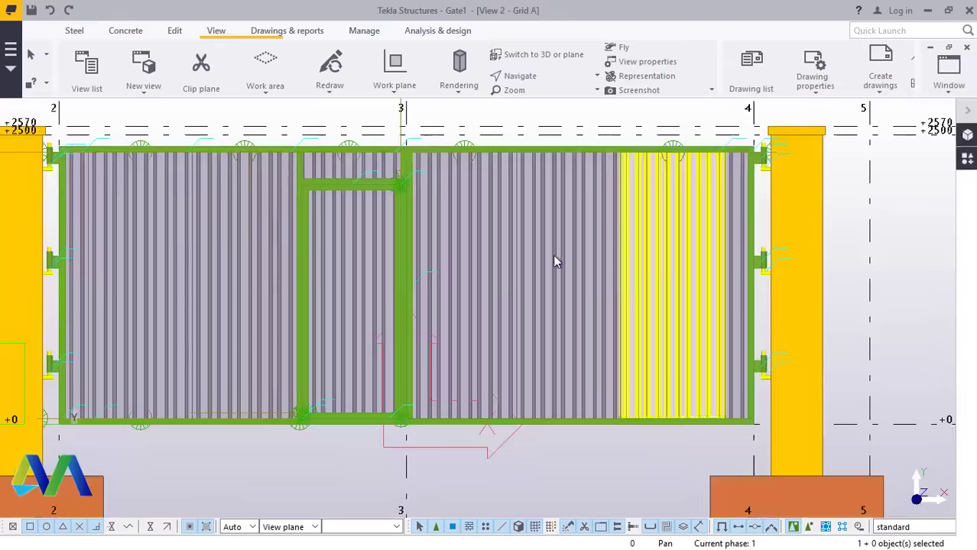
Clear the temporary weld graphics from the Grid A view.
{"action": "scroll", "coordinate": [451, 218], "scroll_direction": "up", "scroll_amount": 5}
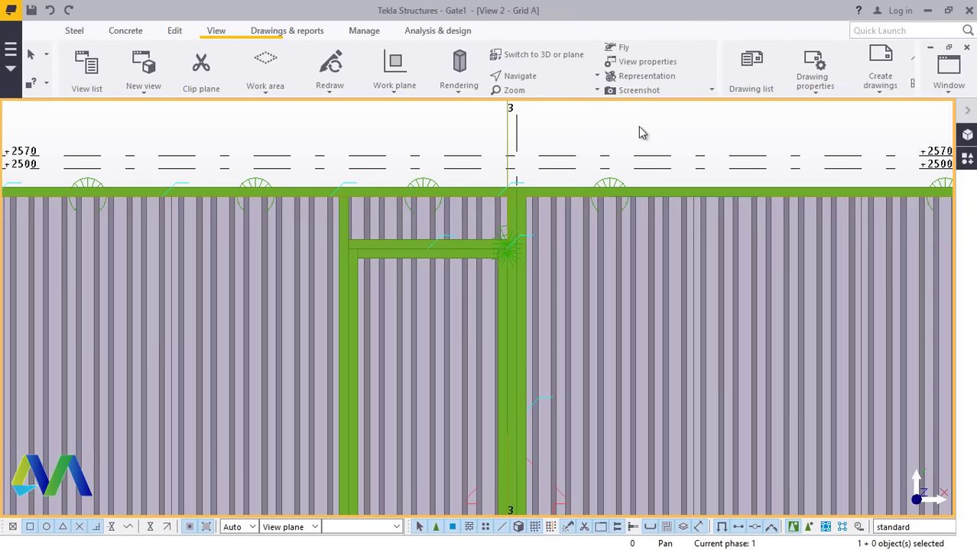
{"action": "right_click", "coordinate": [639, 129]}
{"action": "left_click", "coordinate": [699, 211]}
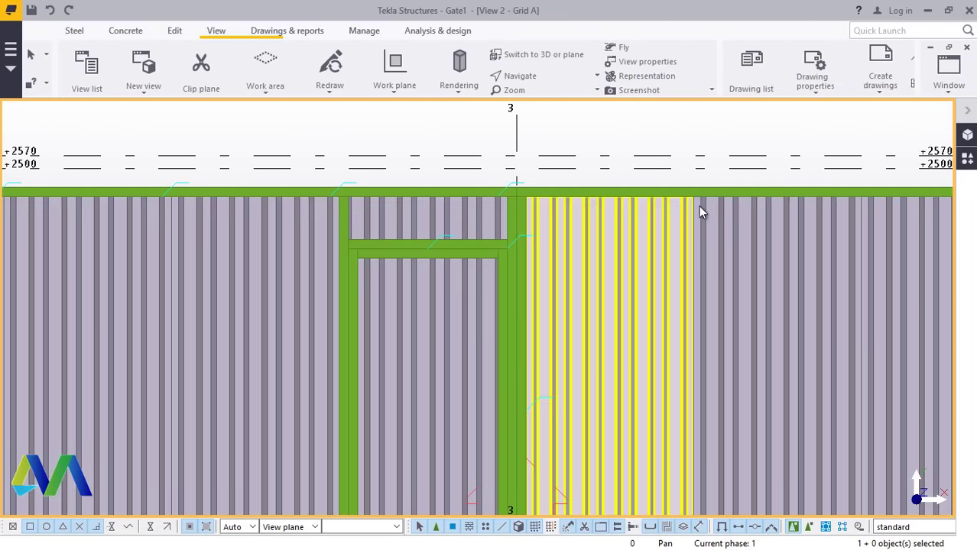
Examine the gate leaves, hinges and door section with their welds in the Grid A elevation.
{"action": "scroll", "coordinate": [409, 214], "scroll_direction": "down", "scroll_amount": 5}
{"action": "scroll", "coordinate": [667, 313], "scroll_direction": "up", "scroll_amount": 2}
{"action": "scroll", "coordinate": [665, 314], "scroll_direction": "up", "scroll_amount": 1}
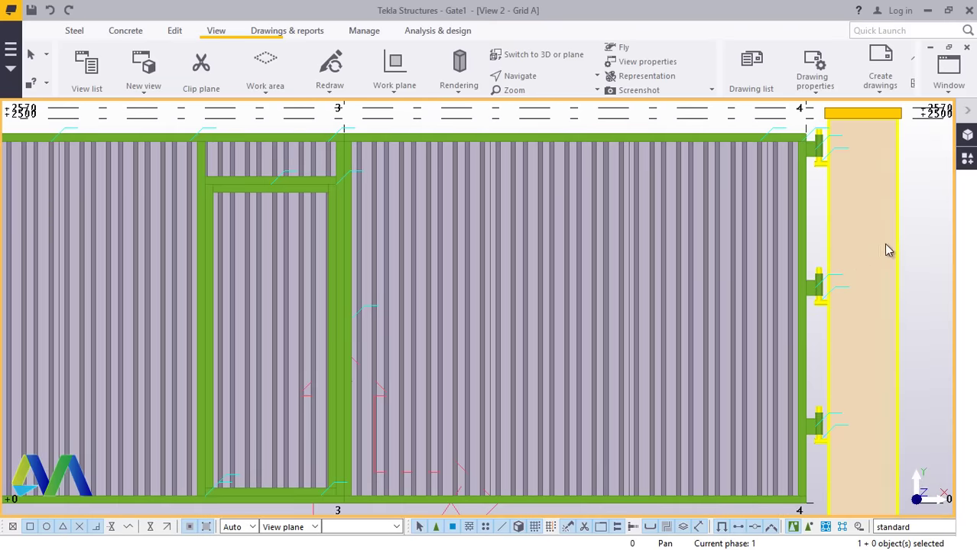
{"action": "scroll", "coordinate": [696, 226], "scroll_direction": "down", "scroll_amount": 1}
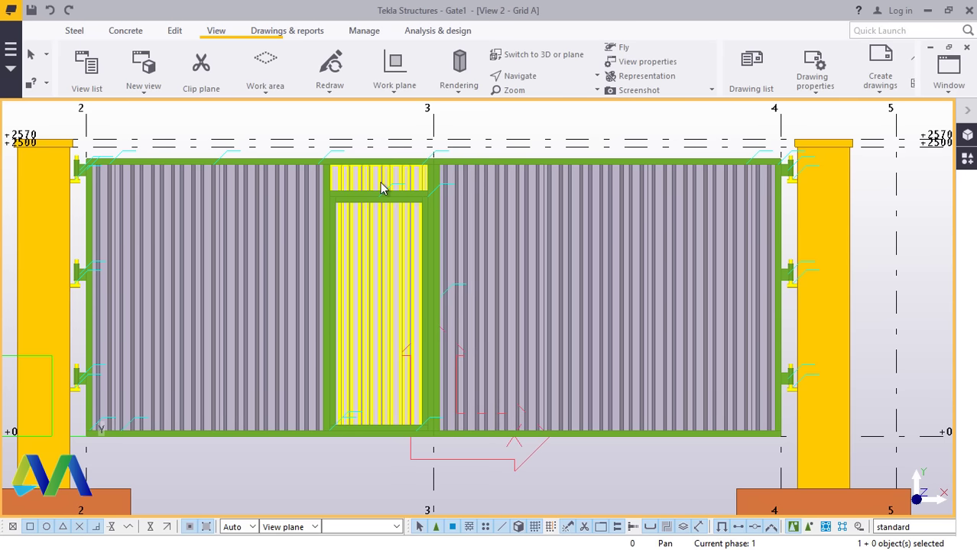
{"action": "scroll", "coordinate": [380, 183], "scroll_direction": "up", "scroll_amount": 2}
{"action": "scroll", "coordinate": [382, 366], "scroll_direction": "down", "scroll_amount": 3}
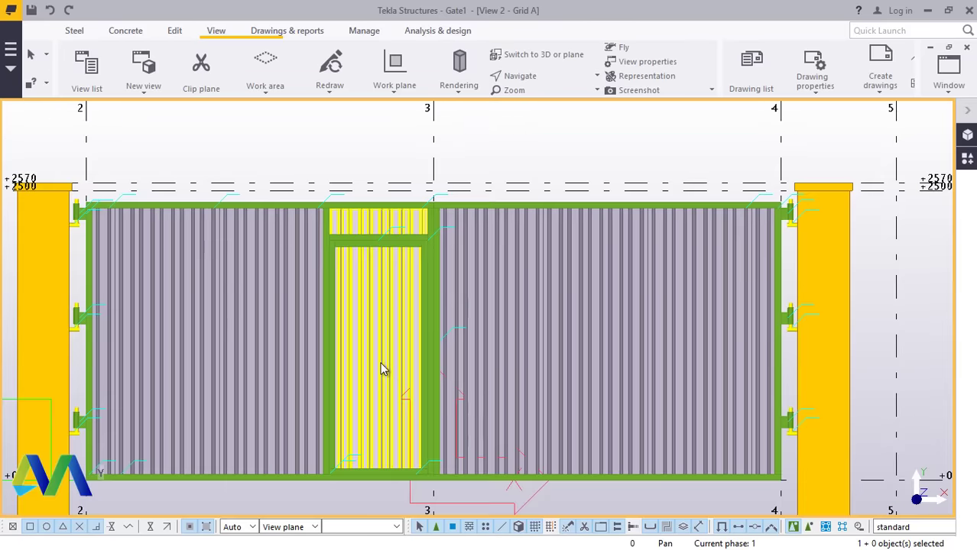
{"action": "scroll", "coordinate": [377, 371], "scroll_direction": "up", "scroll_amount": 4}
{"action": "scroll", "coordinate": [375, 364], "scroll_direction": "down", "scroll_amount": 2}
{"action": "scroll", "coordinate": [439, 421], "scroll_direction": "up", "scroll_amount": 2}
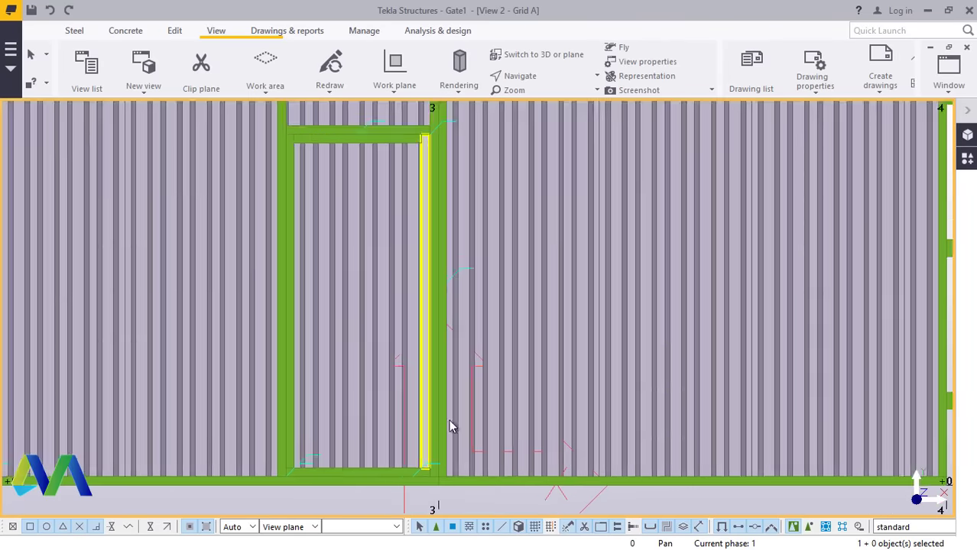
{"action": "scroll", "coordinate": [371, 410], "scroll_direction": "down", "scroll_amount": 4}
Switch to View 1 - 3d and rotate the model to examine the gate from above, behind and in front.
{"action": "left_click", "coordinate": [949, 88]}
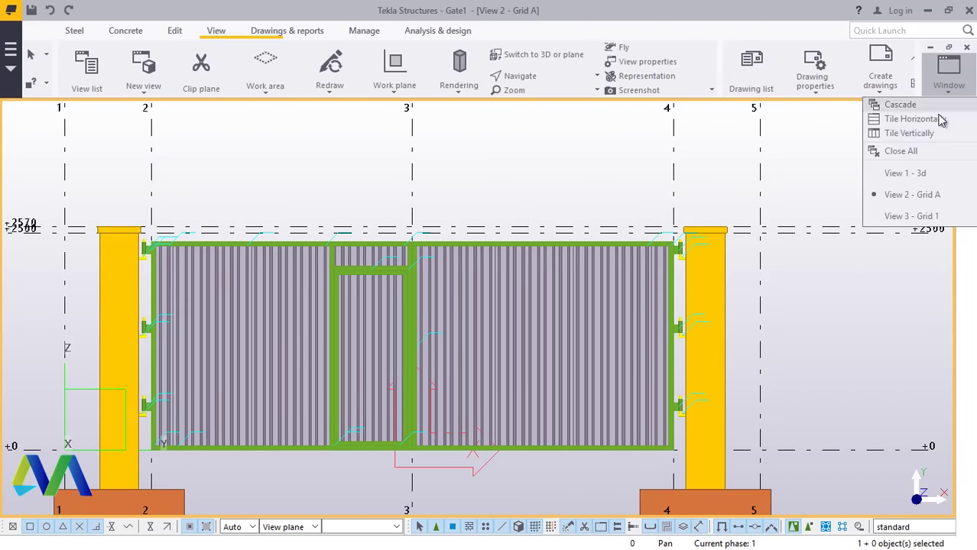
{"action": "left_click", "coordinate": [904, 174]}
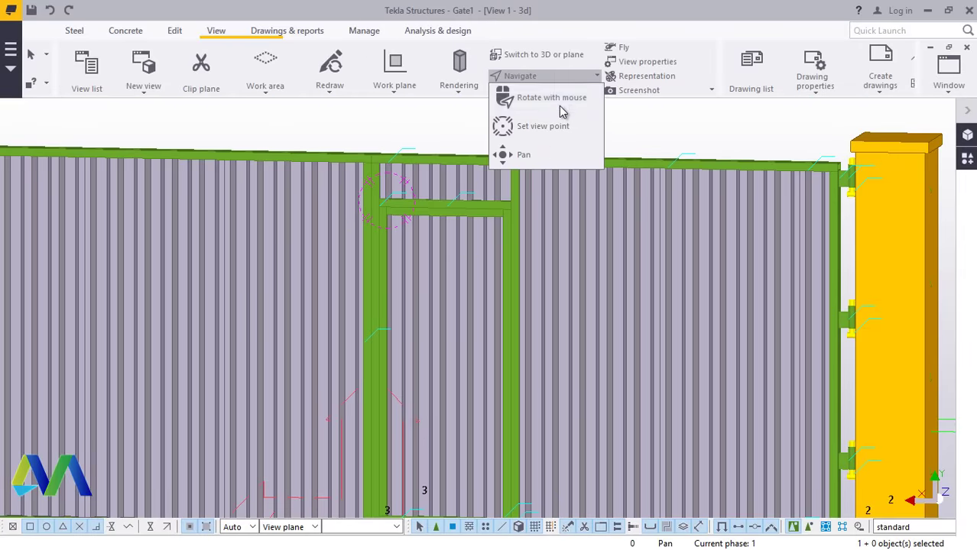
{"action": "left_click", "coordinate": [560, 110]}
{"action": "left_click_drag", "start_coordinate": [499, 217], "coordinate": [430, 322]}
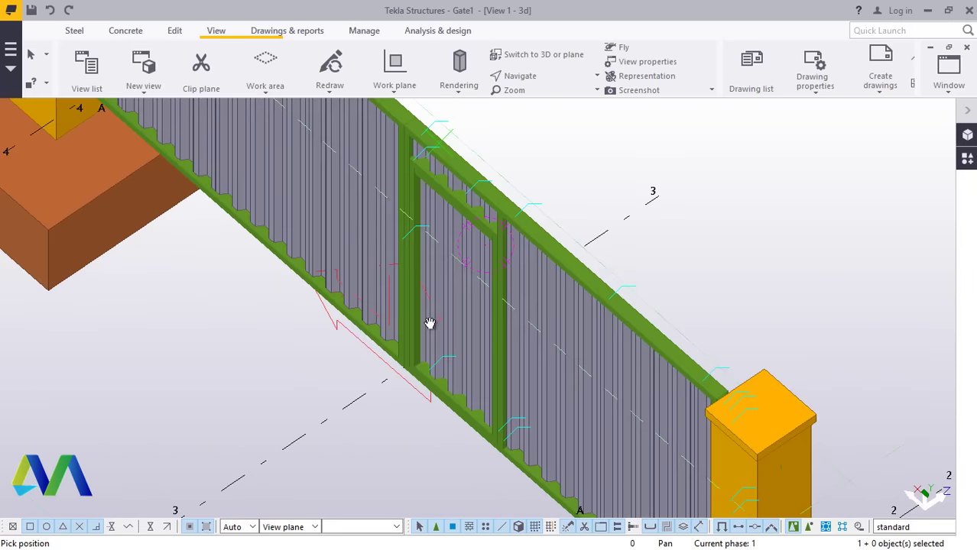
{"action": "scroll", "coordinate": [430, 322], "scroll_direction": "down", "scroll_amount": 3}
{"action": "left_click_drag", "start_coordinate": [495, 284], "coordinate": [430, 220]}
{"action": "scroll", "coordinate": [524, 276], "scroll_direction": "up", "scroll_amount": 10}
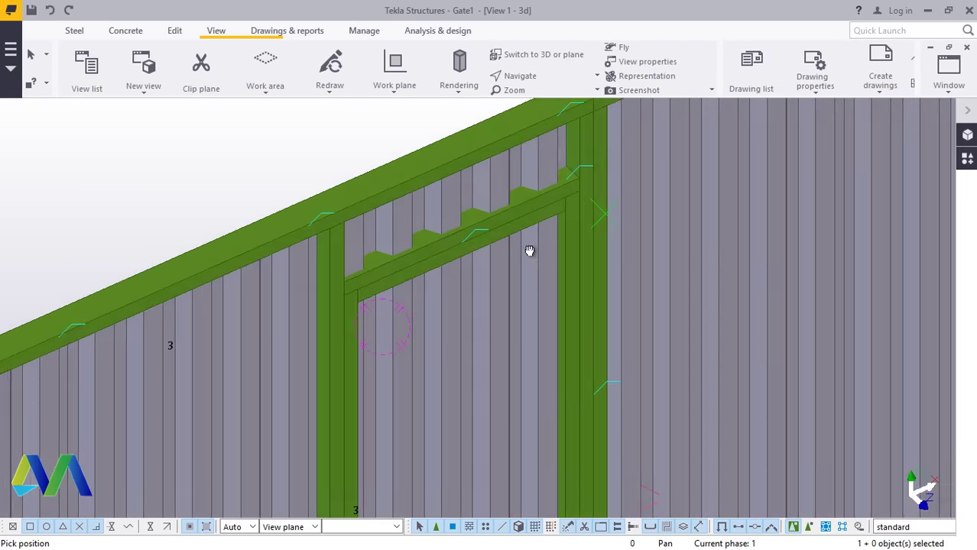
{"action": "mouse_move", "coordinate": [529, 250]}
{"action": "left_mouse_down"}
{"action": "mouse_move", "coordinate": [417, 209]}
{"action": "mouse_move", "coordinate": [489, 203]}
{"action": "mouse_move", "coordinate": [511, 217]}
{"action": "mouse_move", "coordinate": [535, 267]}
{"action": "left_mouse_up"}
{"action": "left_click_drag", "start_coordinate": [525, 330], "coordinate": [508, 286]}
{"action": "scroll", "coordinate": [430, 284], "scroll_direction": "down", "scroll_amount": 3}
{"action": "scroll", "coordinate": [432, 287], "scroll_direction": "down", "scroll_amount": 2}
{"action": "left_click_drag", "start_coordinate": [443, 312], "coordinate": [765, 335]}
{"action": "scroll", "coordinate": [514, 359], "scroll_direction": "down", "scroll_amount": 3}
{"action": "left_click_drag", "start_coordinate": [512, 347], "coordinate": [704, 314]}
{"action": "scroll", "coordinate": [443, 363], "scroll_direction": "up", "scroll_amount": 2}
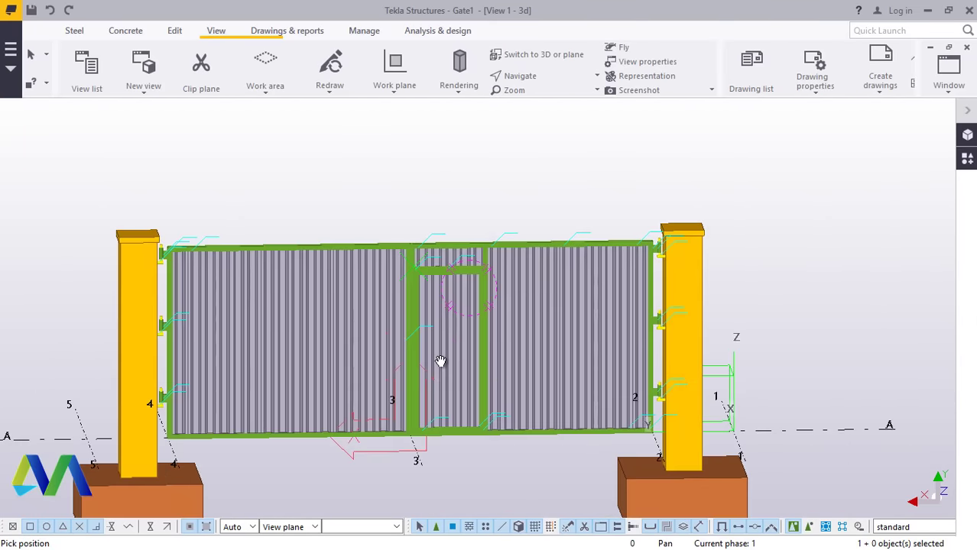
{"action": "scroll", "coordinate": [554, 341], "scroll_direction": "up", "scroll_amount": 2}
{"action": "left_click_drag", "start_coordinate": [554, 340], "coordinate": [628, 329]}
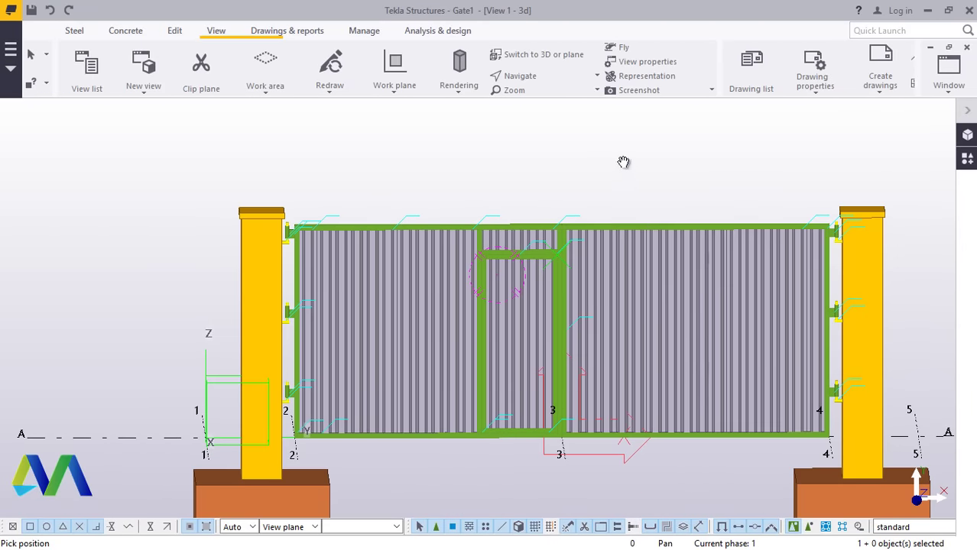
Return to View 2 - Grid A and review the whole gate elevation with its posts and footings.
{"action": "left_click", "coordinate": [953, 103]}
{"action": "left_click", "coordinate": [912, 194]}
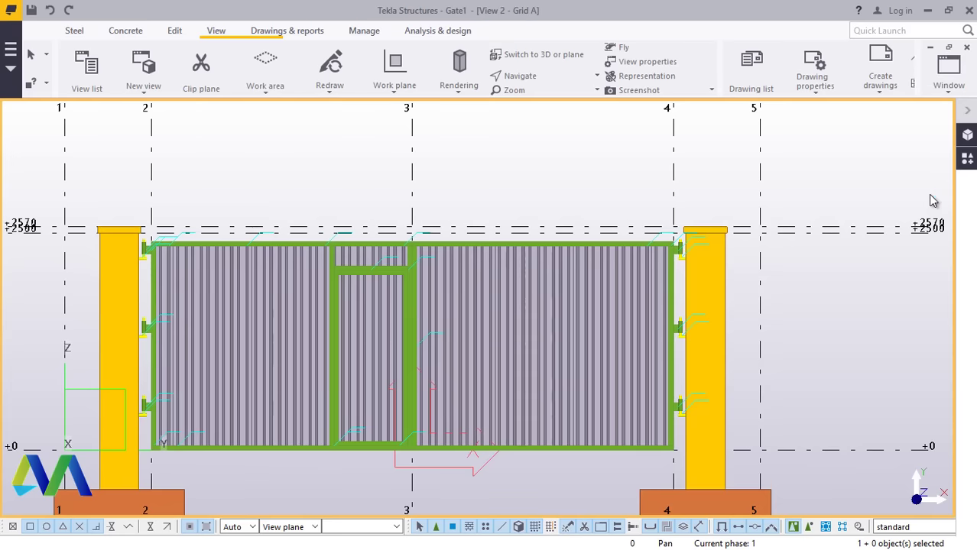
{"action": "scroll", "coordinate": [351, 358], "scroll_direction": "up", "scroll_amount": 3}
{"action": "scroll", "coordinate": [390, 363], "scroll_direction": "down", "scroll_amount": 4}
{"action": "scroll", "coordinate": [407, 380], "scroll_direction": "up", "scroll_amount": 3}
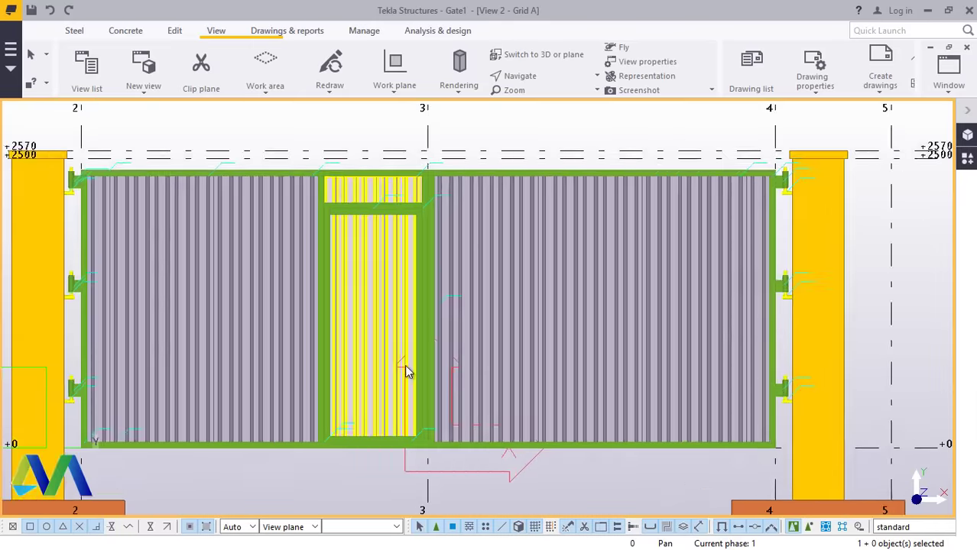
{"action": "scroll", "coordinate": [429, 394], "scroll_direction": "down", "scroll_amount": 3}
{"action": "scroll", "coordinate": [427, 435], "scroll_direction": "up", "scroll_amount": 3}
{"action": "scroll", "coordinate": [451, 444], "scroll_direction": "down", "scroll_amount": 1}
{"action": "scroll", "coordinate": [451, 444], "scroll_direction": "down", "scroll_amount": 1}
{"action": "scroll", "coordinate": [492, 451], "scroll_direction": "up", "scroll_amount": 1}
{"action": "scroll", "coordinate": [551, 428], "scroll_direction": "down", "scroll_amount": 2}
{"action": "scroll", "coordinate": [539, 442], "scroll_direction": "up", "scroll_amount": 2}
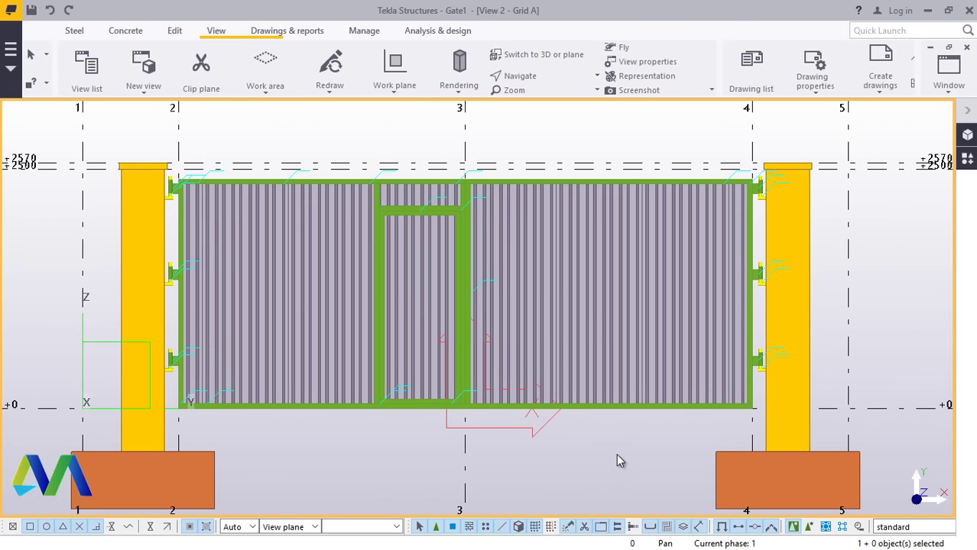
{"action": "scroll", "coordinate": [616, 454], "scroll_direction": "down", "scroll_amount": 1}
{"action": "scroll", "coordinate": [581, 482], "scroll_direction": "up", "scroll_amount": 1}
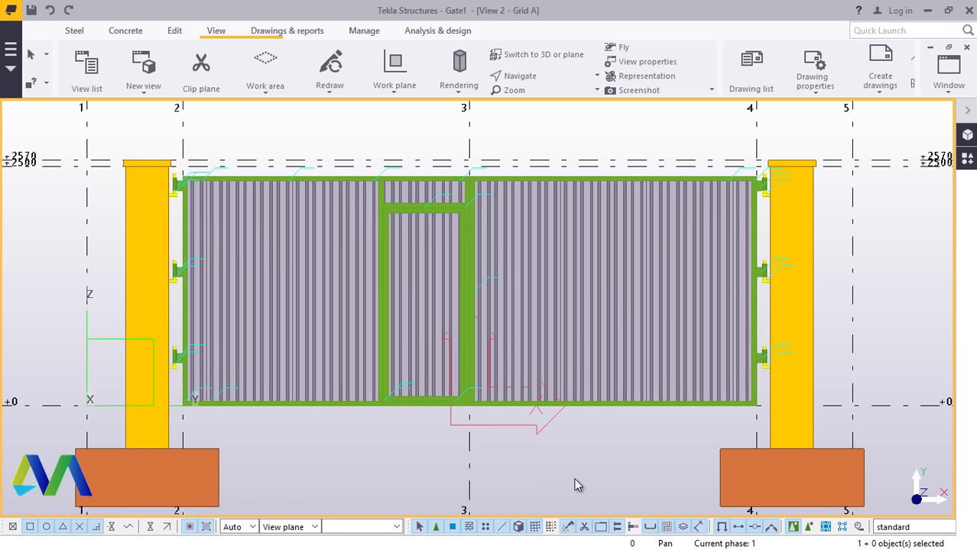